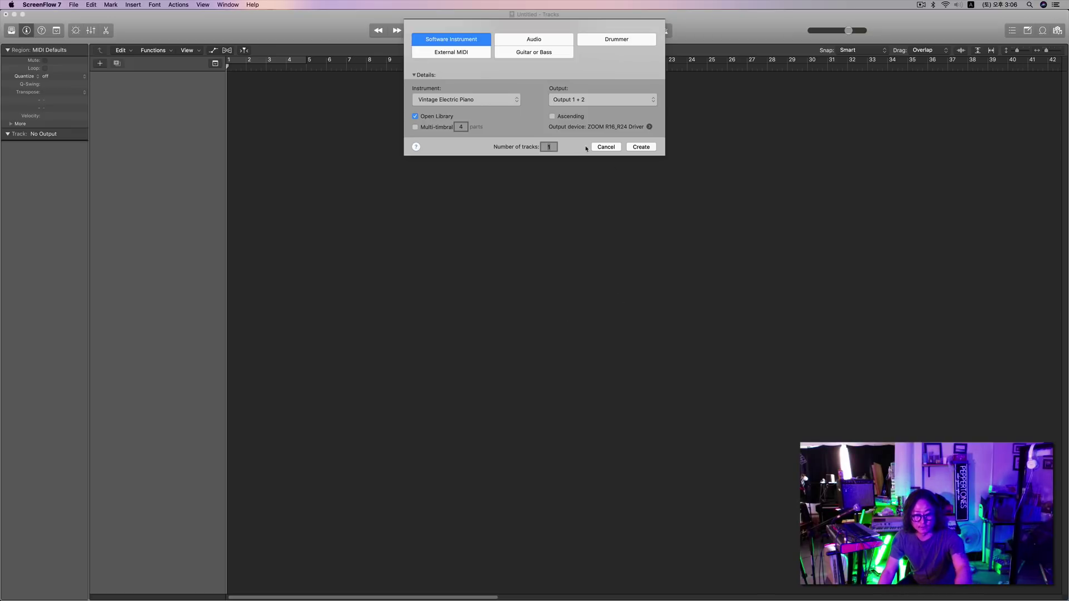
# Create five software instrument tracks using the Vintage Electric Piano instrument.
pyautogui.click(548, 147)
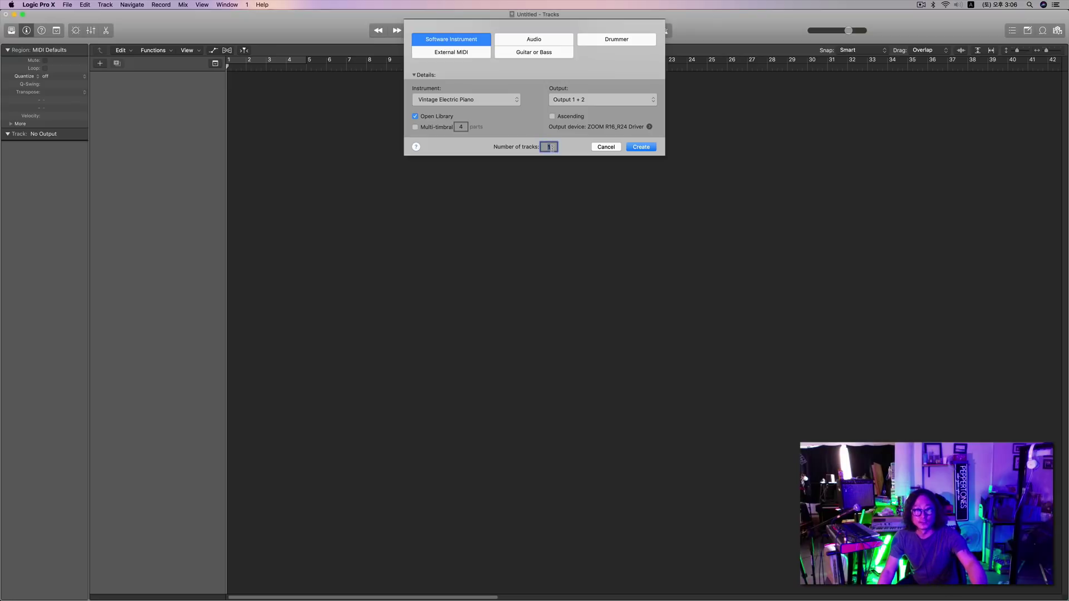
pyautogui.write('5')
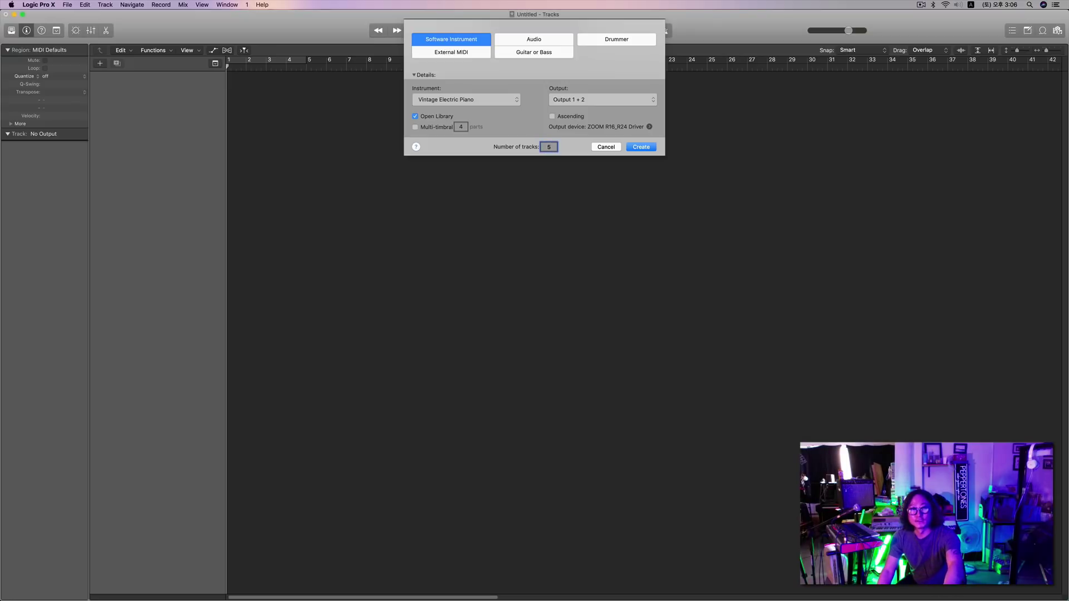
pyautogui.press('Return')
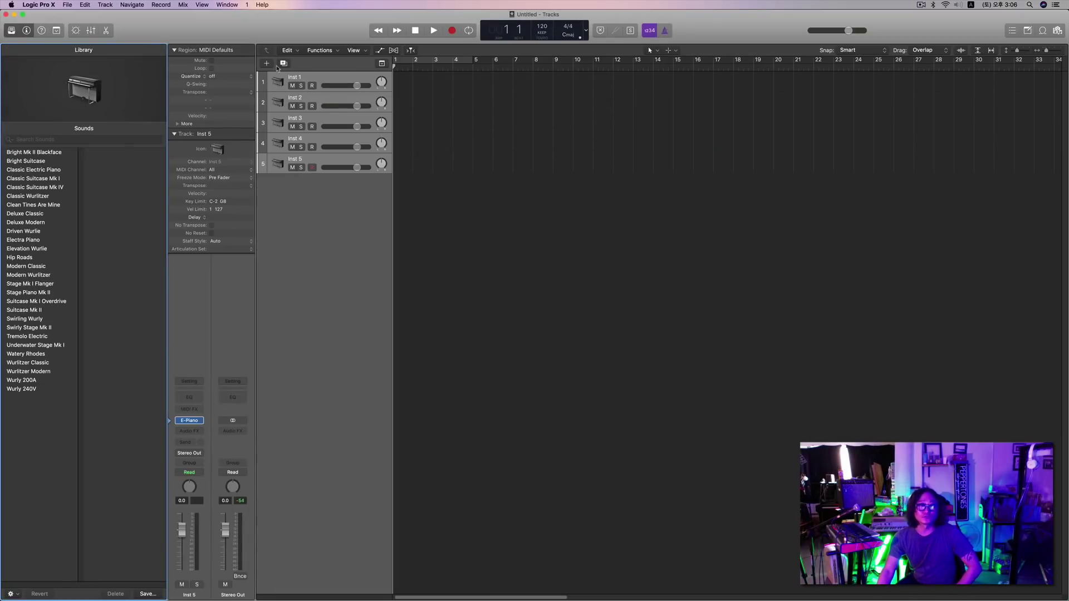
# Add five new audio tracks with Input 1 as their input and Output 1 + 2 as their output.
pyautogui.click(267, 64)
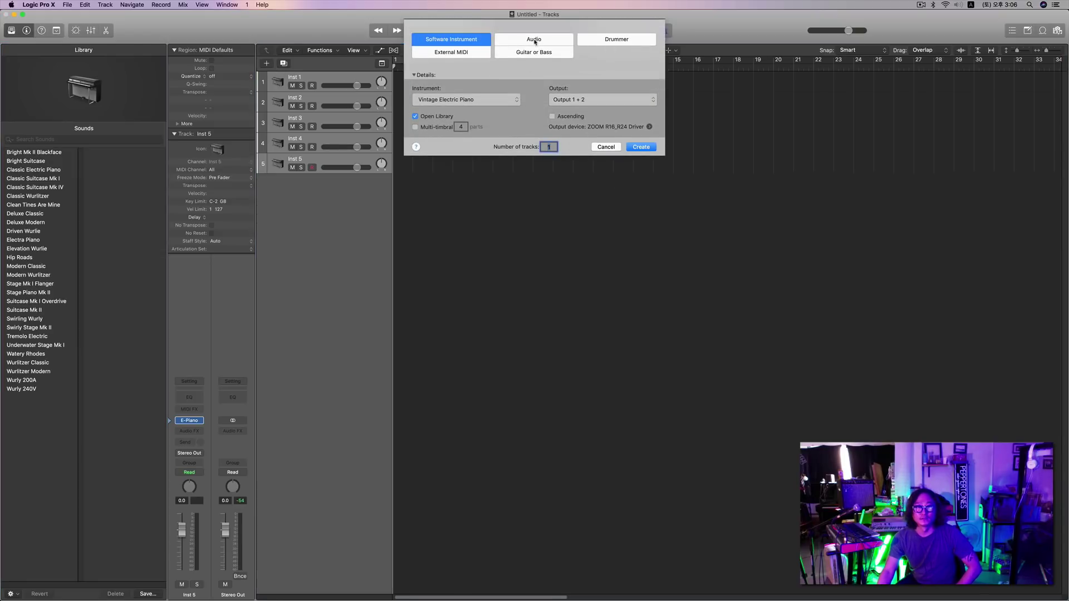
pyautogui.click(535, 40)
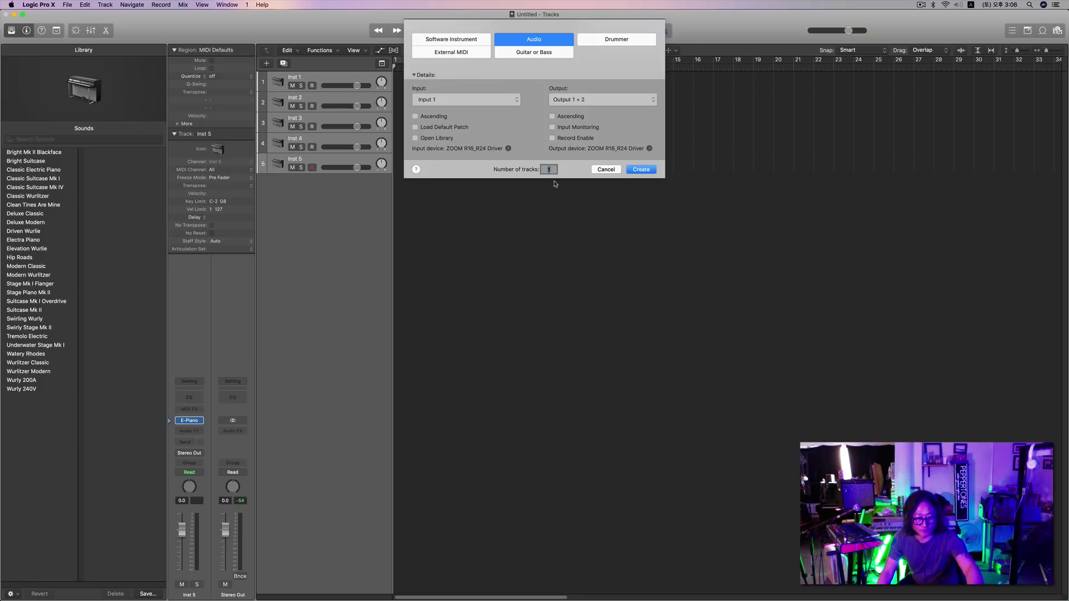
pyautogui.click(636, 170)
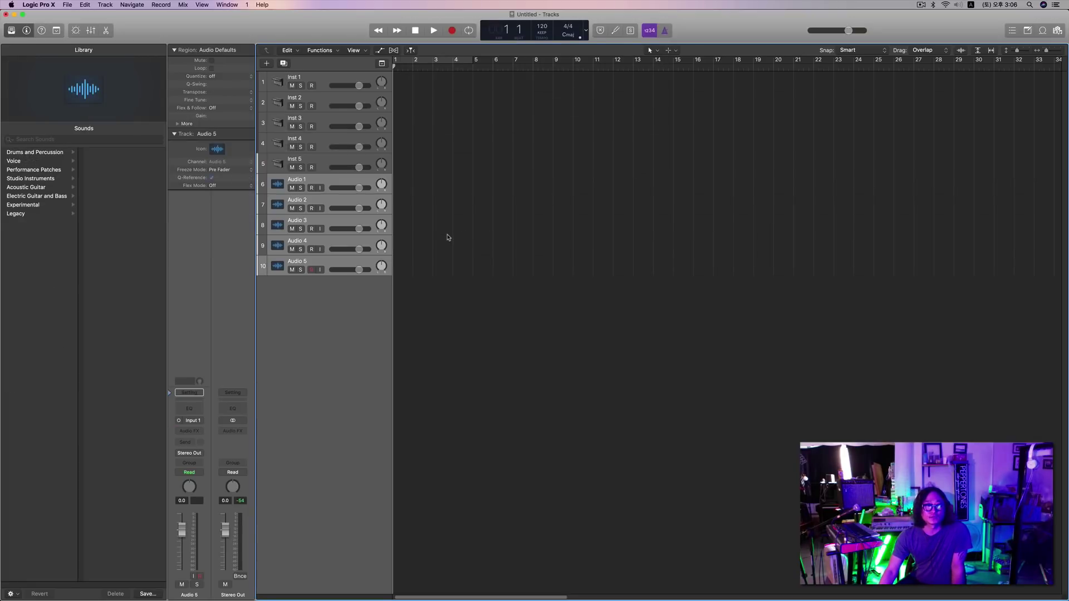
# Turn on input monitoring for Audio 1 and record a take from bar 2 to just past bar 5.
pyautogui.click(326, 85)
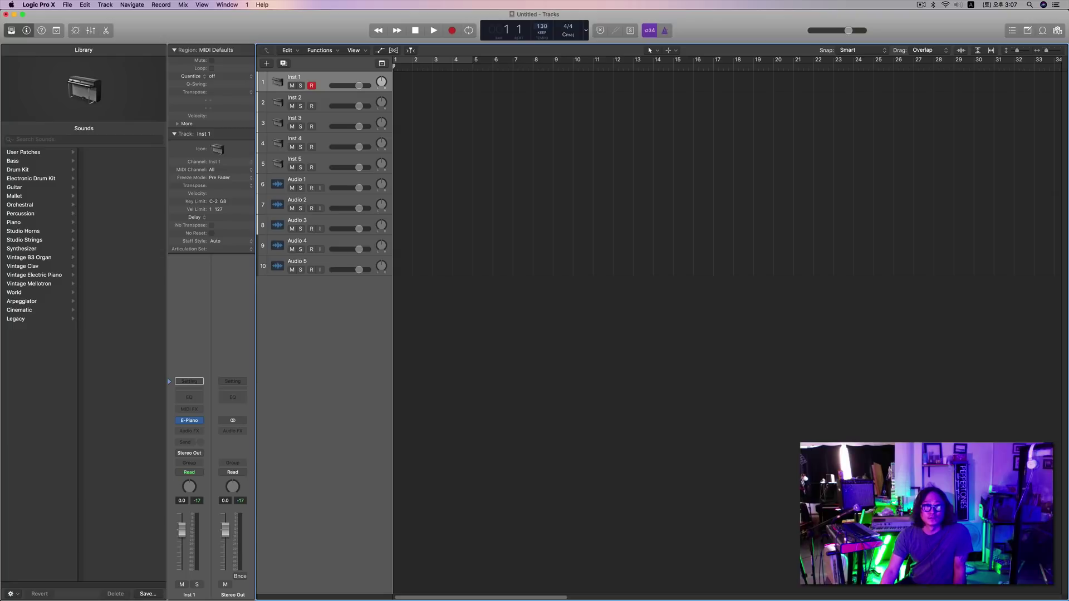
pyautogui.click(327, 183)
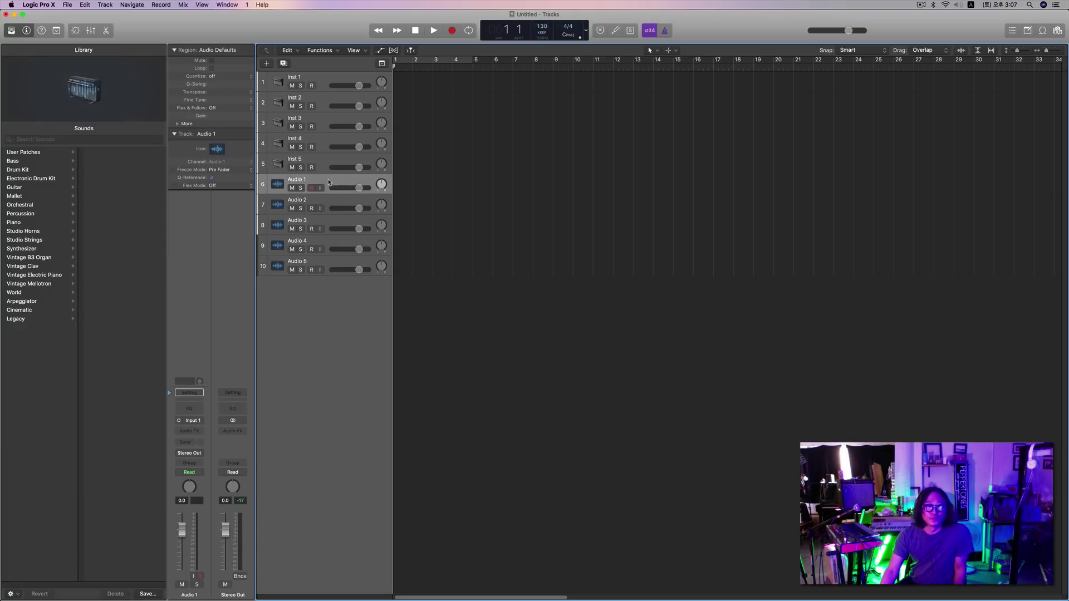
pyautogui.click(320, 188)
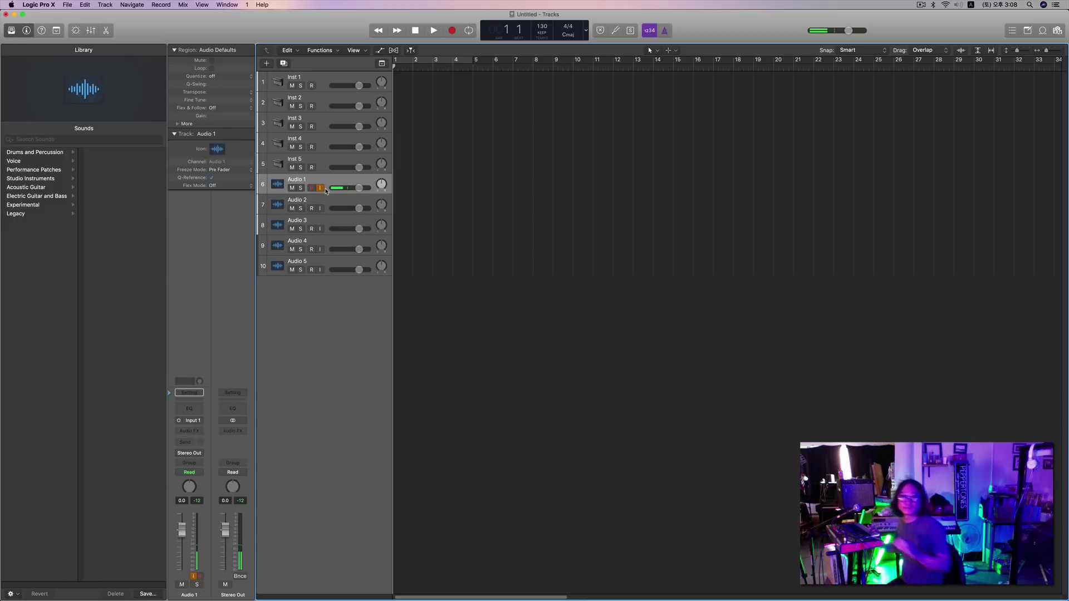
pyautogui.press('.')
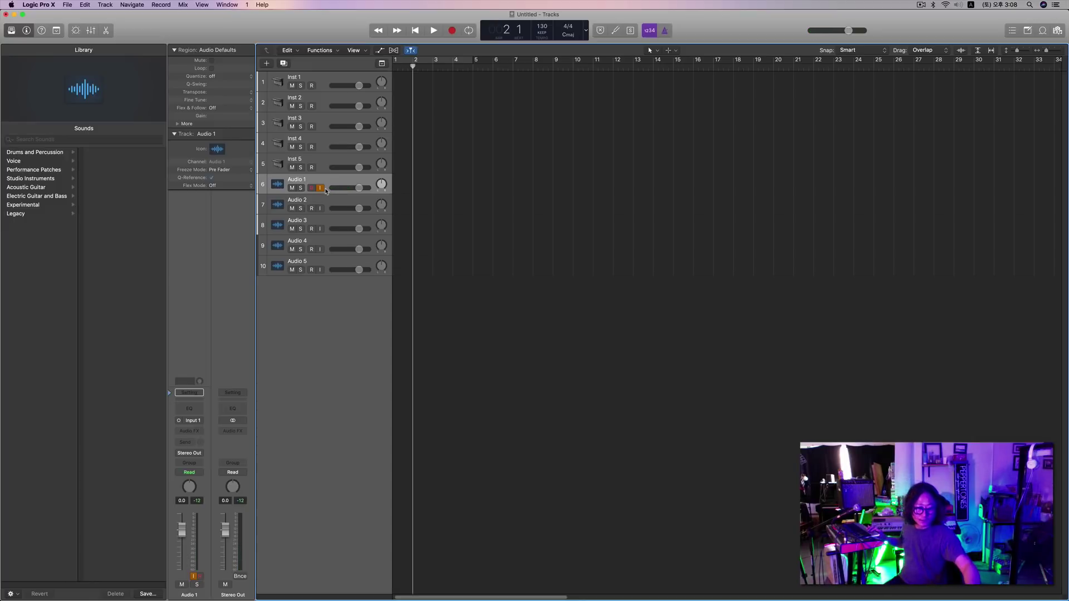
pyautogui.press('r')
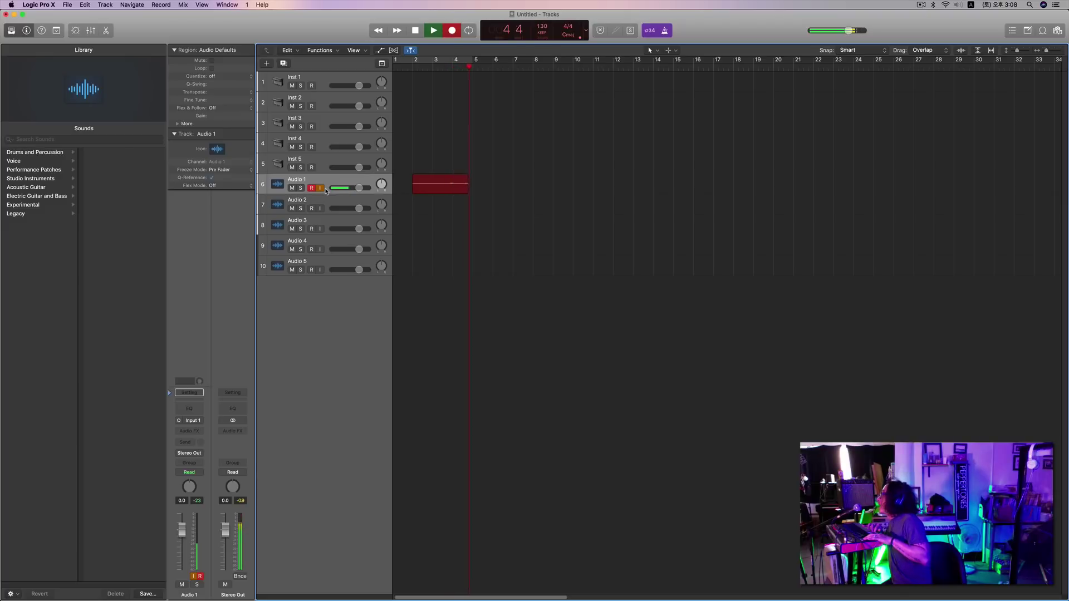
pyautogui.press('space')
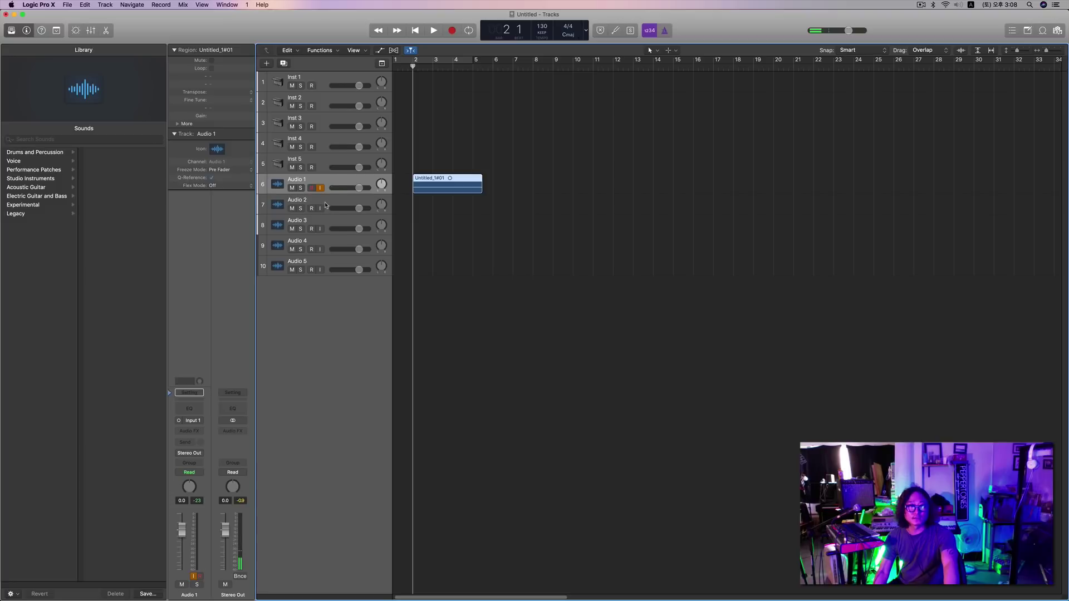
# Record a take on Audio 2 from bar 2 to just past bar 5 with input monitoring on, and enlarge the Audio 1 track's height.
pyautogui.click(326, 205)
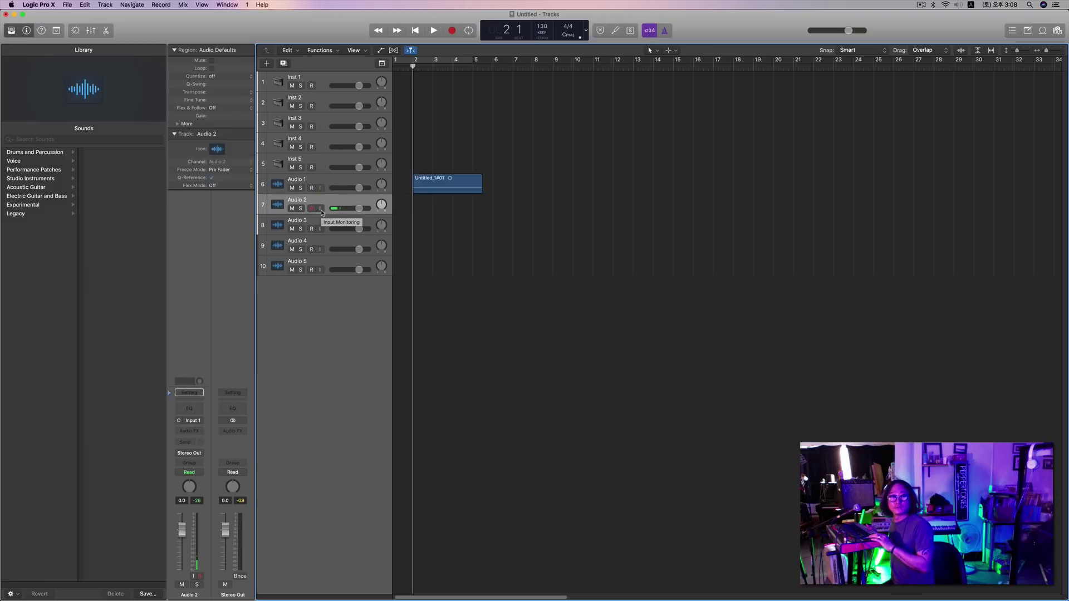
pyautogui.click(322, 211)
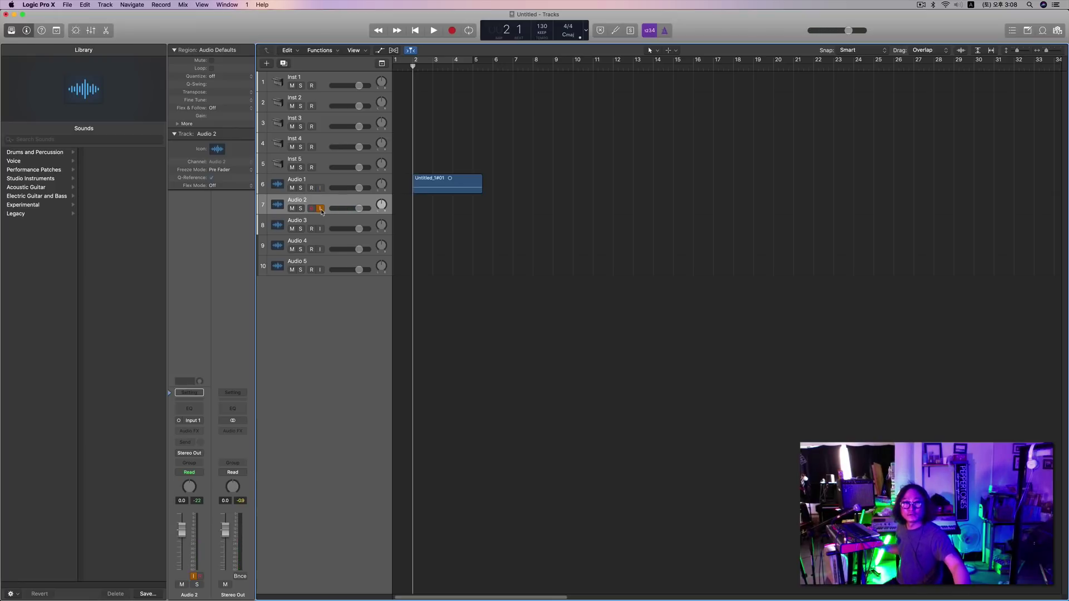
pyautogui.press('r')
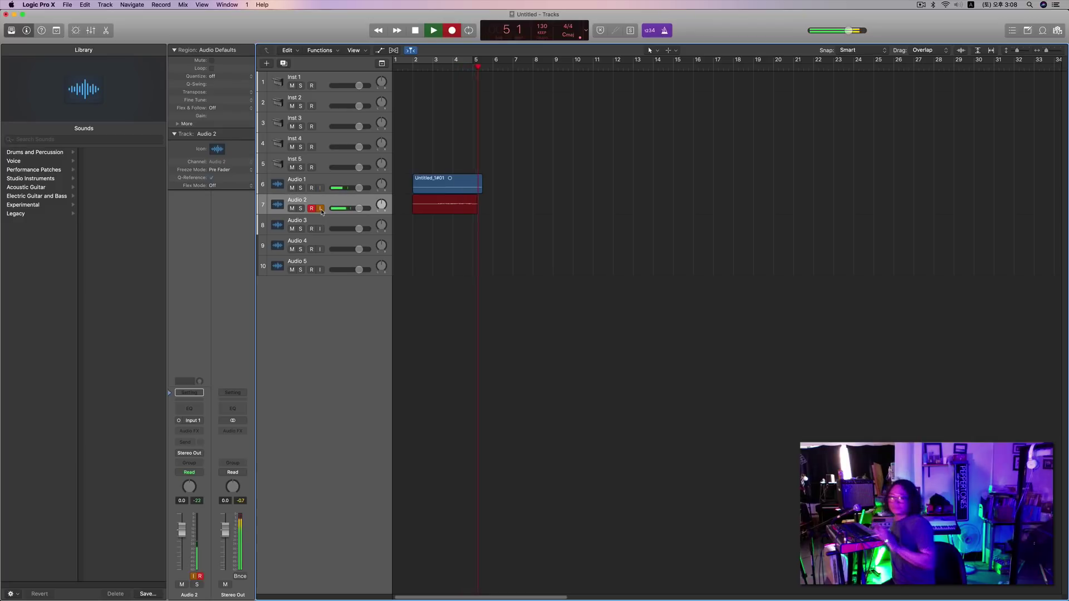
pyautogui.press('space')
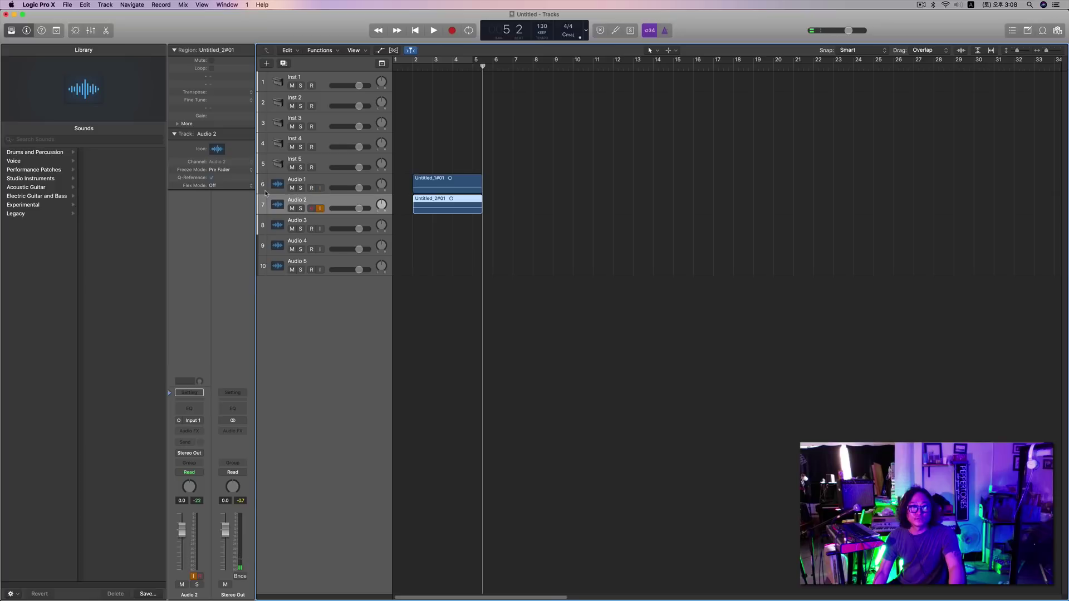
pyautogui.moveTo(272, 193); pyautogui.dragTo(275, 212)
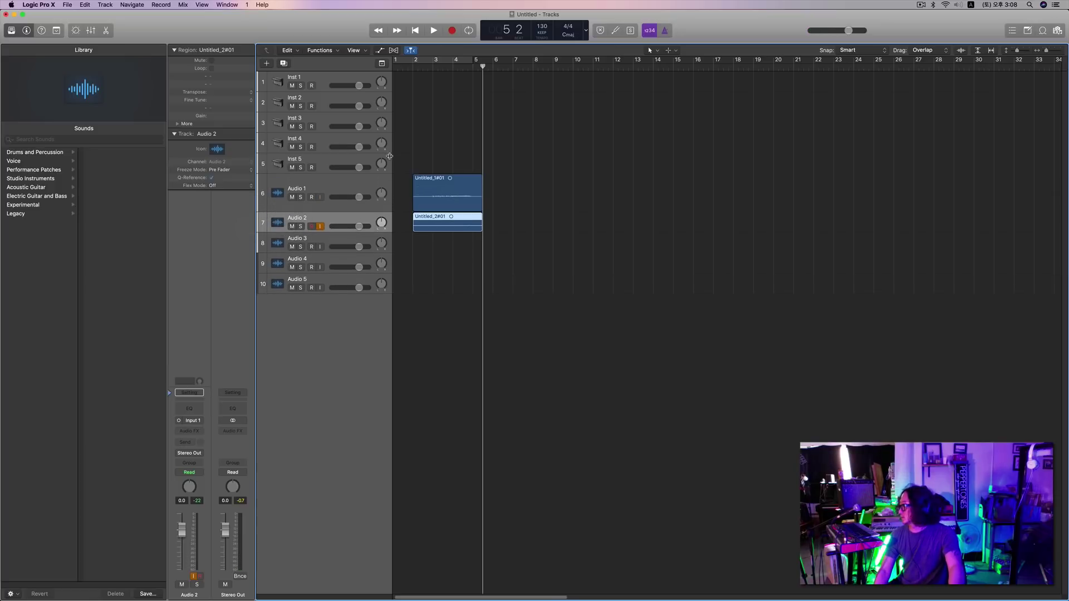
# Turn on input monitoring for Audio 3 and record a take from bar 2 to just past bar 5.
pyautogui.click(321, 247)
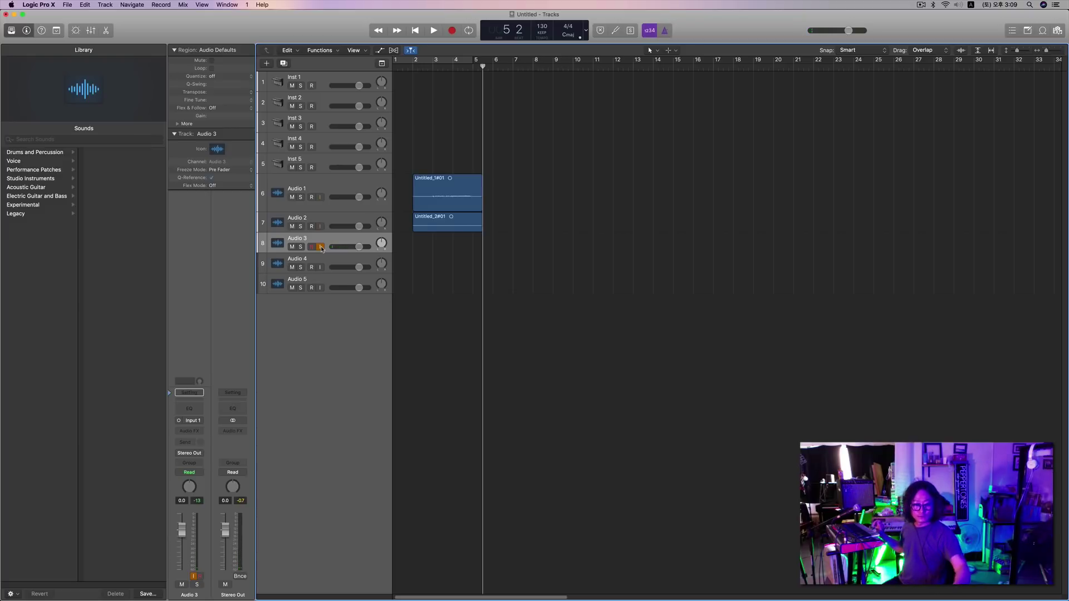
pyautogui.press(',')
pyautogui.press(',')
pyautogui.press(',')
pyautogui.press(',')
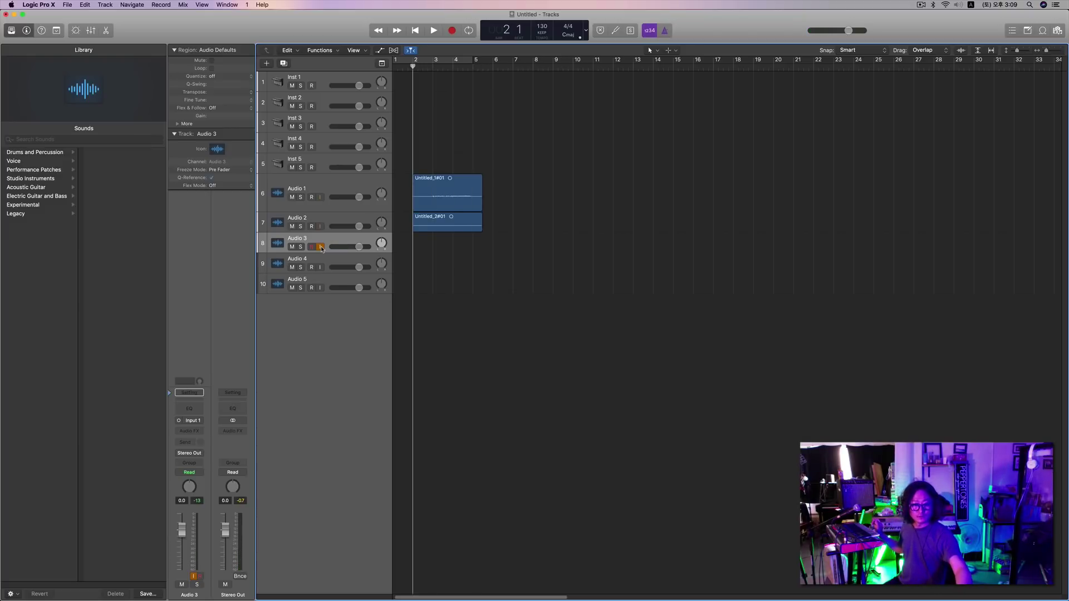
pyautogui.press('r')
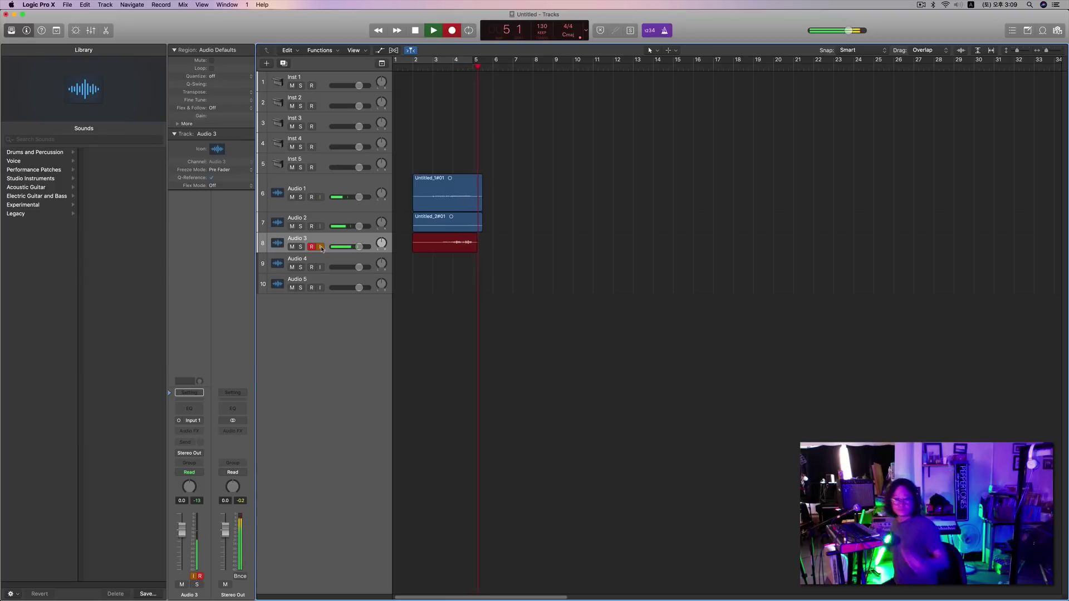
pyautogui.press('space')
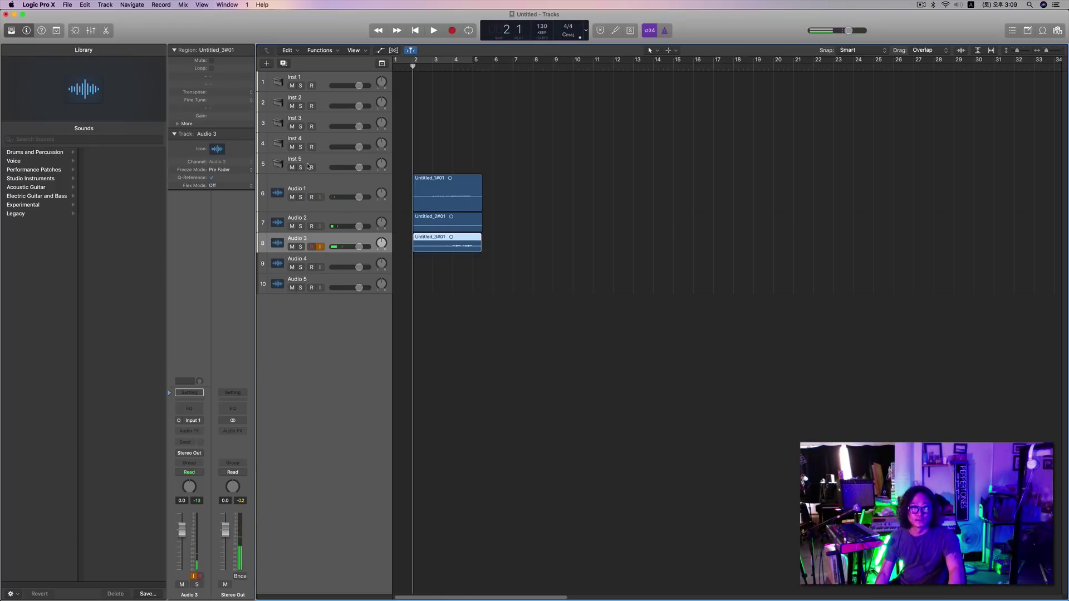
# Turn on input monitoring for Audio 4 and record a take from bar 3 to just past bar 5.
pyautogui.click(333, 264)
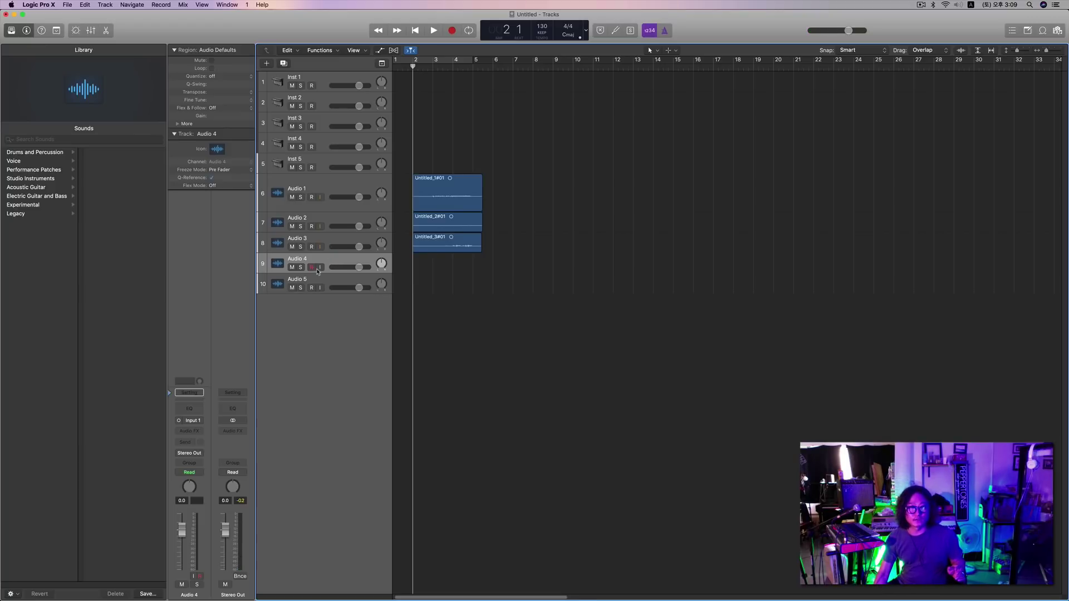
pyautogui.click(320, 268)
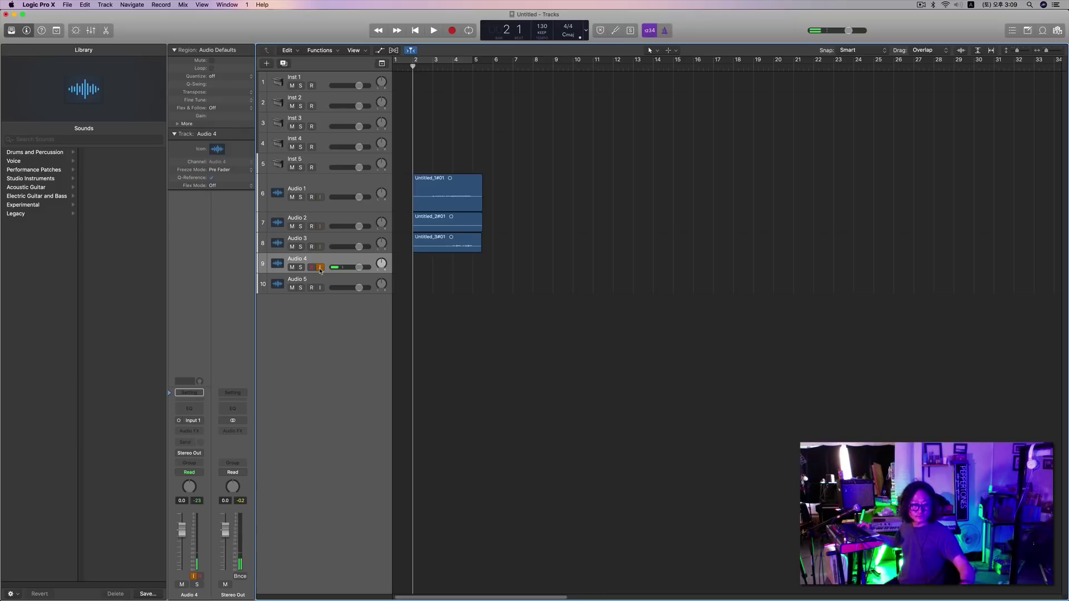
pyautogui.press('.')
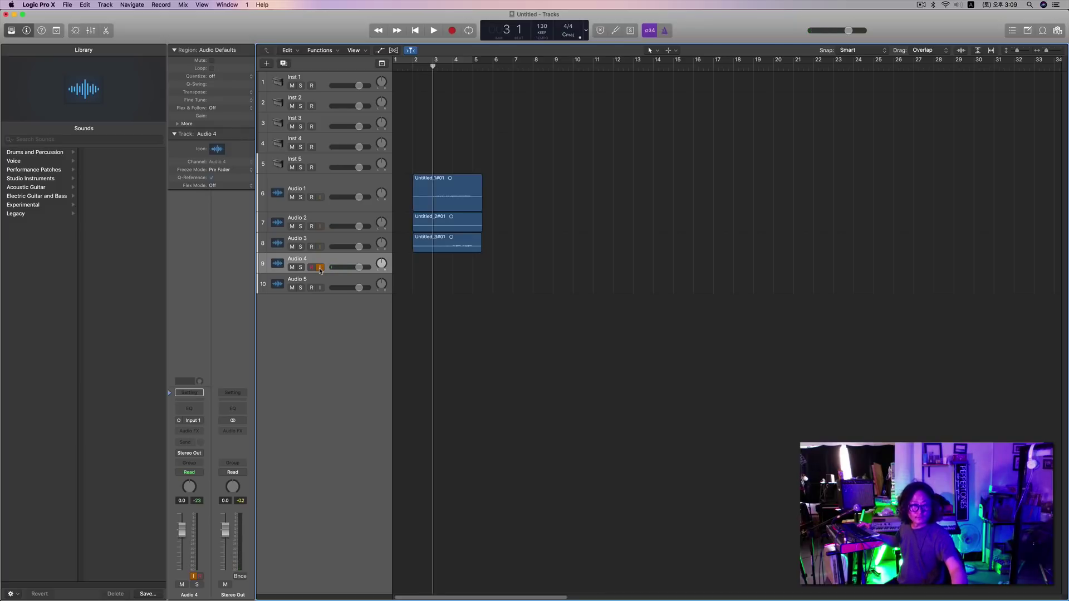
pyautogui.press('r')
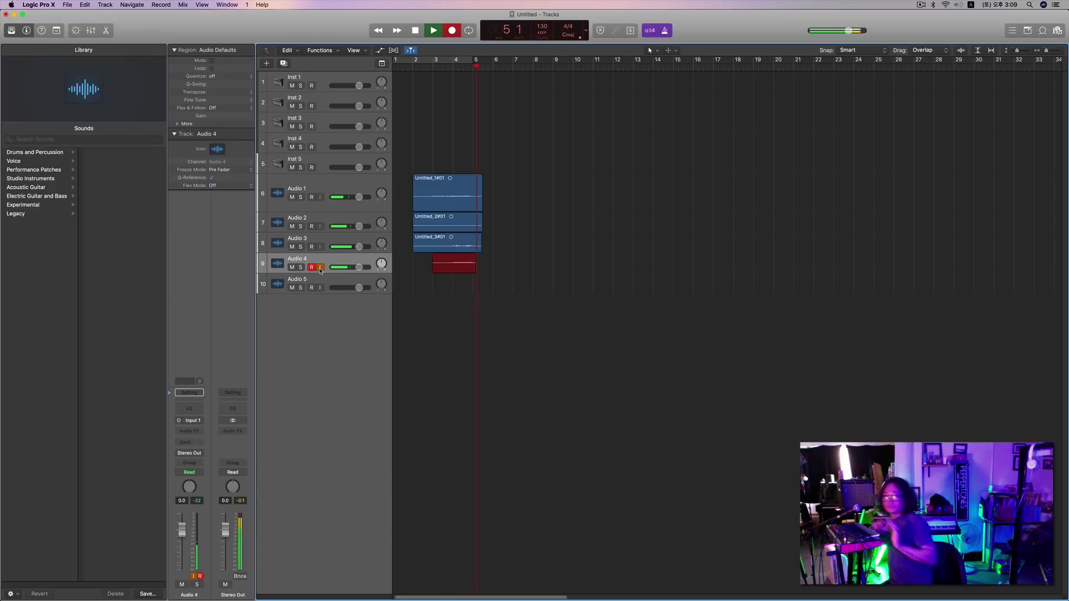
pyautogui.press('space')
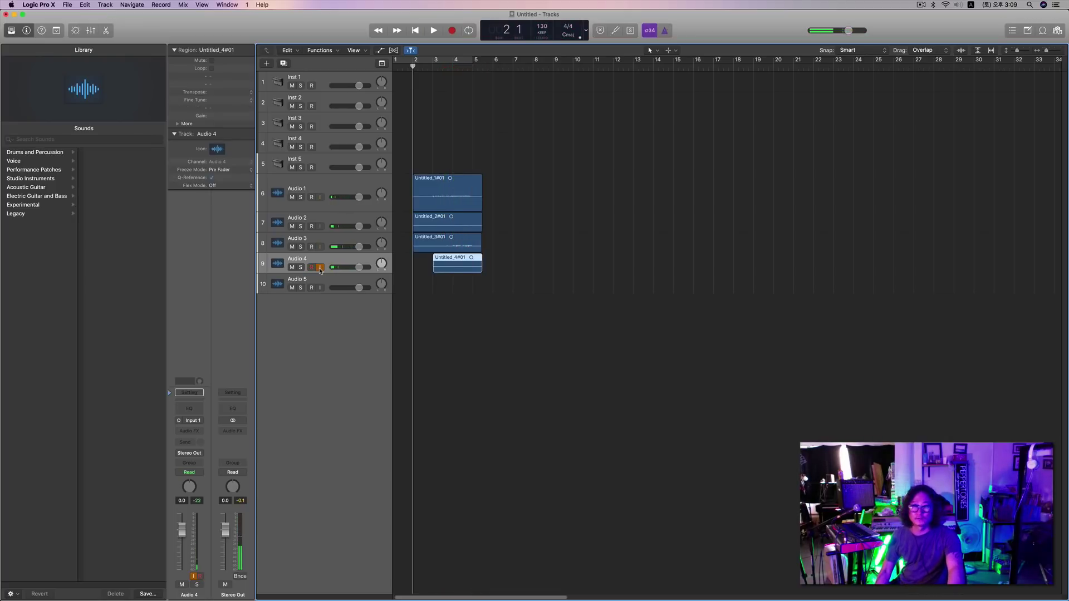
# Turn on input monitoring for Audio 5, duplicate the track setup three times below it, and reselect Audio 5.
pyautogui.click(320, 286)
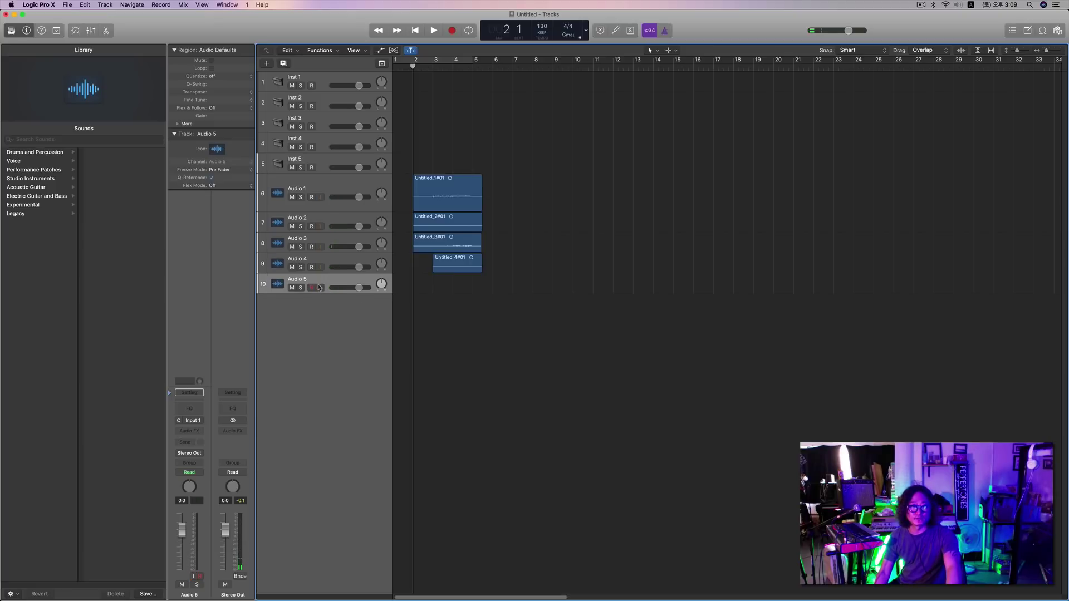
pyautogui.click(321, 287)
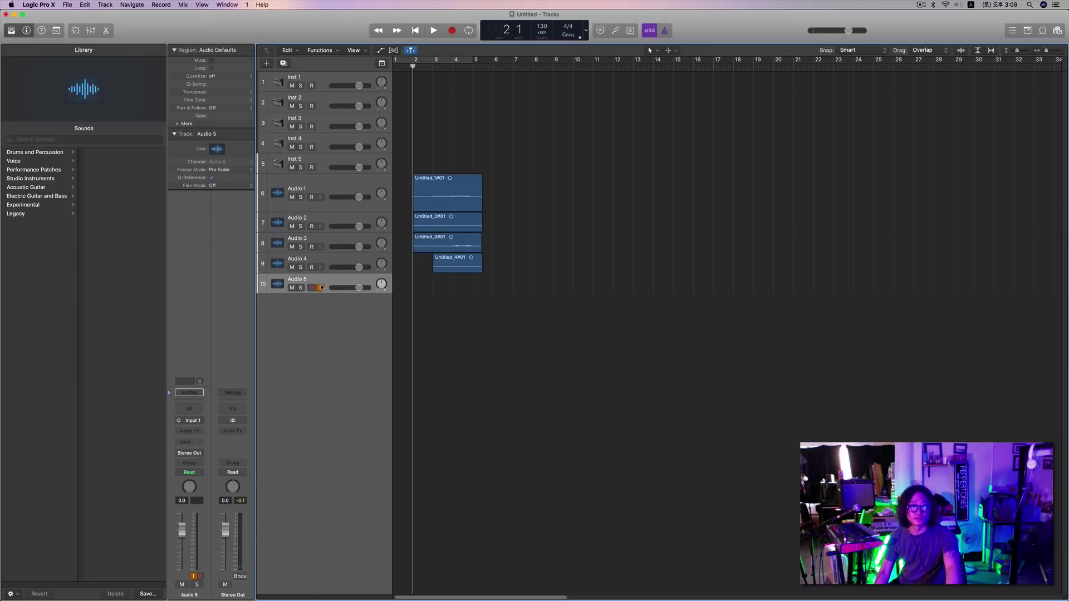
pyautogui.click(283, 64)
pyautogui.click(282, 63)
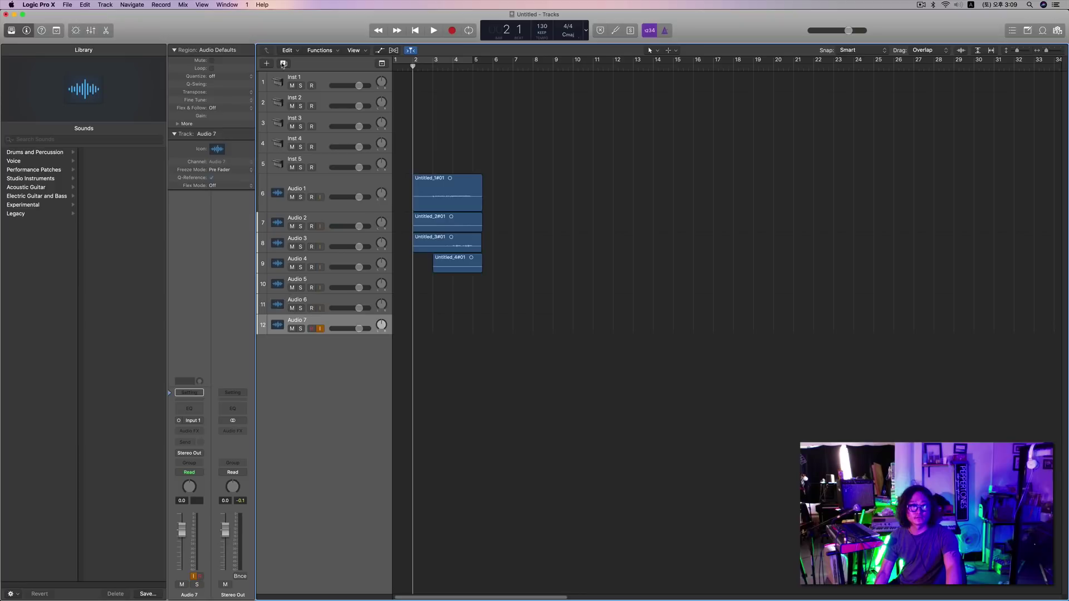
pyautogui.click(283, 63)
pyautogui.click(329, 286)
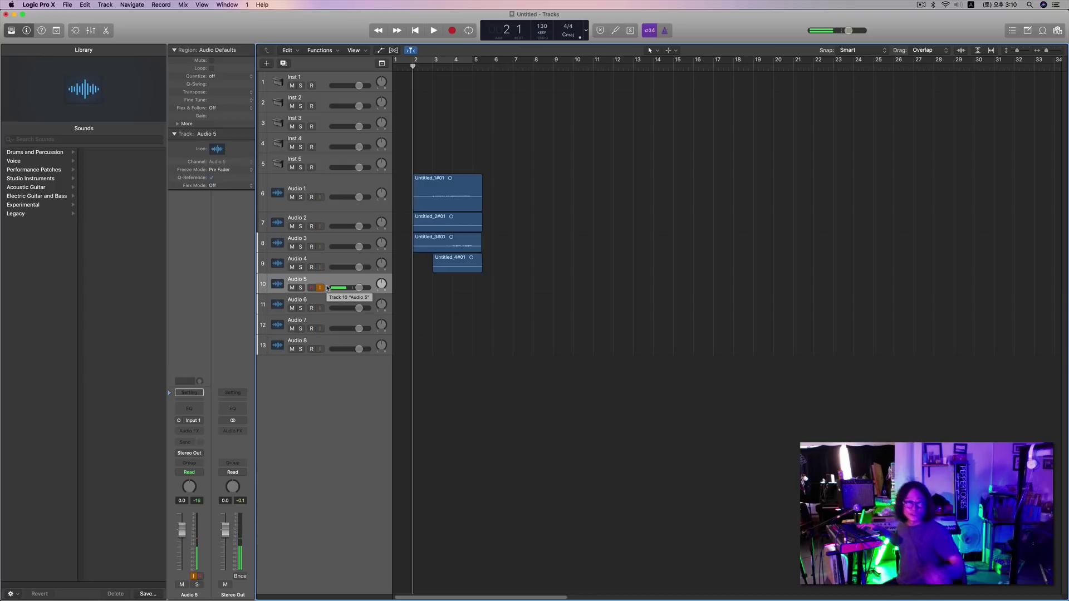
pyautogui.press('r')
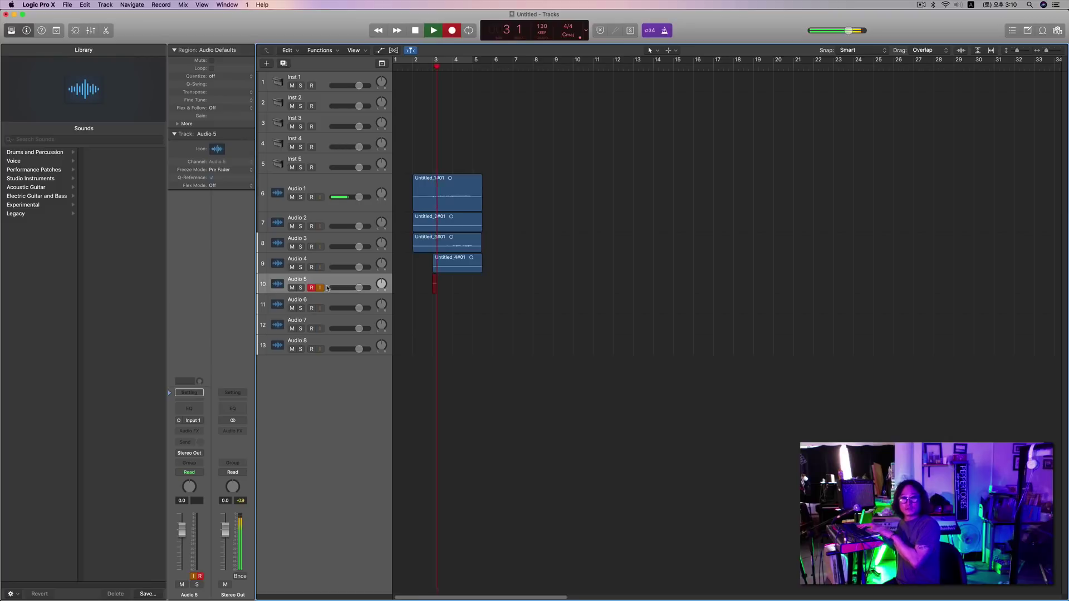
pyautogui.press('space')
pyautogui.press('super+z')
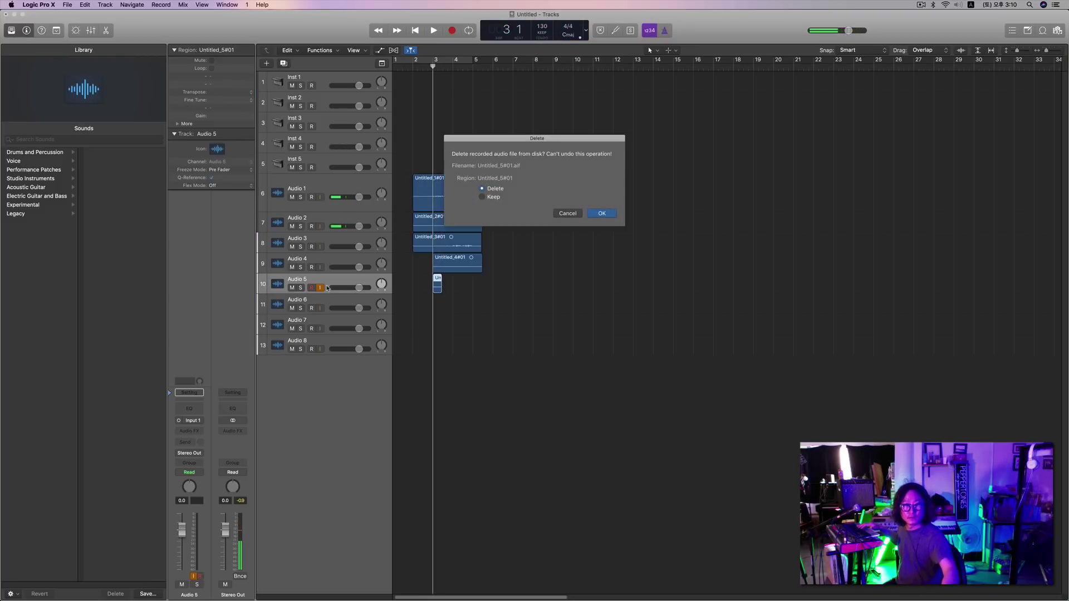
pyautogui.press('Return')
# Record a take on Audio 5 from bar 3 to just past bar 5, and play all takes back from bar 2.
pyautogui.press('r')
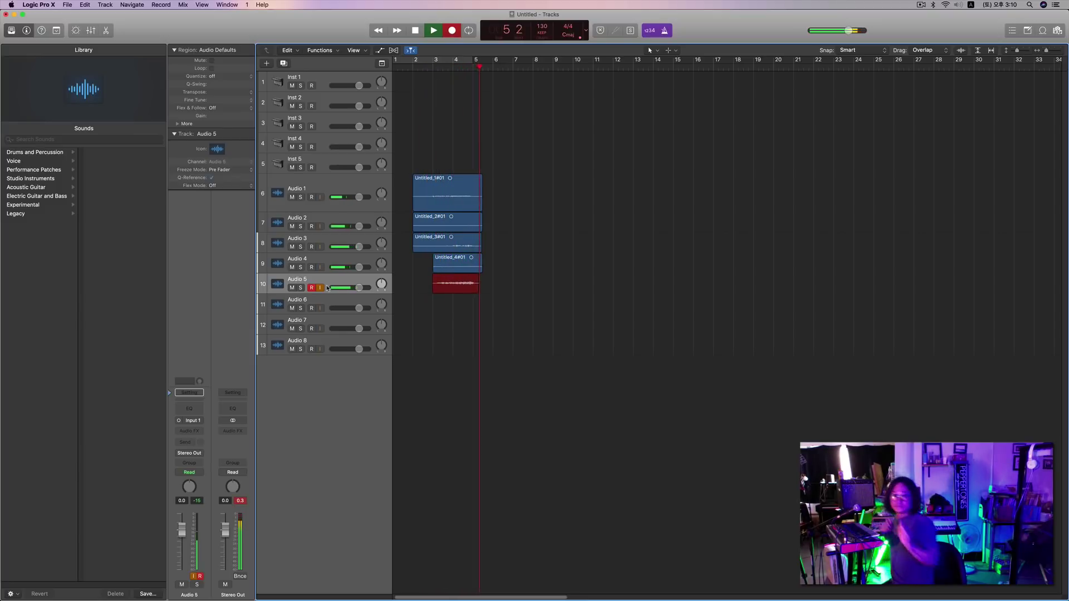
pyautogui.press('space')
pyautogui.press(',')
pyautogui.press(',')
pyautogui.press(',')
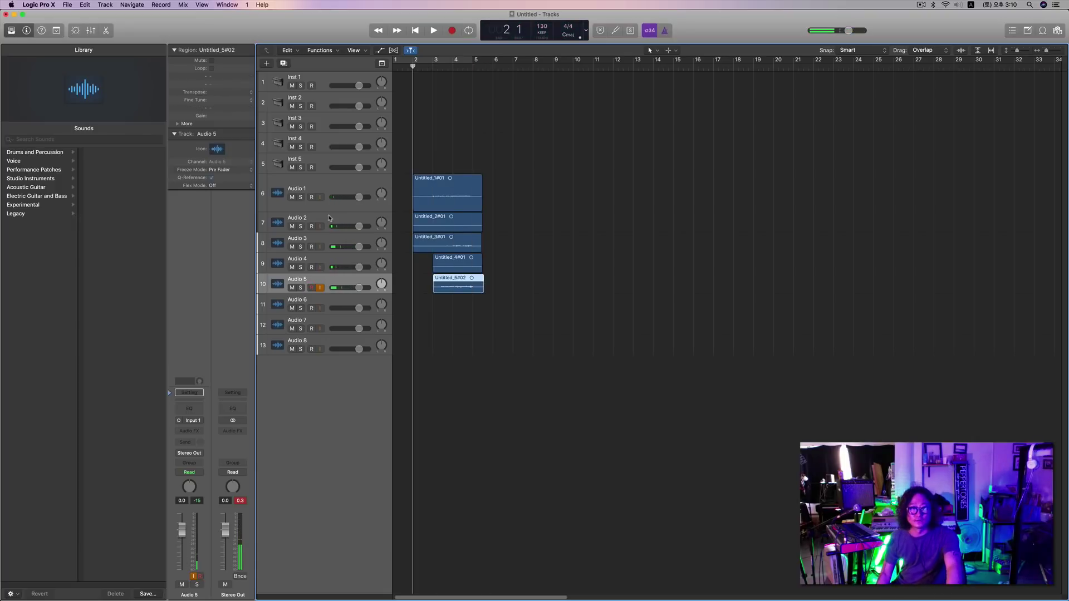
pyautogui.press('space')
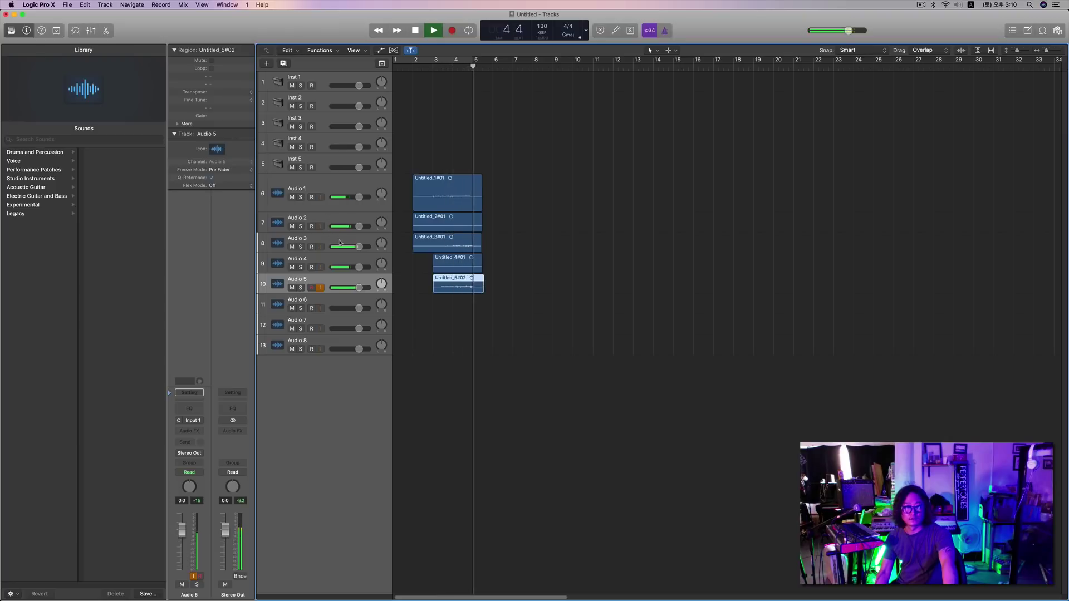
# Stop playback and move the Audio 6 track directly above Audio 1.
pyautogui.press('space')
pyautogui.click(337, 305)
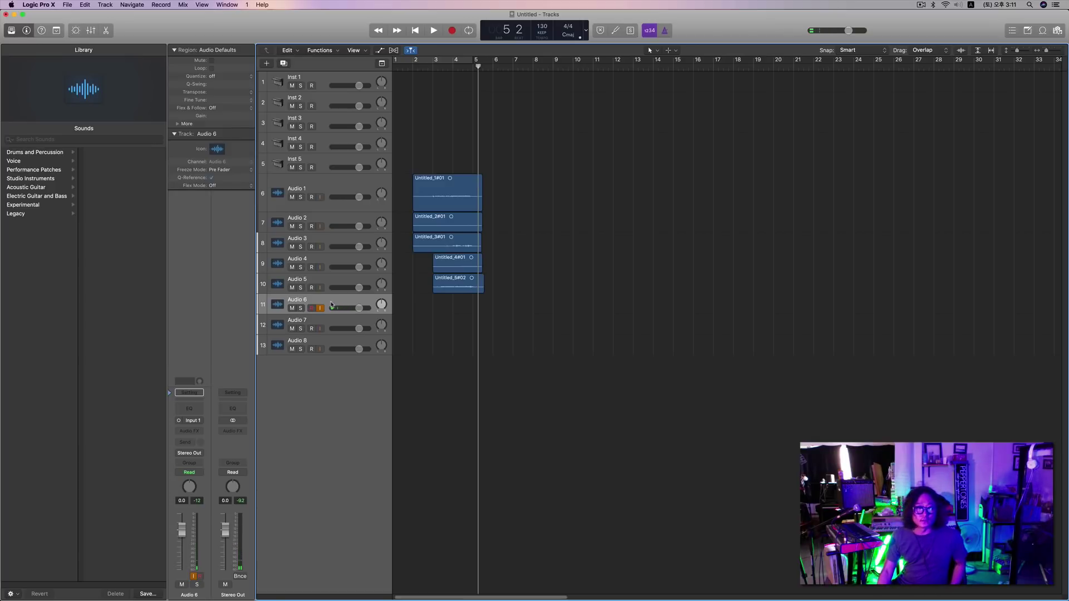
pyautogui.moveTo(335, 305); pyautogui.dragTo(331, 193)
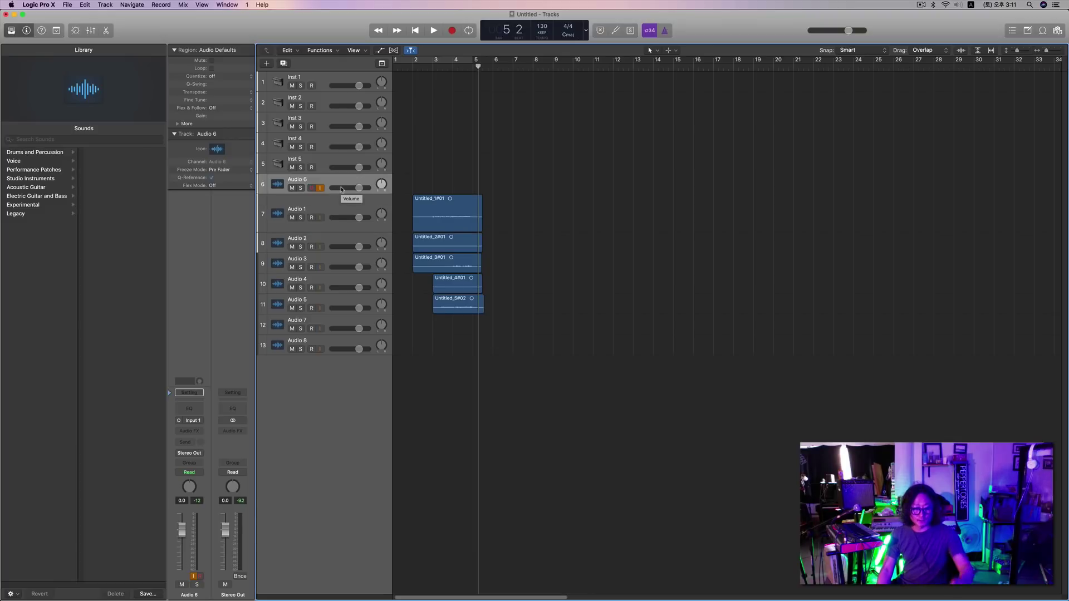
# Record a take on Audio 6 from bar 3 to just past bar 5.
pyautogui.press(',')
pyautogui.press(',')
pyautogui.press(',')
pyautogui.press('.')
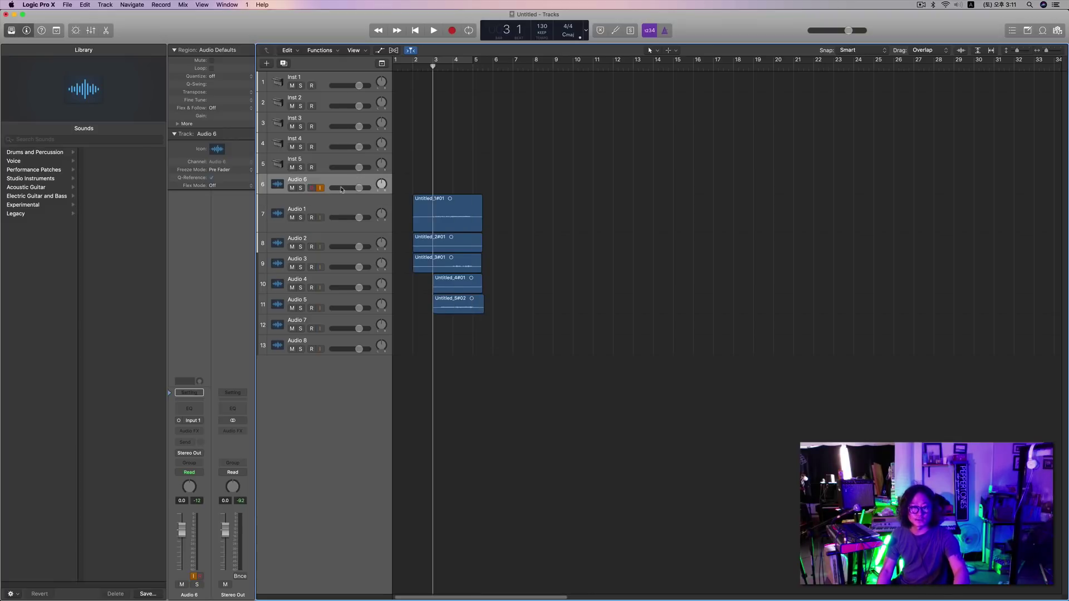
pyautogui.press('r')
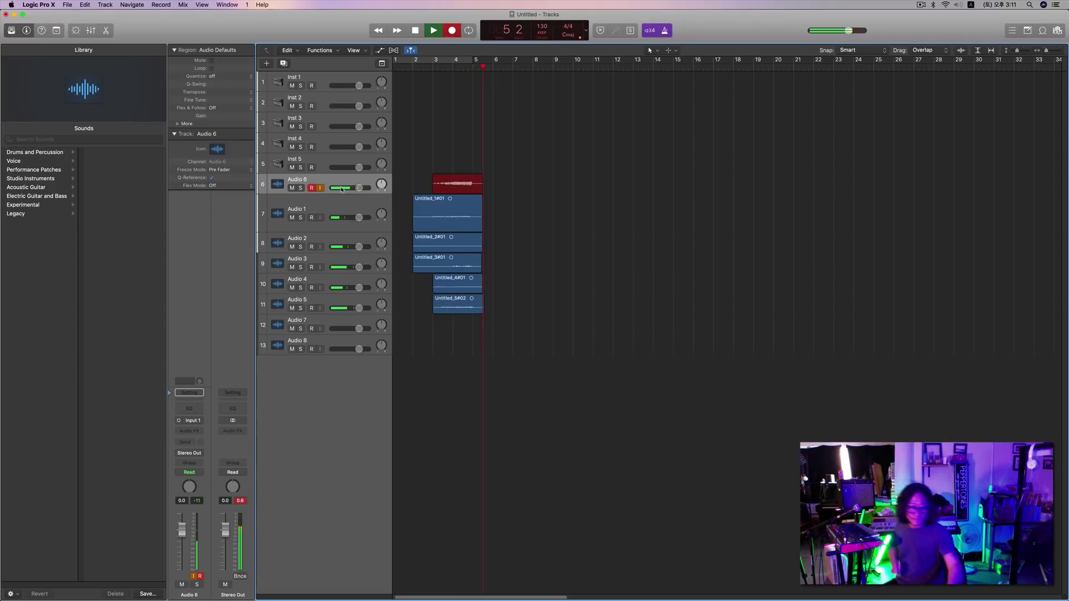
pyautogui.press('space')
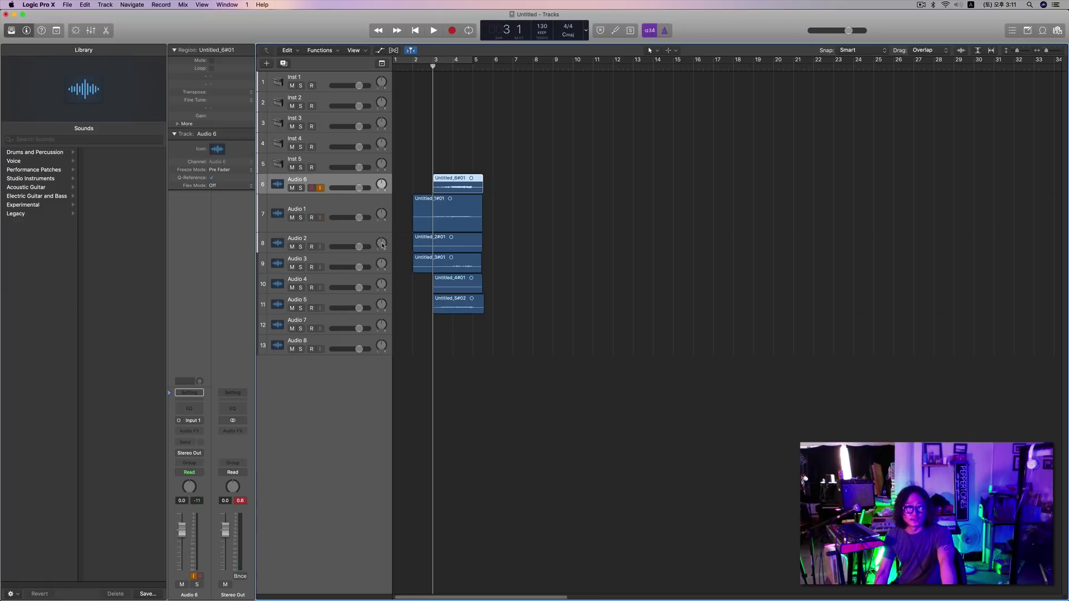
# Pan Audio 2 right, Audio 3 left, Audio 4 to +63 and Audio 5 to -64.
pyautogui.click(383, 245)
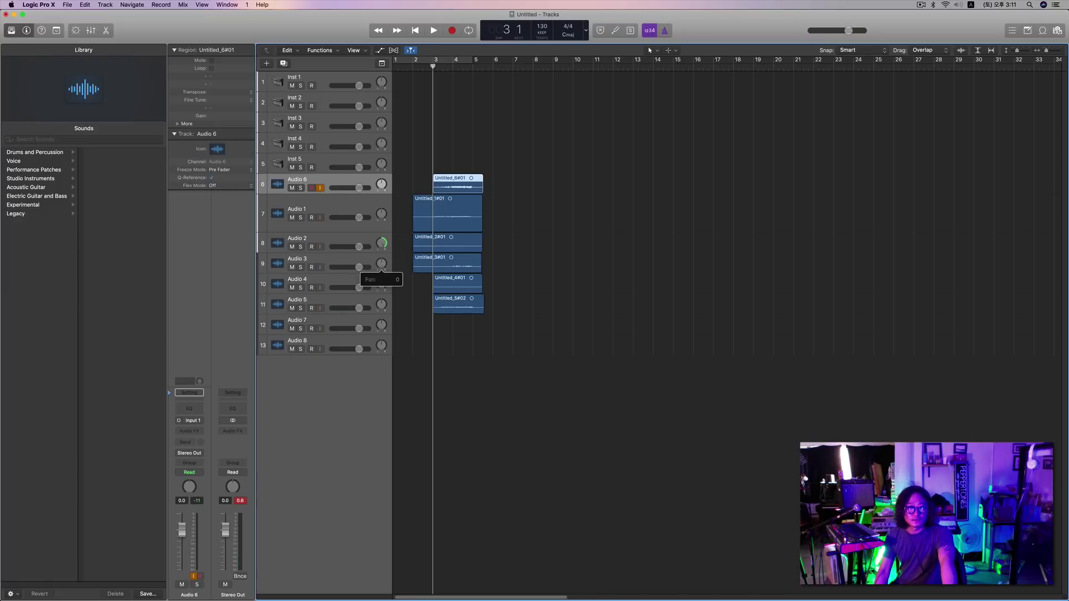
pyautogui.click(381, 264)
pyautogui.click(382, 285)
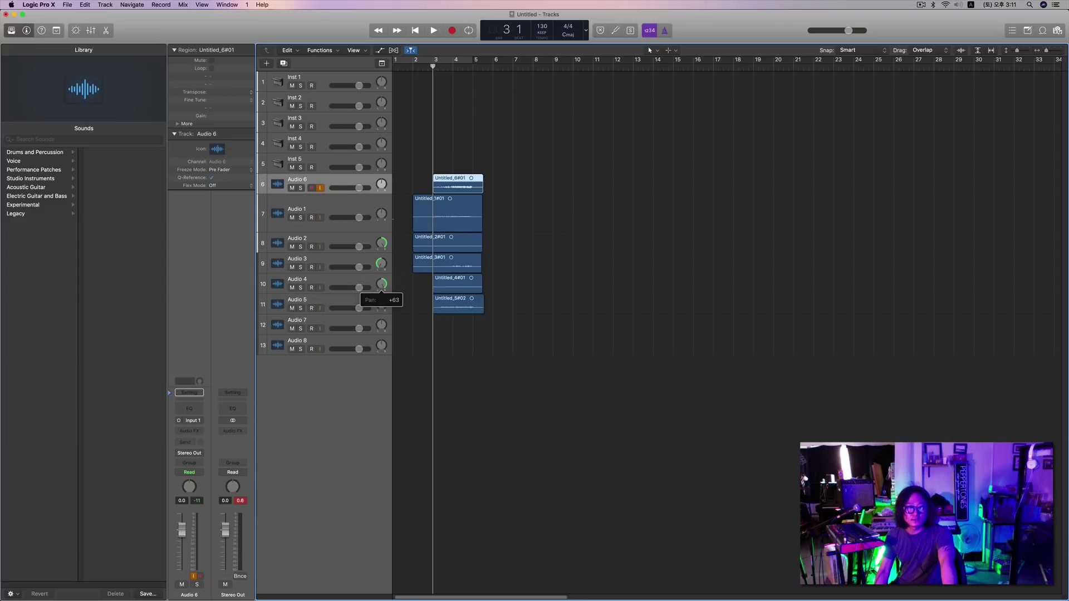
pyautogui.click(382, 305)
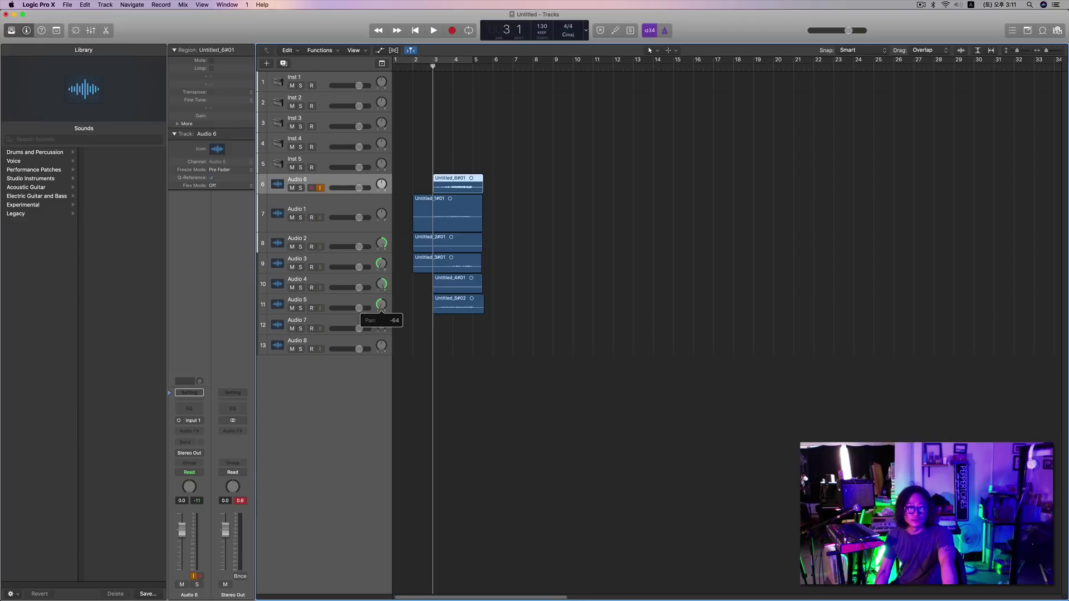
# Play the panned takes back from bar 2 through bar 5, then return the playhead to bar 3.
pyautogui.press(',')
pyautogui.press('space')
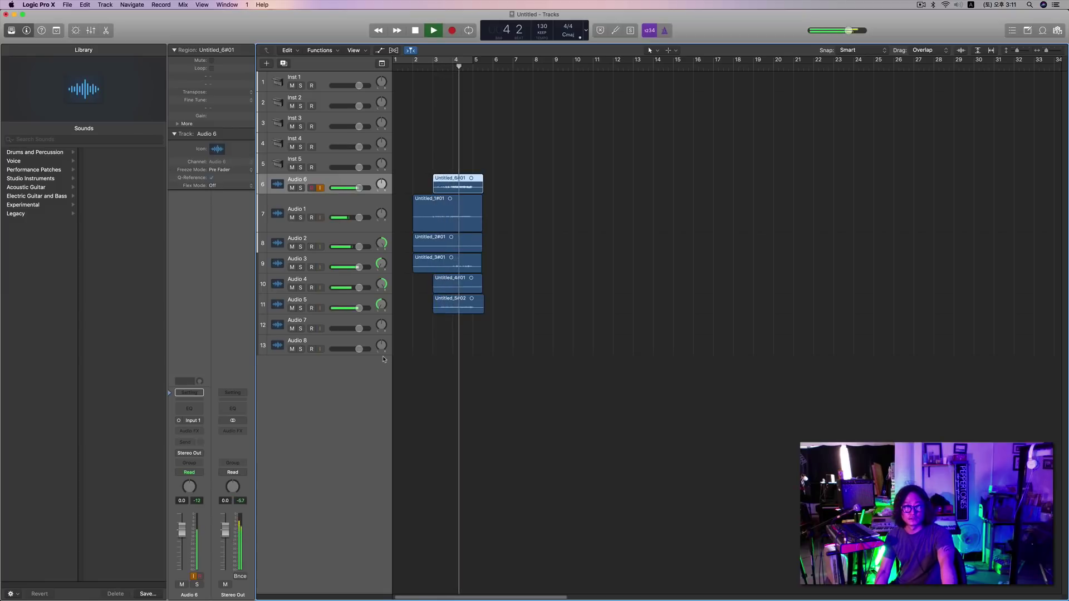
pyautogui.press('space')
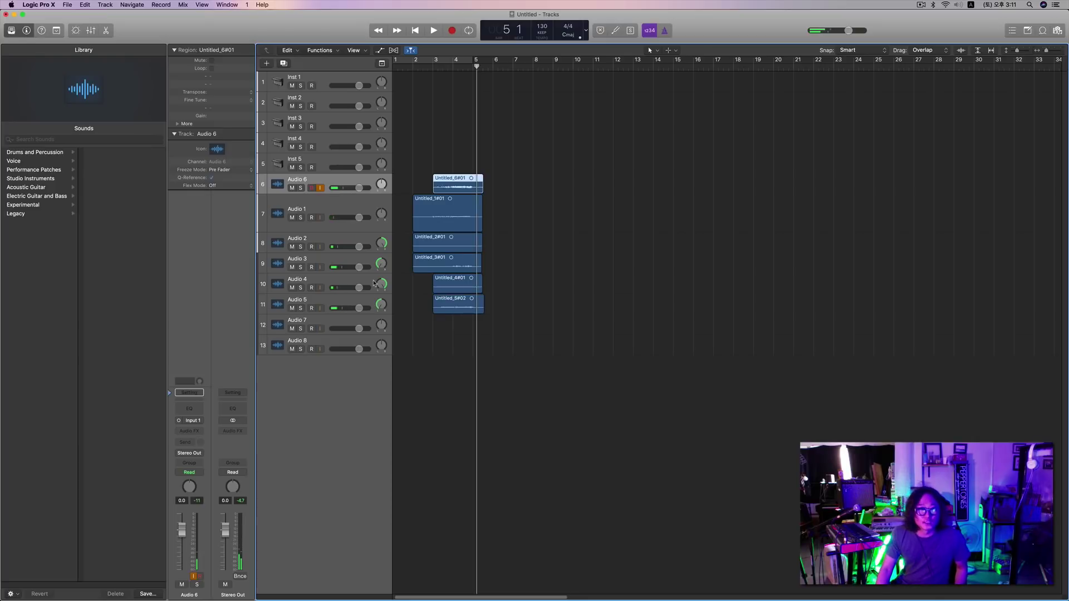
pyautogui.press('space')
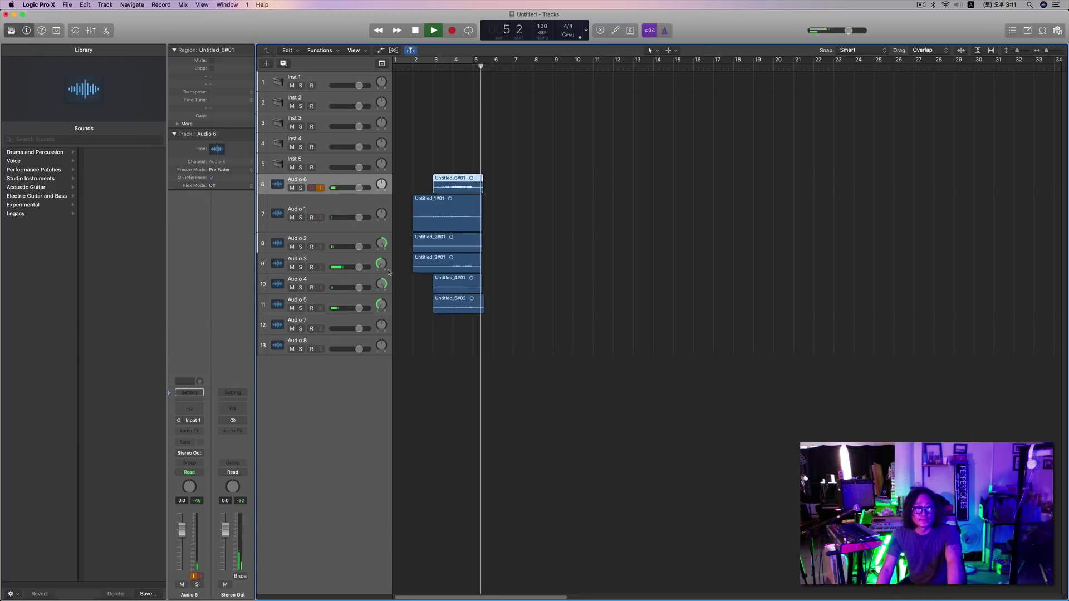
pyautogui.press('space')
pyautogui.press(',')
pyautogui.press(',')
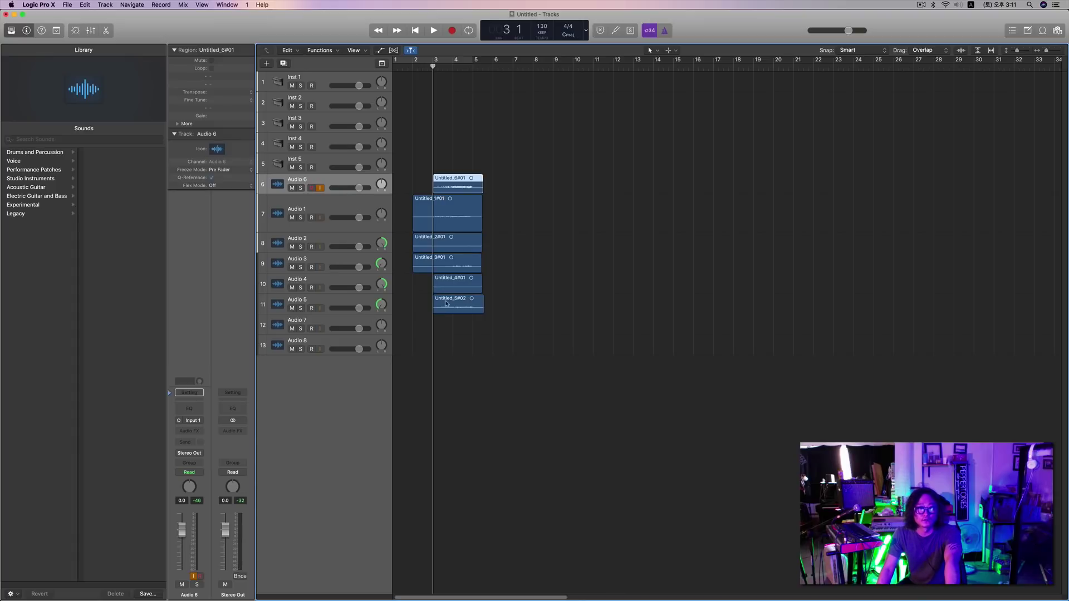
# Select Audio 7 and record a one-bar take starting at bar 6.
pyautogui.click(350, 323)
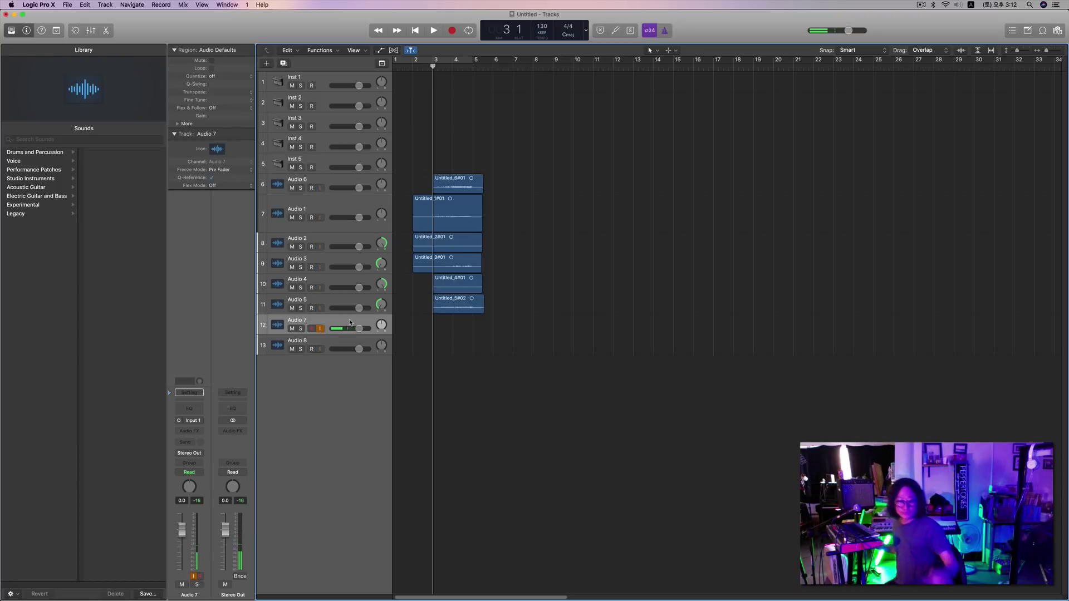
pyautogui.press('.')
pyautogui.press('.')
pyautogui.press('.')
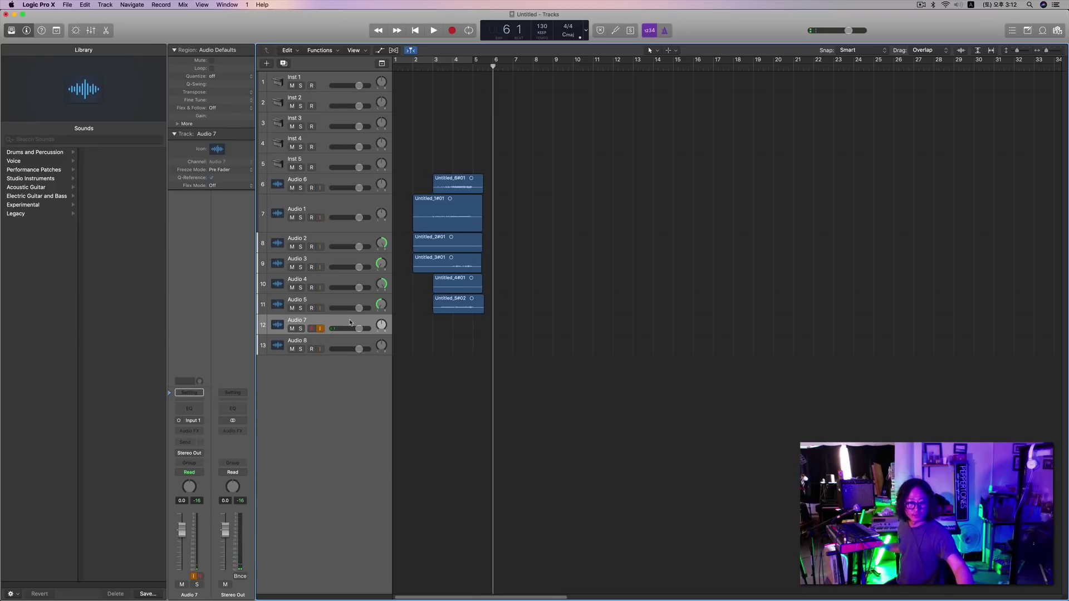
pyautogui.press('r')
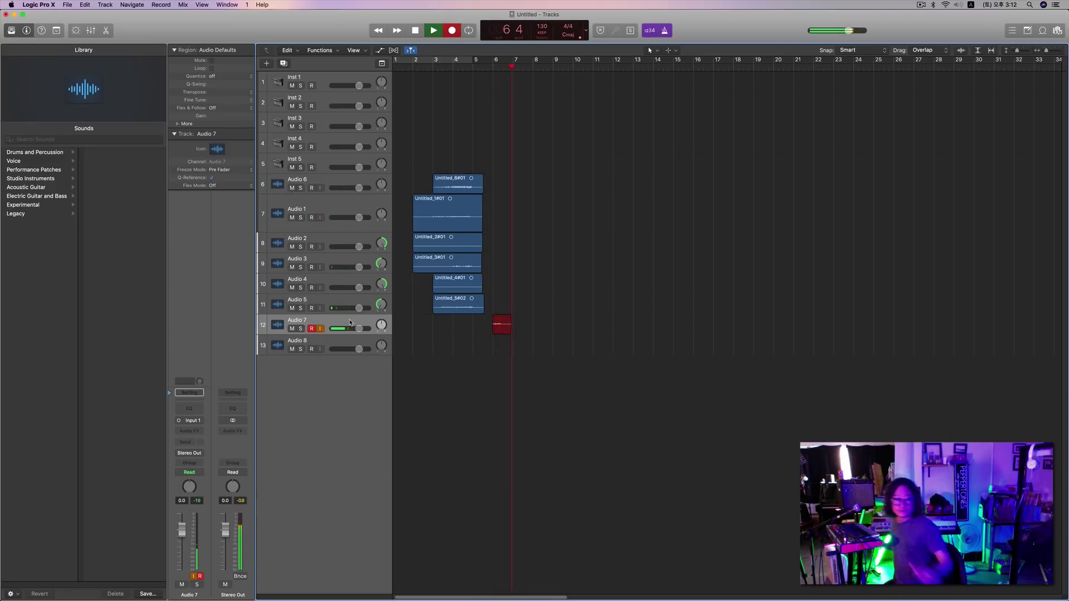
pyautogui.press('space')
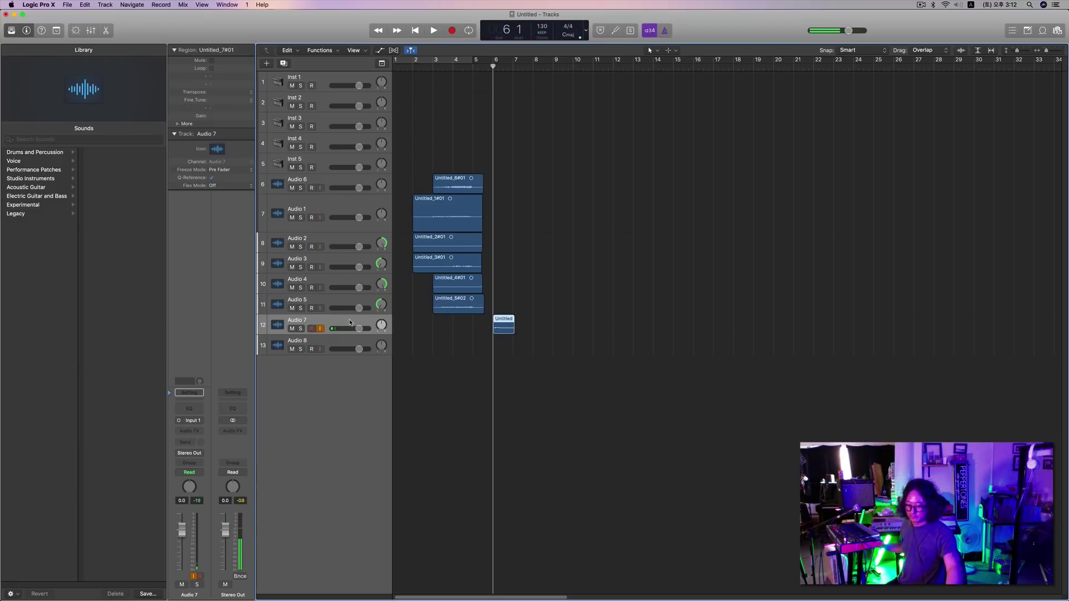
# Record a one-bar take on Audio 8 at bar 6 and start playing it back with Audio 7.
pyautogui.click(331, 344)
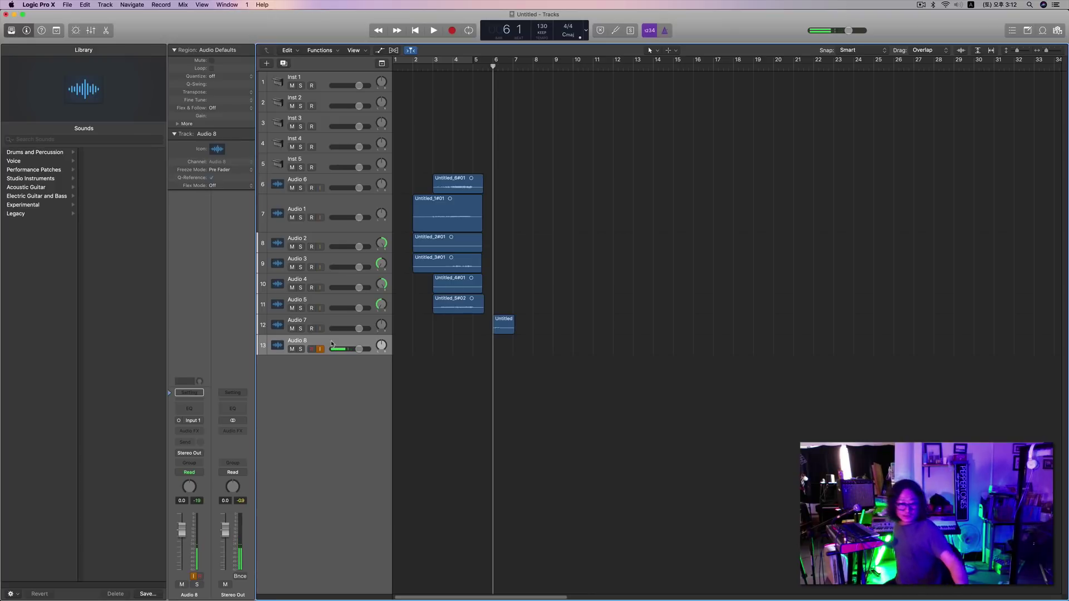
pyautogui.press('r')
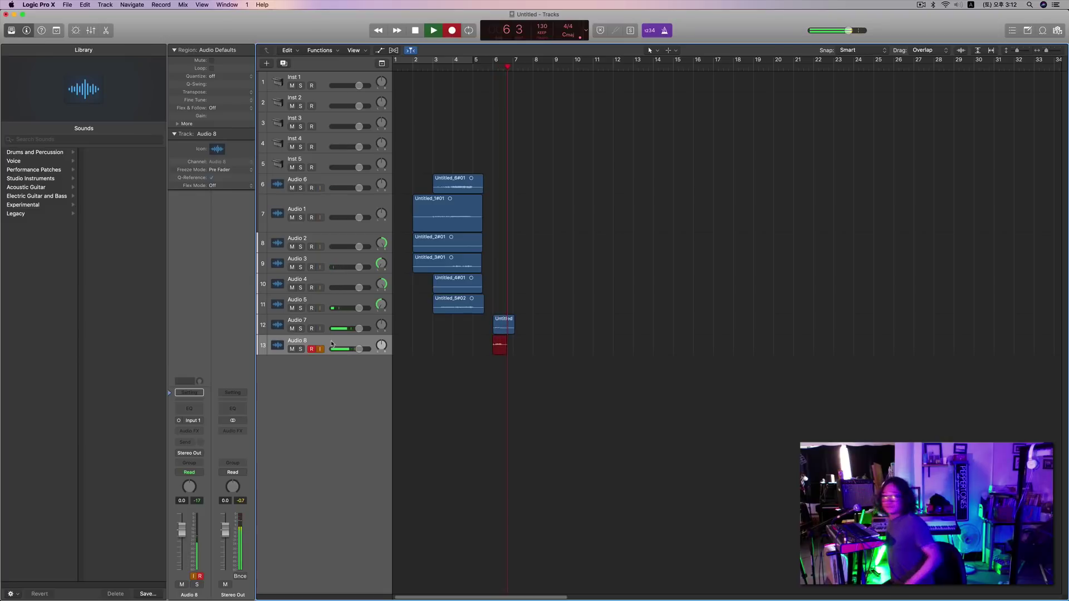
pyautogui.press('space')
pyautogui.press('space')
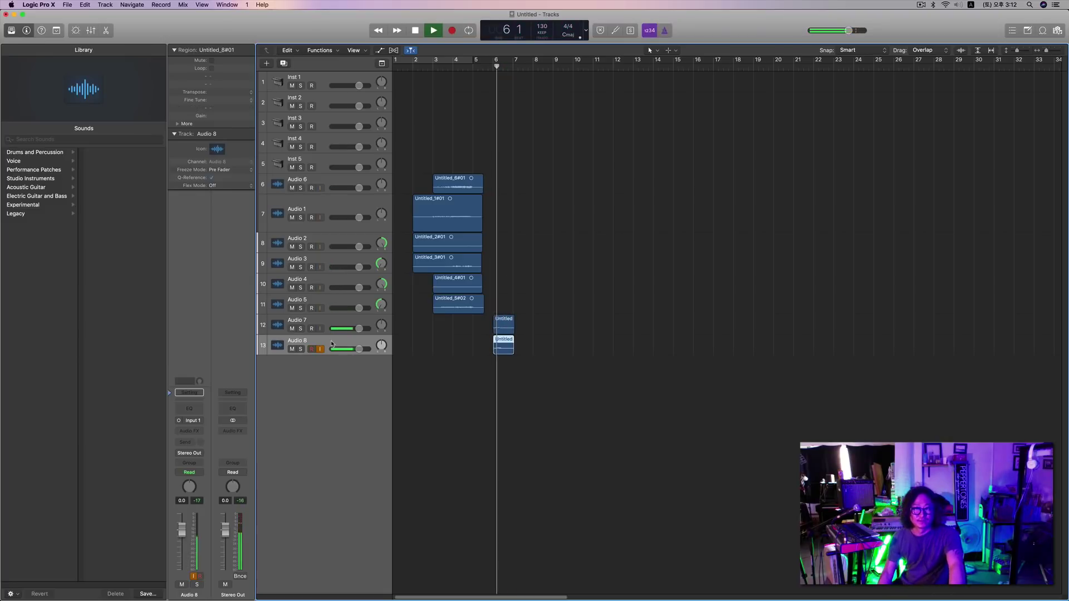
# Pan Audio 7 slightly right and Audio 8 to about -33, checking the balance by playing from bar 6.
pyautogui.moveTo(382, 326); pyautogui.dragTo(382, 373)
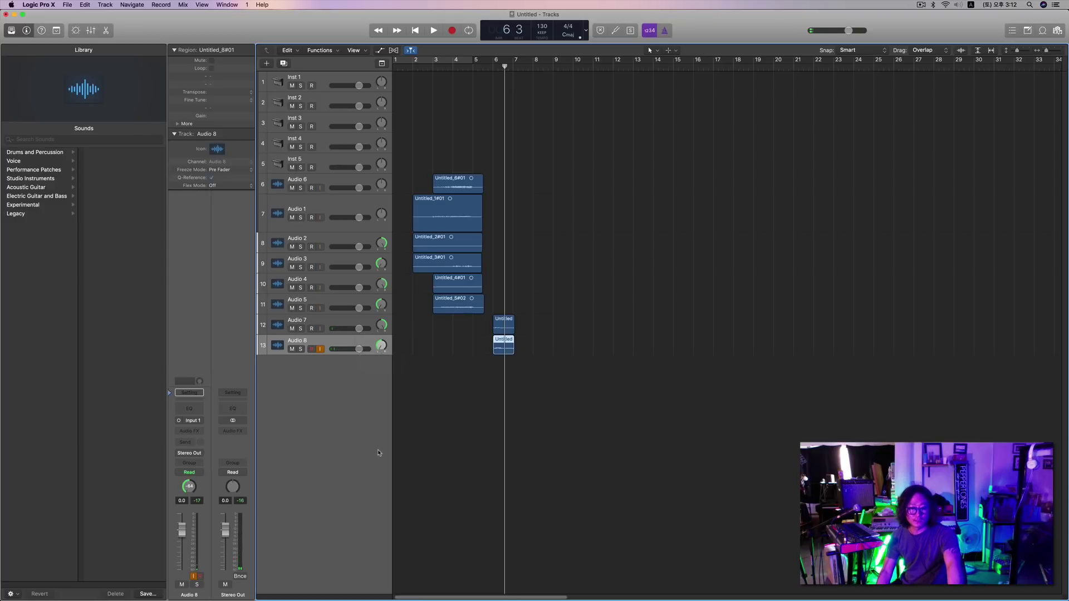
pyautogui.press('space')
pyautogui.press('space')
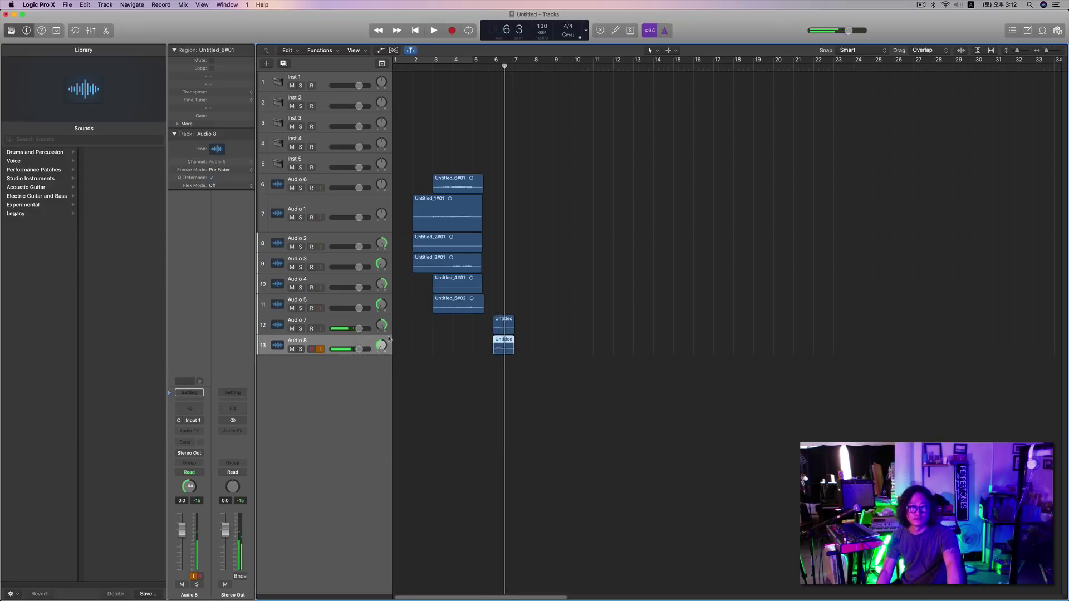
pyautogui.click(381, 324)
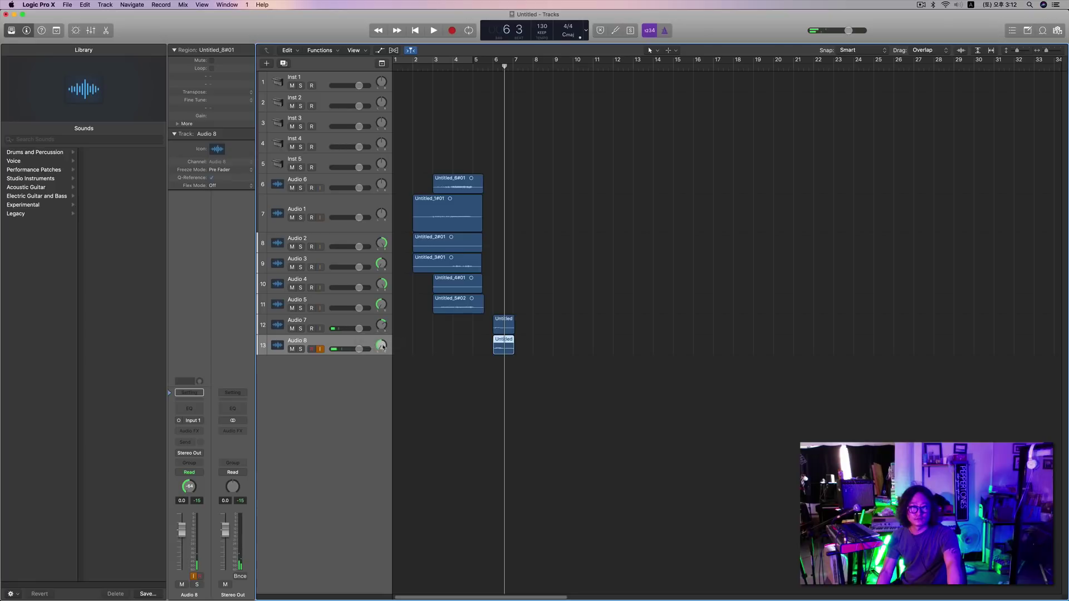
pyautogui.moveTo(381, 345); pyautogui.dragTo(382, 338)
pyautogui.press('space')
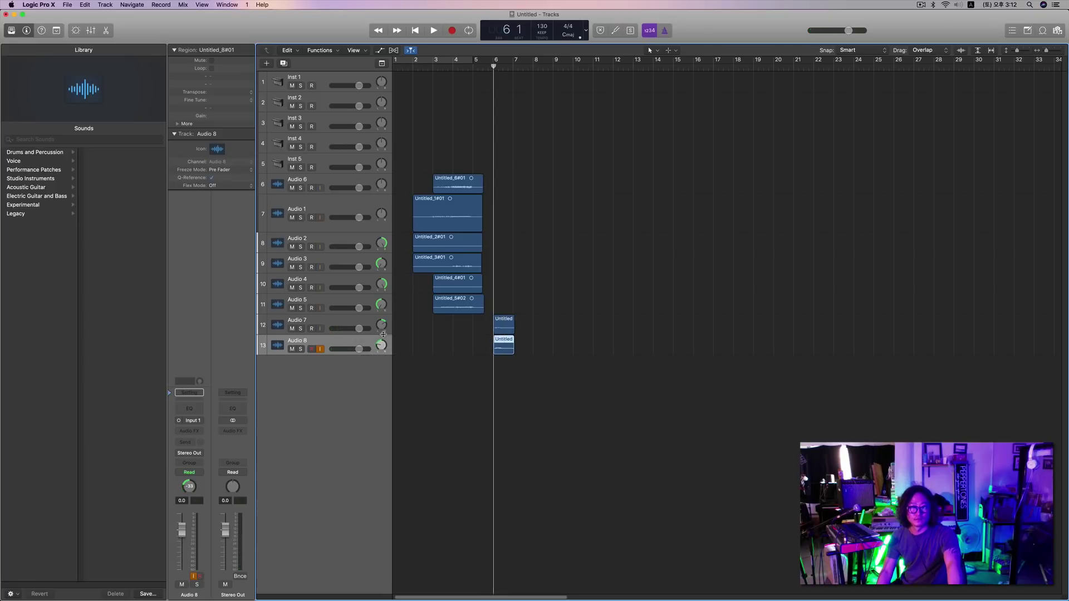
pyautogui.press('space')
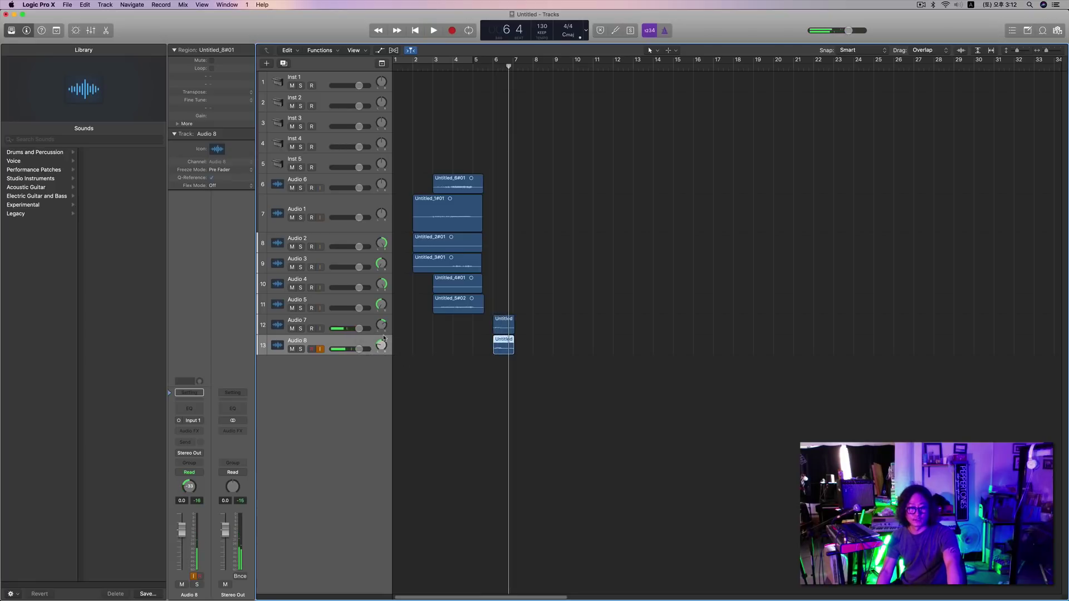
# Move the playhead back three bars and play the layered takes through bar 5.
pyautogui.press(',')
pyautogui.press(',')
pyautogui.press(',')
pyautogui.press('space')
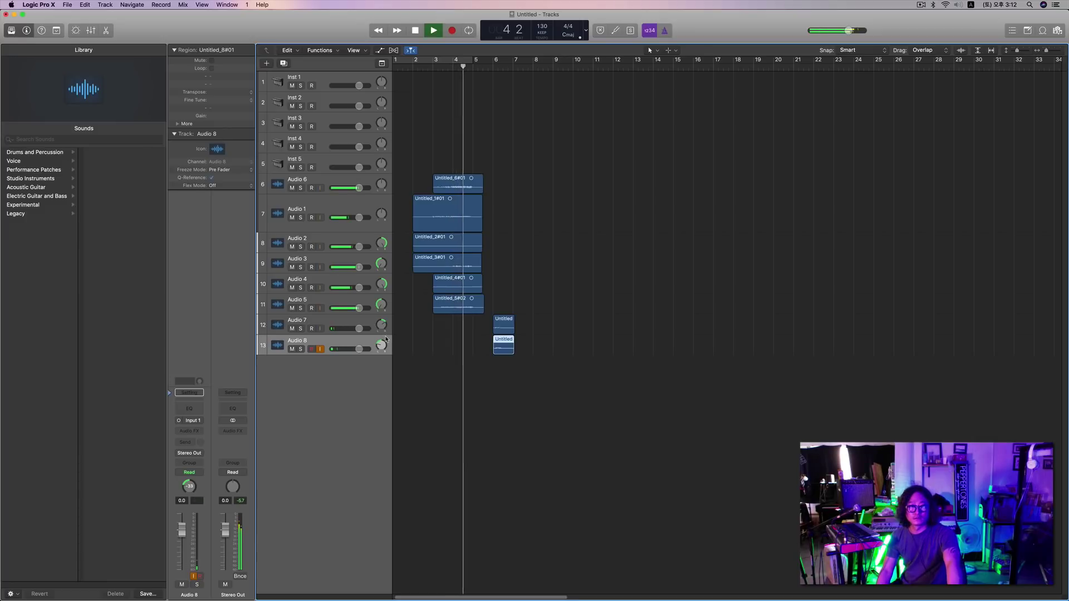
pyautogui.press('space')
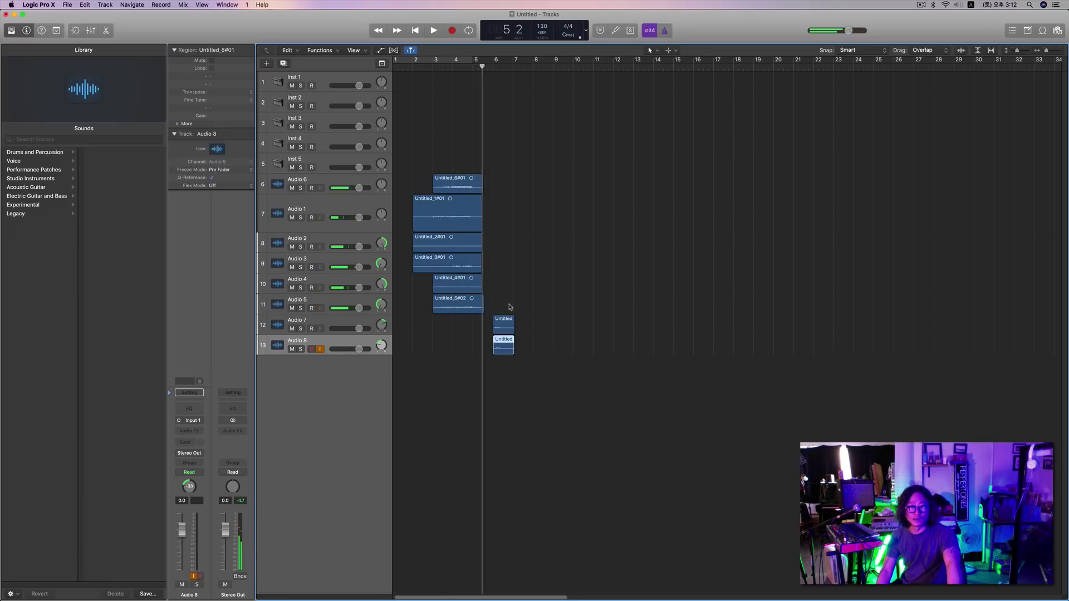
# Move the Audio 7 and Audio 8 regions one bar earlier to bar 5 and play the arrangement back.
pyautogui.keyDown('shift'); pyautogui.click(505, 326); pyautogui.keyUp('shift')
pyautogui.moveTo(506, 326)
pyautogui.mouseDown()
pyautogui.moveTo(518, 327)
pyautogui.moveTo(485, 326)
pyautogui.mouseUp()
pyautogui.press('space')
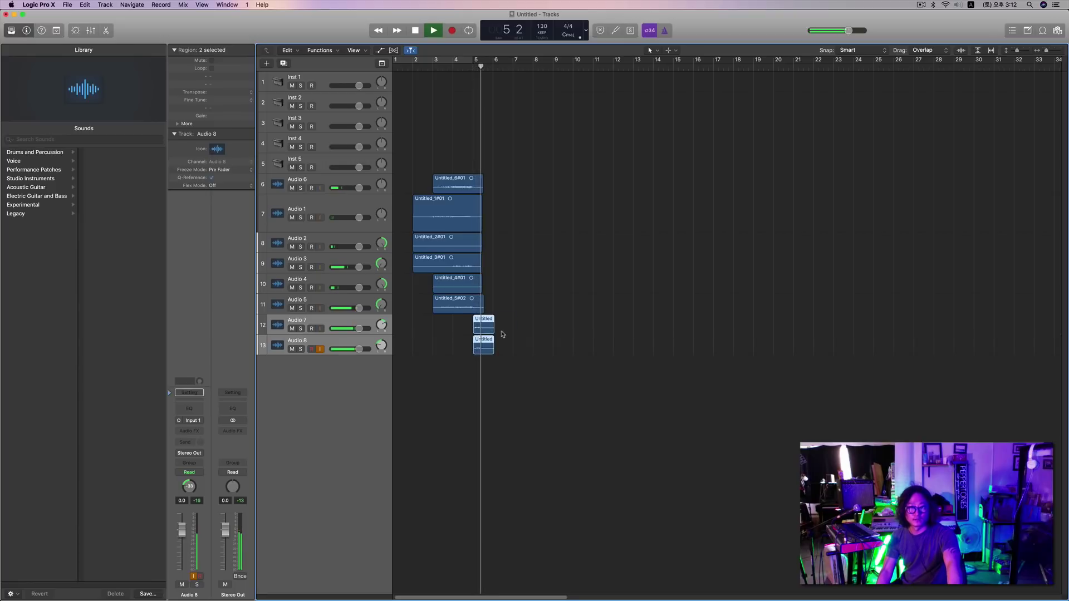
pyautogui.press(',')
pyautogui.press(',')
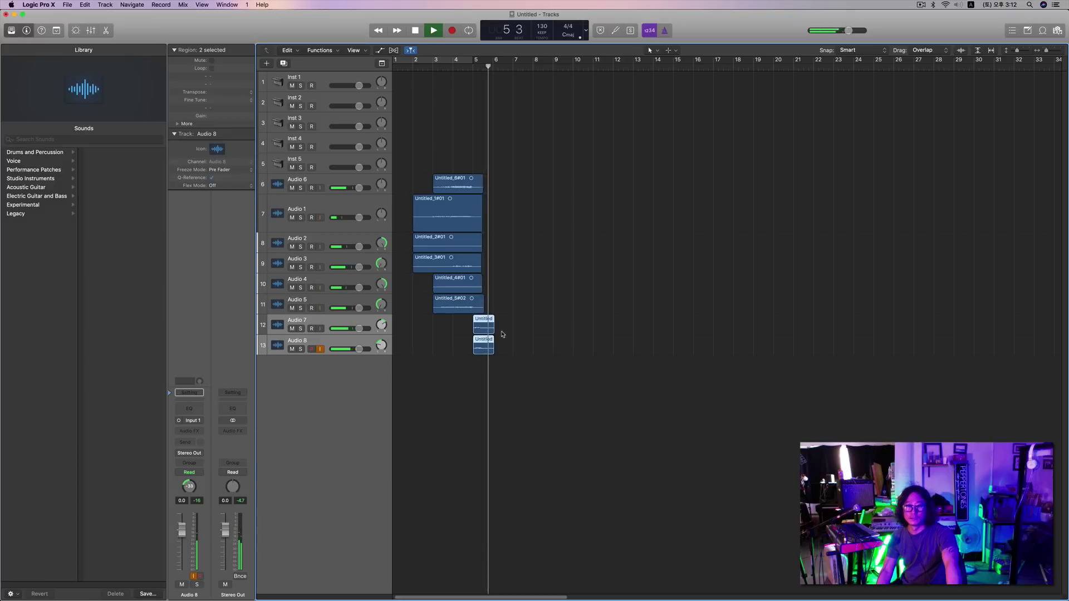
pyautogui.press('space')
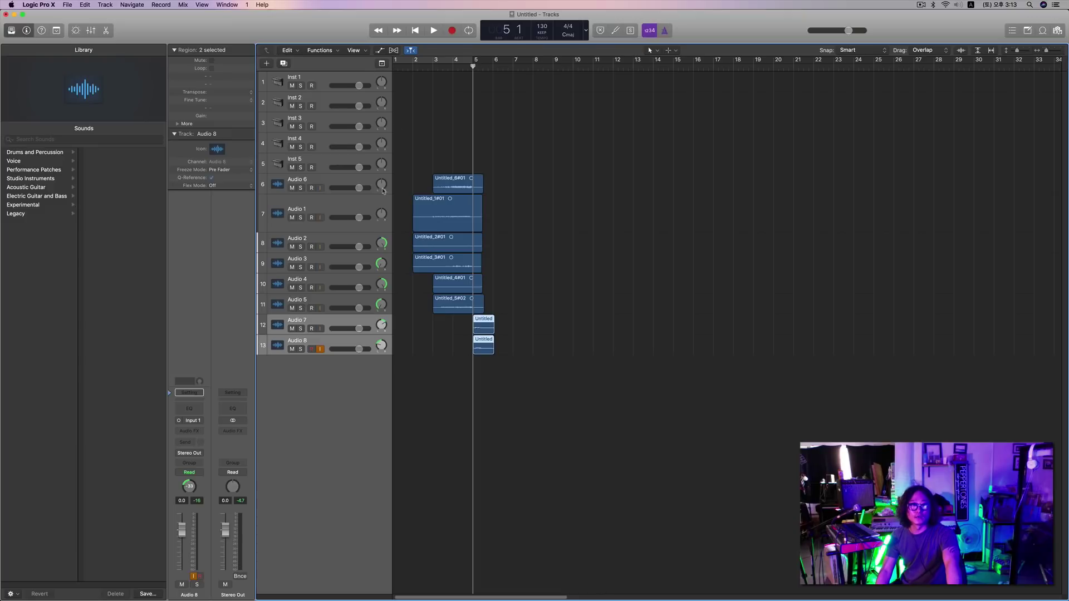
# Group Audio 6 and Audio 1 through Audio 5 into a Summing Stack.
pyautogui.click(413, 184)
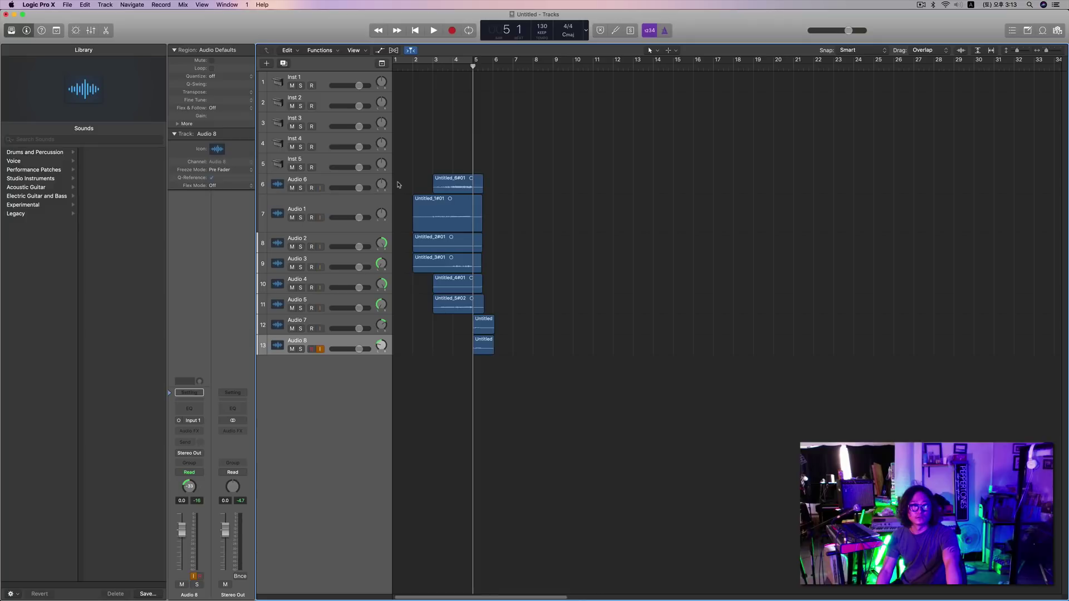
pyautogui.click(339, 181)
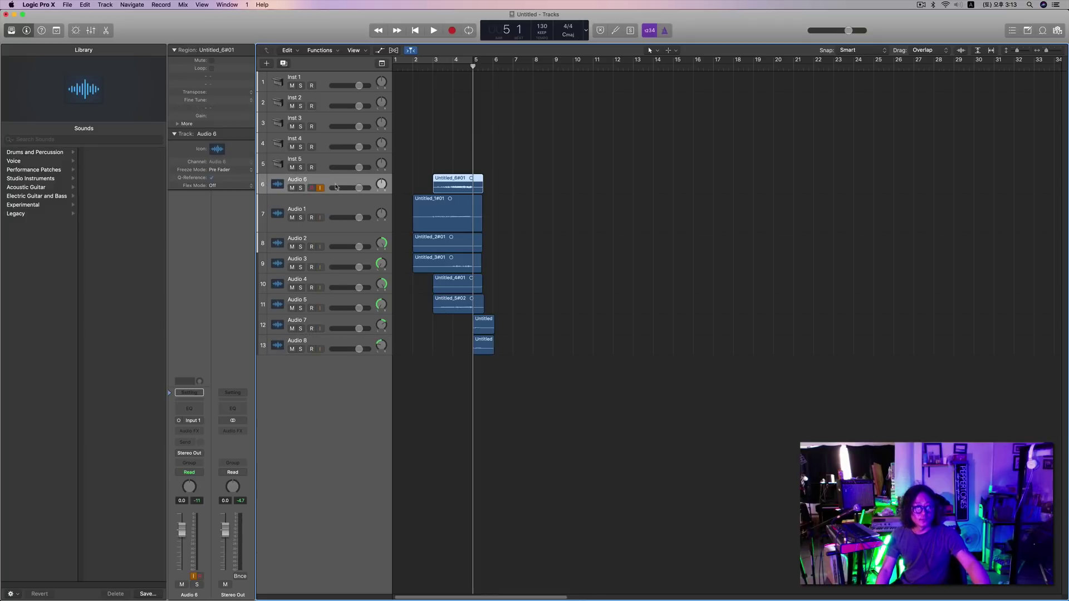
pyautogui.keyDown('shift'); pyautogui.click(336, 301); pyautogui.keyUp('shift')
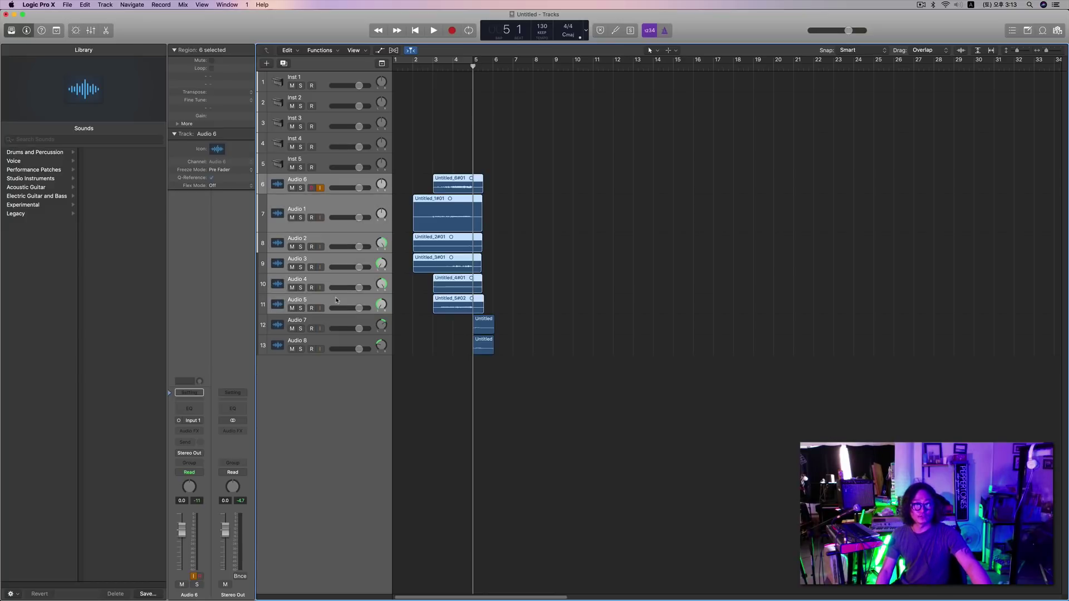
pyautogui.rightClick(338, 207)
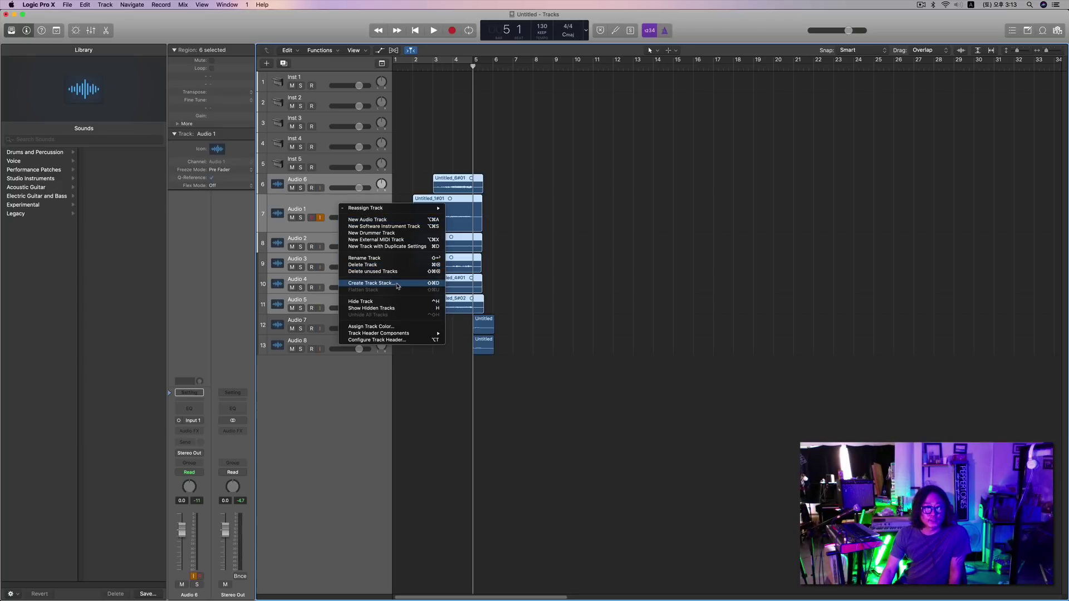
pyautogui.click(398, 283)
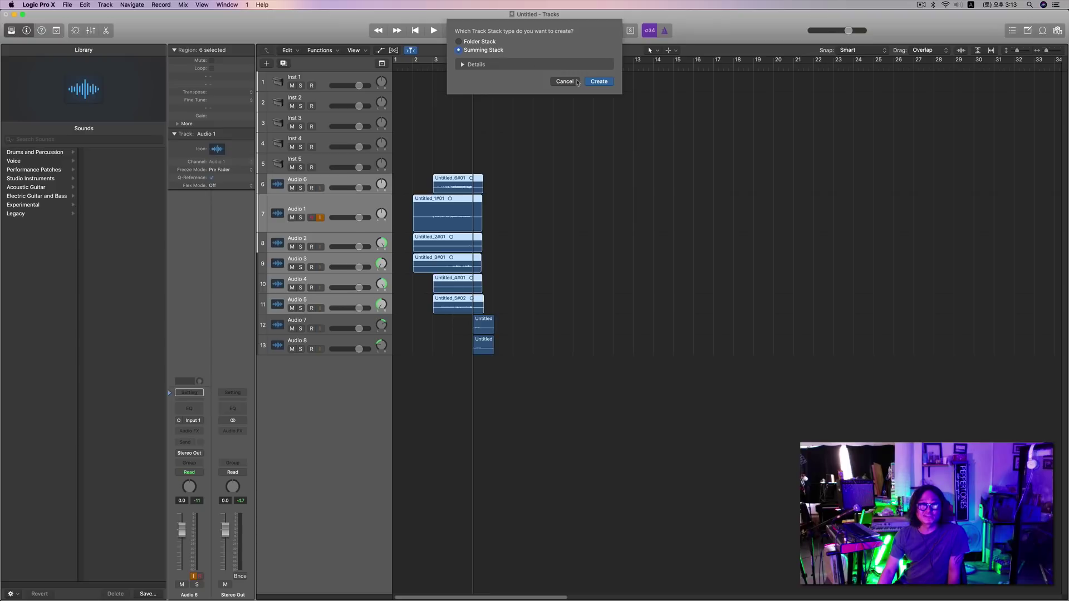
pyautogui.click(597, 82)
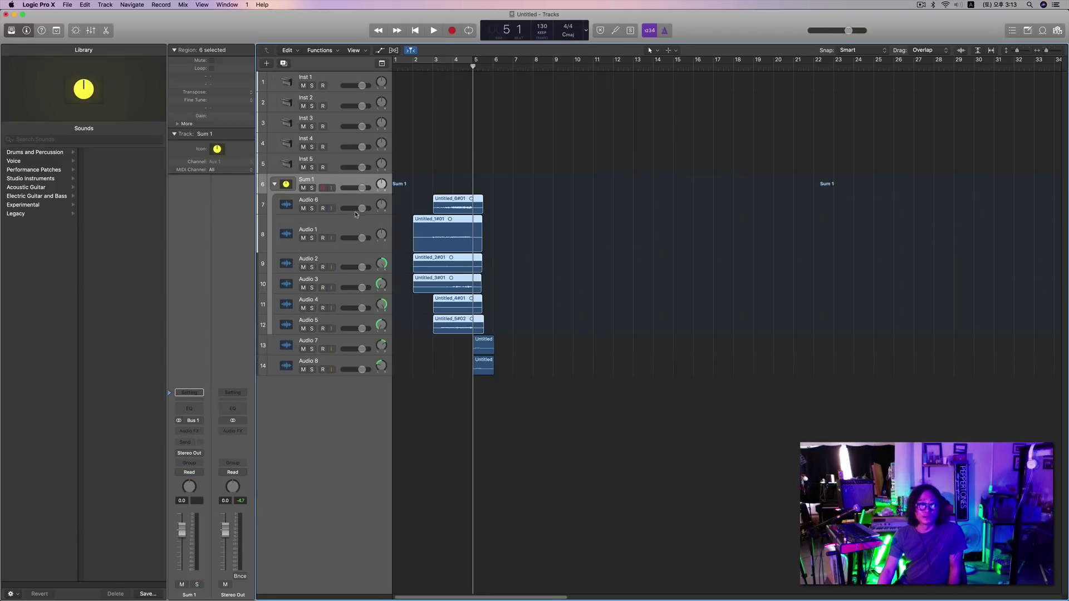
# Slightly lower the volumes of Audio 1 through Audio 5 and play the layered takes to check the balance.
pyautogui.click(362, 238)
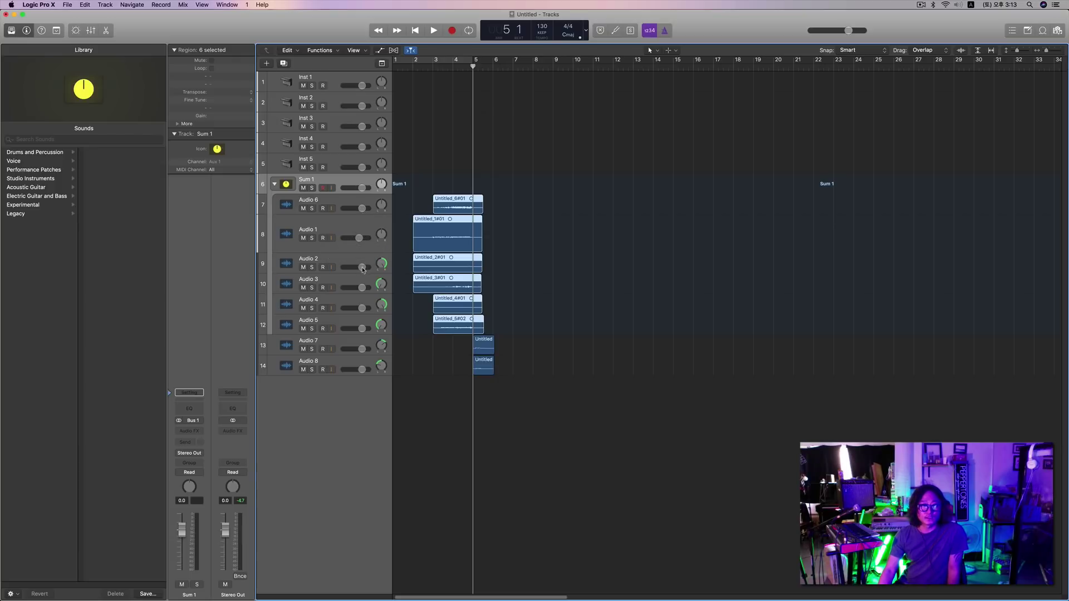
pyautogui.moveTo(362, 267); pyautogui.dragTo(358, 328)
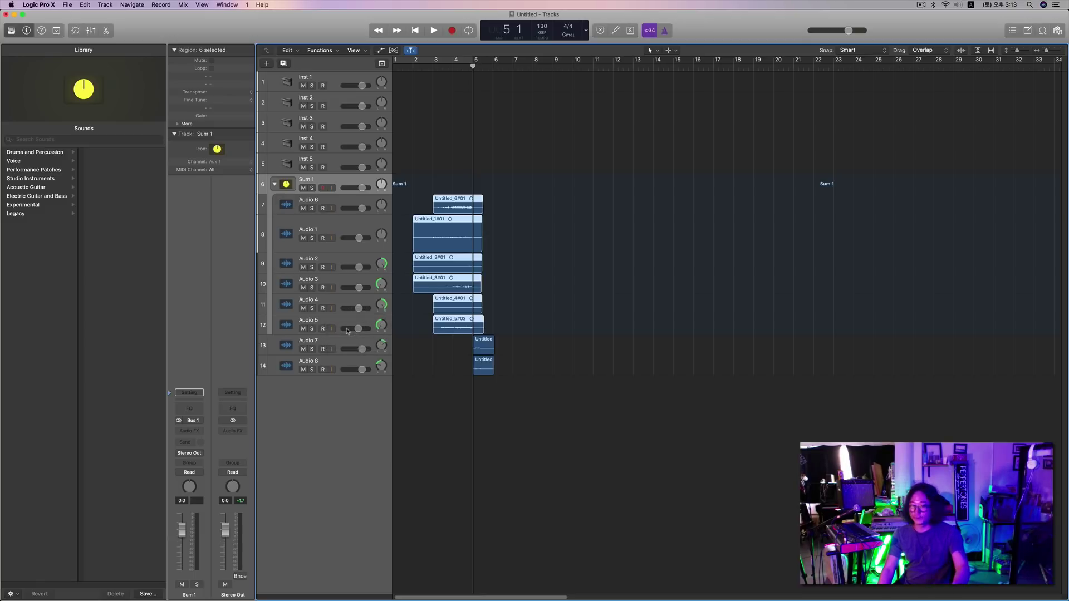
pyautogui.press('space')
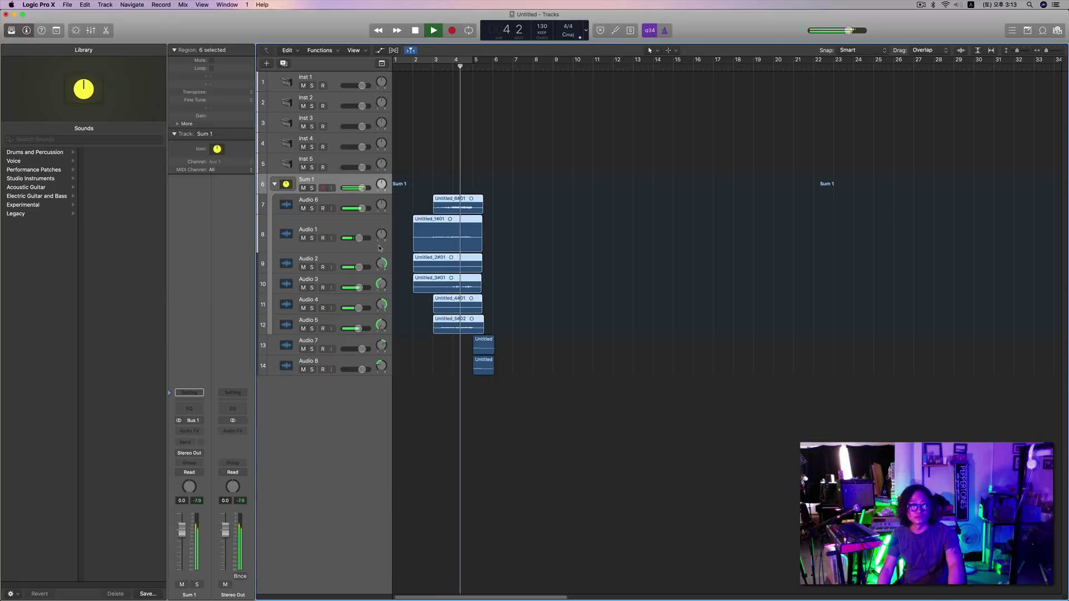
pyautogui.press('space')
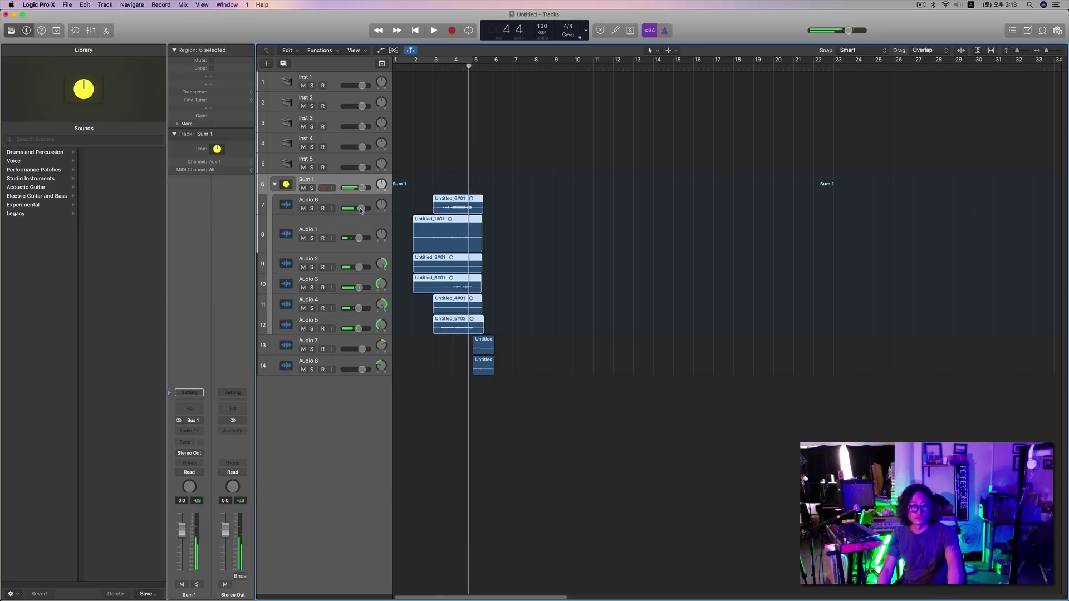
# Insert a stereo Space Designer reverb on the Sum 1 stack and audition it through bar 5.
pyautogui.click(340, 184)
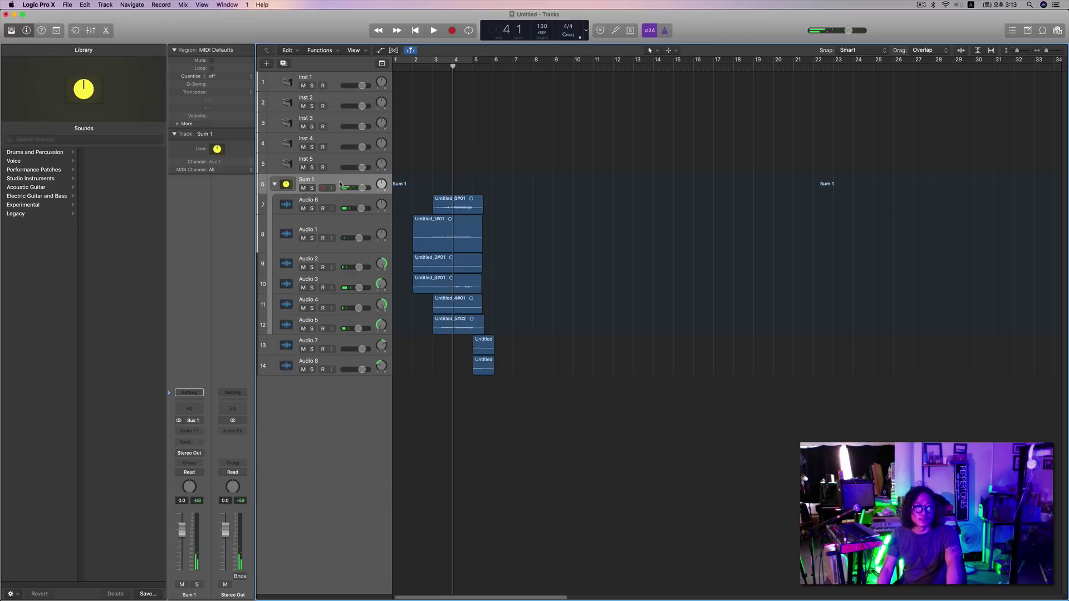
pyautogui.click(189, 432)
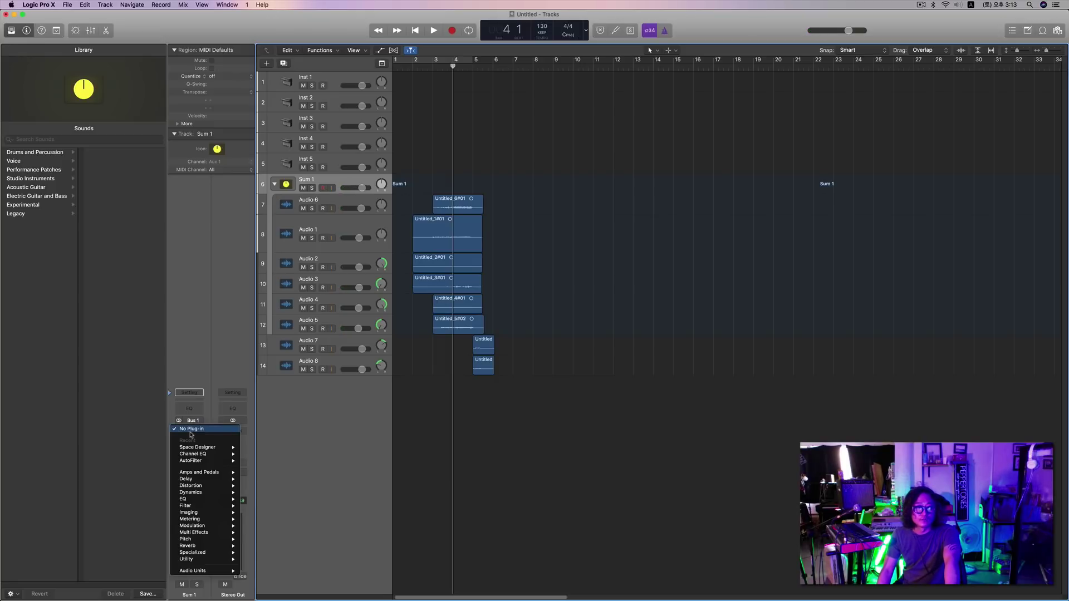
pyautogui.moveTo(207, 548)
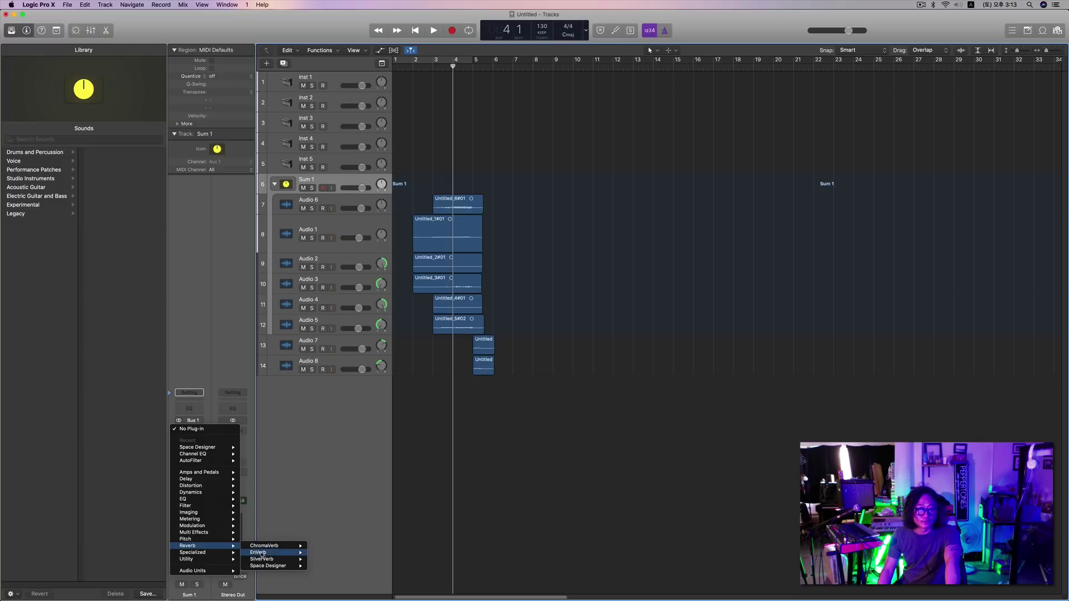
pyautogui.moveTo(281, 561)
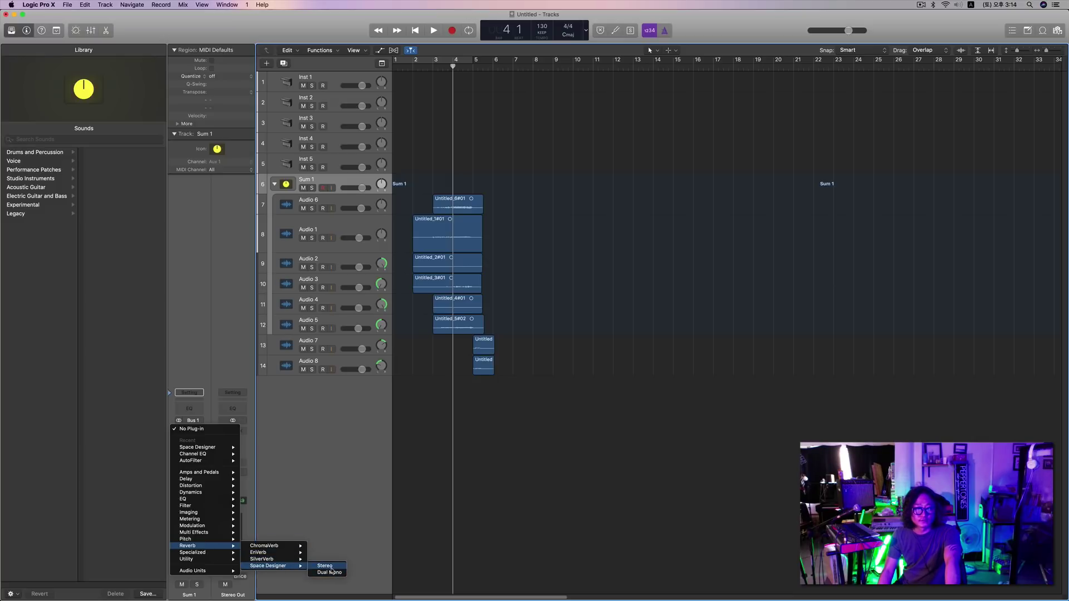
pyautogui.click(330, 568)
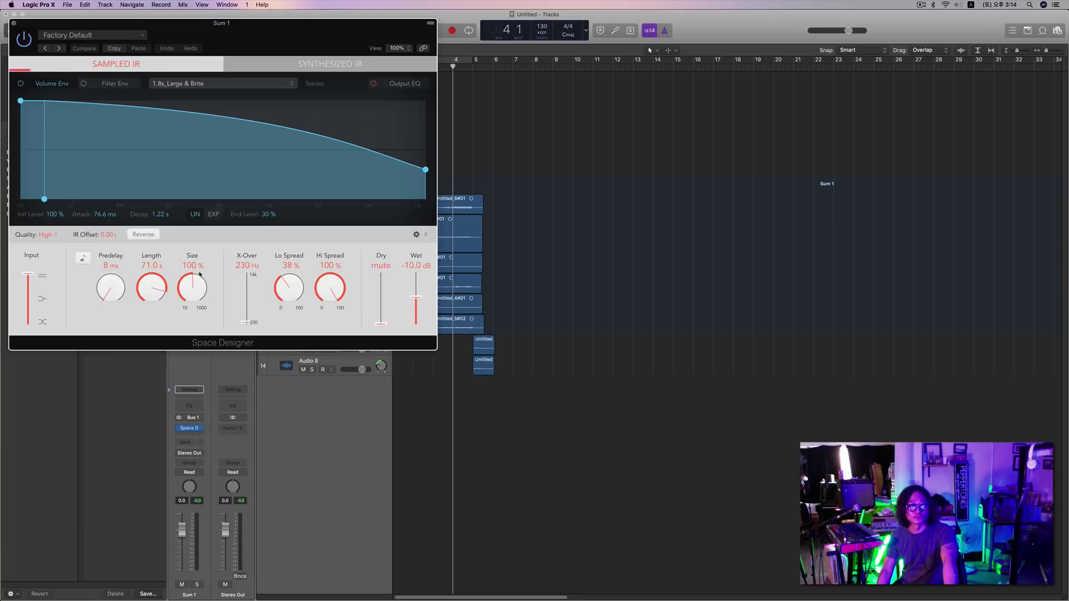
pyautogui.press('space')
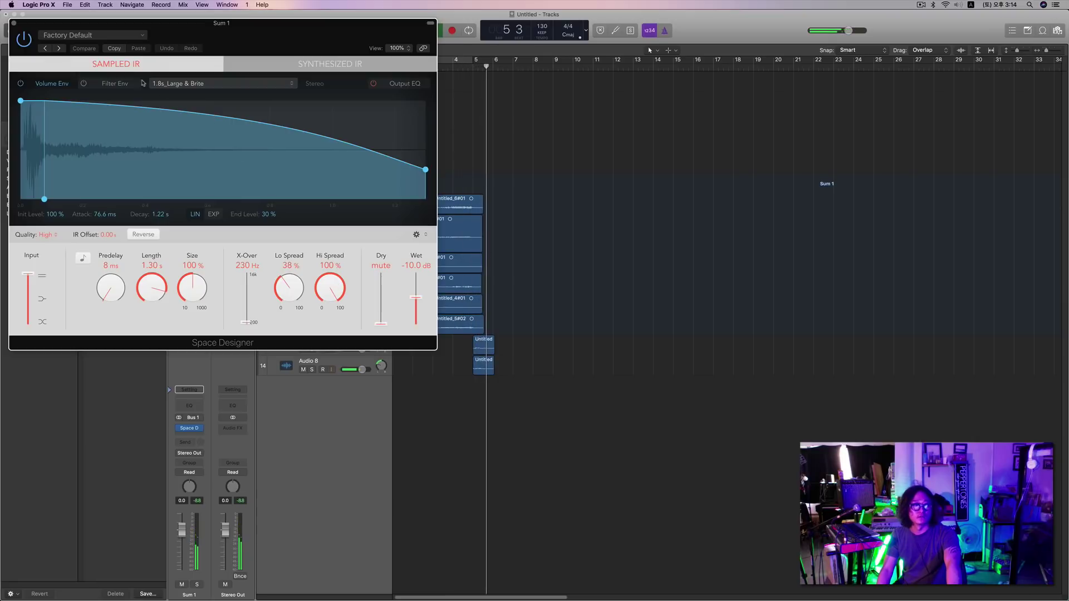
pyautogui.click(15, 25)
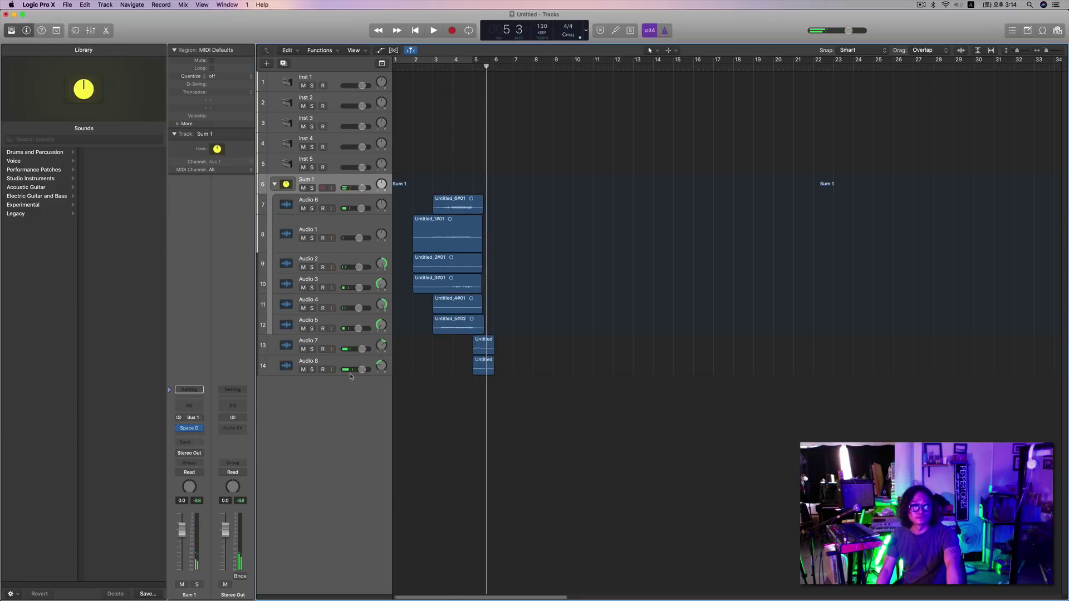
# Group Audio 7 and Audio 8 into a second Summing Stack.
pyautogui.click(357, 346)
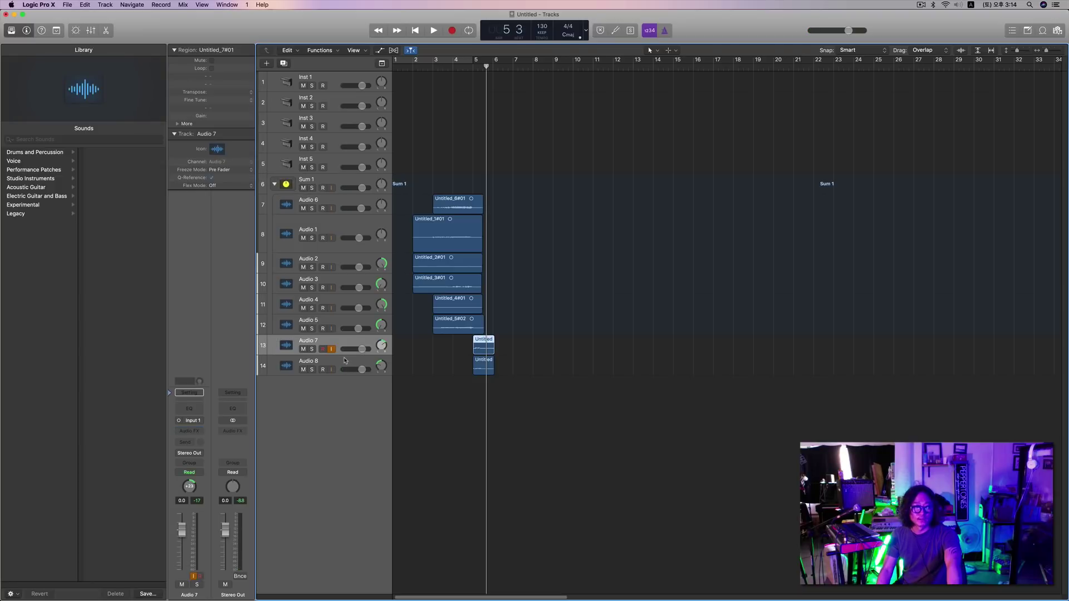
pyautogui.keyDown('shift'); pyautogui.click(345, 361); pyautogui.keyUp('shift')
pyautogui.rightClick(346, 362)
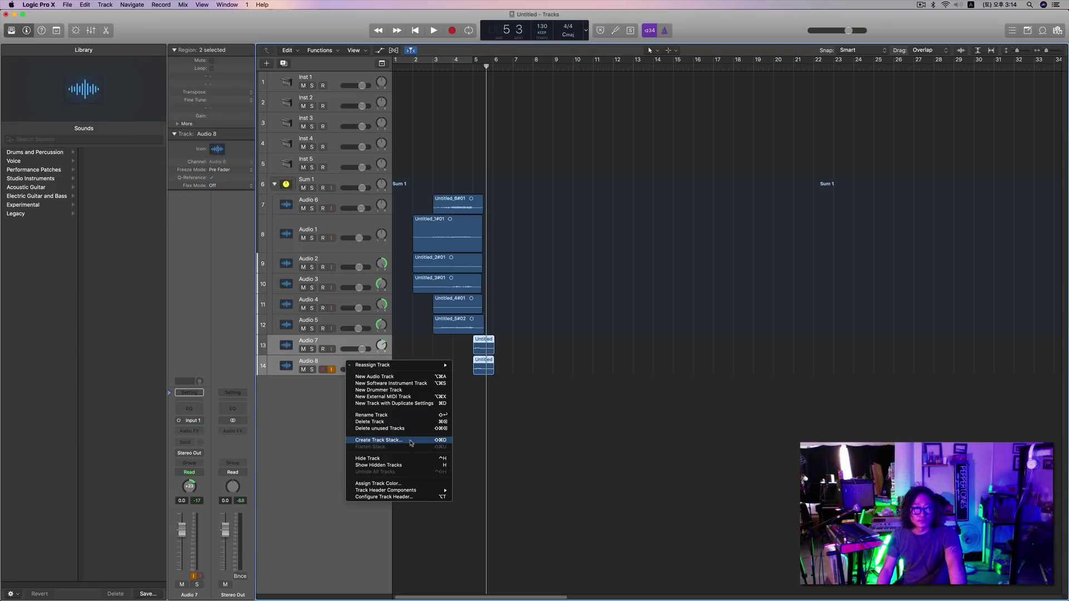
pyautogui.click(411, 441)
pyautogui.click(599, 82)
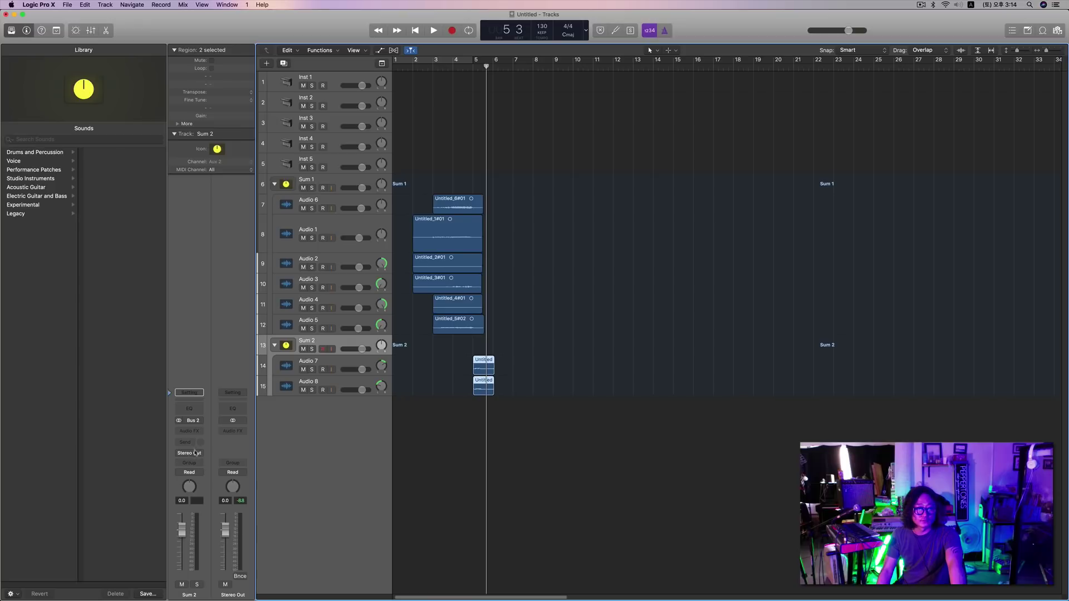
# Insert a stereo ChromaVerb reverb on the Sum 2 stack.
pyautogui.click(190, 431)
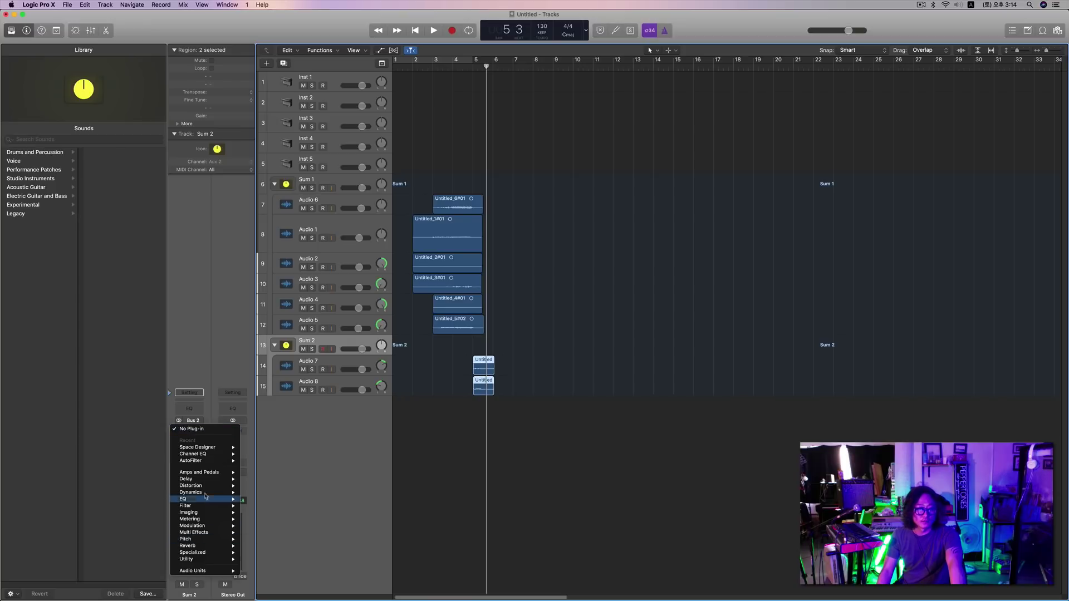
pyautogui.moveTo(206, 494)
pyautogui.moveTo(204, 521)
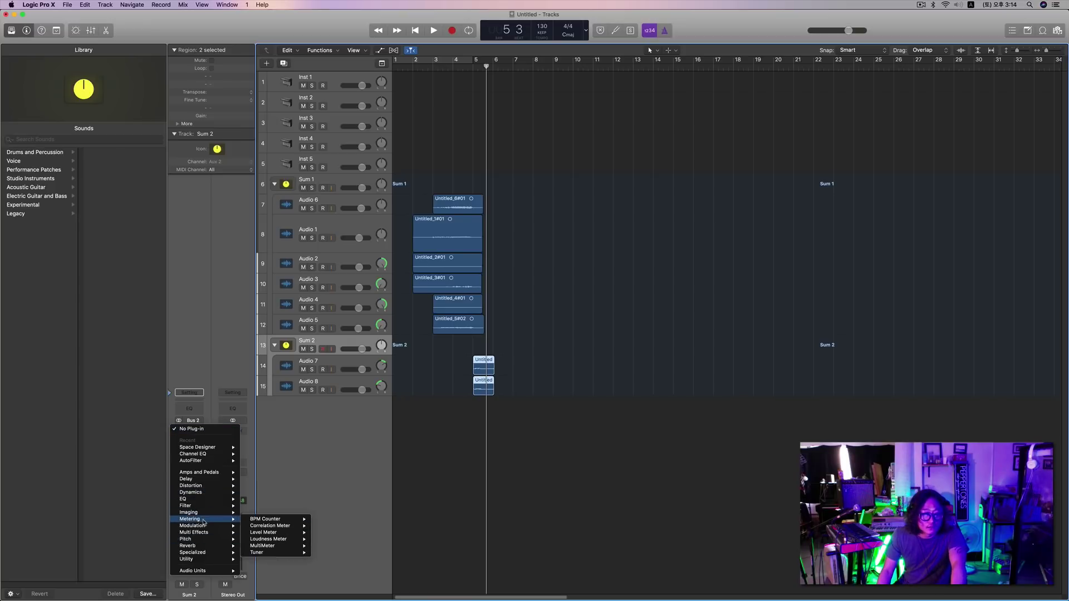
pyautogui.moveTo(207, 546)
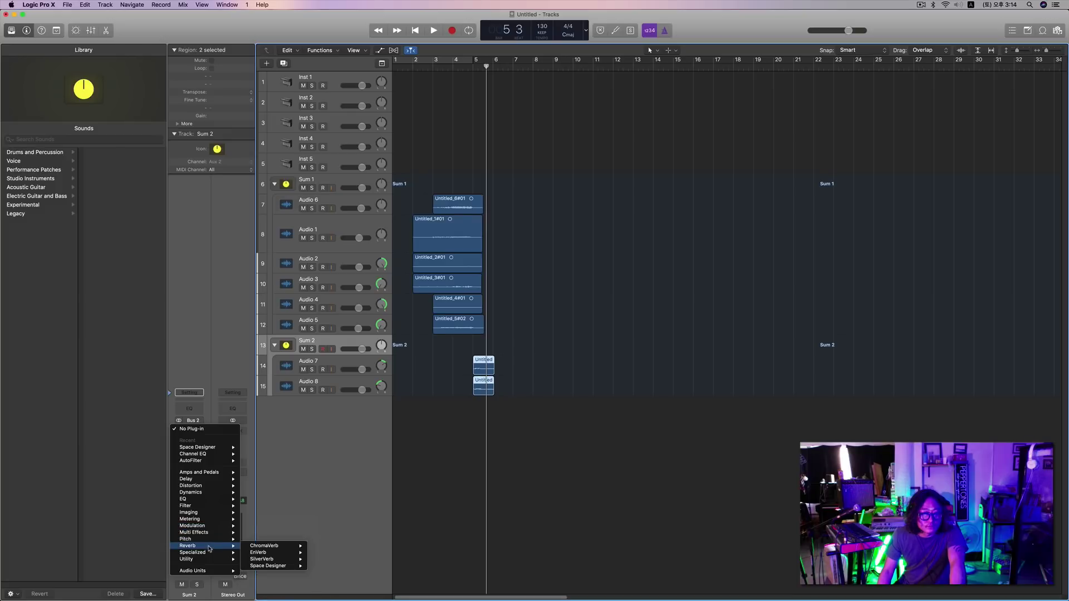
pyautogui.moveTo(264, 549)
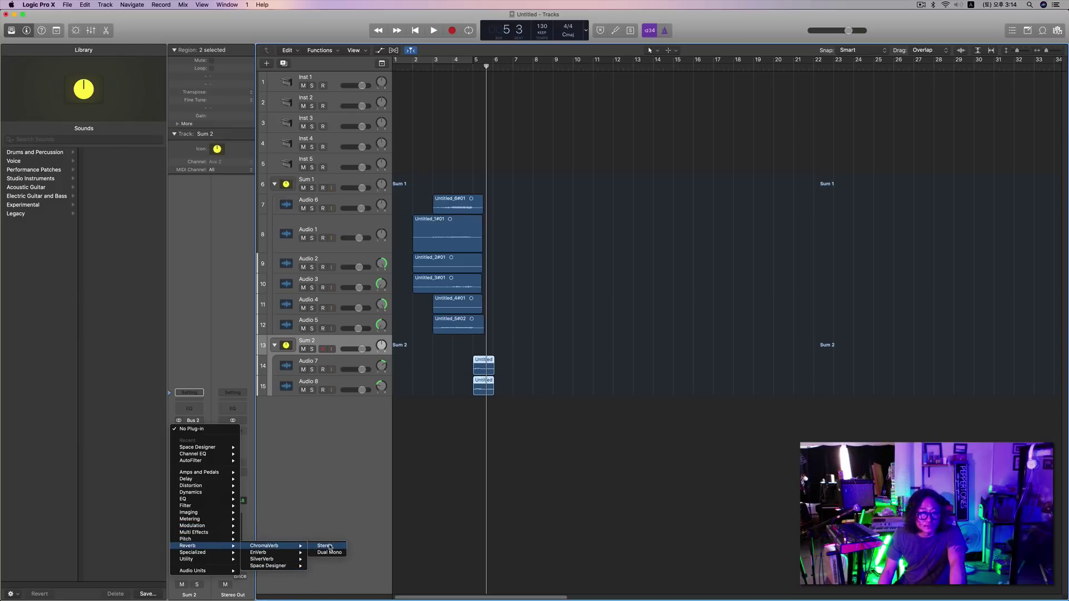
pyautogui.click(329, 547)
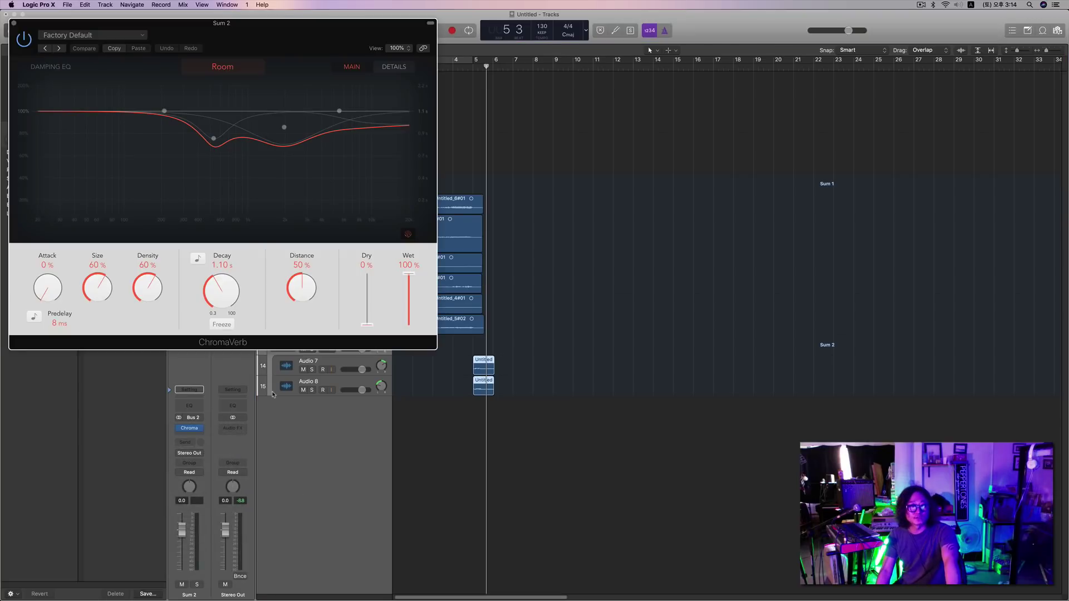
# Set ChromaVerb's Size to 72% and Attack to 5% on Sum 2, auditioning the takes at bar 5.
pyautogui.press('space')
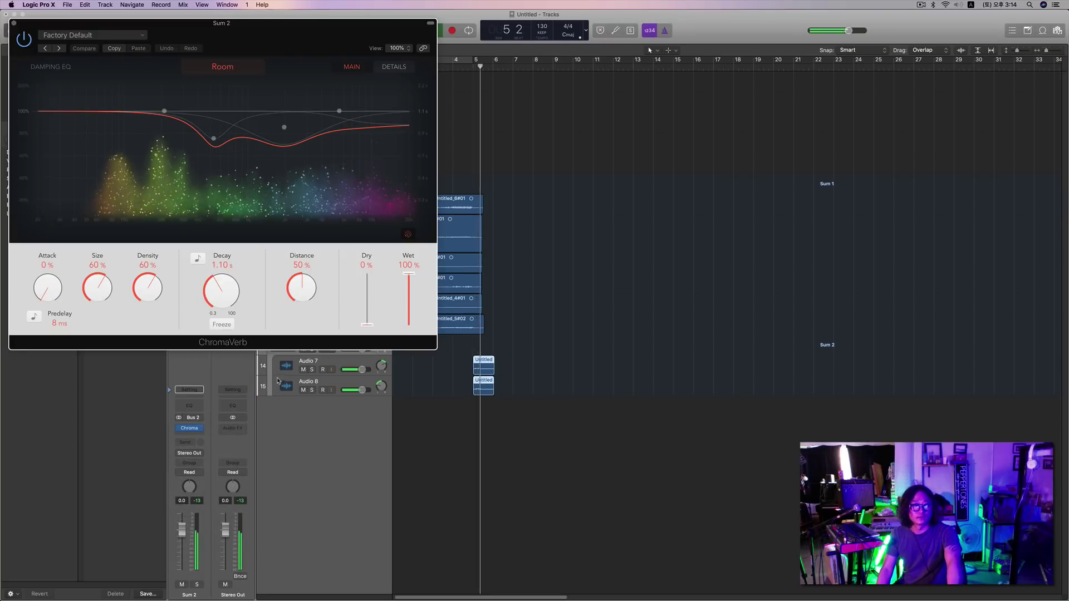
pyautogui.press('space')
pyautogui.press('space')
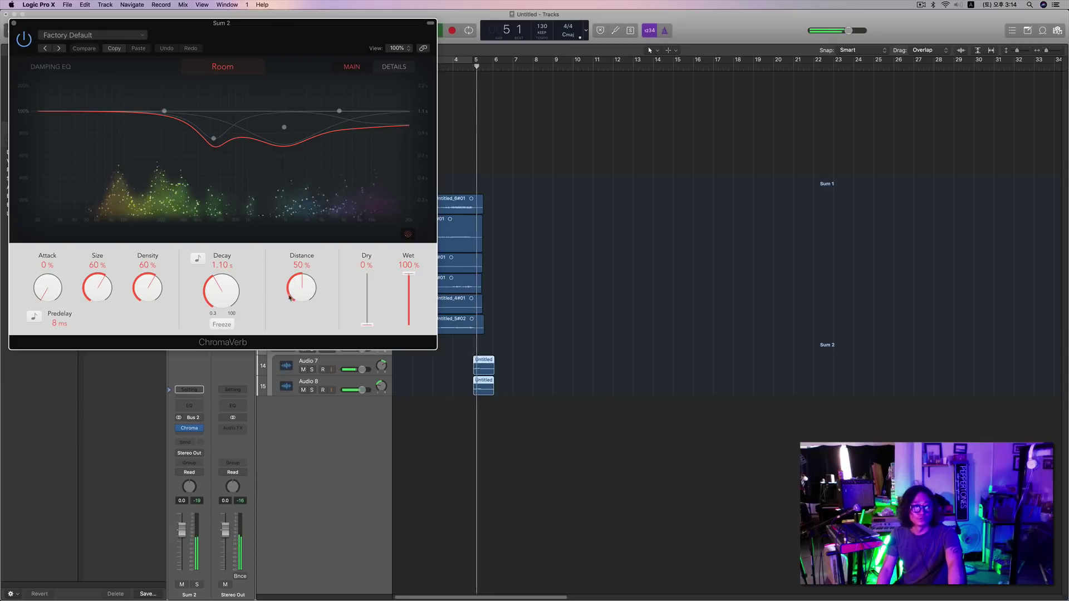
pyautogui.press('space')
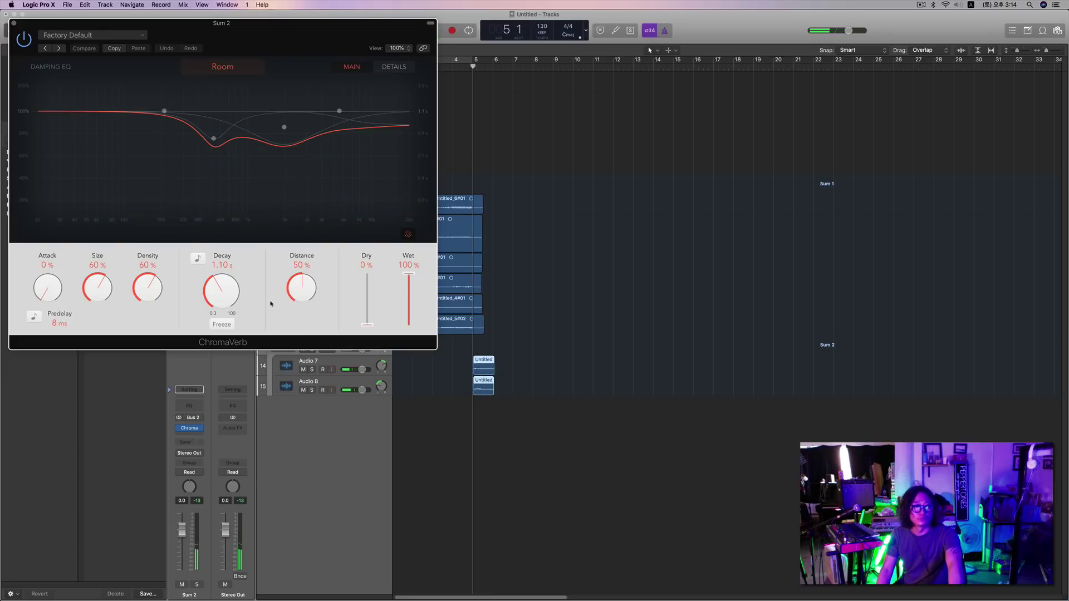
pyautogui.moveTo(98, 296); pyautogui.dragTo(106, 281)
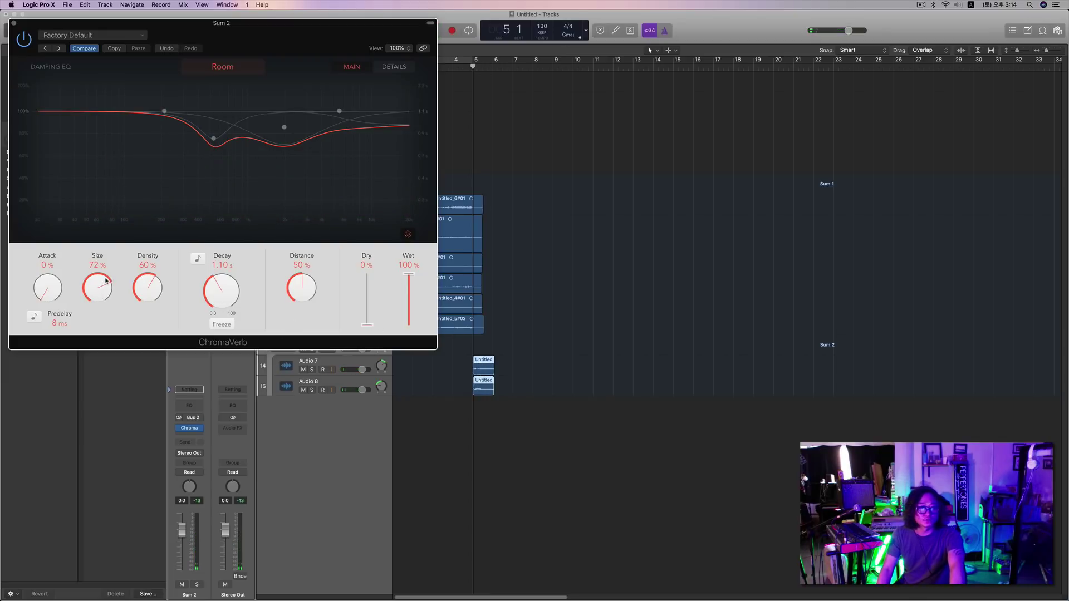
pyautogui.press('space')
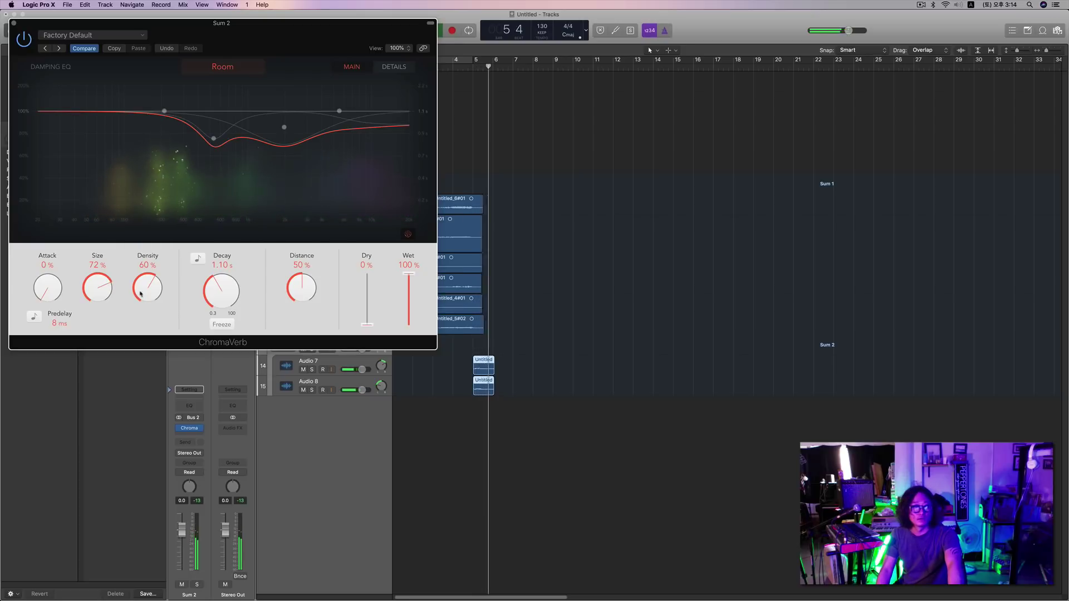
pyautogui.press('space')
pyautogui.press('space')
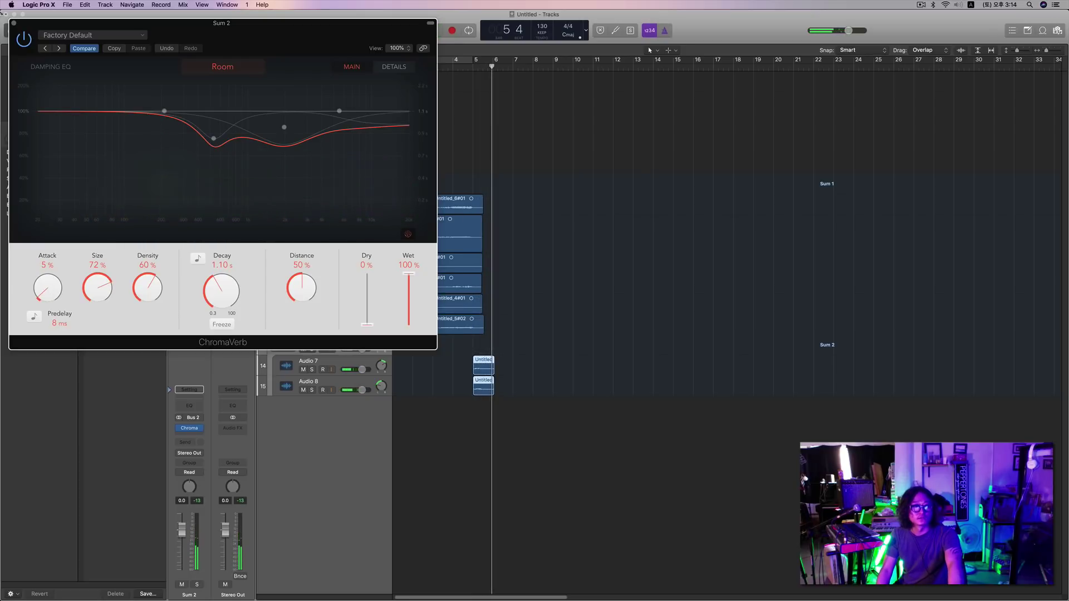
pyautogui.click(14, 24)
# Move the playhead back four bars and play the arrangement into bar 3.
pyautogui.press(',')
pyautogui.press(',')
pyautogui.press(',')
pyautogui.press(',')
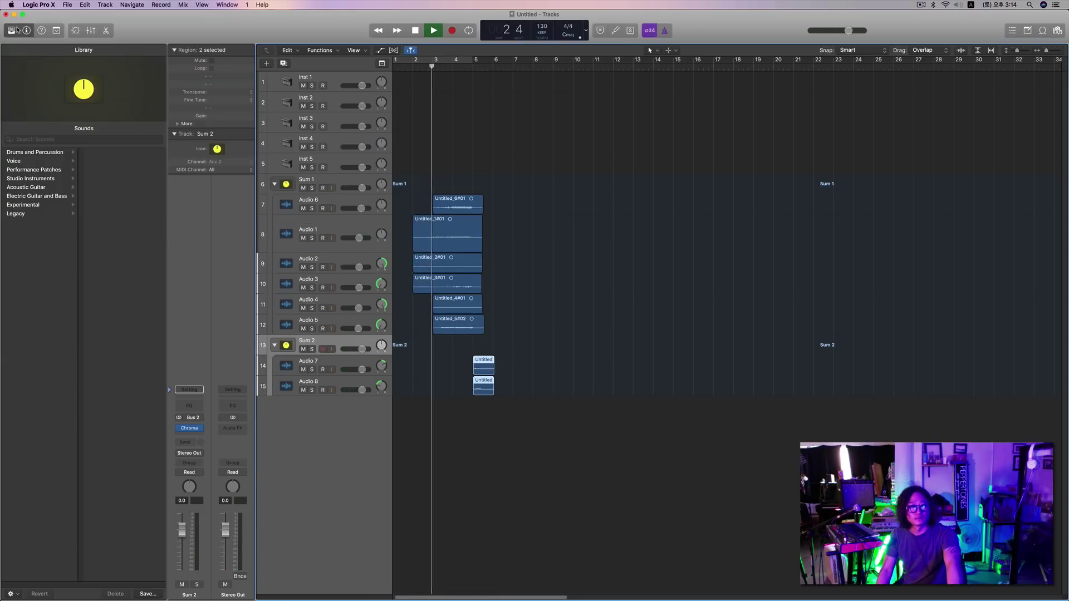
pyautogui.press('space')
# Add a stereo Tape Delay after Space Designer on Sum 1 and play the arrangement through bar 5.
pyautogui.click(340, 185)
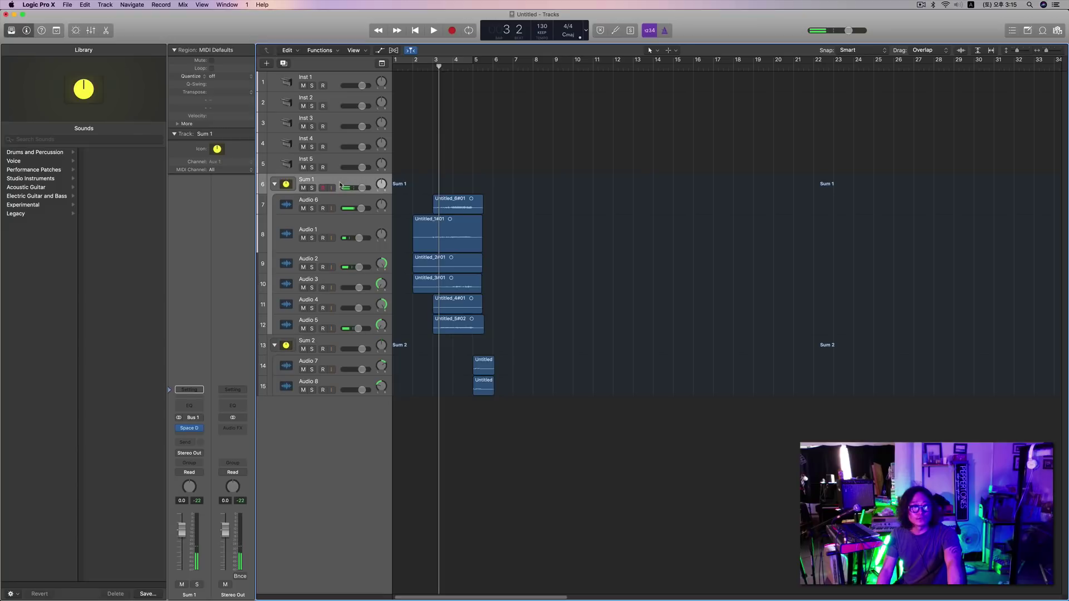
pyautogui.click(194, 428)
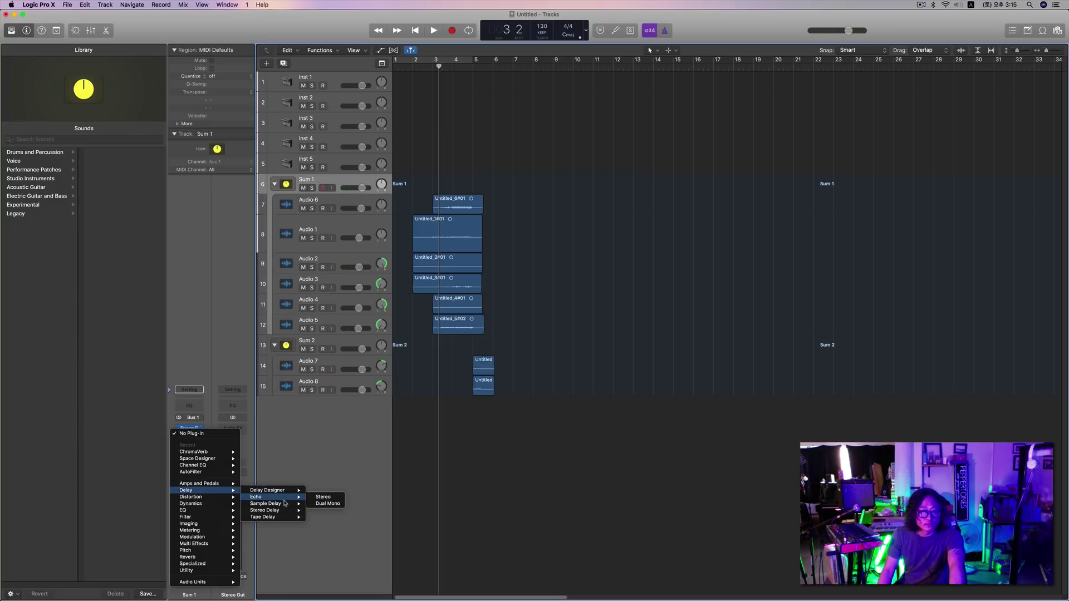
pyautogui.moveTo(286, 519)
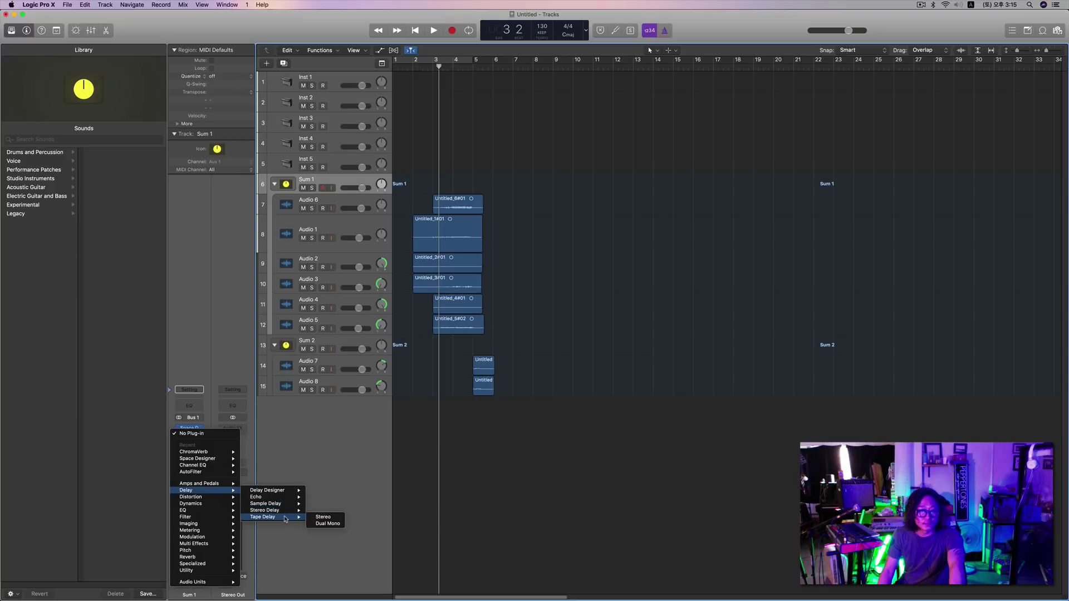
pyautogui.click(323, 518)
pyautogui.press('space')
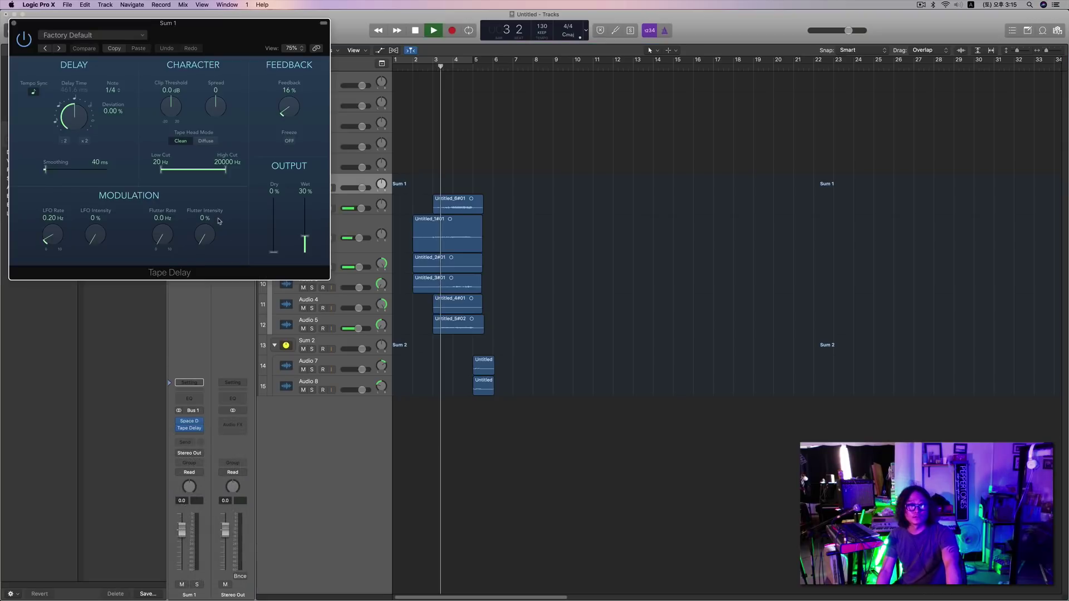
pyautogui.press('space')
pyautogui.press('space')
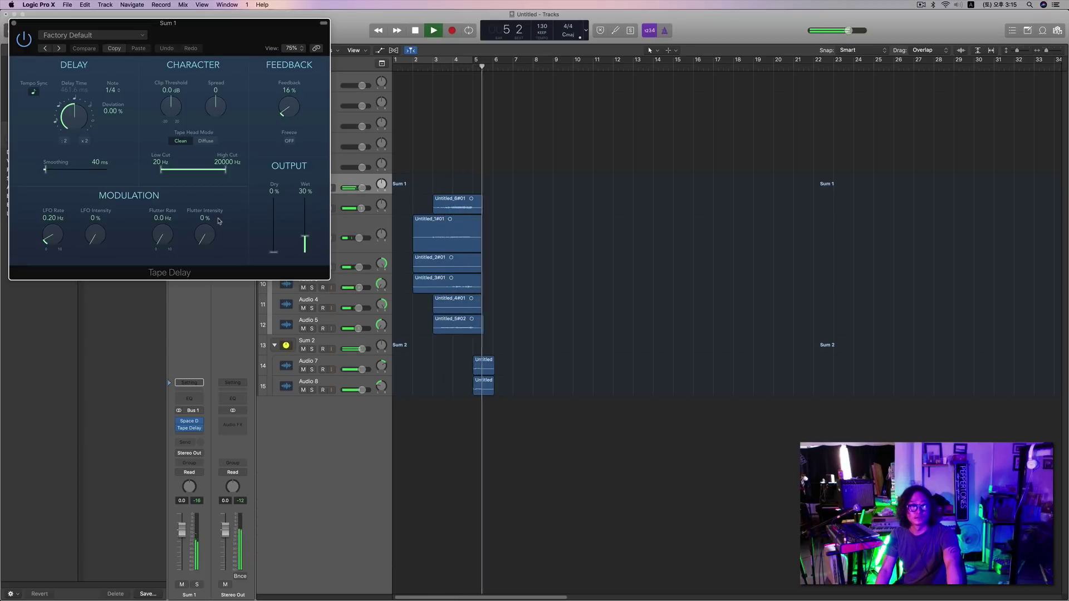
pyautogui.press('space')
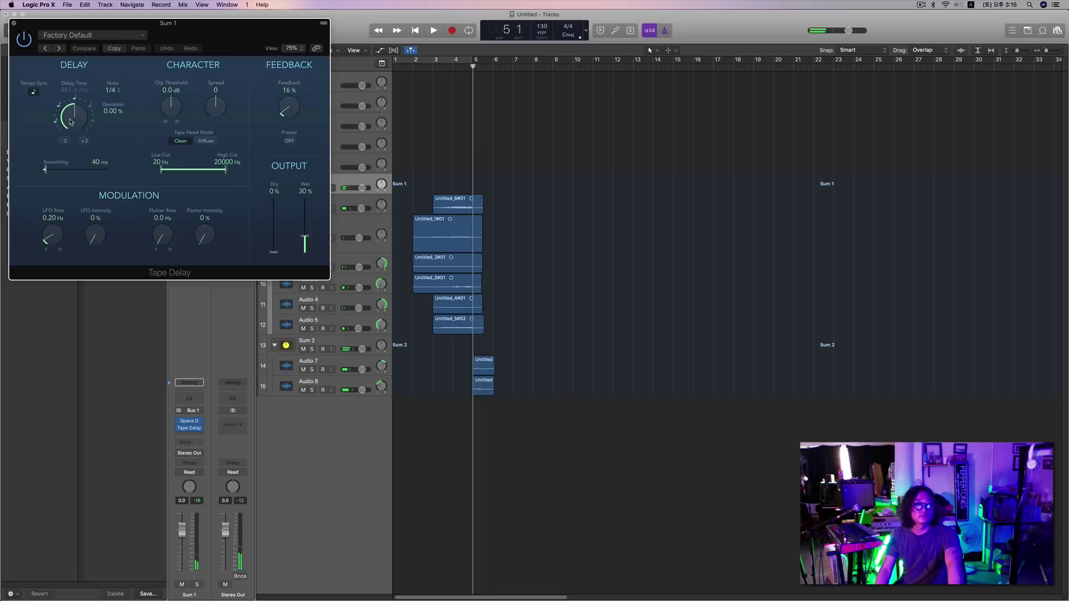
# Set the Tape Delay's note value to 1/8 with +8.00% deviation and audition it from bar 4.
pyautogui.moveTo(71, 119); pyautogui.dragTo(76, 138)
pyautogui.press(',')
pyautogui.press(',')
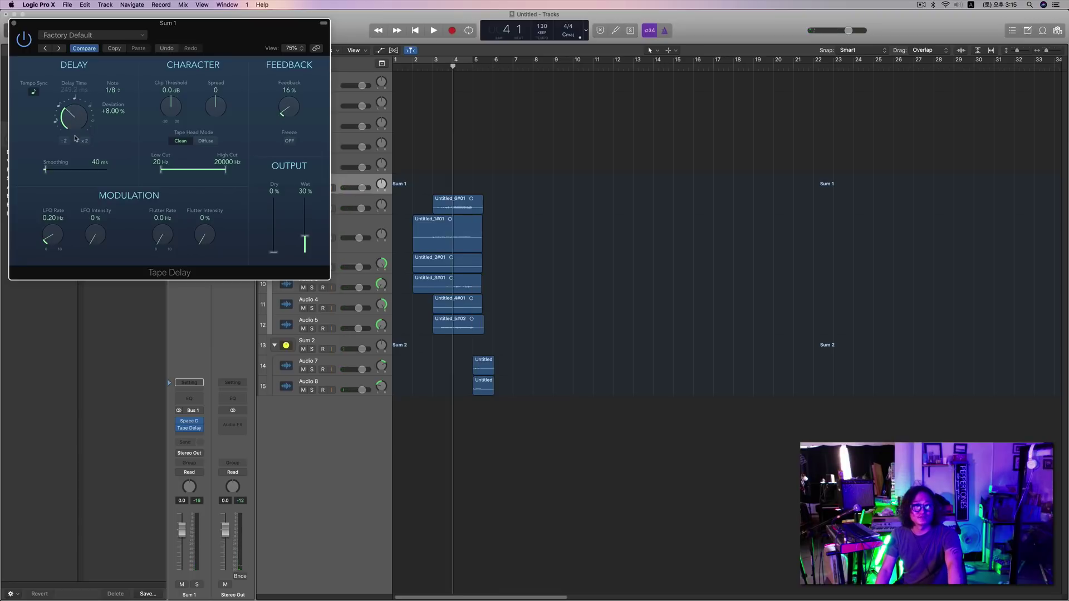
pyautogui.press('space')
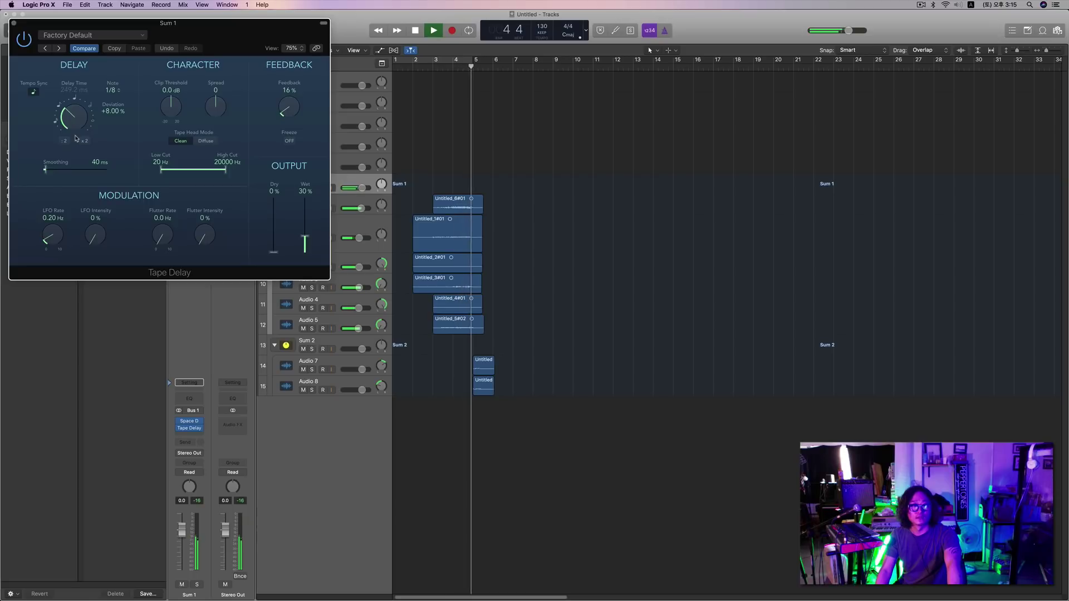
pyautogui.press('space')
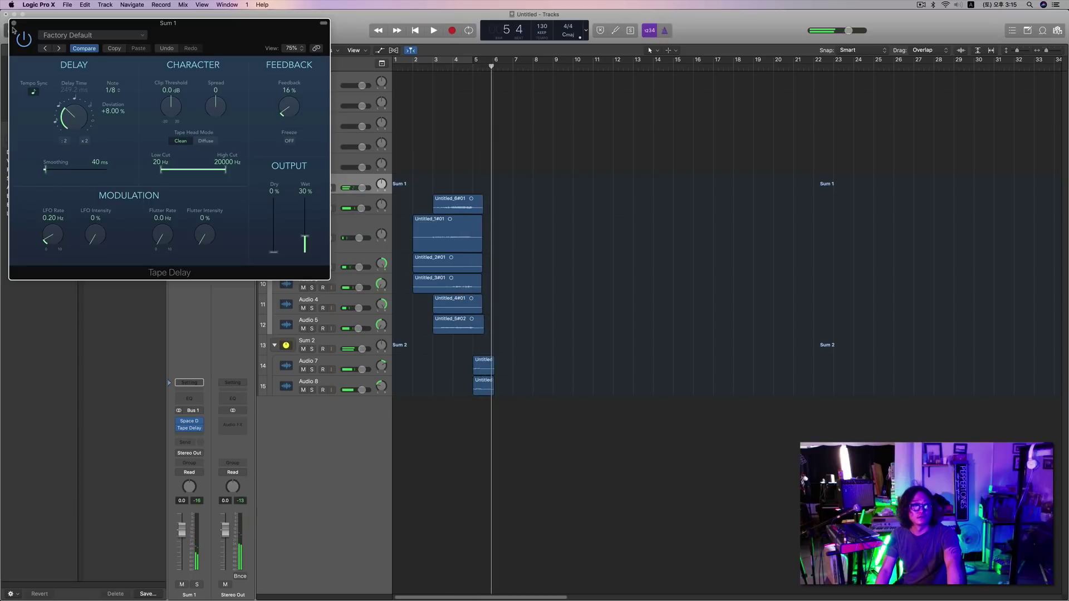
# Close the Tape Delay window and audition the arrangement from bar 2 into bar 3.
pyautogui.click(14, 25)
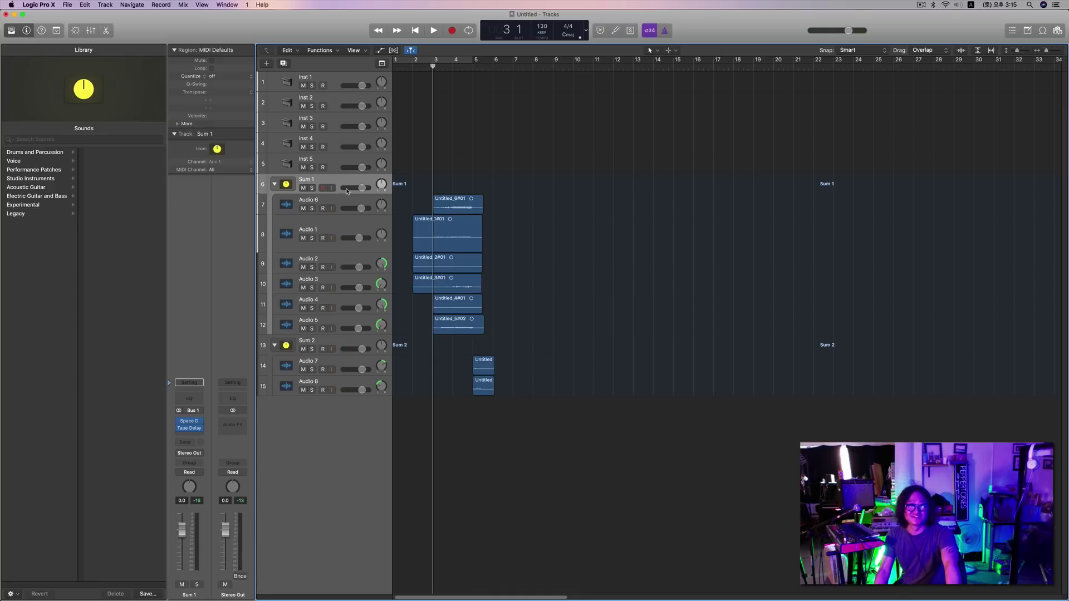
pyautogui.press('.')
pyautogui.press('.')
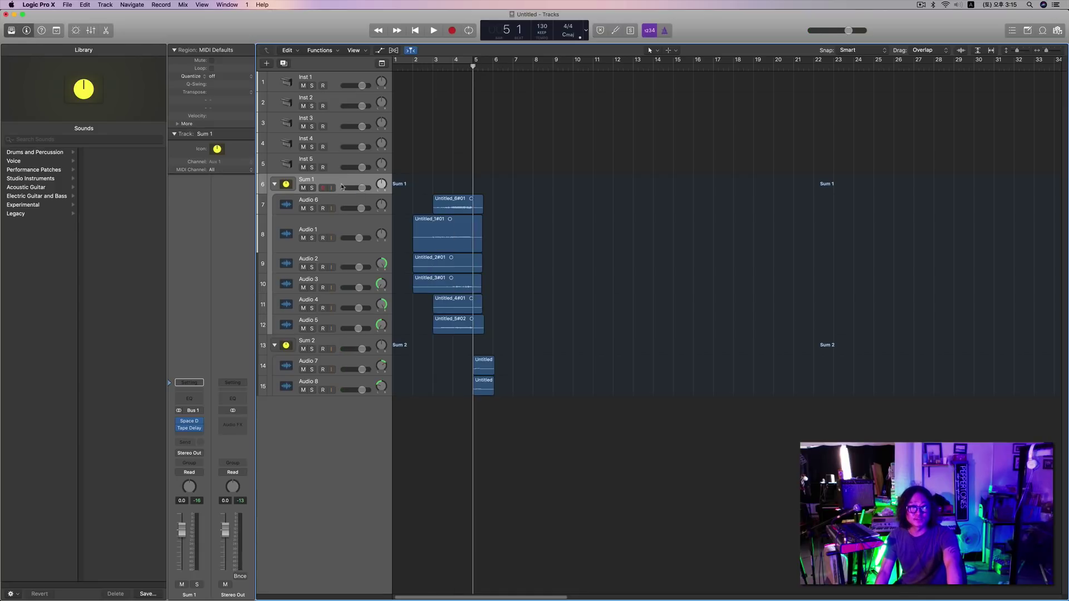
pyautogui.press(',')
pyautogui.press(',')
pyautogui.press(',')
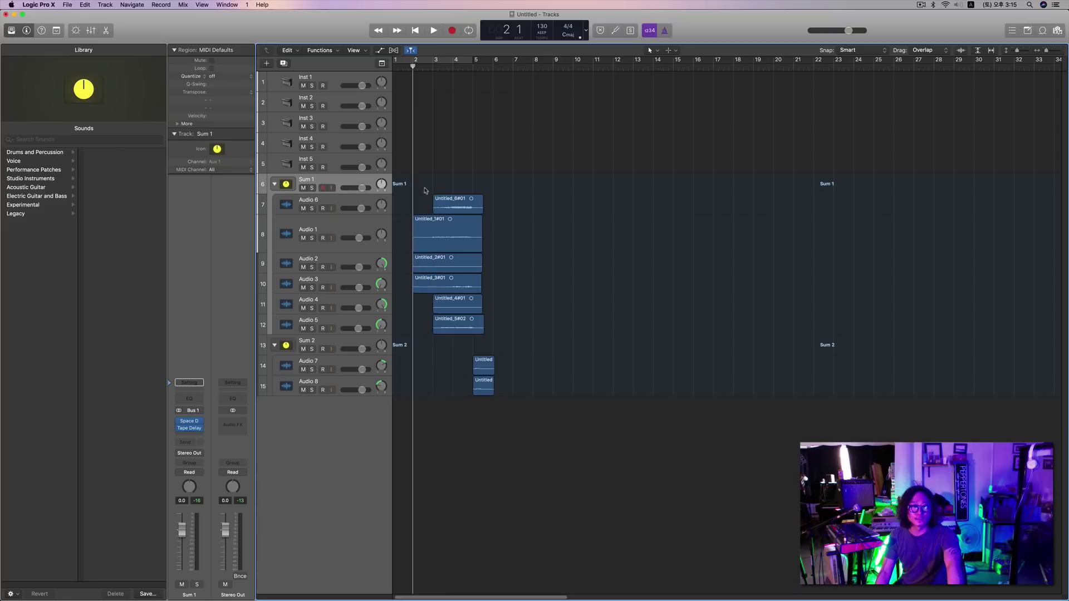
pyautogui.moveTo(424, 182); pyautogui.dragTo(513, 393)
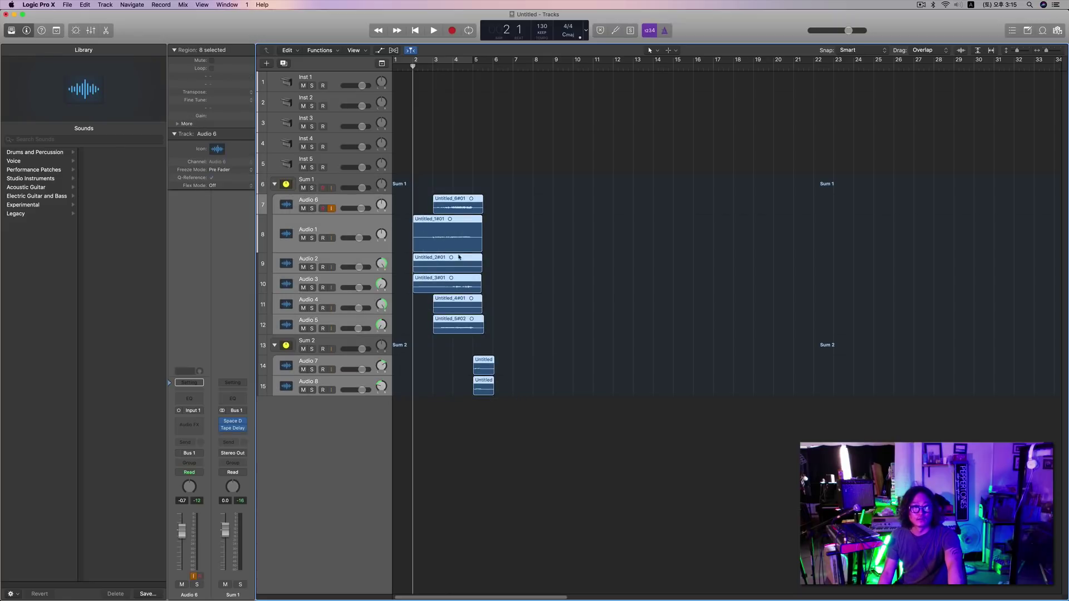
pyautogui.click(453, 179)
pyautogui.press('space')
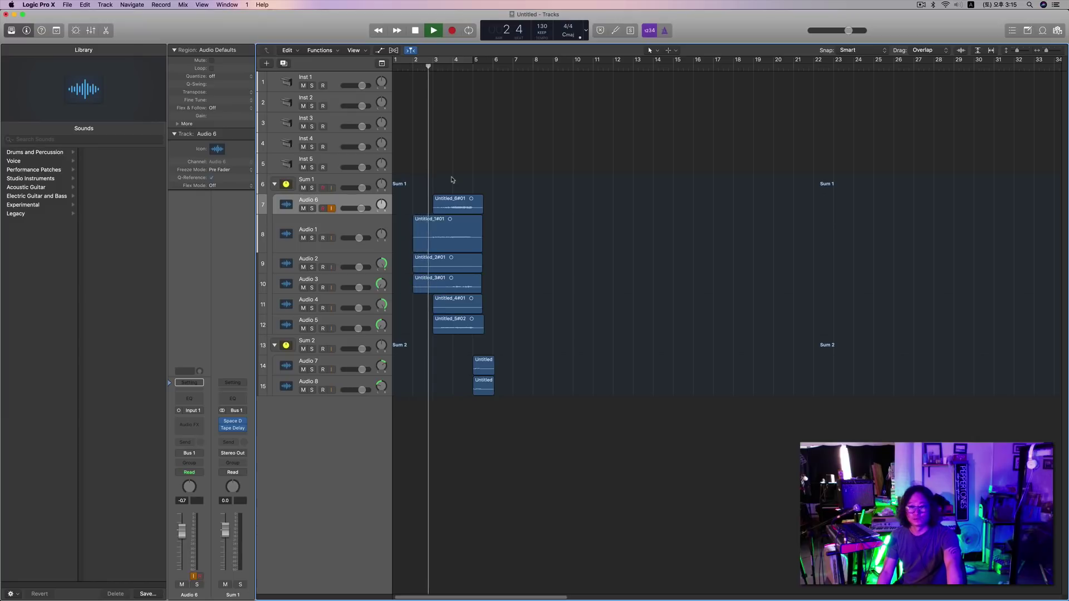
pyautogui.press('space')
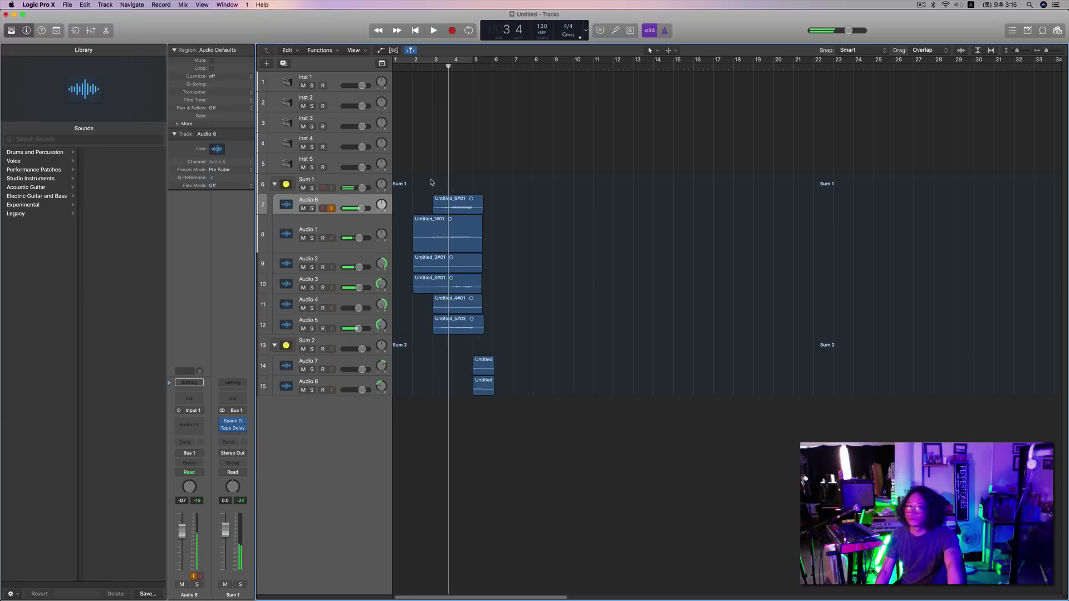
# Move all eight audio regions one bar later and place the playhead at bar 7.
pyautogui.moveTo(432, 182); pyautogui.dragTo(516, 407)
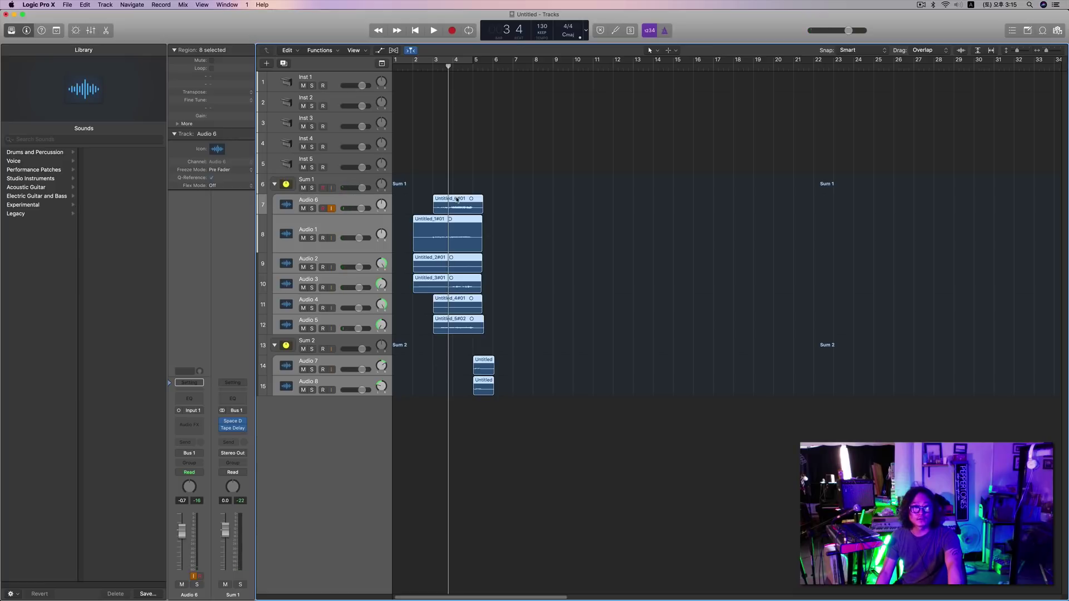
pyautogui.moveTo(457, 200); pyautogui.dragTo(476, 200)
pyautogui.press('.')
pyautogui.press('.')
pyautogui.press('.')
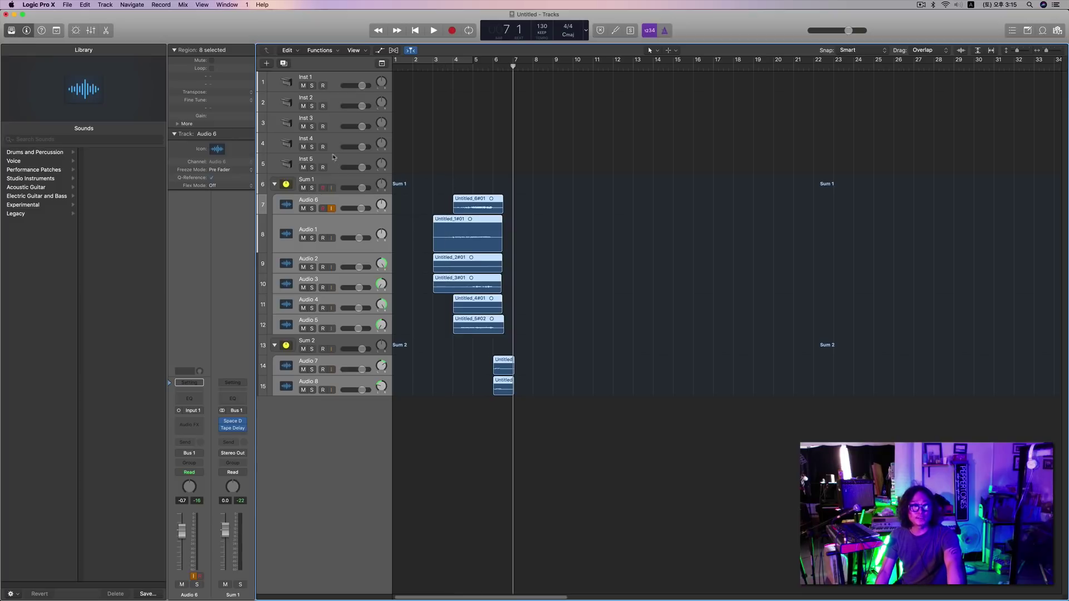
# Add a 3/4 time signature change at bar 6 in the global Signature track with the Pencil Tool and audition it.
pyautogui.click(334, 83)
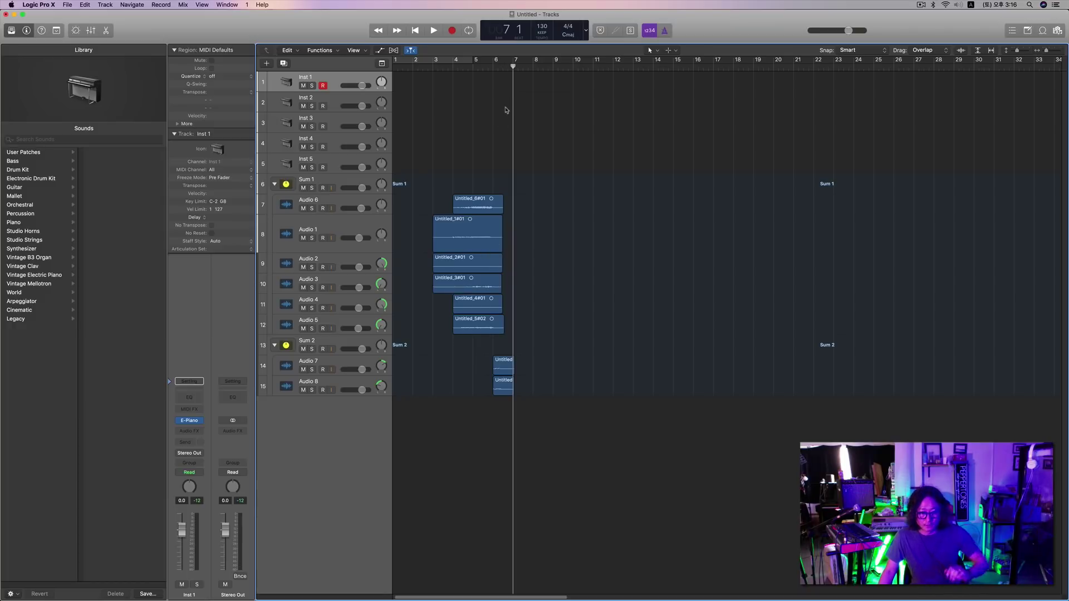
pyautogui.press(',')
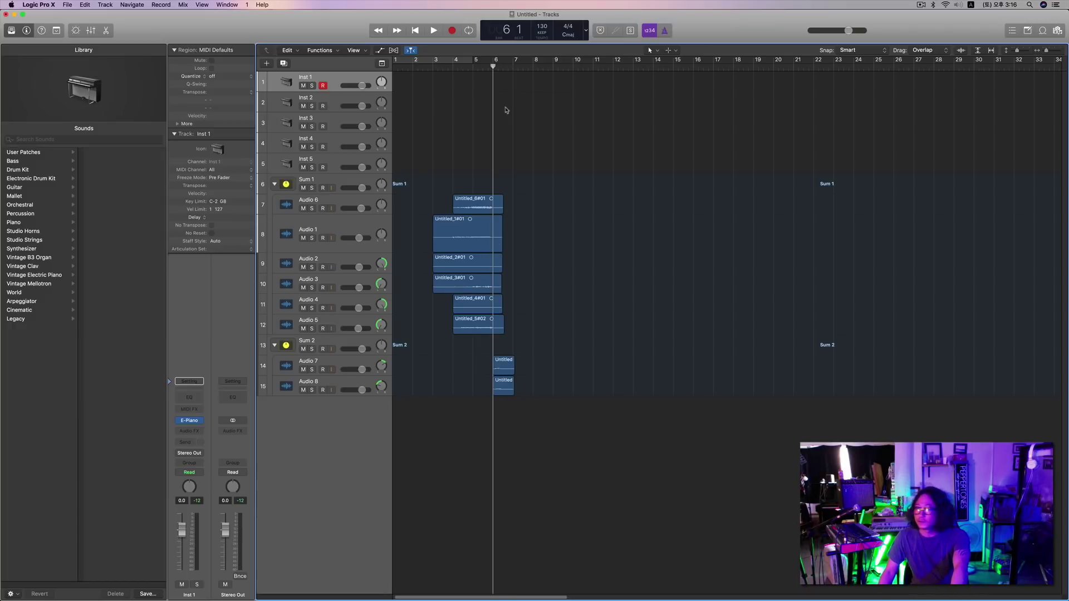
pyautogui.click(652, 50)
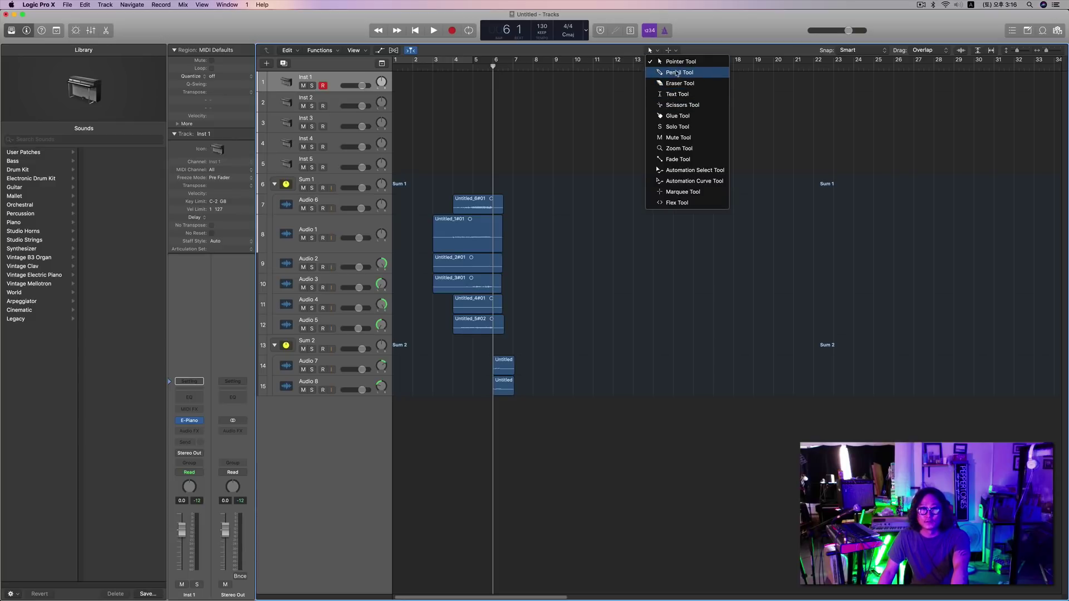
pyautogui.click(677, 73)
pyautogui.click(382, 64)
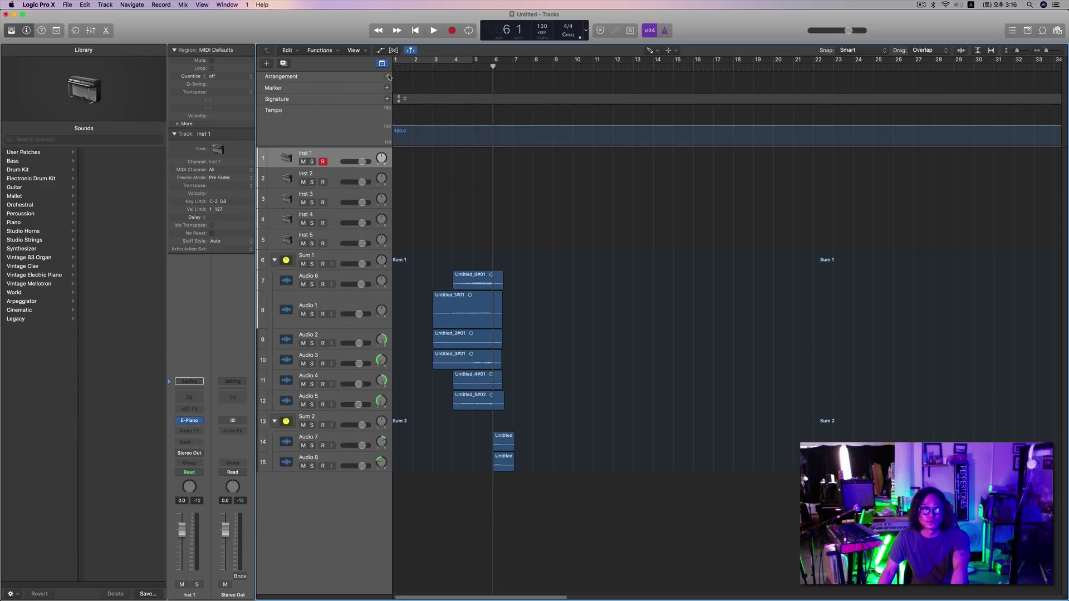
pyautogui.click(496, 102)
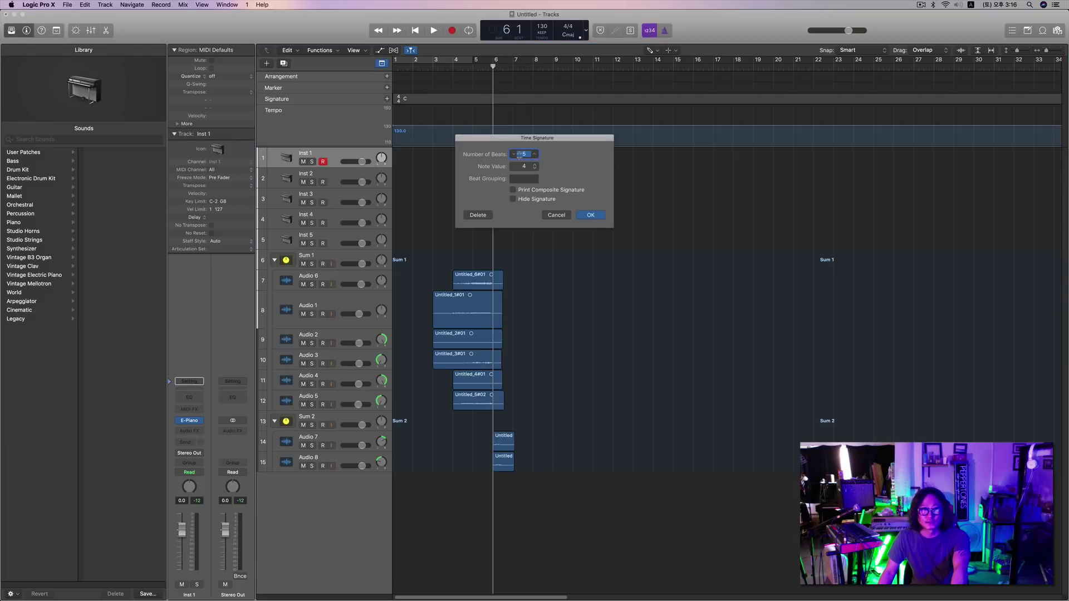
pyautogui.click(590, 215)
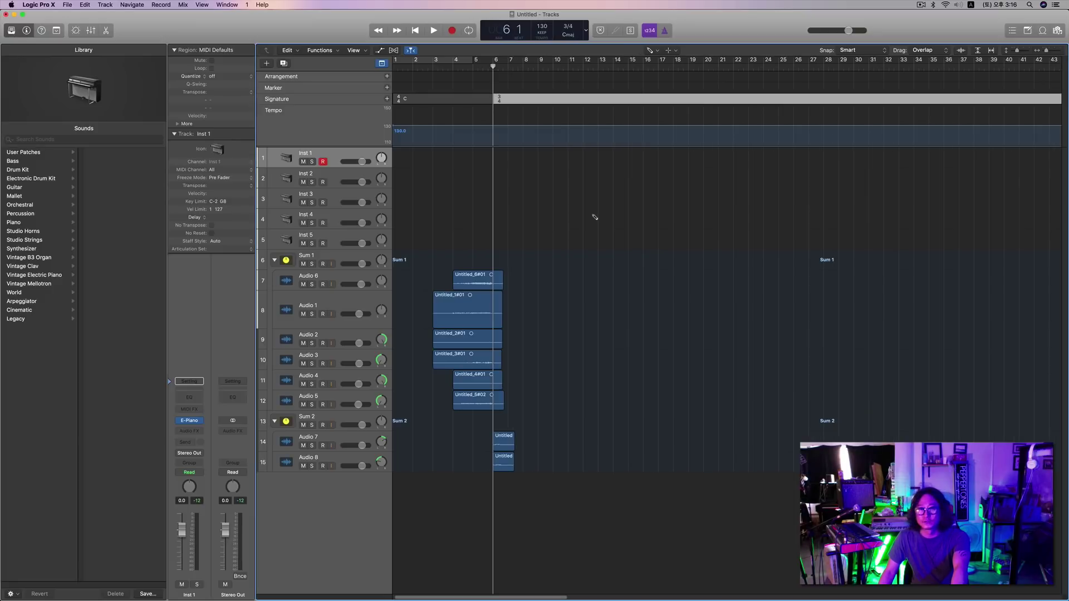
pyautogui.press('space')
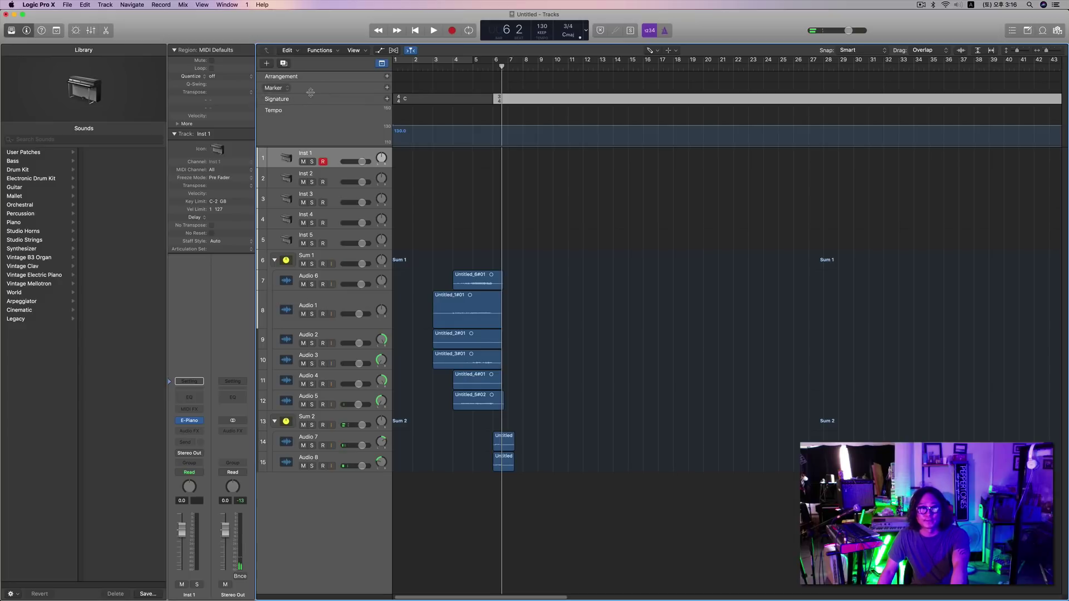
# Hide the global tracks and load the Muted Bass patch on the Inst 1 track.
pyautogui.click(267, 63)
pyautogui.click(606, 170)
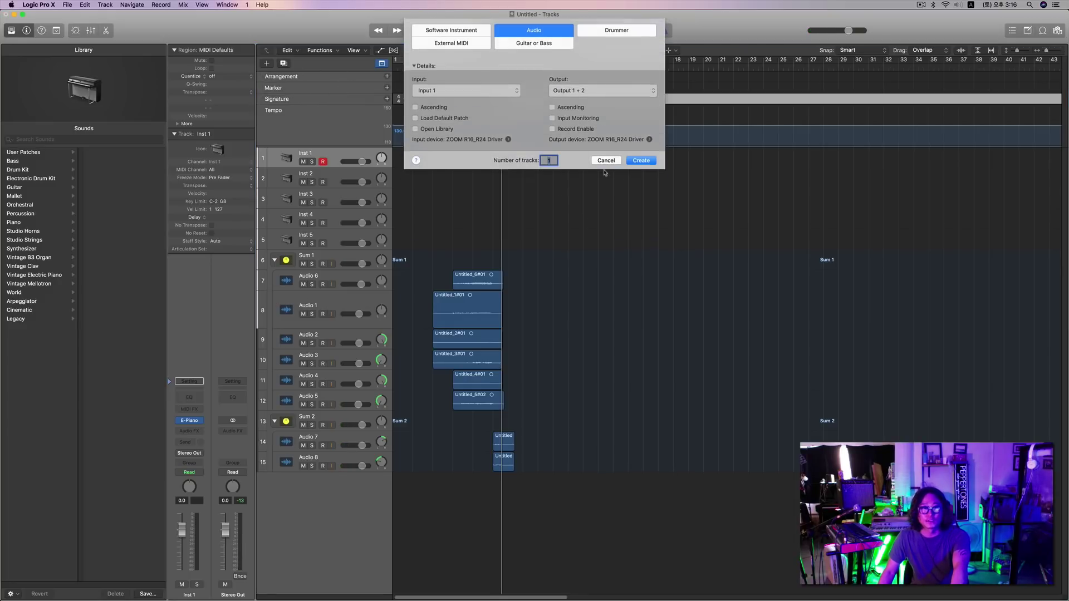
pyautogui.click(382, 64)
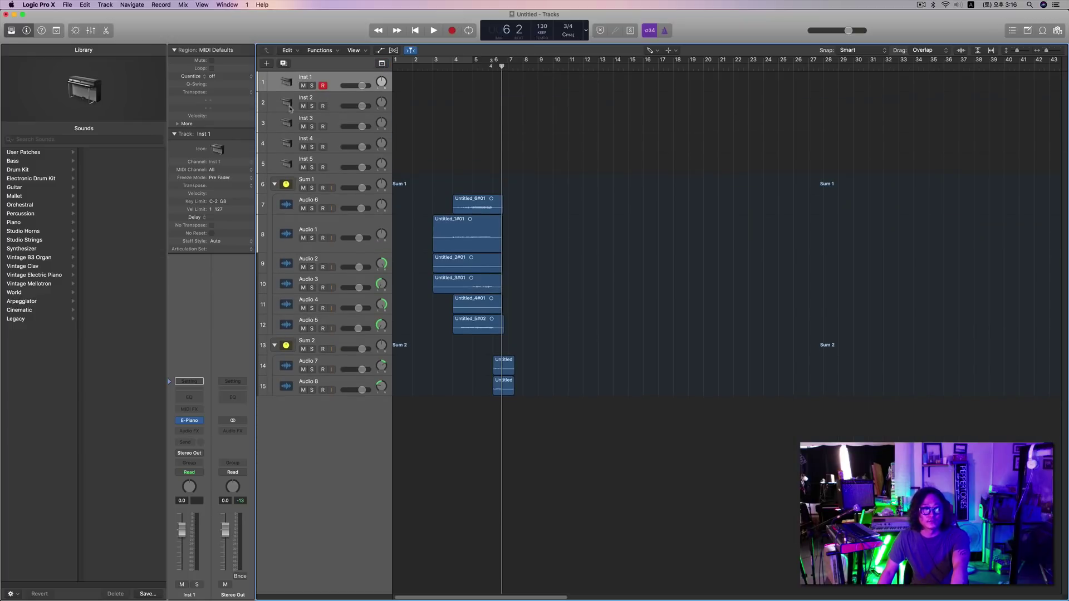
pyautogui.click(48, 165)
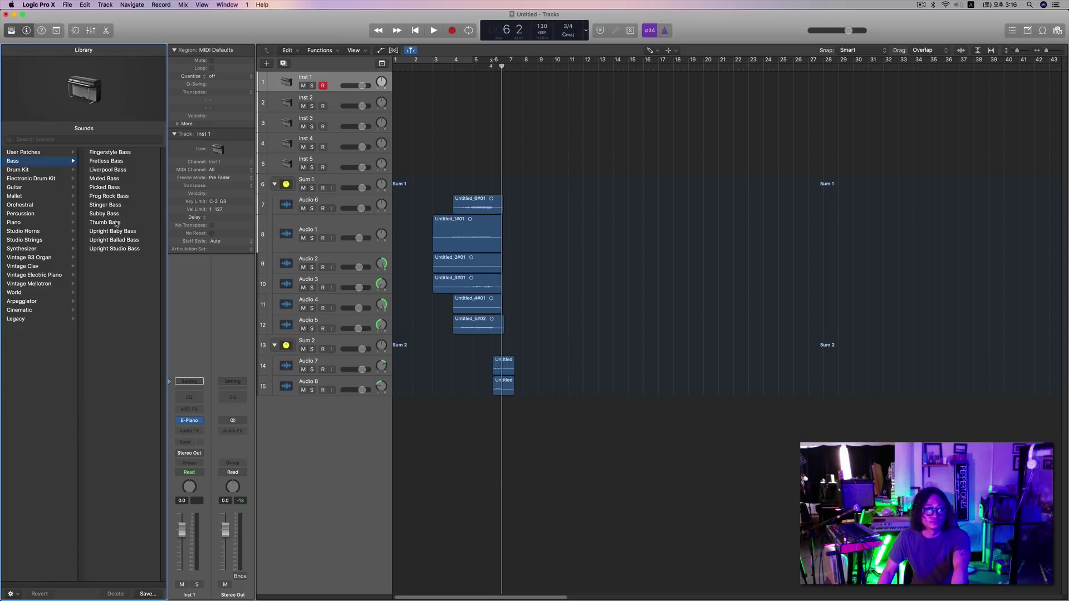
pyautogui.click(121, 180)
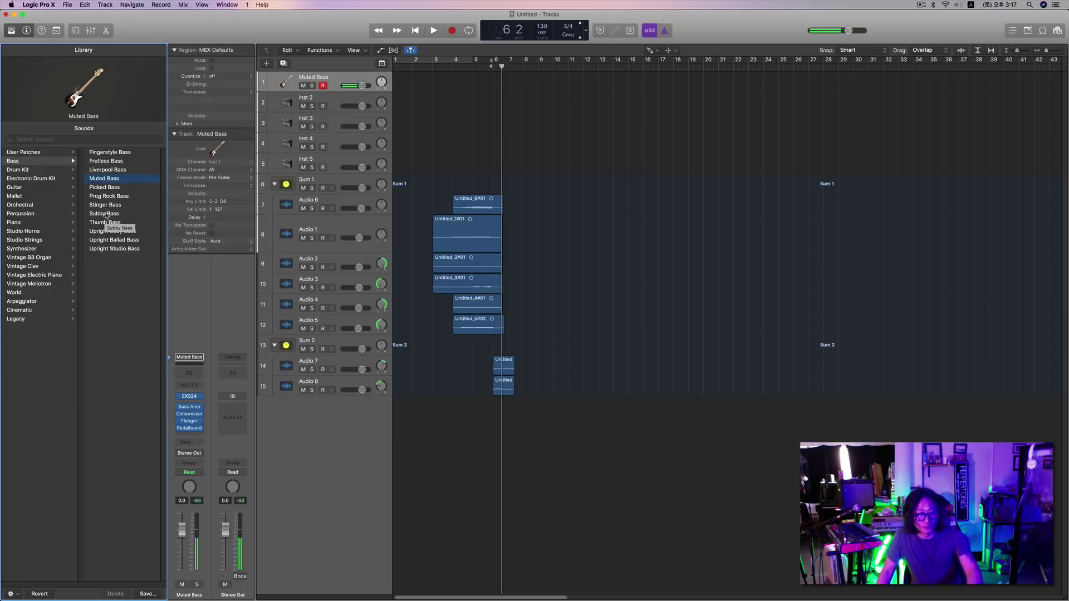
# Record a bass part on the Muted Bass track from bar 7 up to bar 14.
pyautogui.press(',')
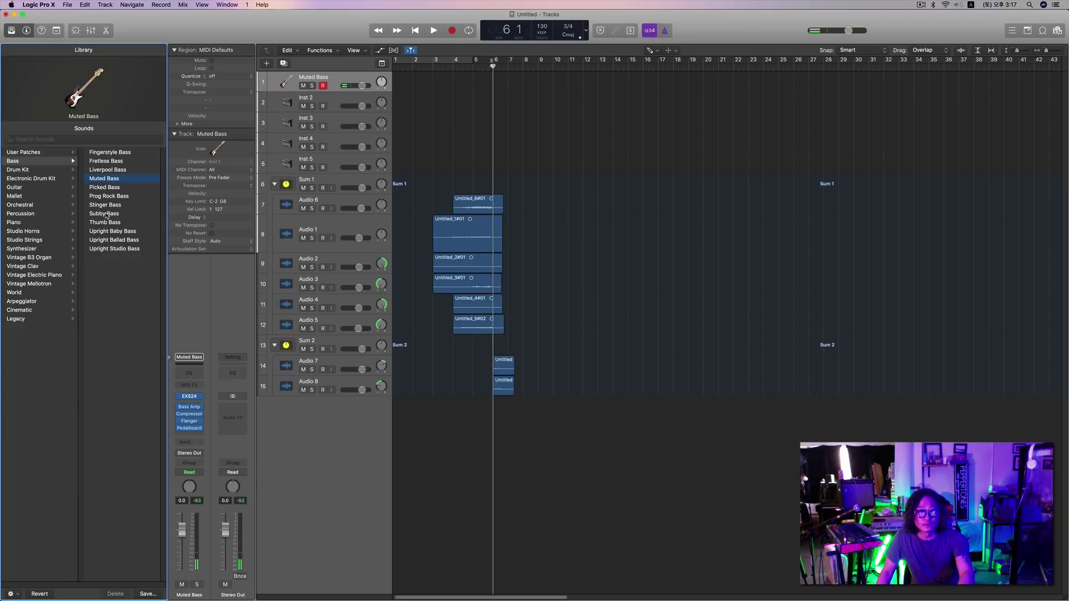
pyautogui.press('.')
pyautogui.press(',')
pyautogui.press('.')
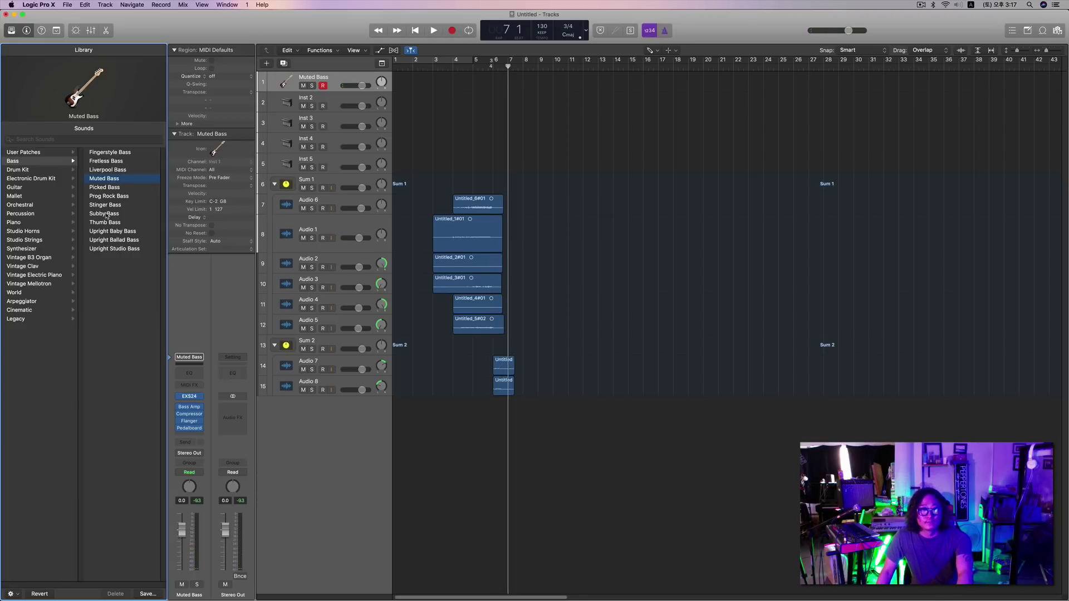
pyautogui.press('space')
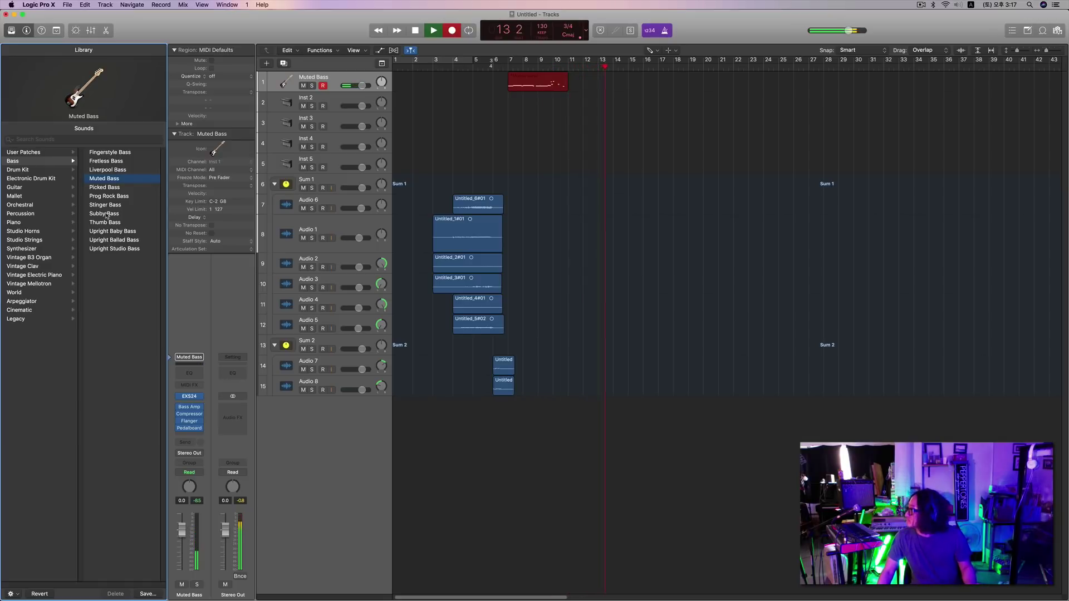
pyautogui.press('space')
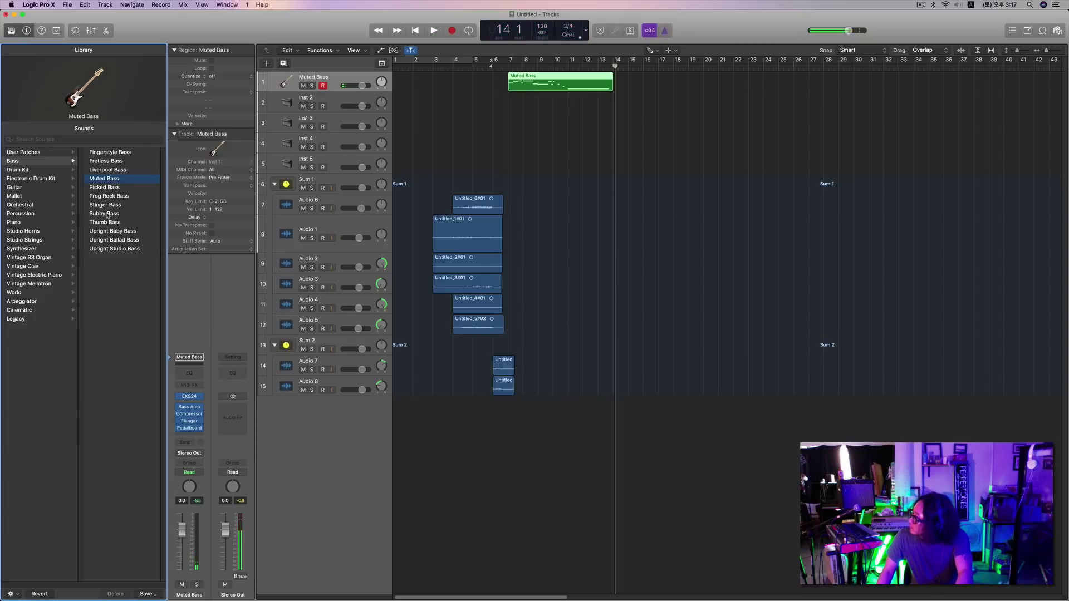
# Quantize the recorded bass region to 1/16 Triplet (1/24) and audition it from bar 7.
pyautogui.press(',')
pyautogui.press(',')
pyautogui.press(',')
pyautogui.press(',')
pyautogui.press(',')
pyautogui.press(',')
pyautogui.press(',')
pyautogui.press('q')
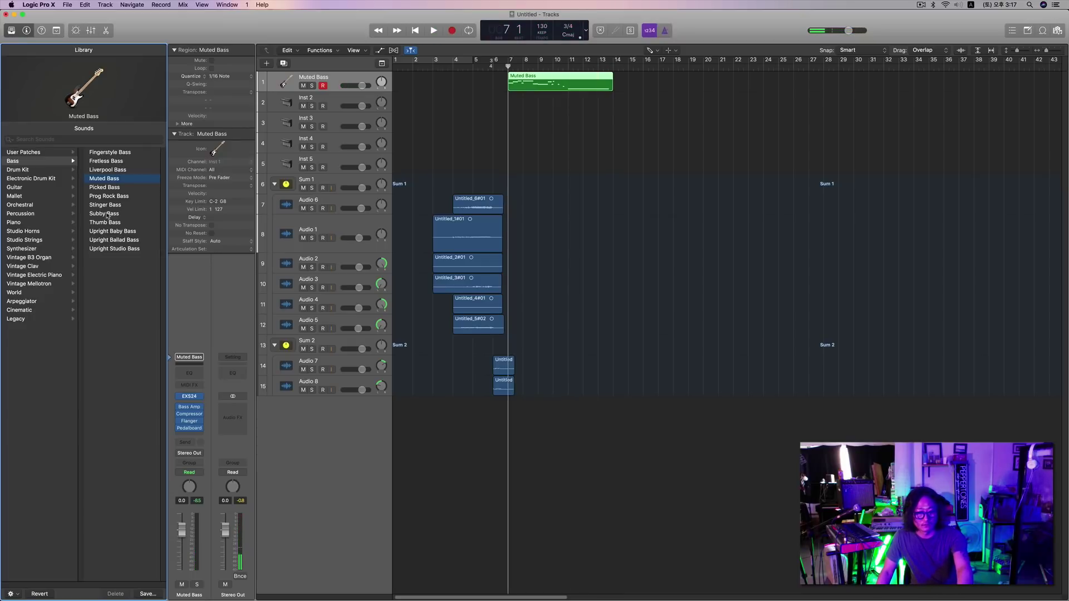
pyautogui.click(221, 77)
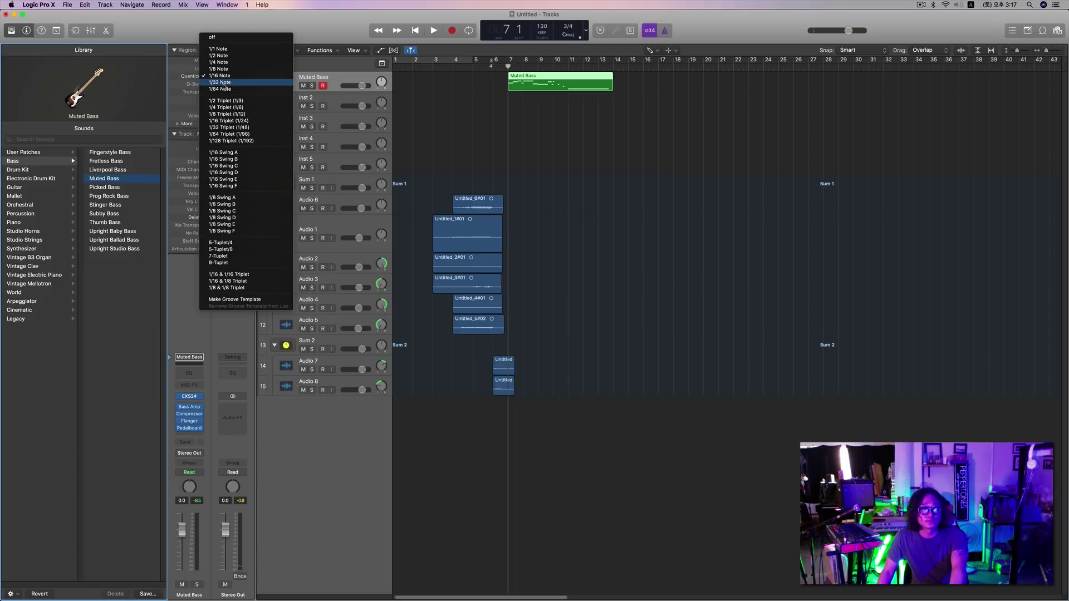
pyautogui.click(231, 121)
pyautogui.press('space')
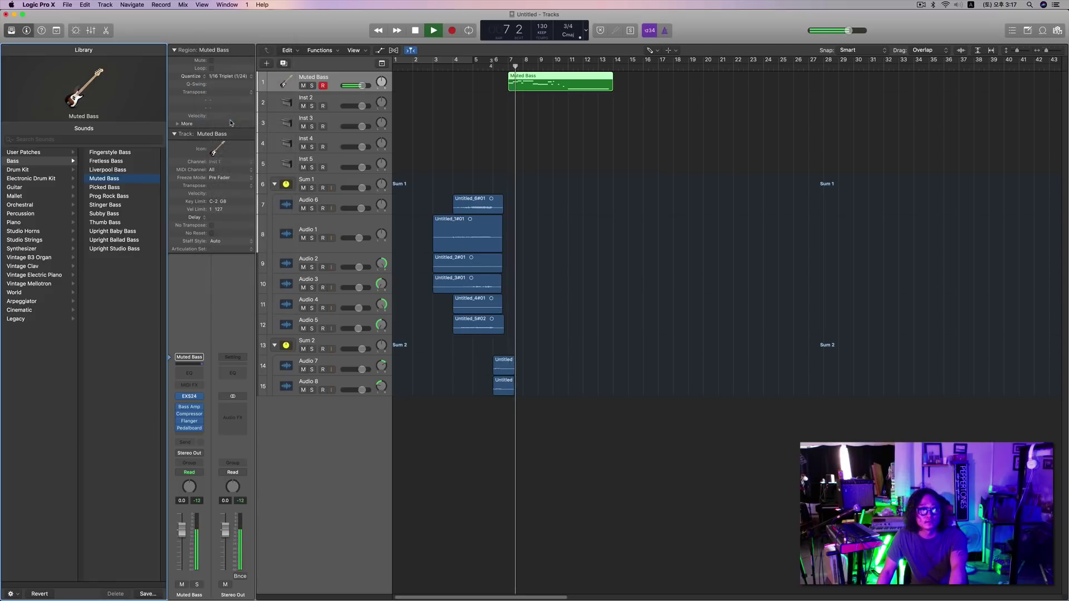
pyautogui.press('space')
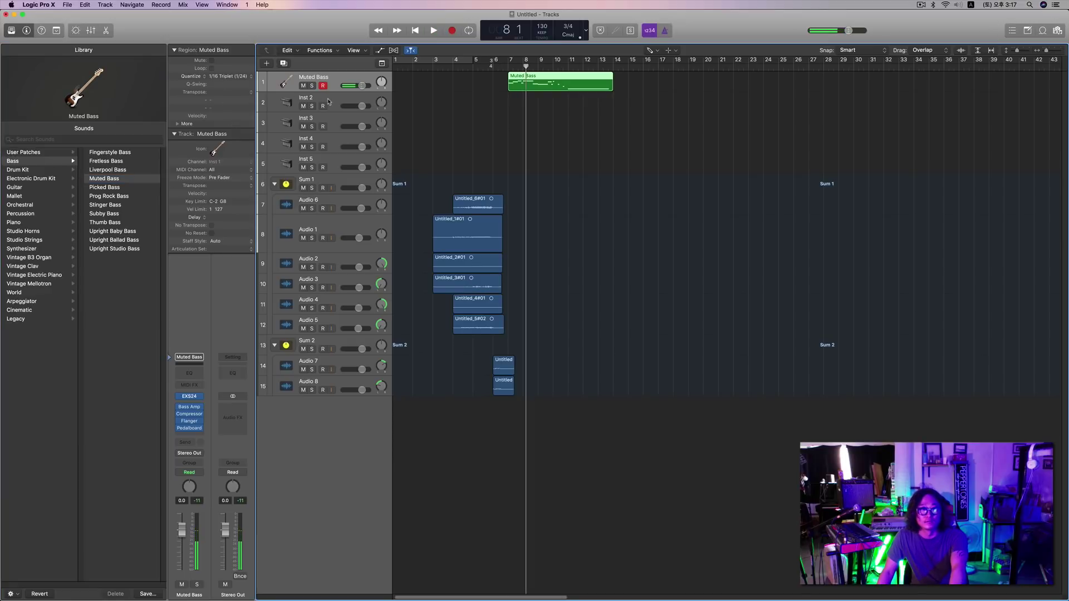
# Turn off the Chorus and set the Tremolo intensity to 74% in Inst 2's Vintage Electric Piano.
pyautogui.press('Down')
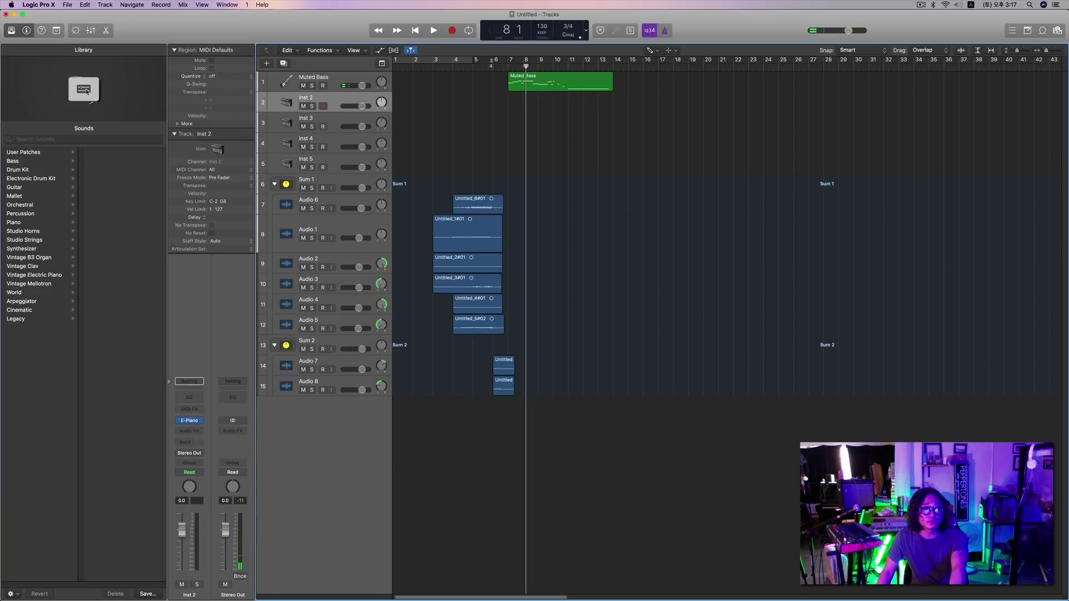
pyautogui.press('v')
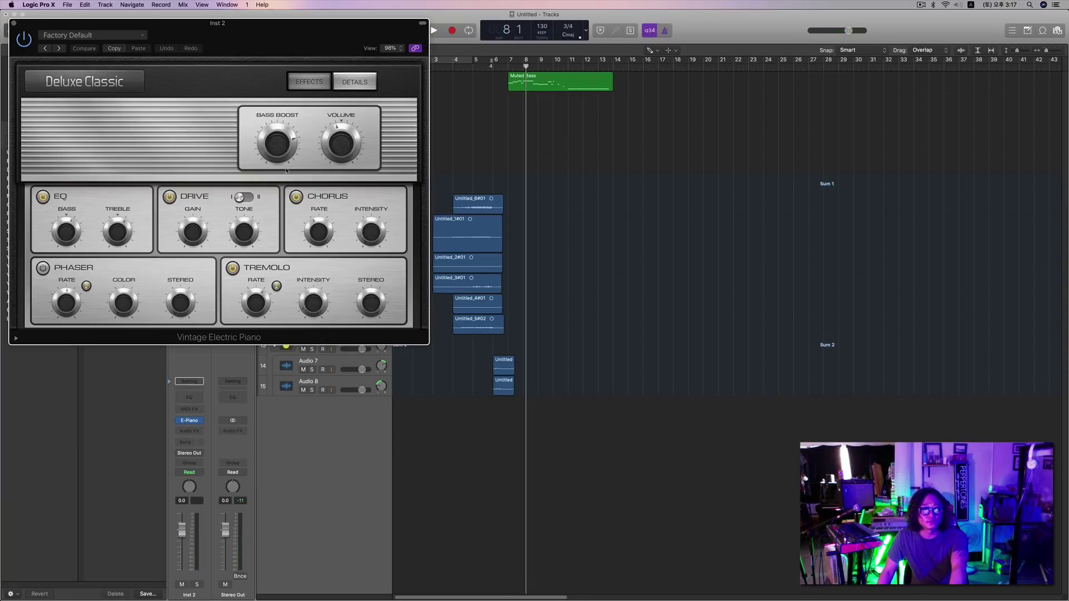
pyautogui.click(295, 198)
pyautogui.moveTo(321, 298)
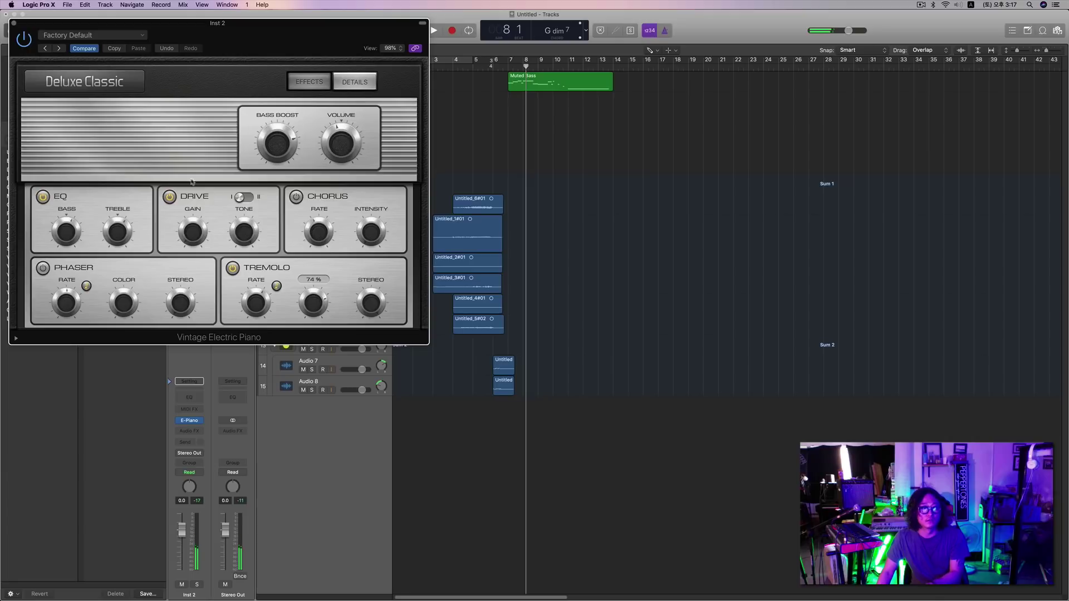
pyautogui.click(14, 23)
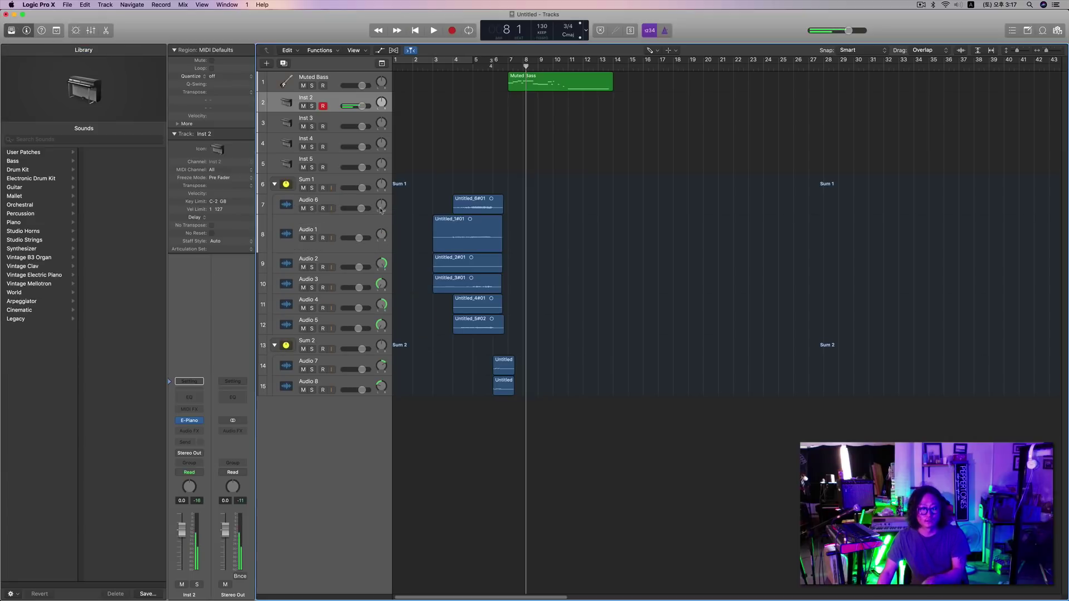
# Record an electric piano part on Inst 2 from bar 7 up to bar 14, alongside the bass.
pyautogui.press(',')
pyautogui.press('r')
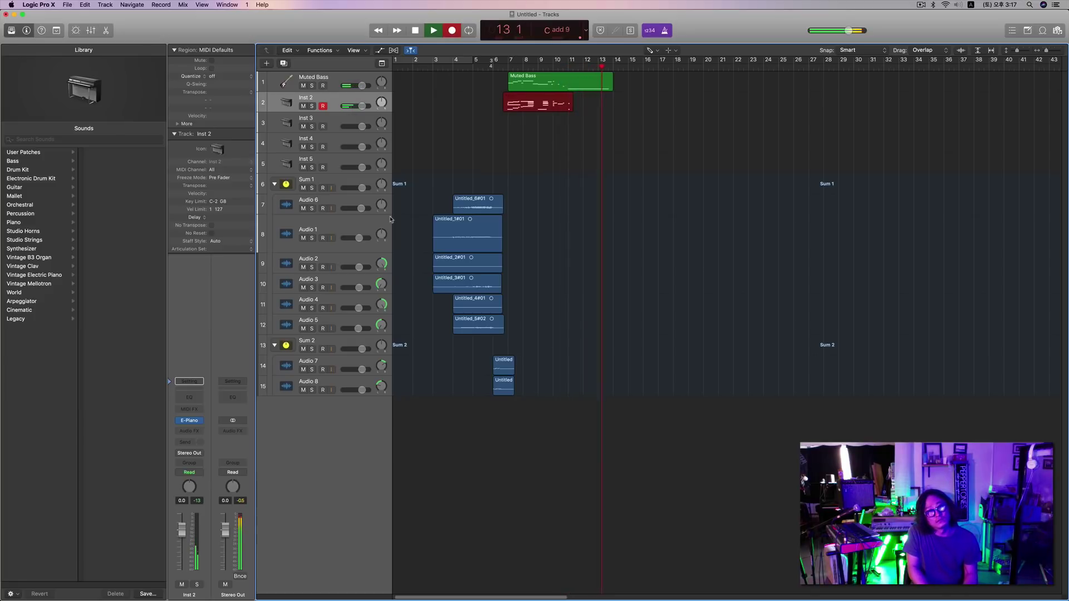
pyautogui.press('space')
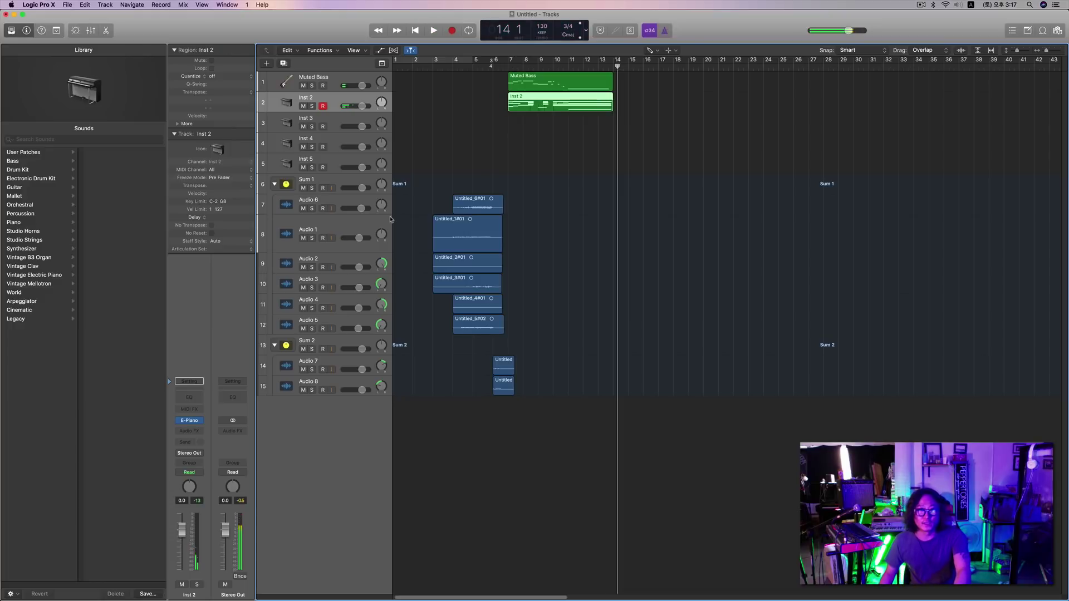
# Duplicate the Audio 8 track twice with its settings inside the Sum 2 stack to add Audio 9 and Audio 10.
pyautogui.click(331, 123)
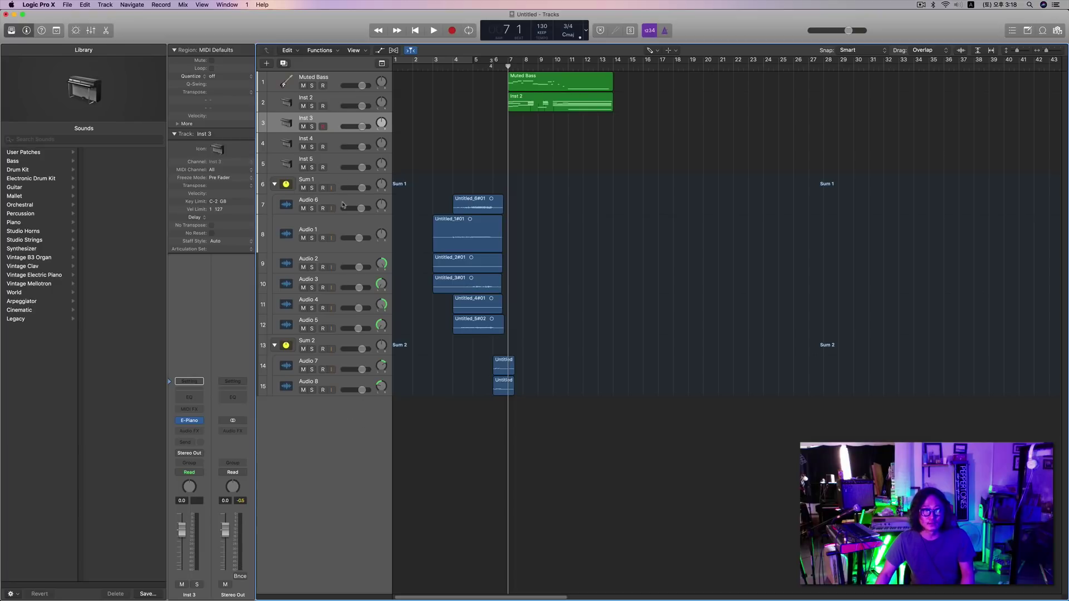
pyautogui.click(347, 383)
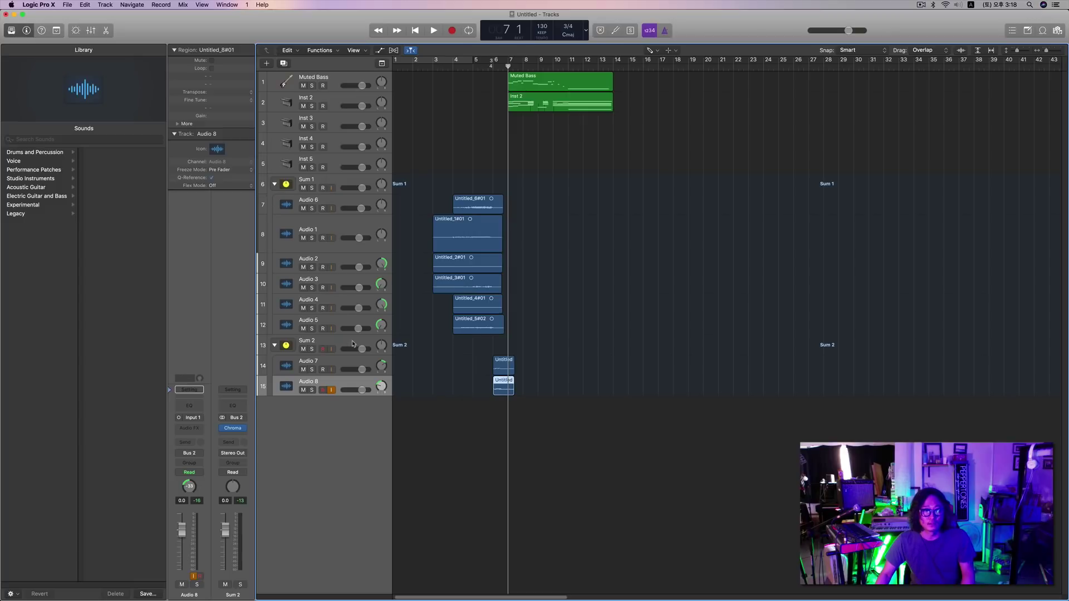
pyautogui.click(283, 64)
pyautogui.click(284, 64)
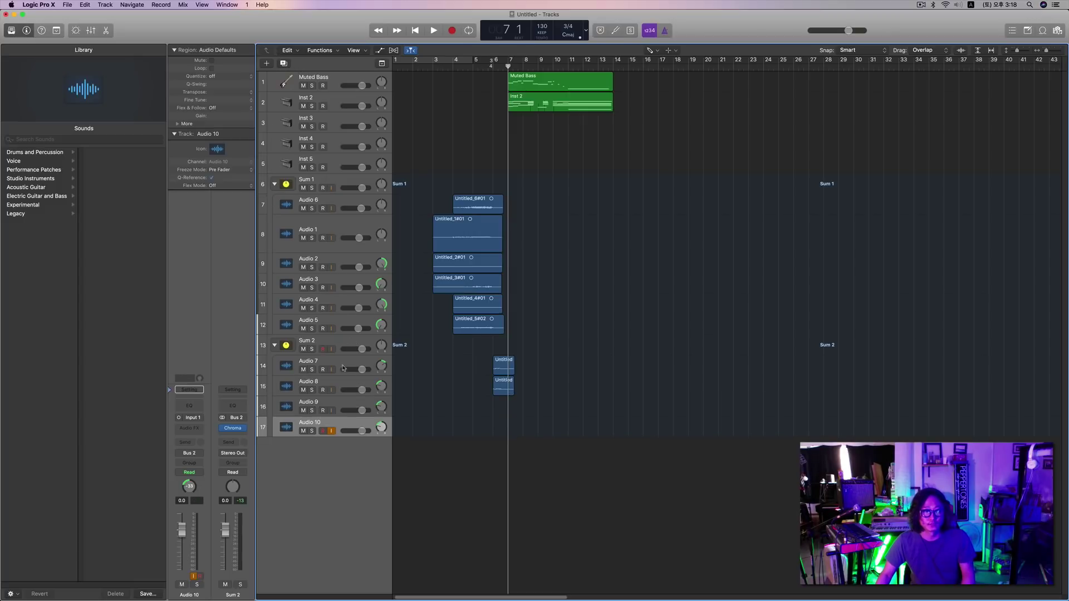
# Reset the pan of the Audio 9 and Audio 10 tracks to center.
pyautogui.doubleClick(382, 407)
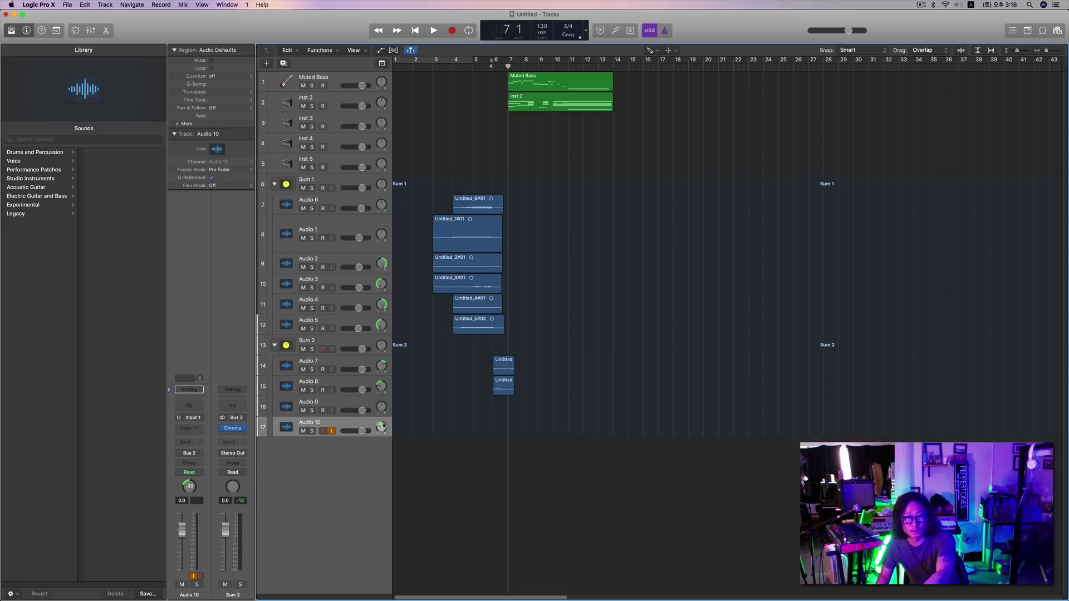
pyautogui.doubleClick(382, 427)
pyautogui.write('0')
pyautogui.press('Return')
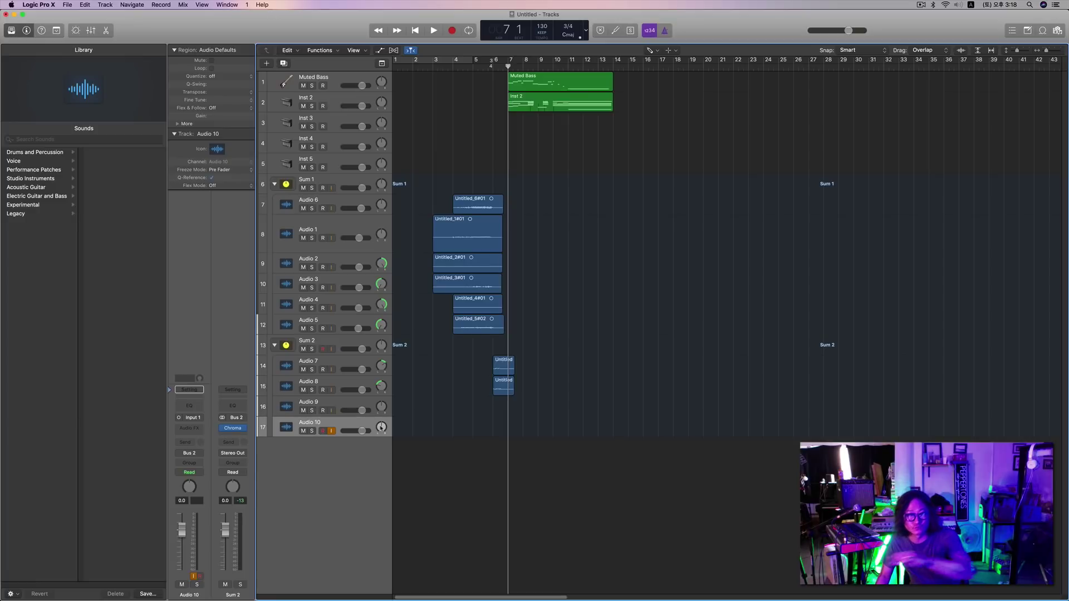
# Try a first take on Audio 9 from bar 7, audition it, and delete it along with its audio file.
pyautogui.click(350, 404)
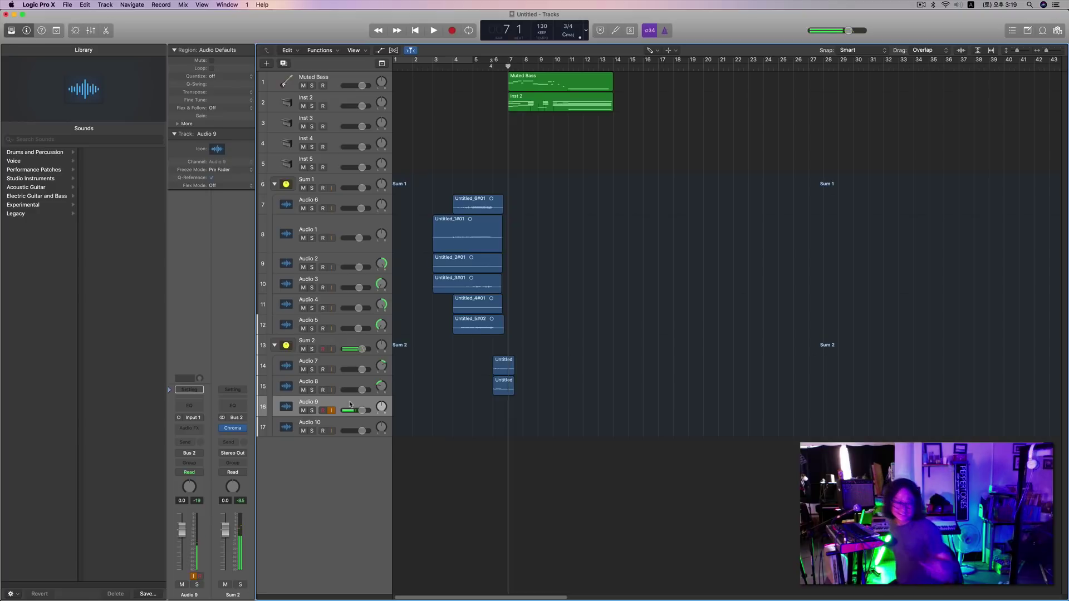
pyautogui.press('r')
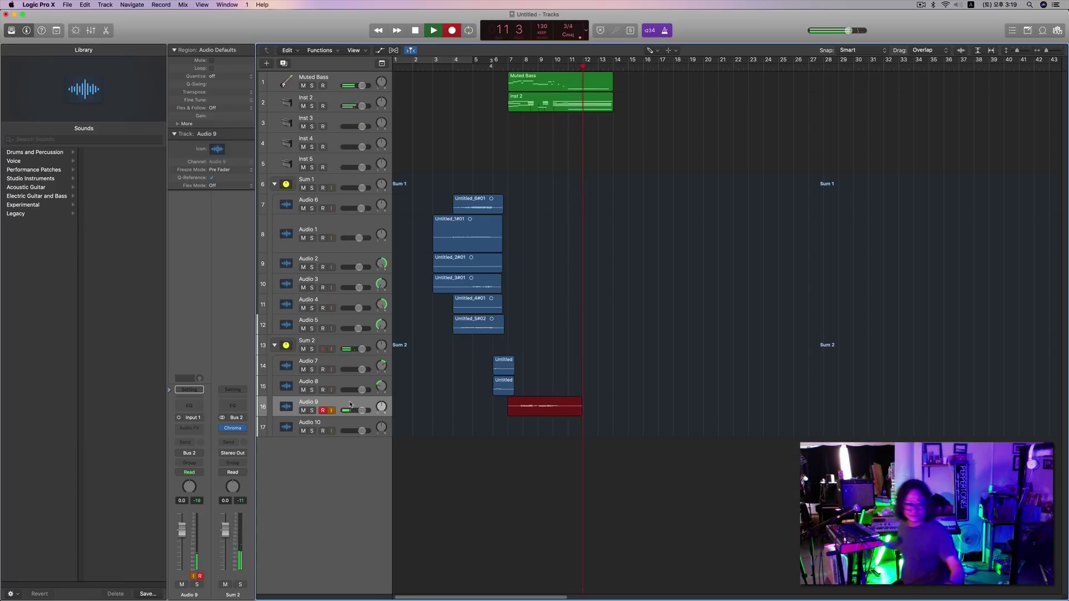
pyautogui.press('space')
pyautogui.press('space')
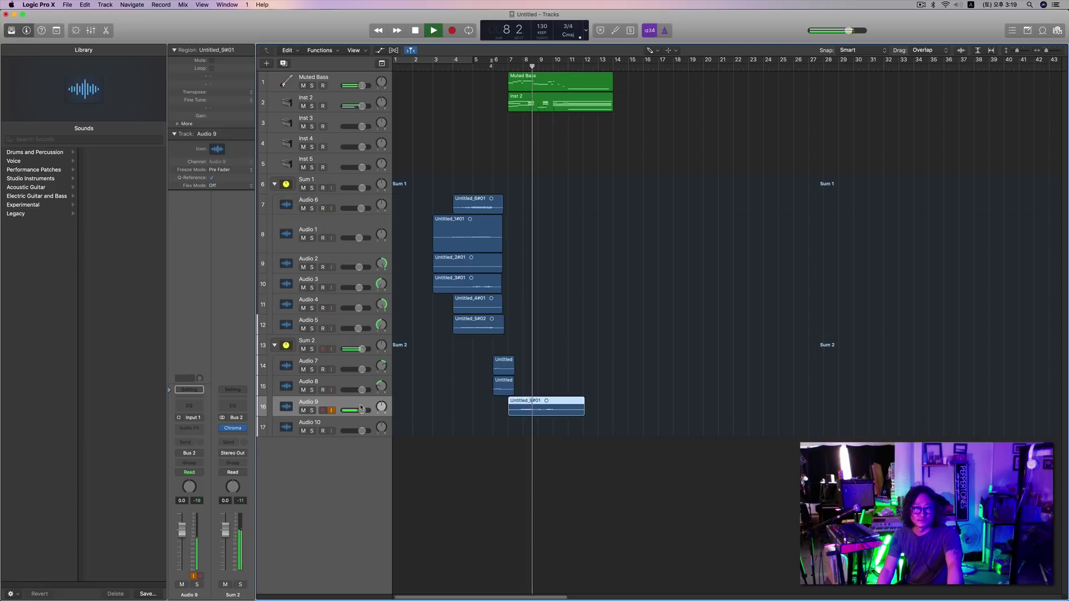
pyautogui.press('space')
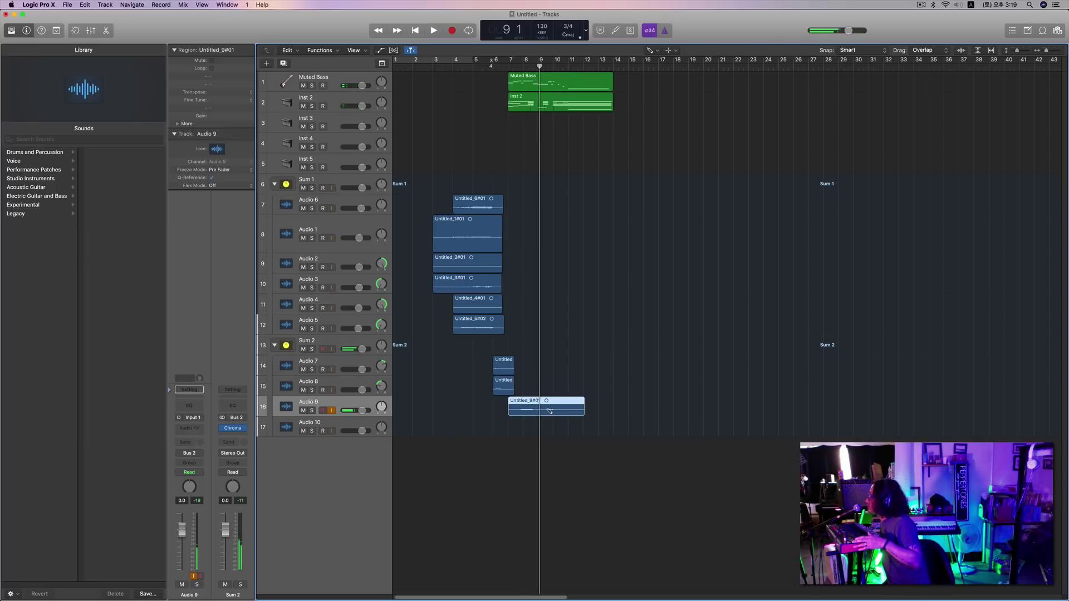
pyautogui.press('Delete')
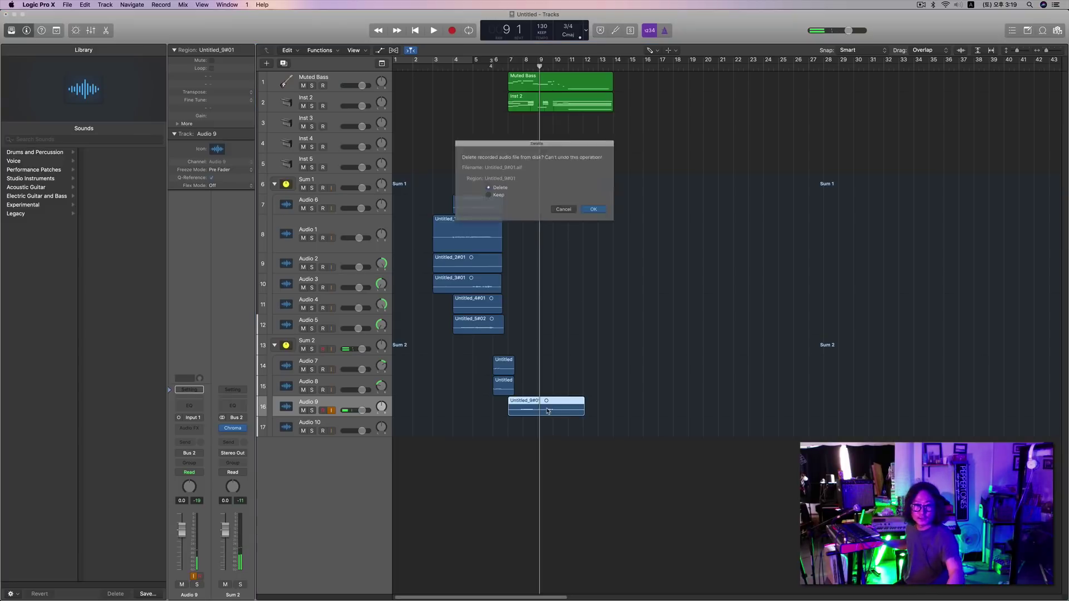
pyautogui.press('Return')
# Try a second take on Audio 9 from bar 7 to bar 12 and delete its region and audio file.
pyautogui.press(',')
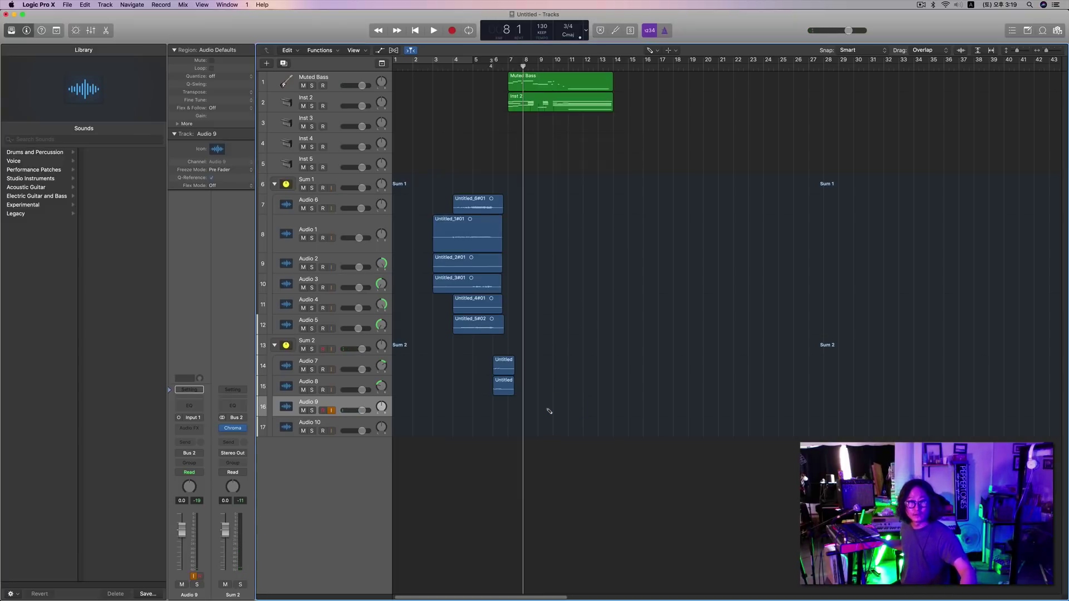
pyautogui.press(',')
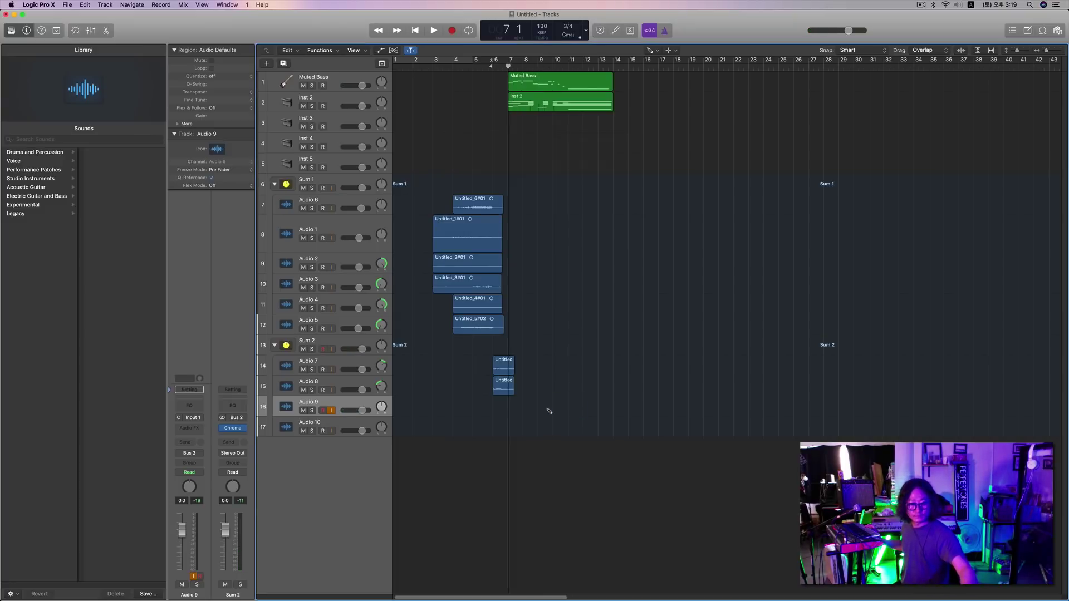
pyautogui.press('r')
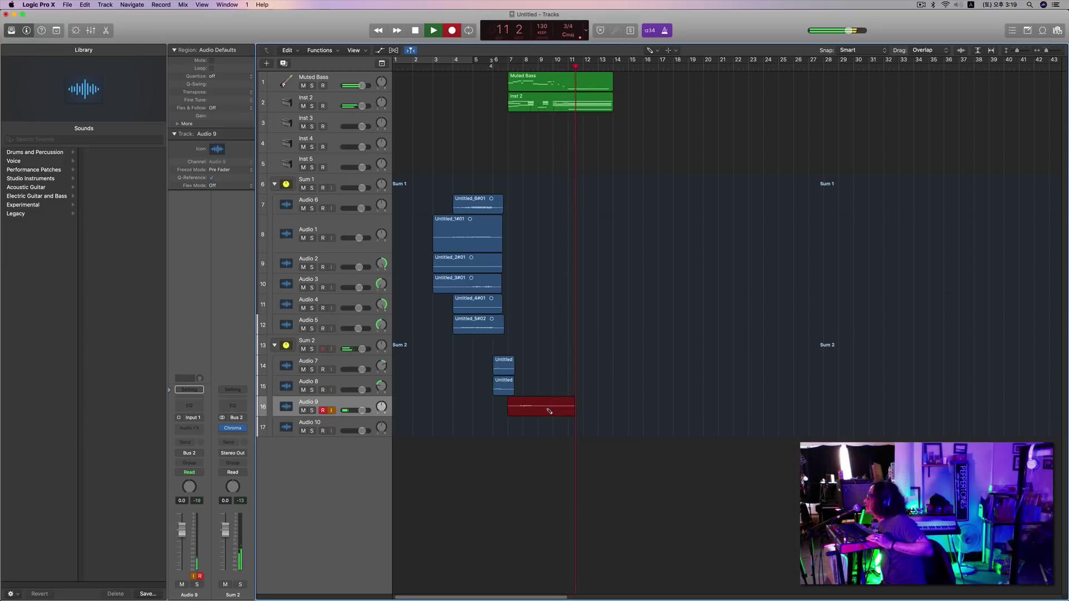
pyautogui.press('space')
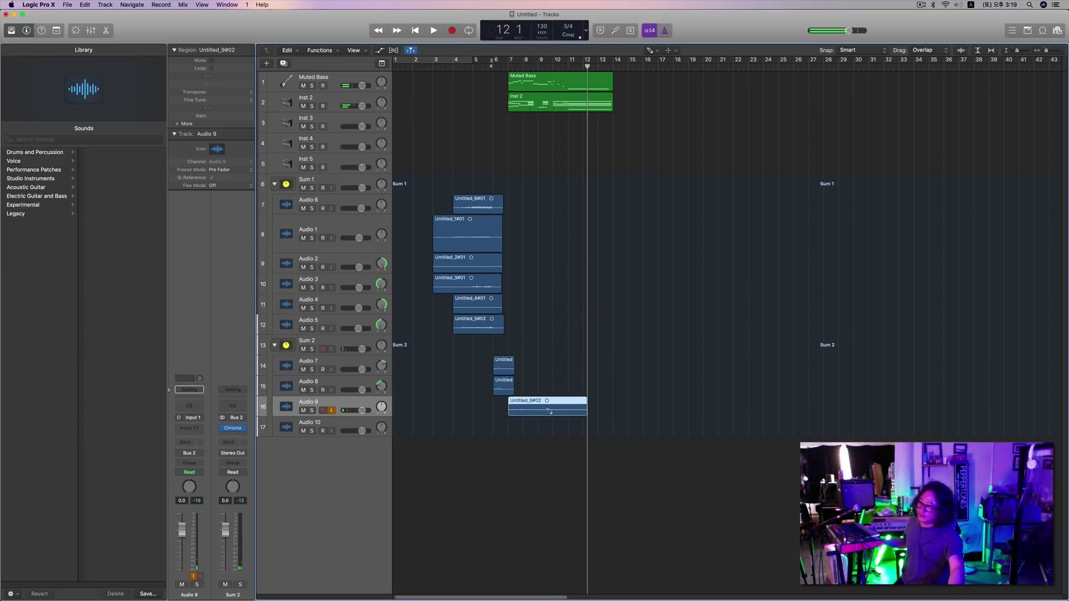
pyautogui.press('Delete')
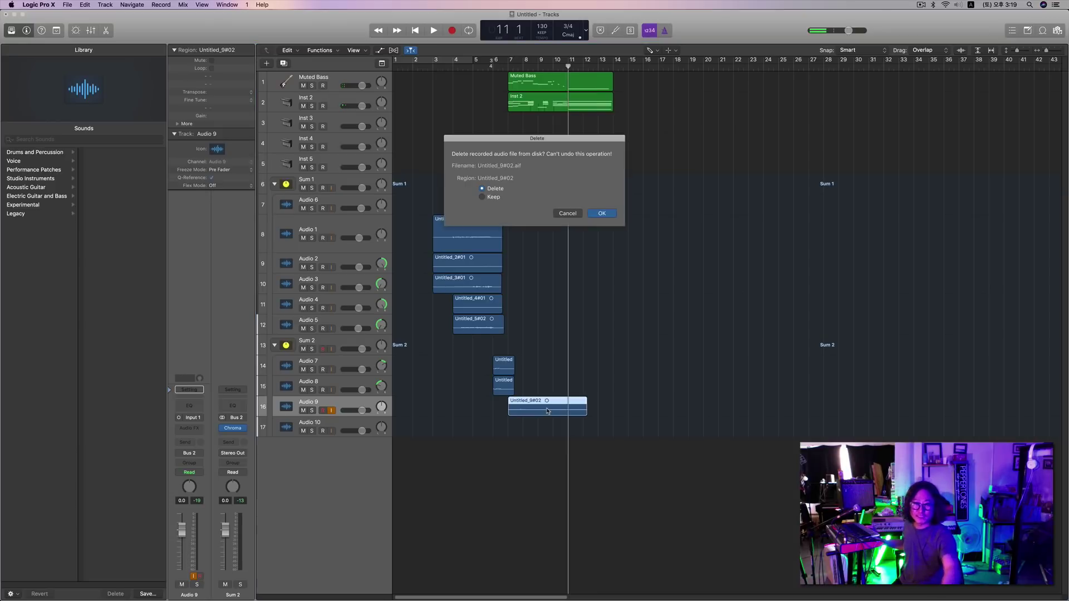
pyautogui.press('Return')
# Record another take on Audio 9 from bar 7 until about the middle of bar 13.
pyautogui.press(',')
pyautogui.press(',')
pyautogui.press(',')
pyautogui.press(',')
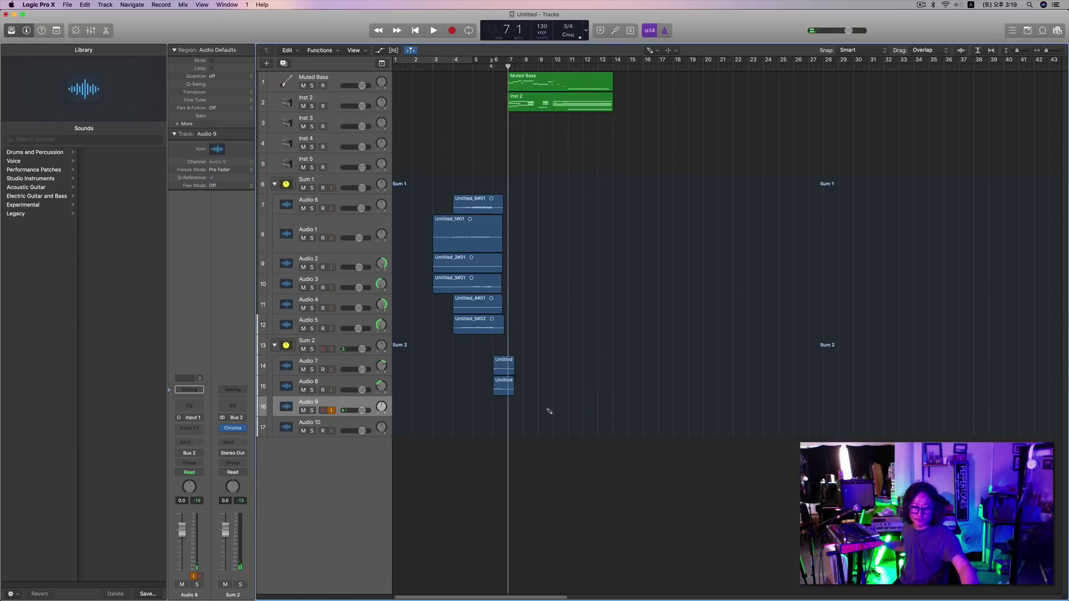
pyautogui.press('r')
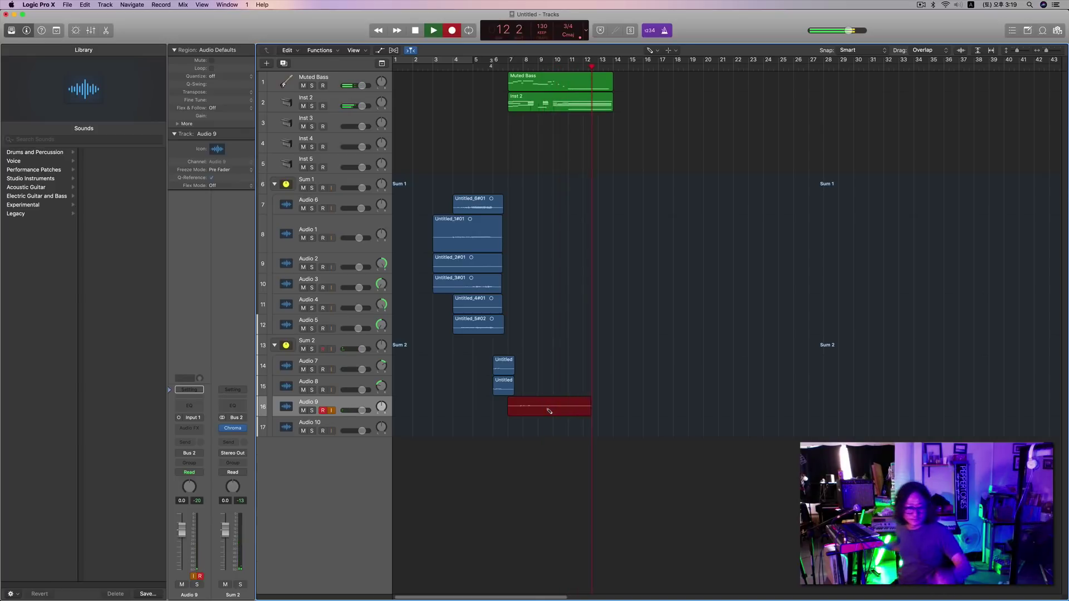
pyautogui.press('space')
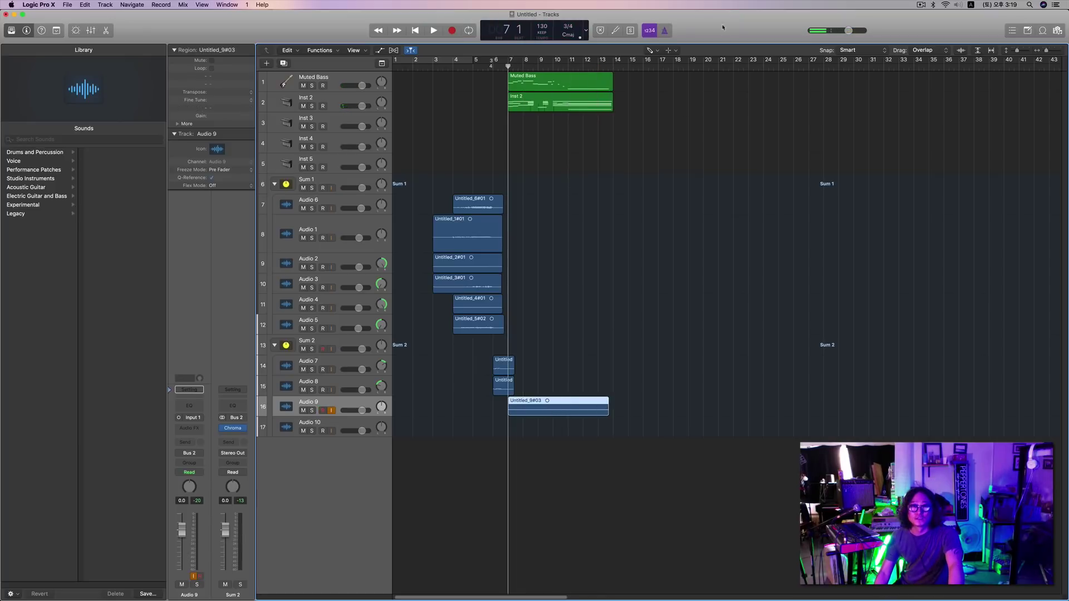
# Switch the editing tool to the Pointer and audition the Audio 9 take from bar 7.
pyautogui.click(649, 50)
pyautogui.click(657, 60)
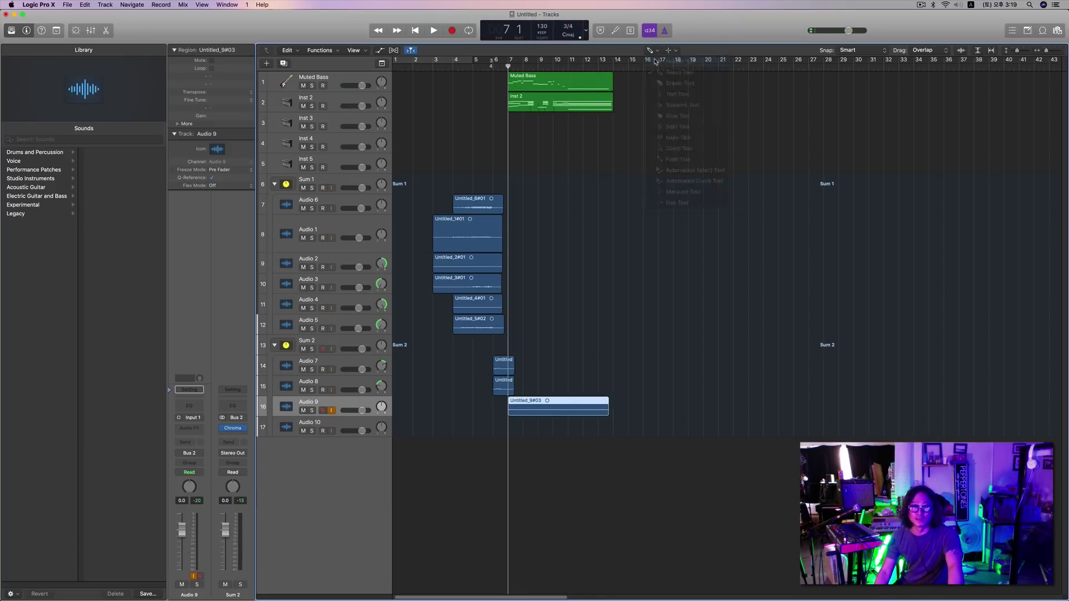
pyautogui.press('space')
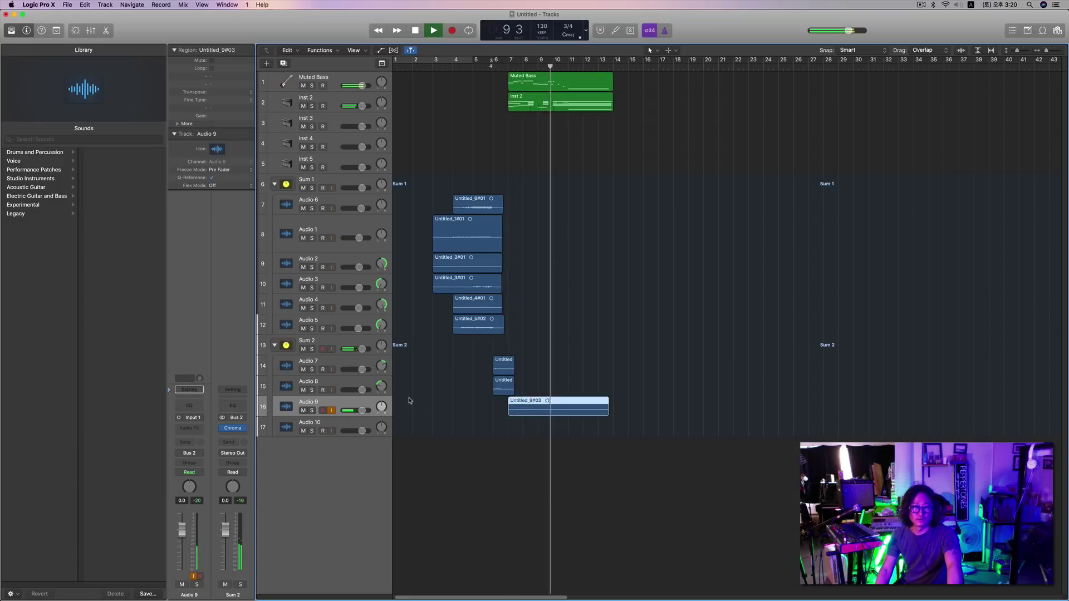
pyautogui.press('space')
# Audition the transition around bar 7, and record a second layer on Audio 10 from bar 7 until the end of bar 12.
pyautogui.click(353, 428)
pyautogui.press(',')
pyautogui.press(',')
pyautogui.press(',')
pyautogui.press(',')
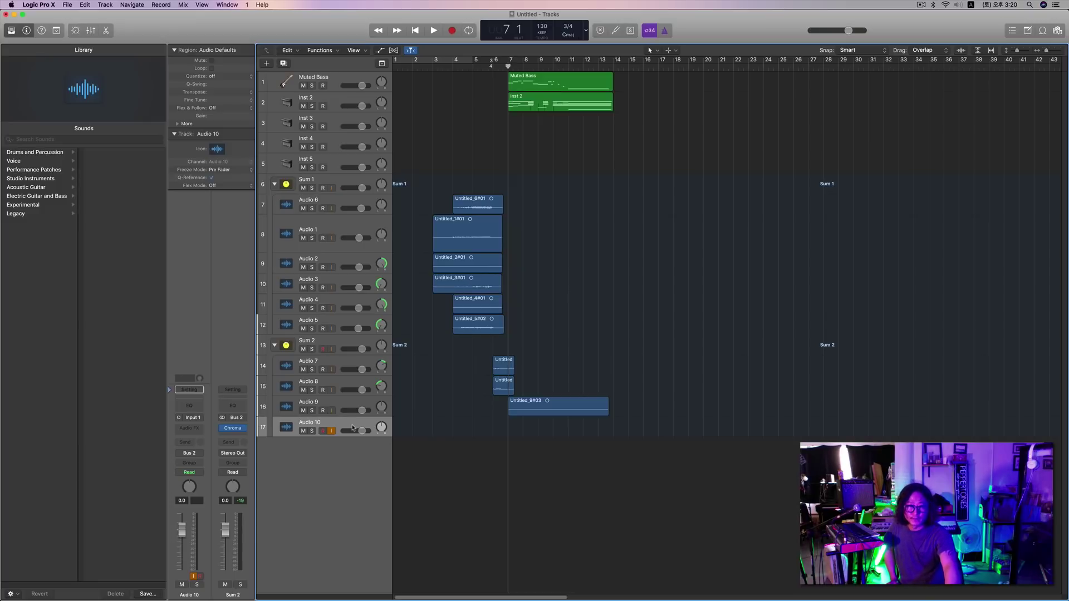
pyautogui.press('space')
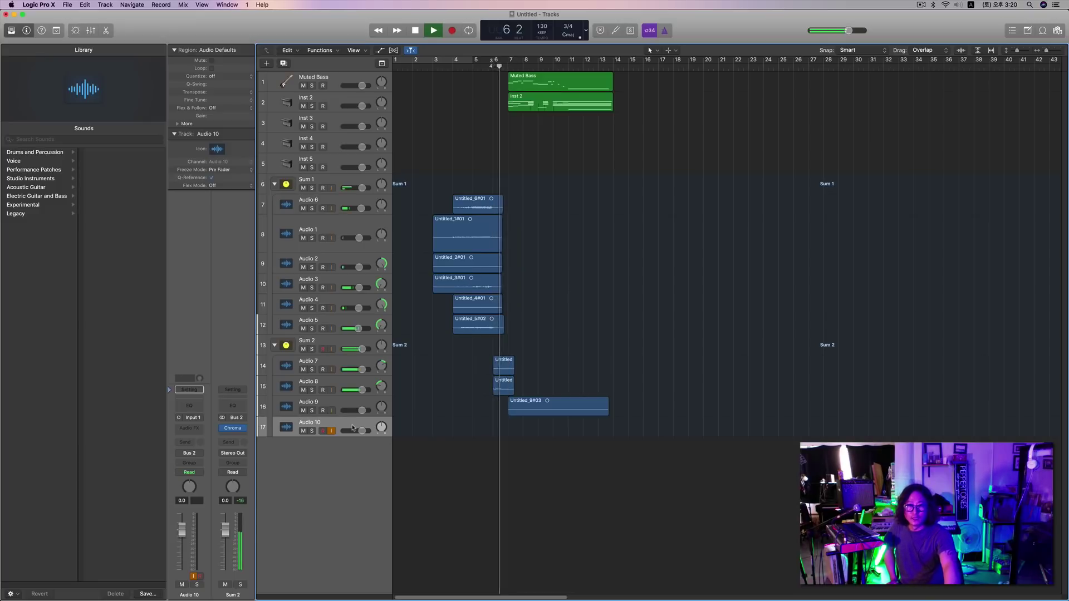
pyautogui.press('space')
pyautogui.press('space')
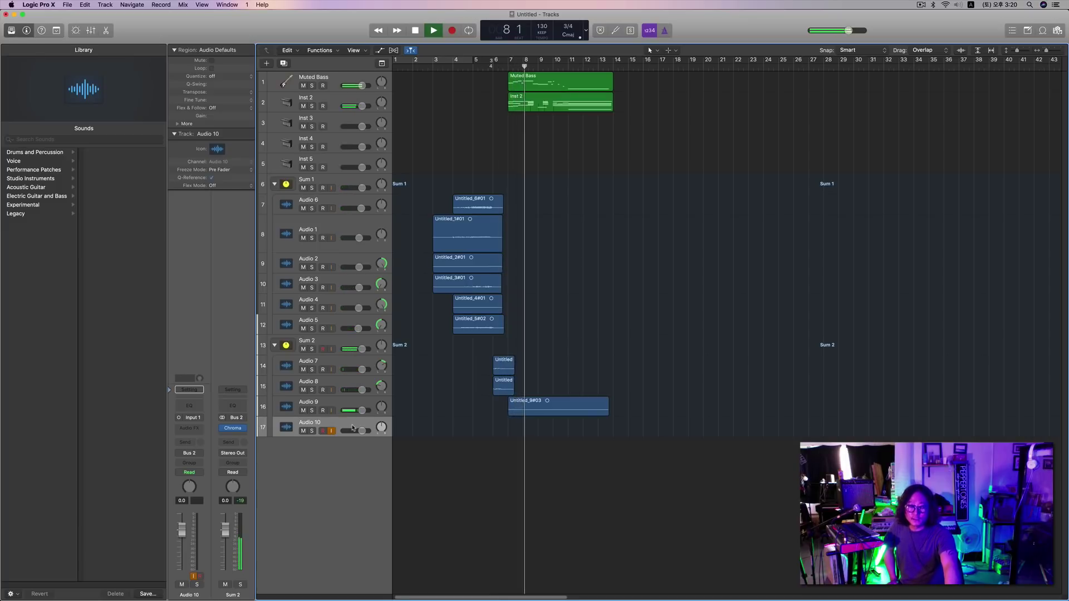
pyautogui.press('space')
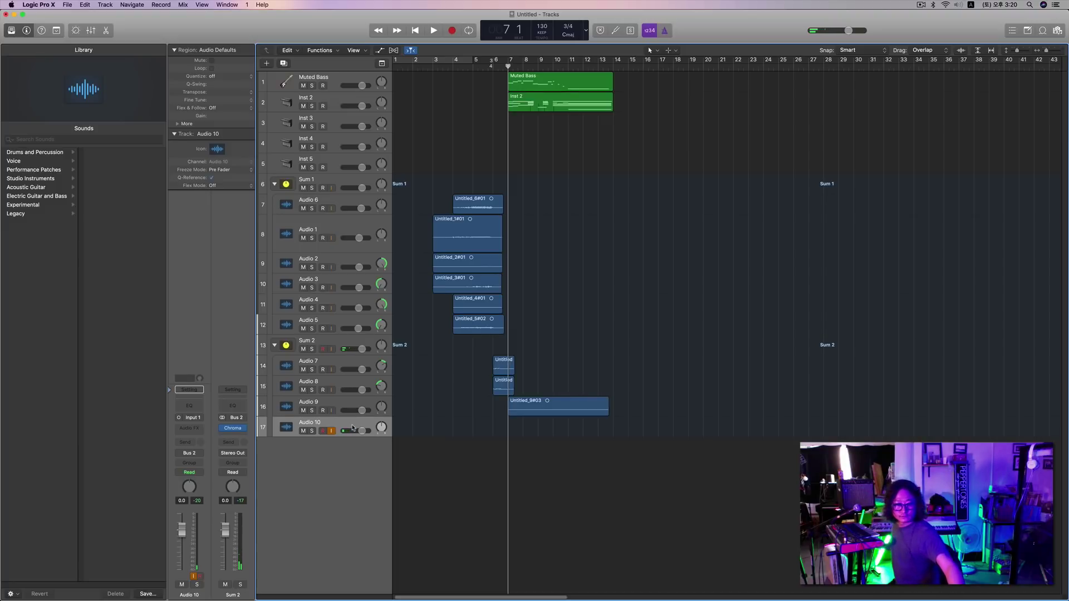
pyautogui.press('r')
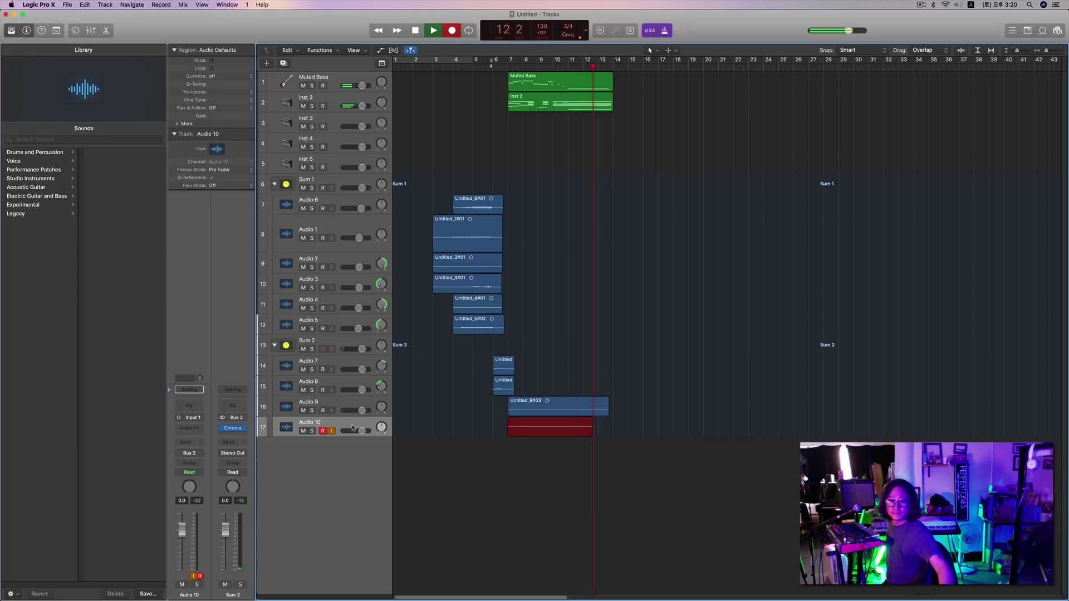
pyautogui.press('space')
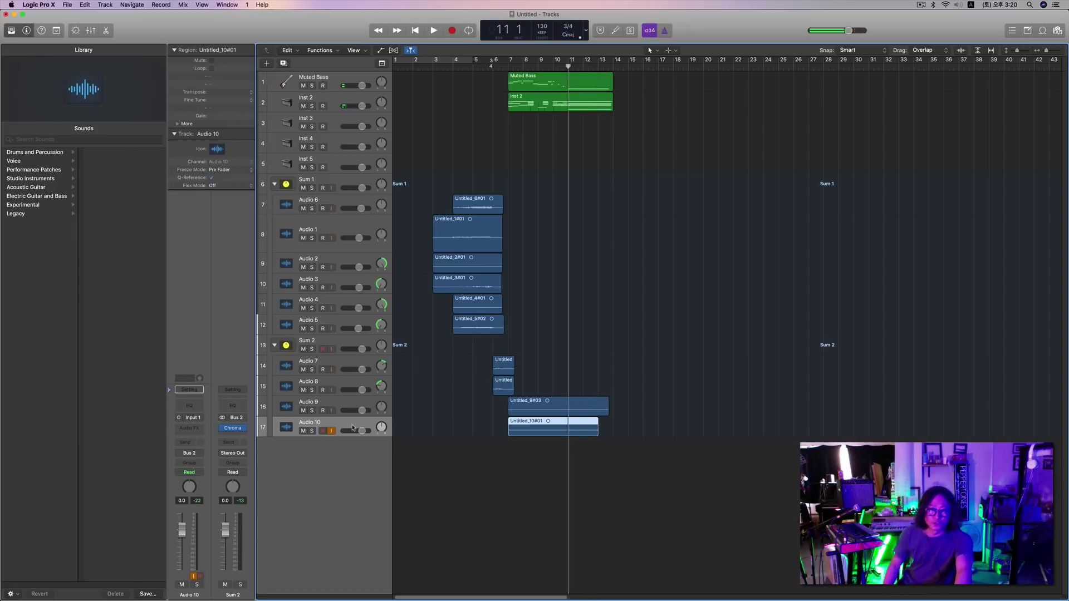
# Lower the Audio 10 volume slightly below 0 dB while auditioning, and play the Audio 9 and Audio 10 layers from bar 7.
pyautogui.press('space')
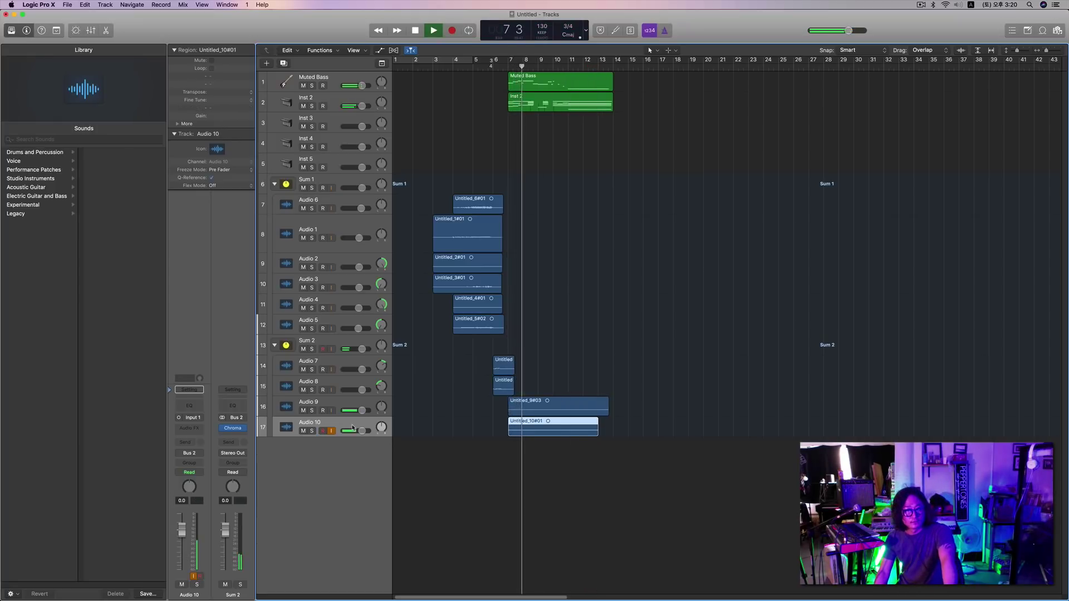
pyautogui.moveTo(362, 431); pyautogui.dragTo(354, 435)
pyautogui.press('space')
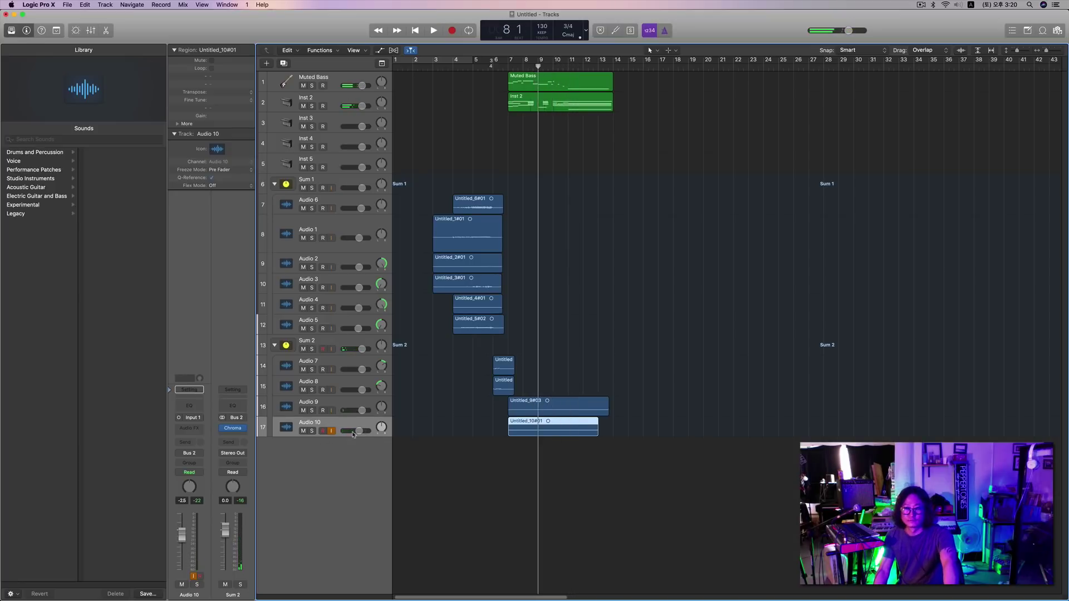
pyautogui.click(341, 405)
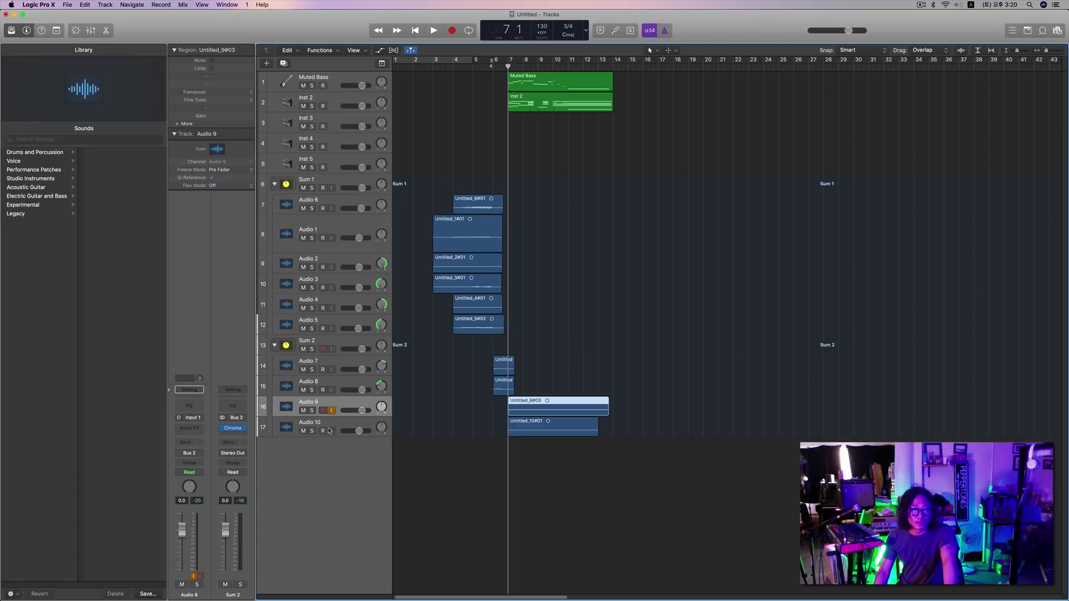
pyautogui.press('space')
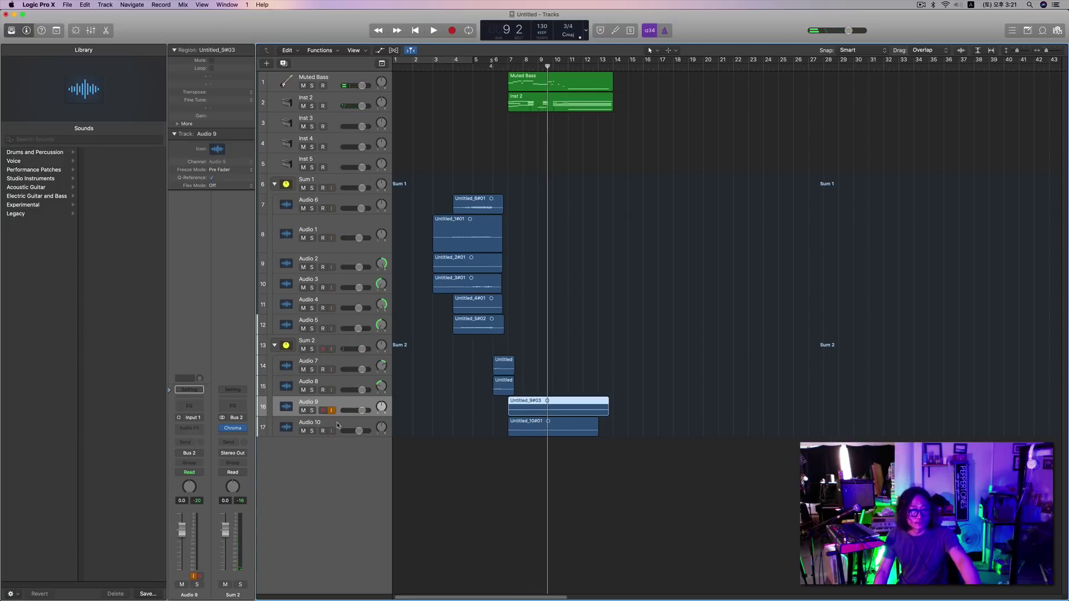
# Flatten the Sum 2 stack so Audio 7 to Audio 10 become standalone tracks.
pyautogui.keyDown('shift'); pyautogui.click(339, 426); pyautogui.keyUp('shift')
pyautogui.rightClick(338, 426)
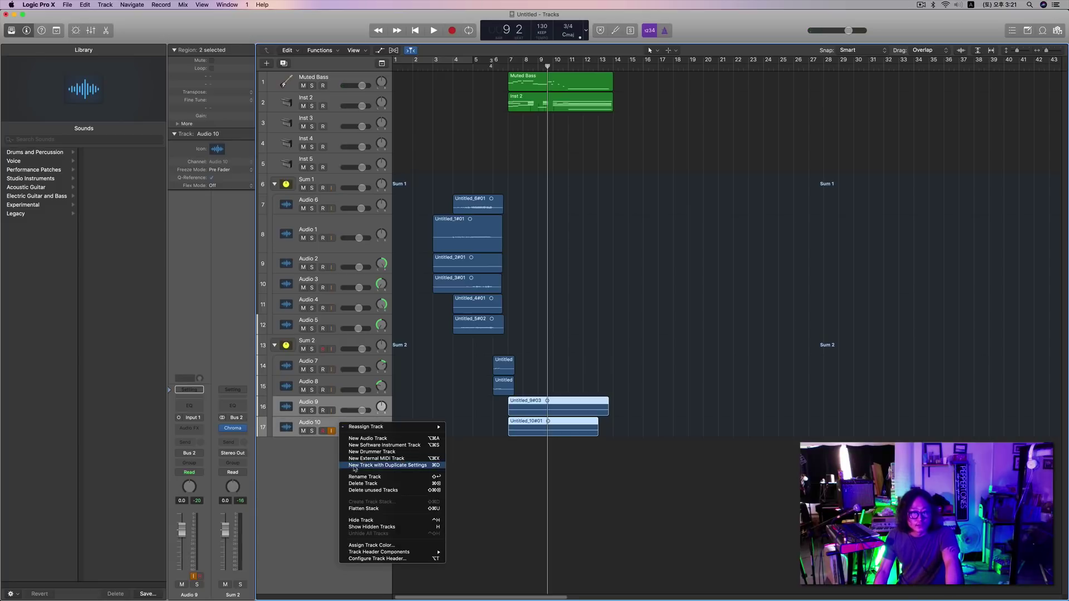
pyautogui.click(386, 509)
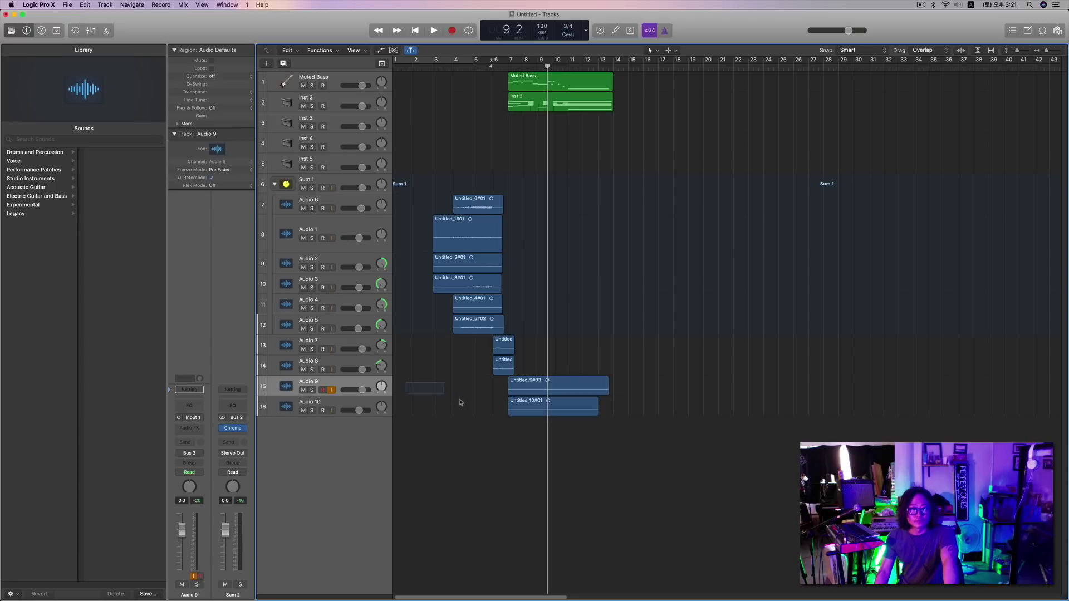
# Group the Audio 9 and Audio 10 tracks, with their regions selected, into a new summing stack.
pyautogui.moveTo(460, 403); pyautogui.dragTo(537, 425)
pyautogui.click(424, 384)
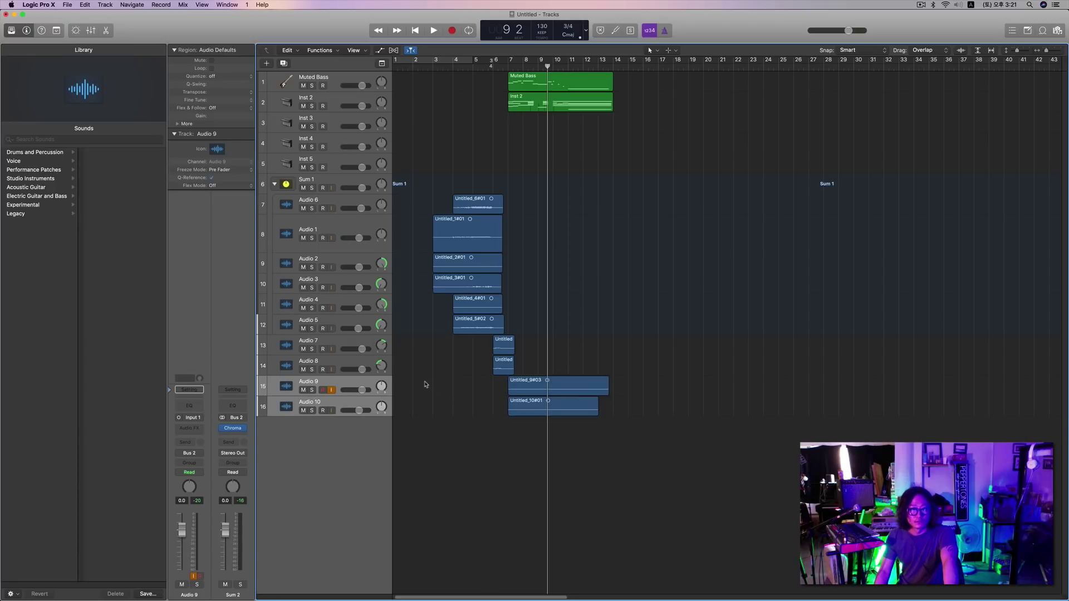
pyautogui.moveTo(425, 391); pyautogui.dragTo(545, 434)
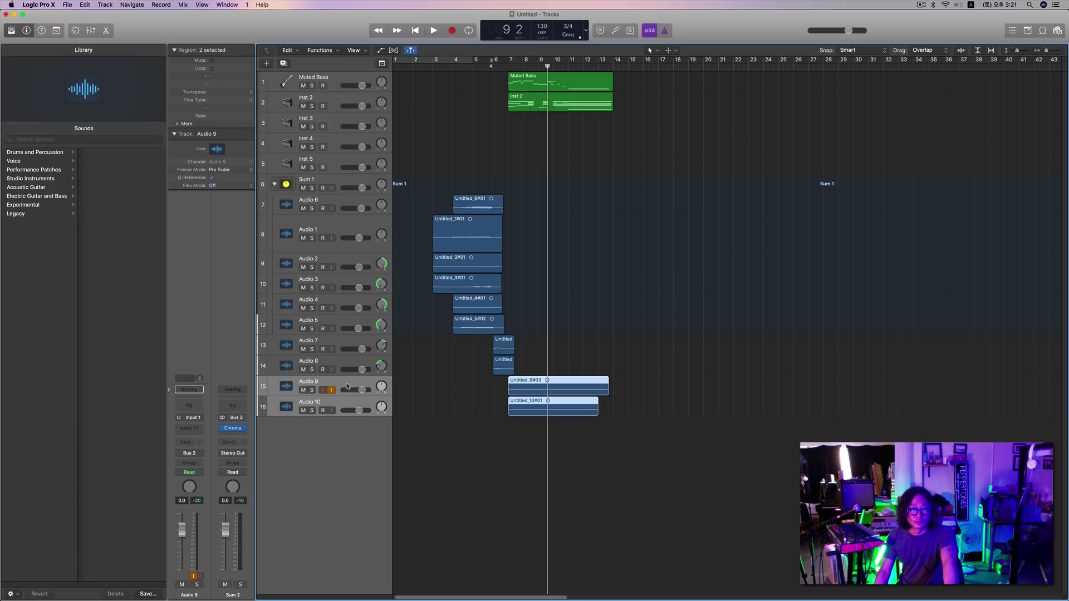
pyautogui.rightClick(349, 386)
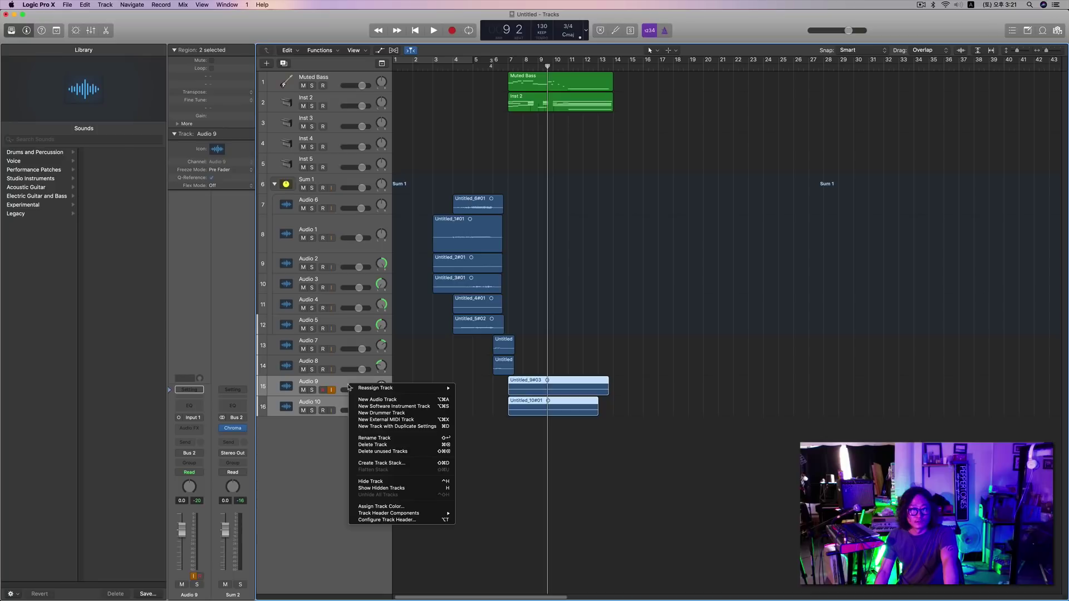
pyautogui.click(393, 464)
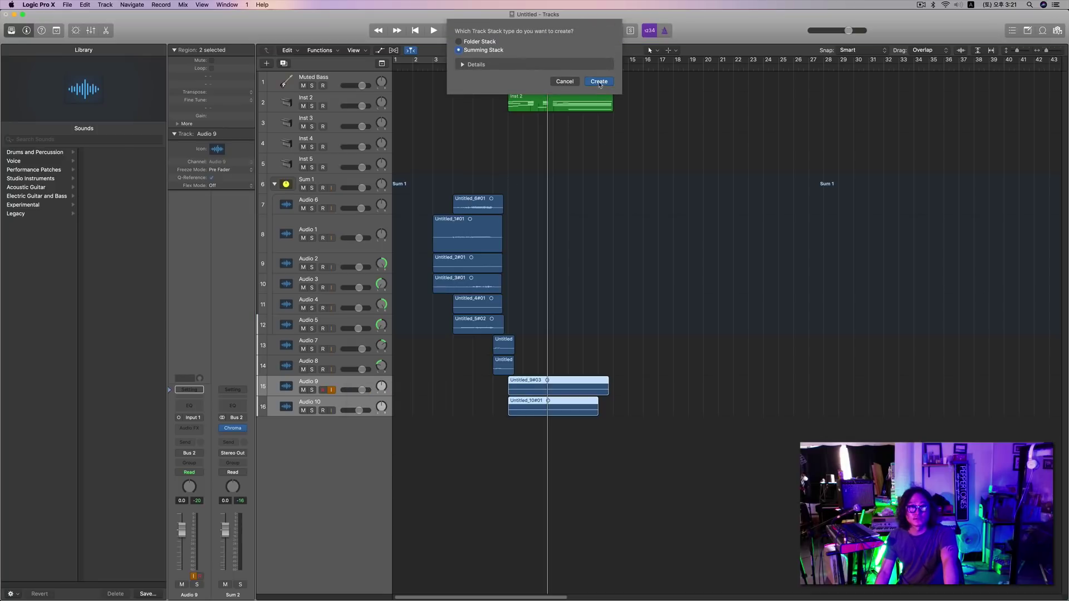
pyautogui.click(599, 82)
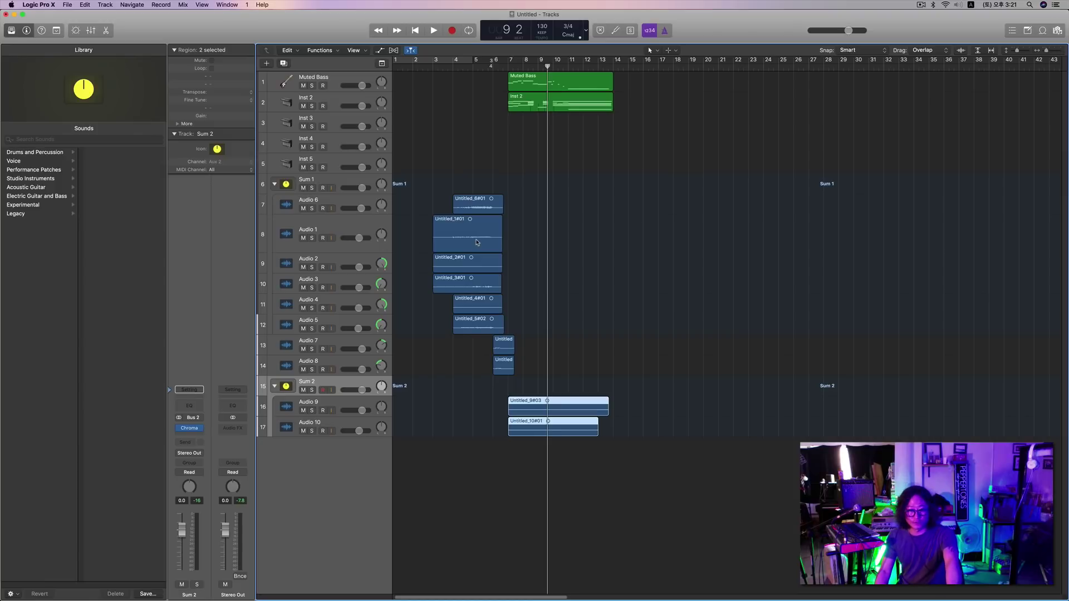
# Audition the Sum 2 stack together with the bass and electric piano, and return the playhead to bar 7.
pyautogui.press(',')
pyautogui.press(',')
pyautogui.press(',')
pyautogui.press('space')
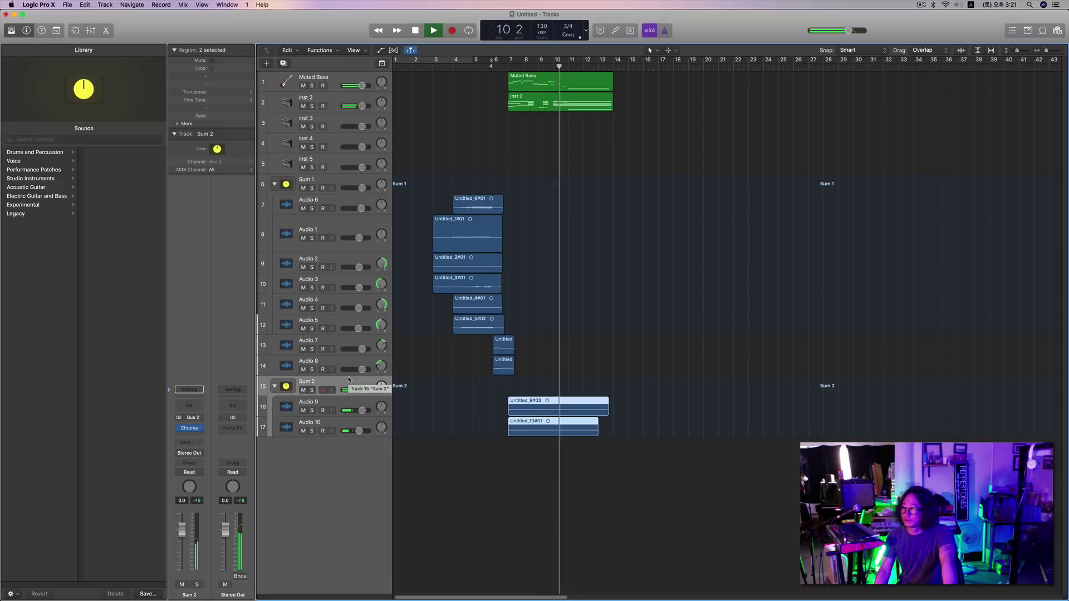
pyautogui.press('space')
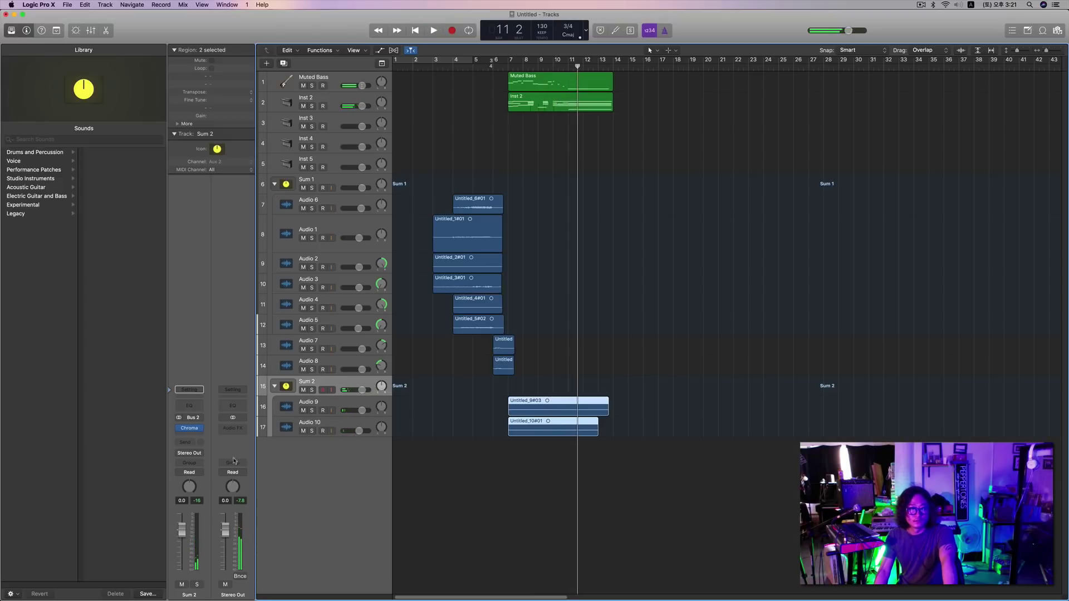
pyautogui.moveTo(199, 432)
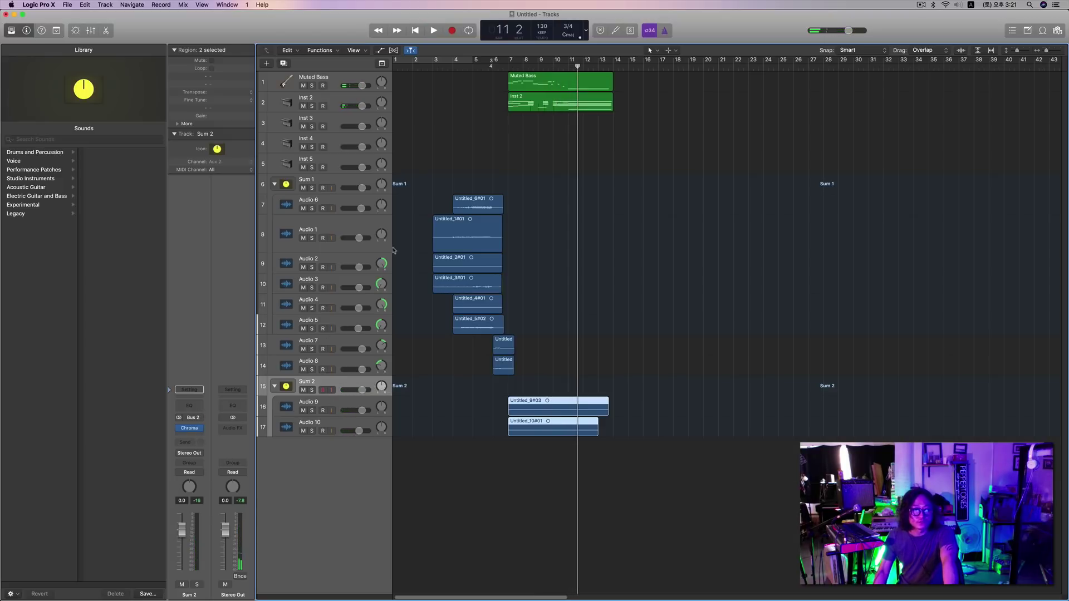
pyautogui.press(',')
pyautogui.press(',')
pyautogui.press(',')
pyautogui.press(',')
pyautogui.press(',')
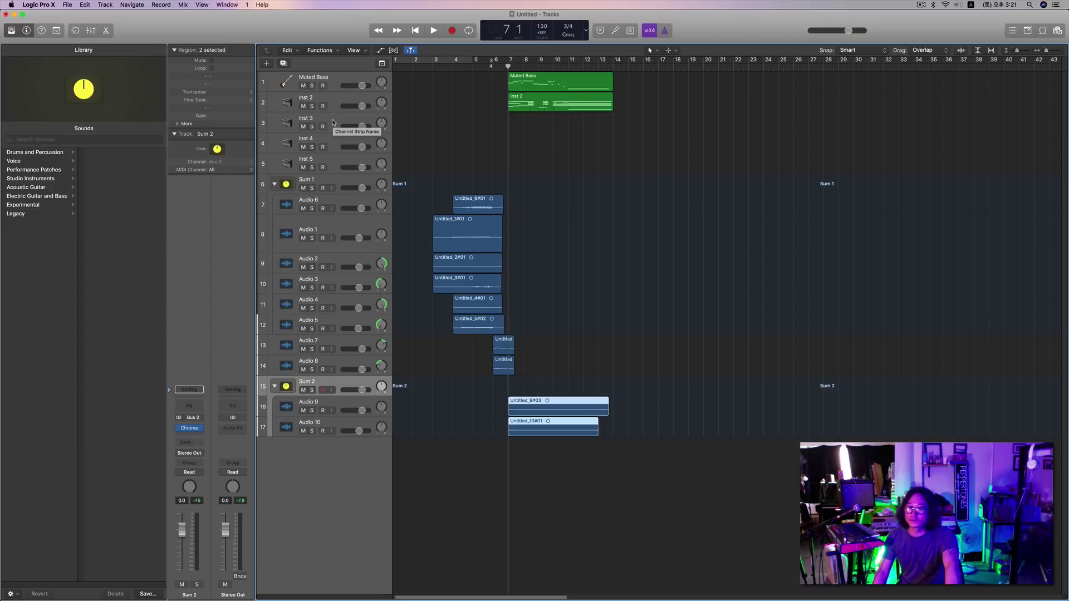
# Load the Percussion Kit patch from the Legacy Logic Orchestral percussion sounds onto the Inst 3 track.
pyautogui.click(333, 122)
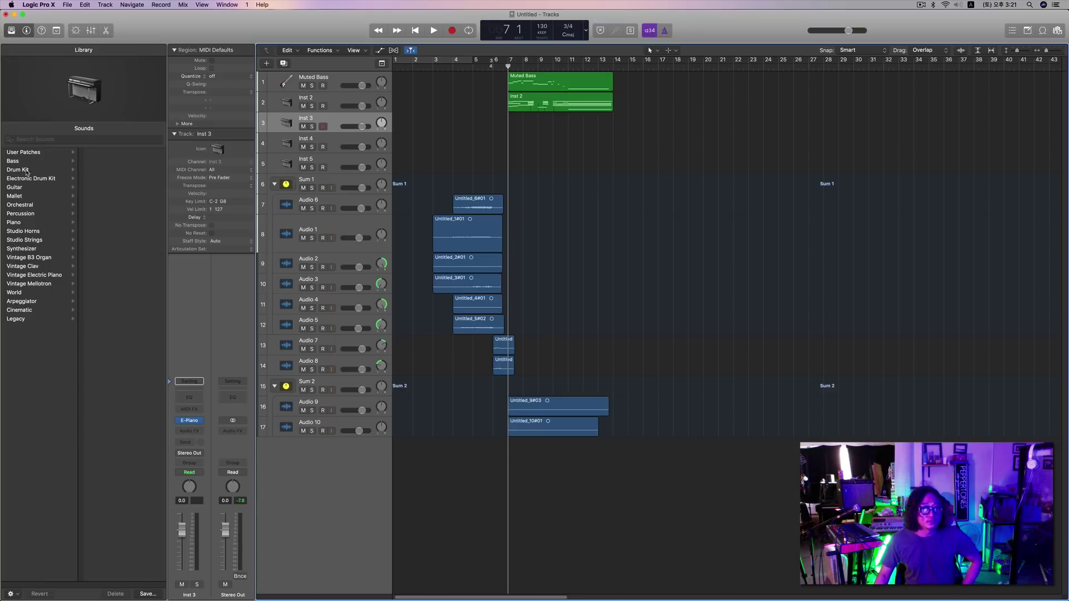
pyautogui.click(36, 318)
pyautogui.click(140, 152)
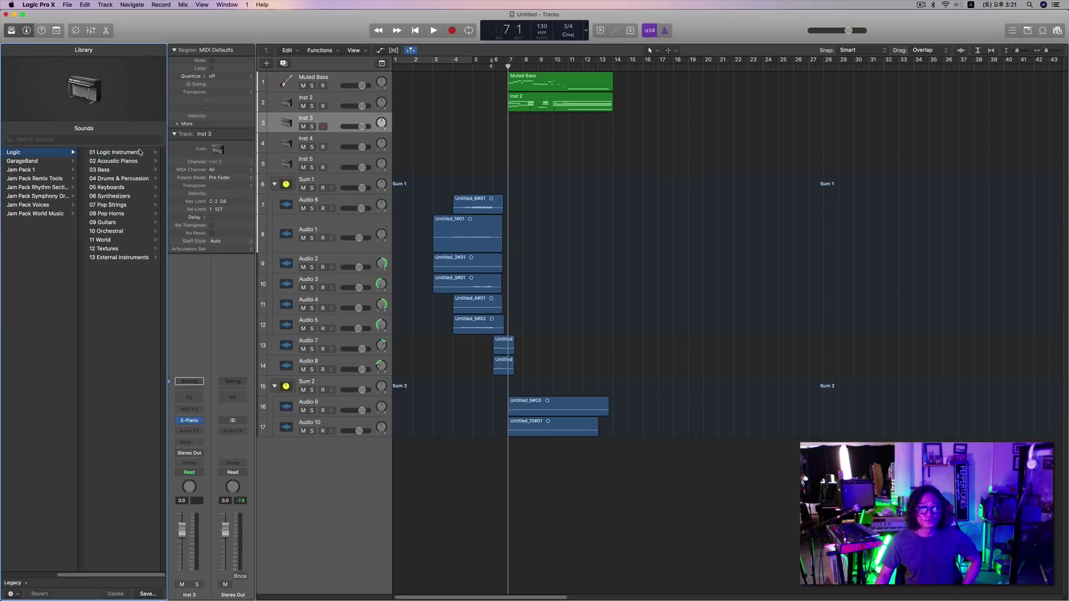
pyautogui.click(114, 231)
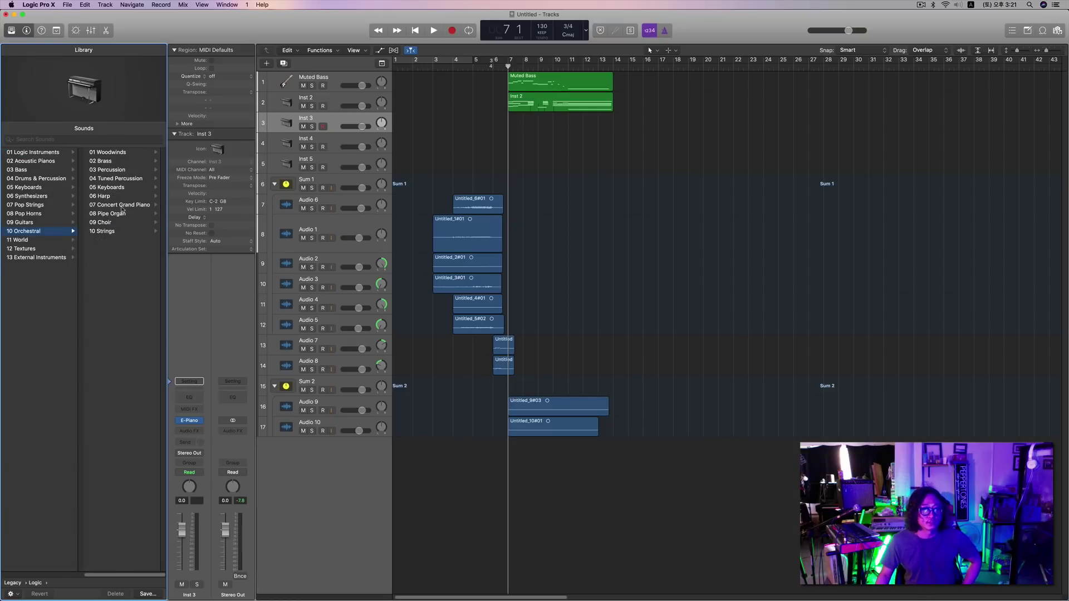
pyautogui.click(112, 170)
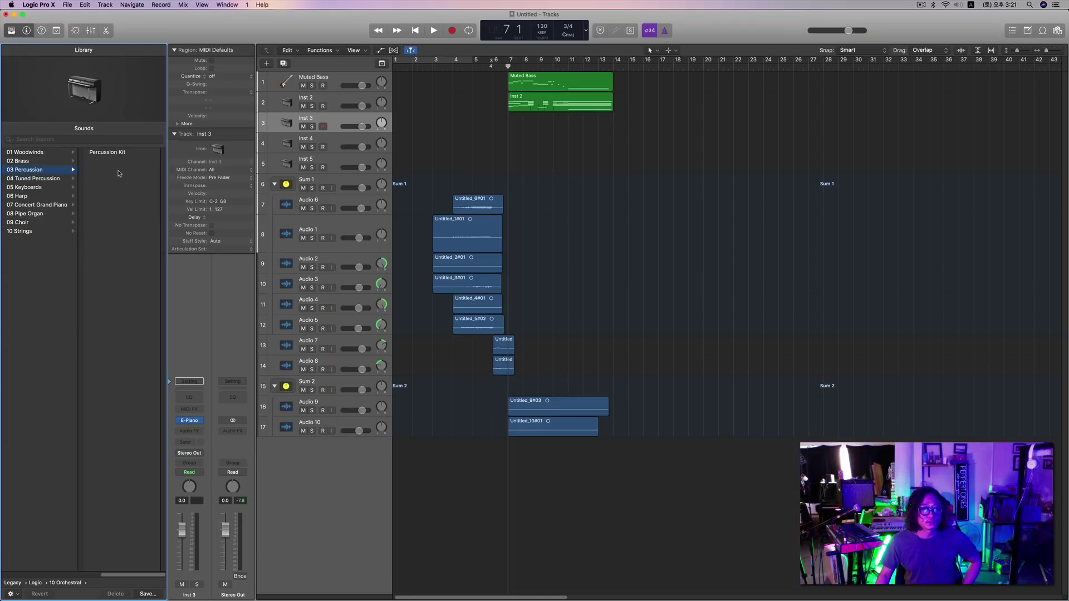
pyautogui.click(122, 154)
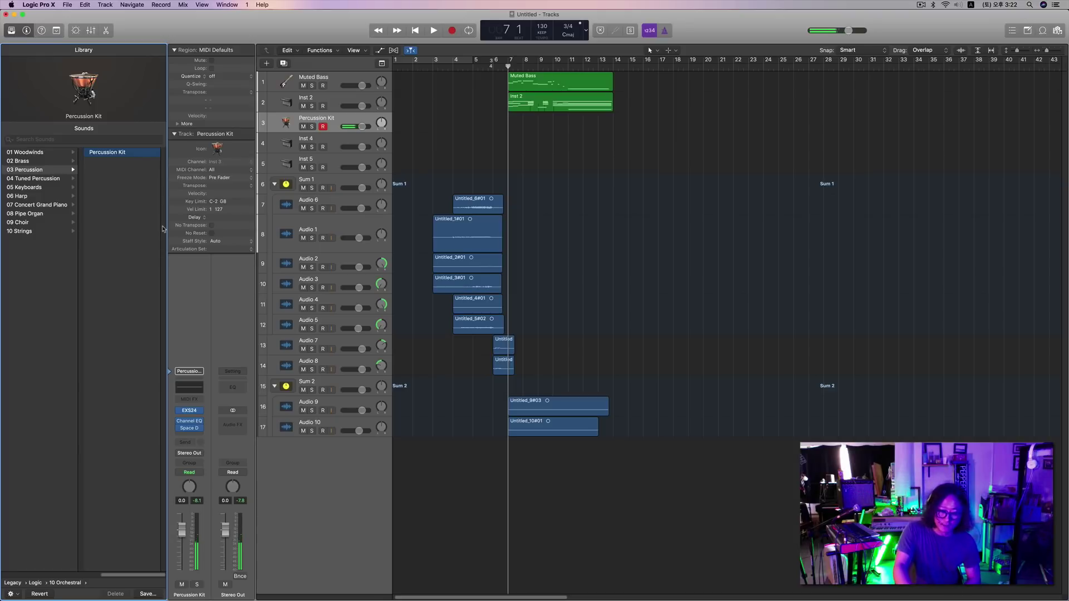
# Record a Percussion Kit part from bar 3 until just past the start of bar 7.
pyautogui.press('Return')
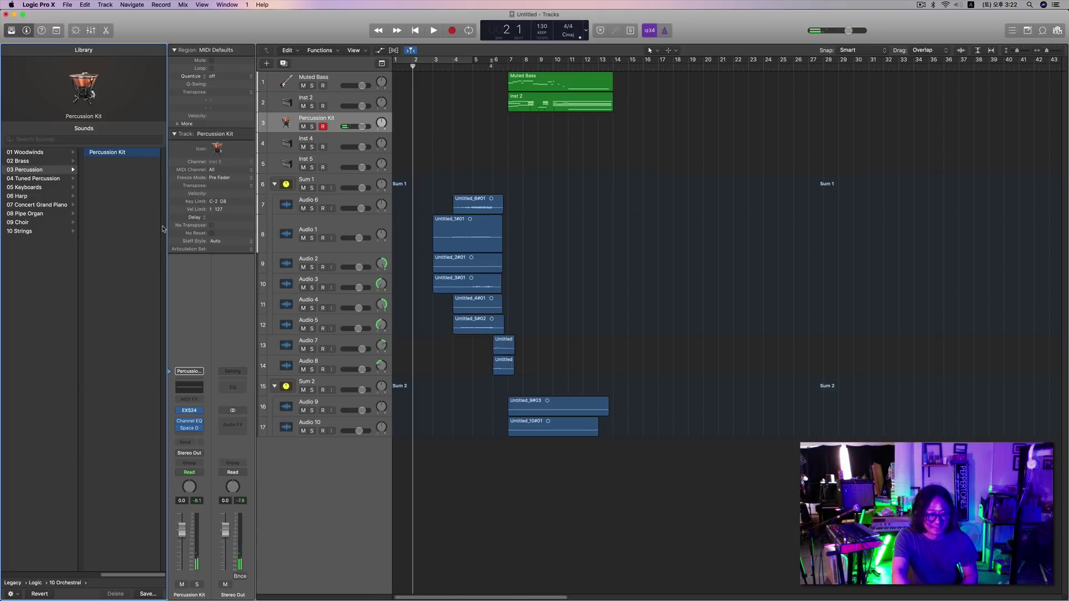
pyautogui.press('space')
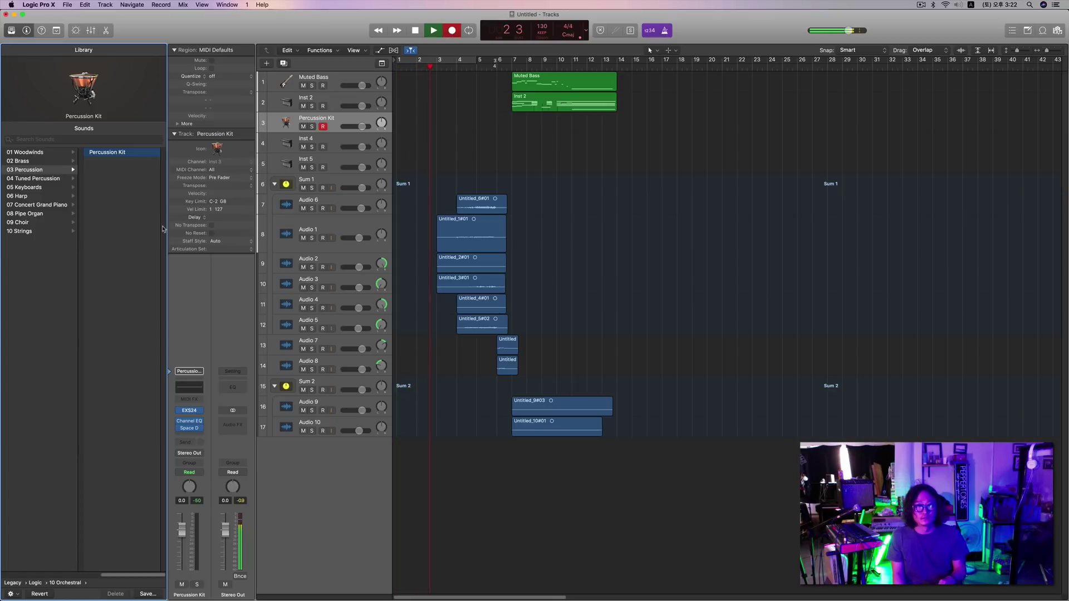
pyautogui.press('r')
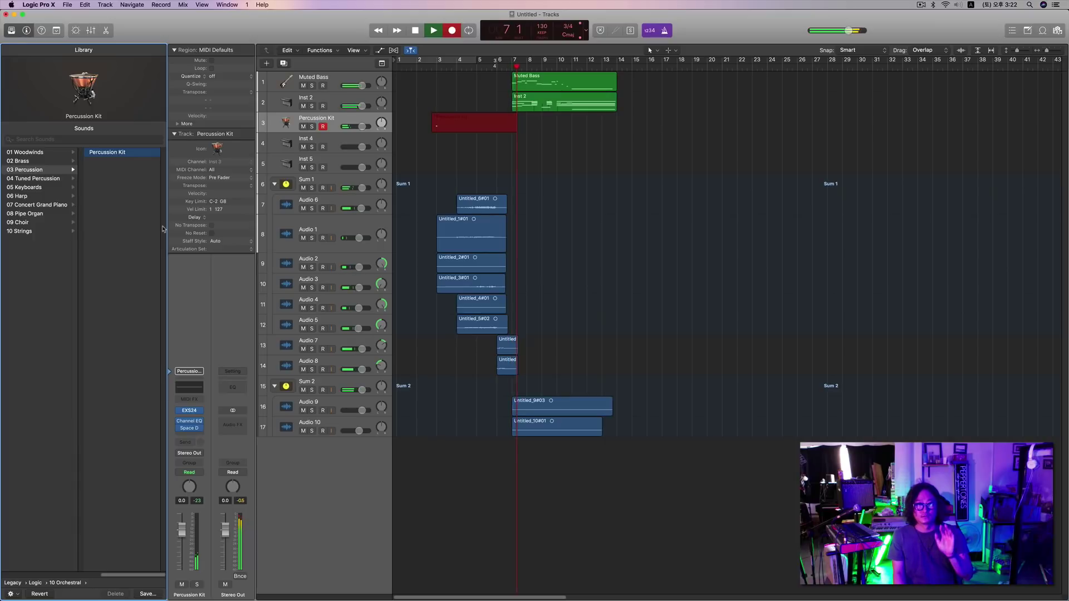
pyautogui.press('space')
pyautogui.press('space')
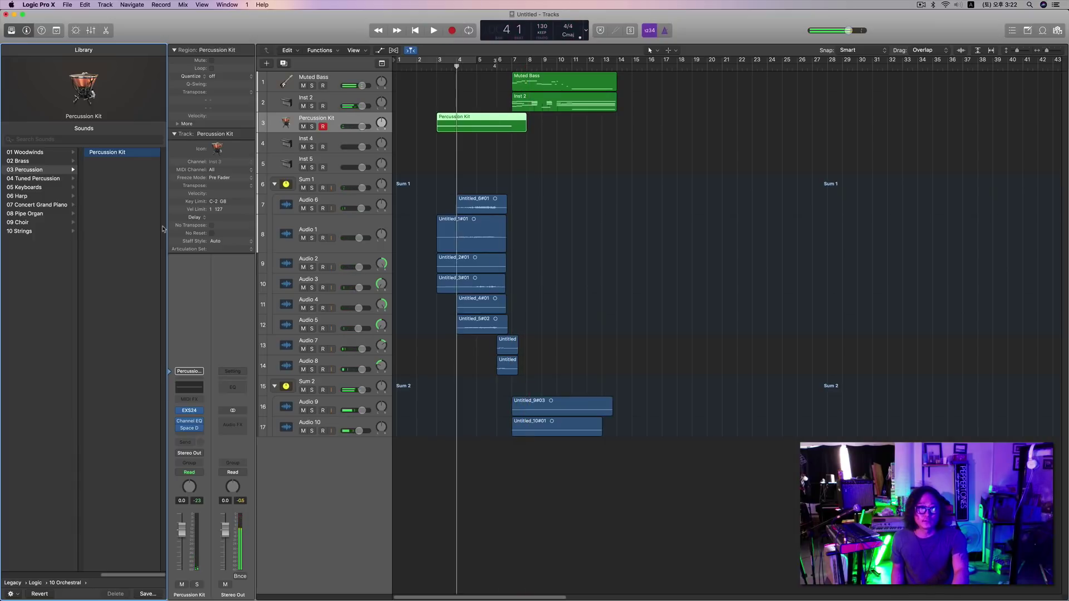
# Quantize the recorded percussion region to 1/16 Triplet (1/24) and play it back up to bar 7.
pyautogui.press('q')
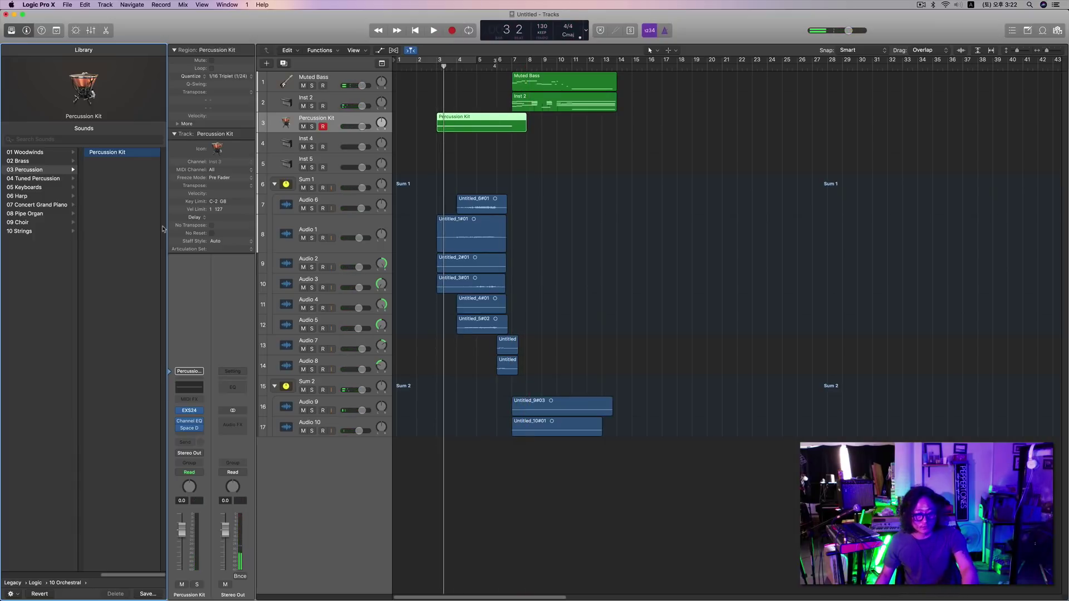
pyautogui.press('space')
pyautogui.press('space')
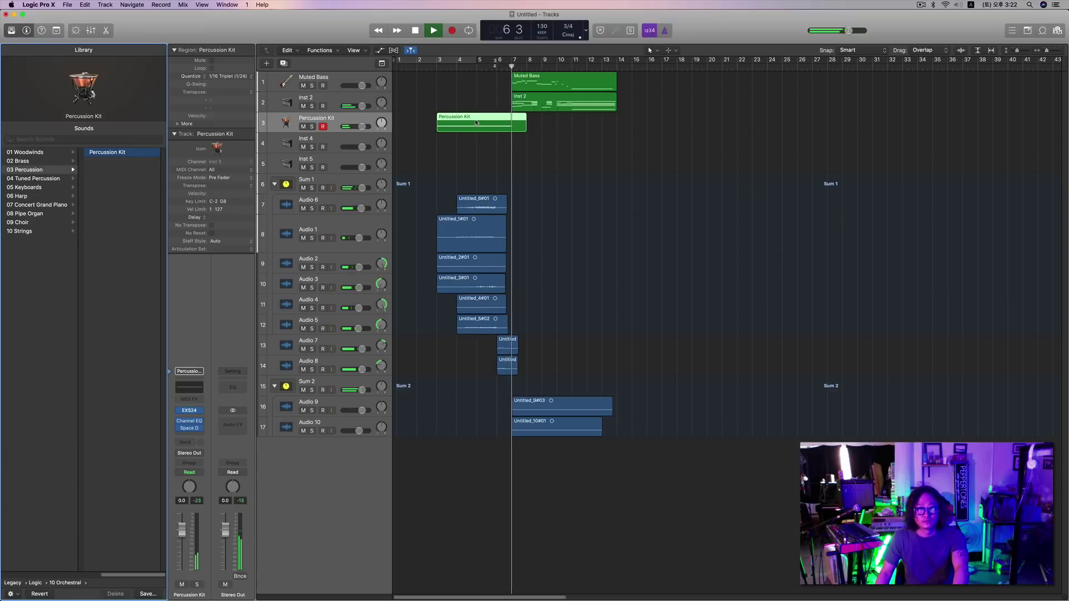
pyautogui.press('space')
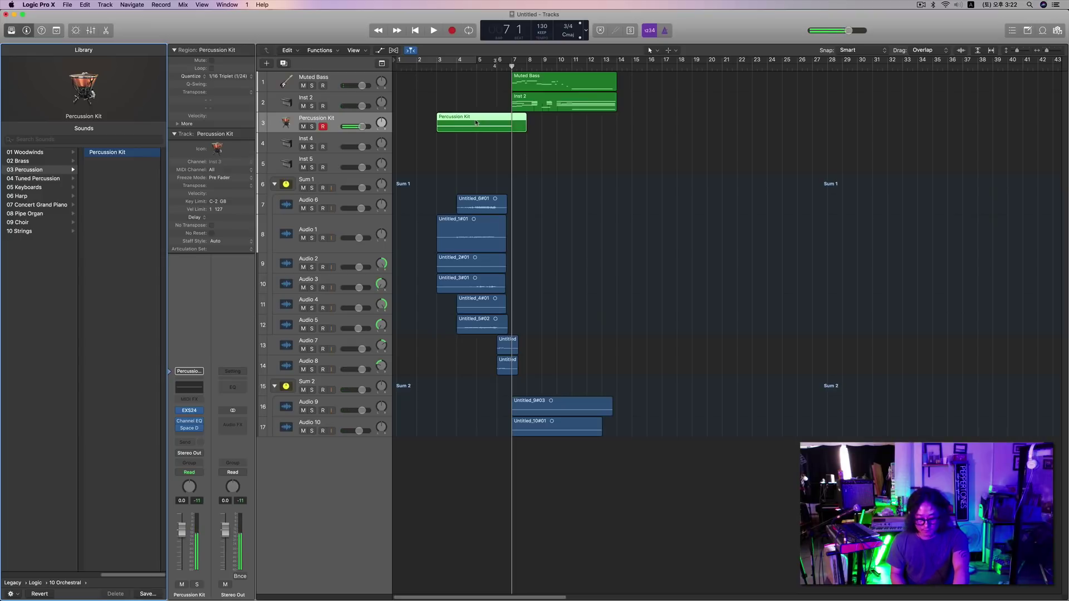
# Play the lead-in to bar 7, and record a second percussion part from bar 7 to bar 14.
pyautogui.press(',')
pyautogui.press(',')
pyautogui.press('space')
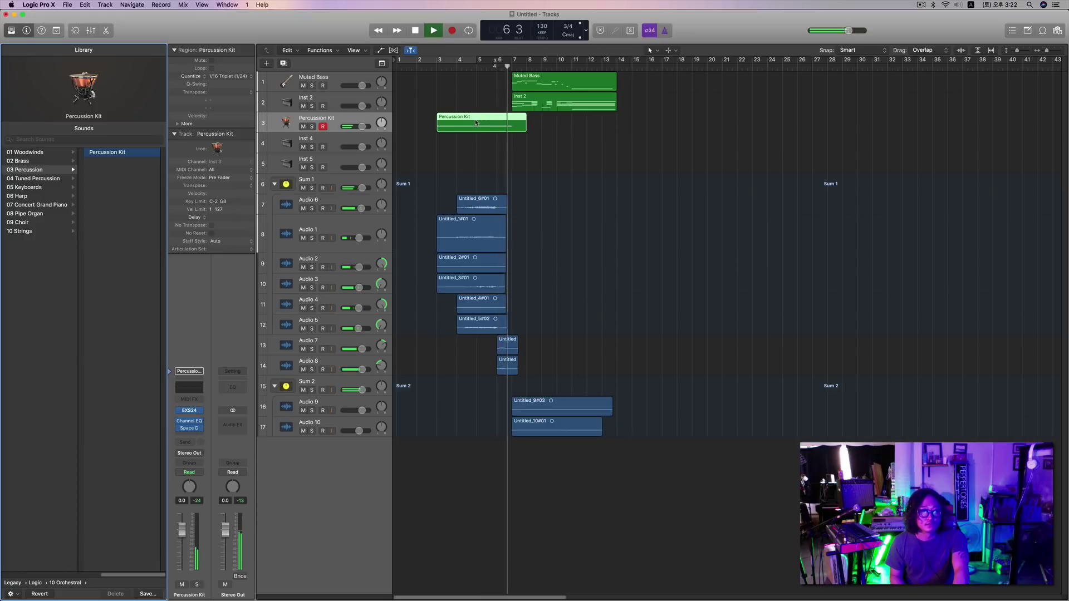
pyautogui.press('space')
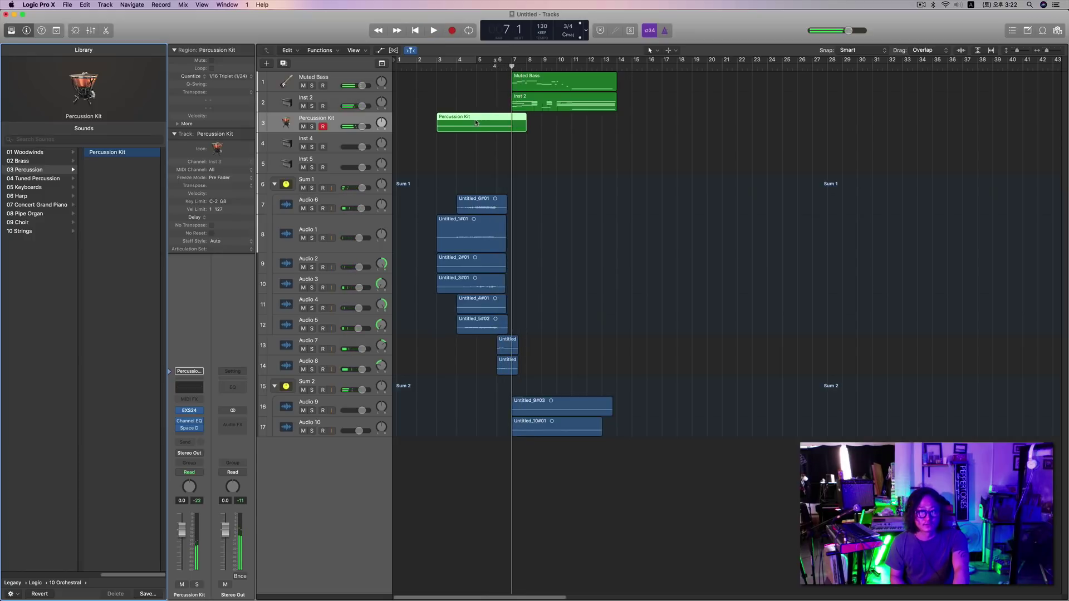
pyautogui.press('space')
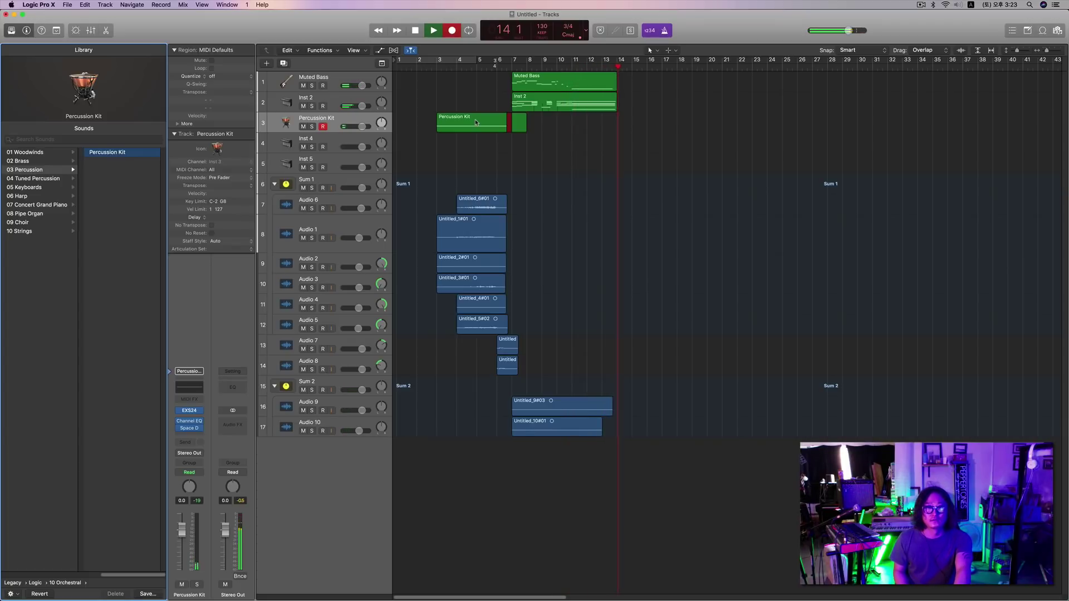
pyautogui.press('space')
# Audition the second percussion take from bar 7 to bar 9.
pyautogui.press(',')
pyautogui.press(',')
pyautogui.press(',')
pyautogui.press(',')
pyautogui.press(',')
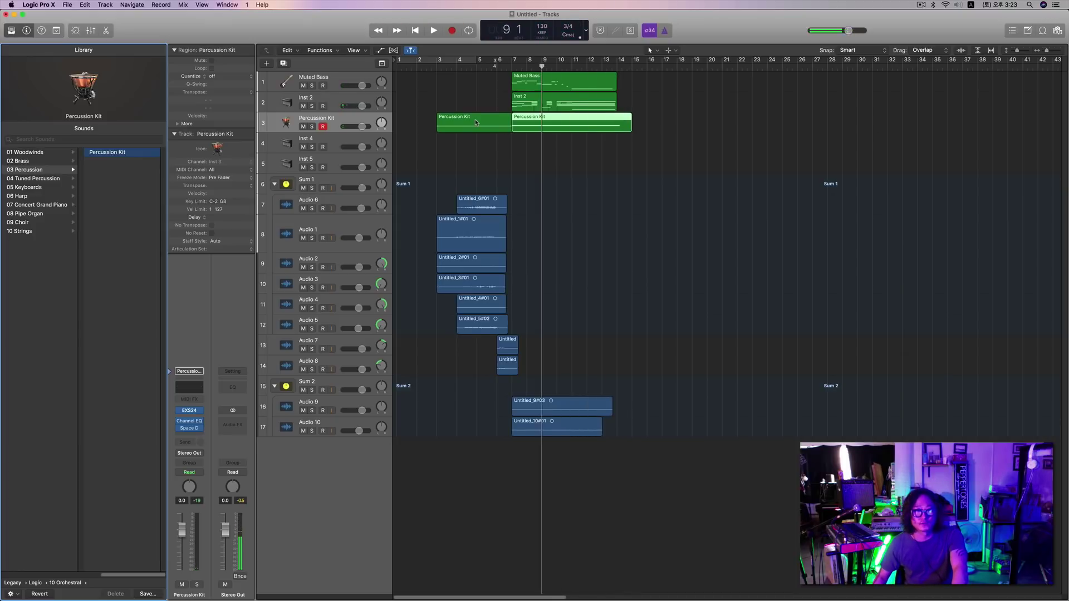
pyautogui.press(',')
pyautogui.press(',')
pyautogui.press(',')
pyautogui.press('space')
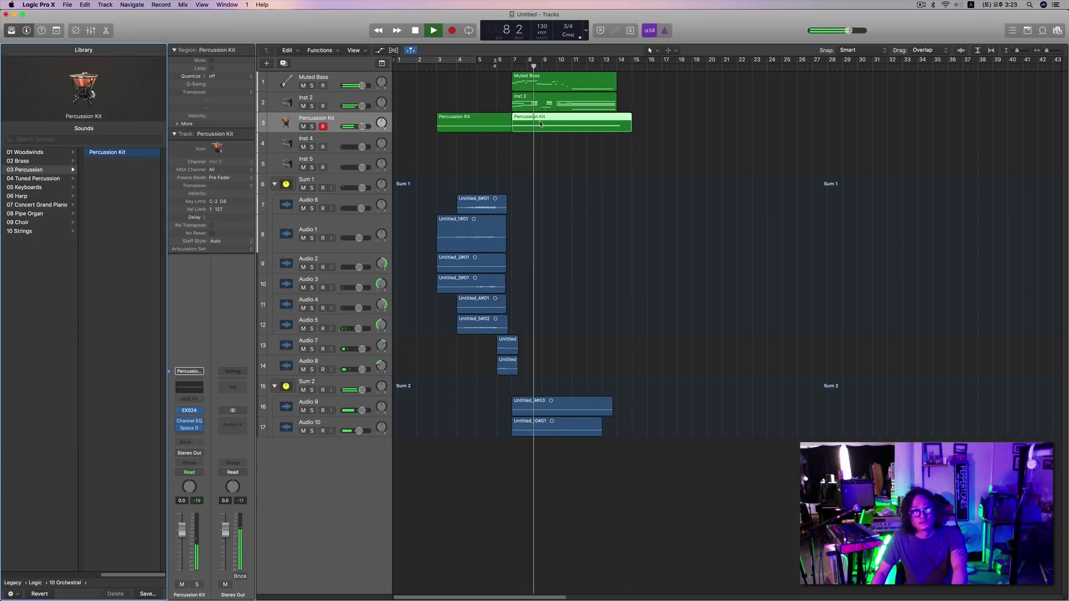
pyautogui.press('space')
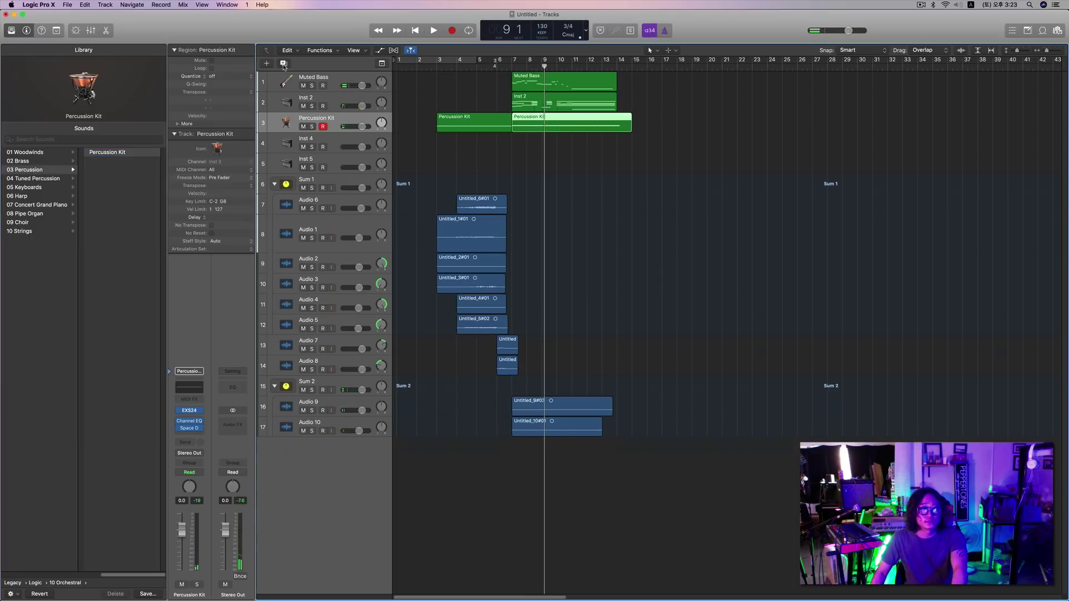
# Move the bar 7 percussion region onto a duplicate of the Percussion Kit track and lower that track's volume to -6.8 dB.
pyautogui.click(284, 65)
pyautogui.moveTo(557, 124); pyautogui.dragTo(557, 143)
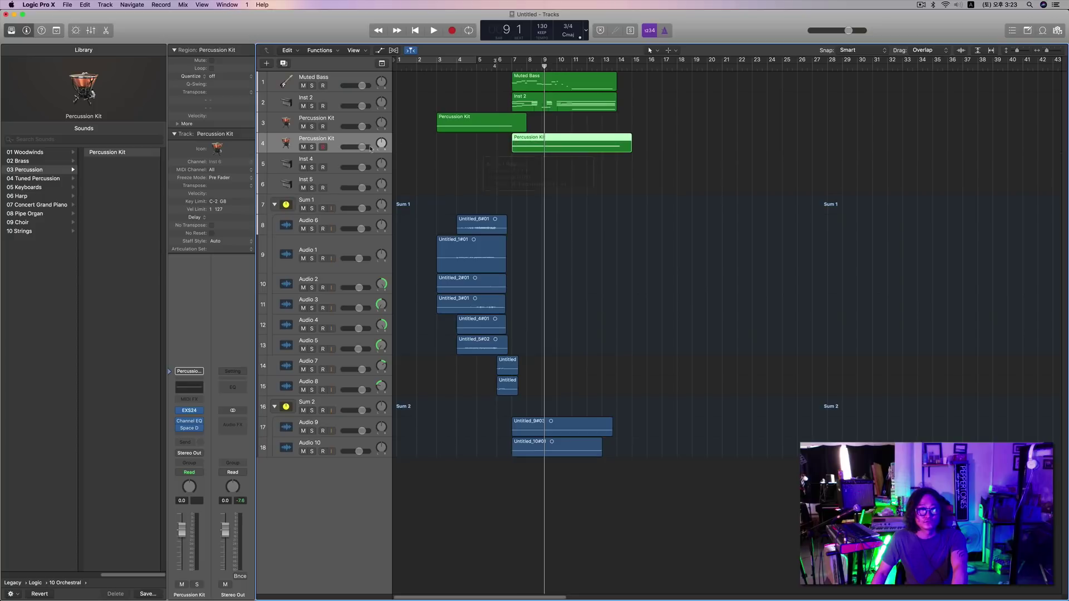
pyautogui.moveTo(371, 149); pyautogui.dragTo(343, 147)
# Set the first Percussion Kit track's volume to +0.1 dB and audition its region at bar 3.
pyautogui.press(',')
pyautogui.press(',')
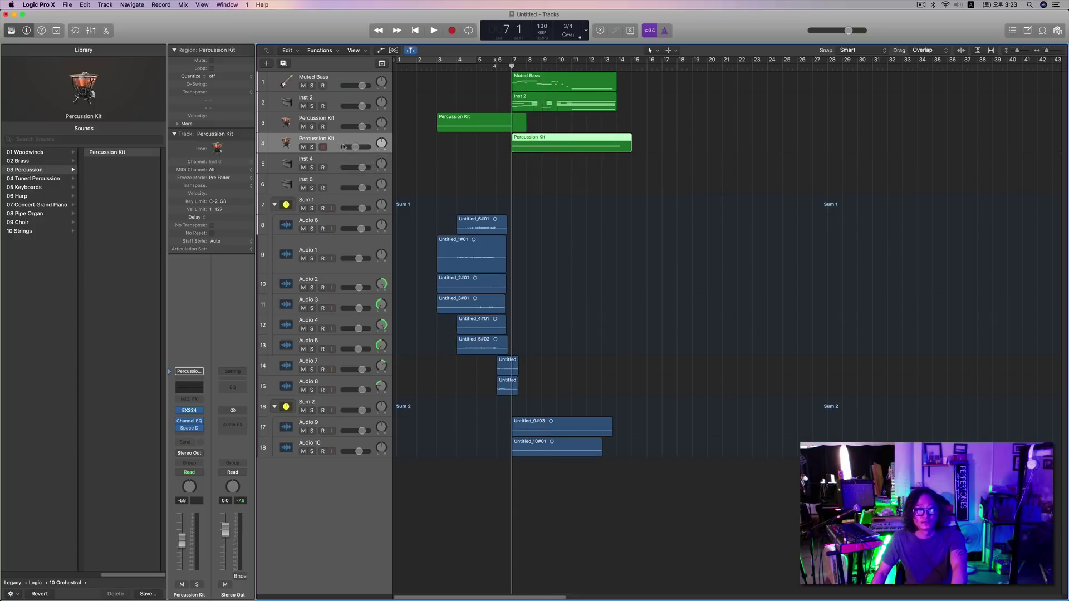
pyautogui.click(333, 118)
pyautogui.press(',')
pyautogui.press(',')
pyautogui.press(',')
pyautogui.press(',')
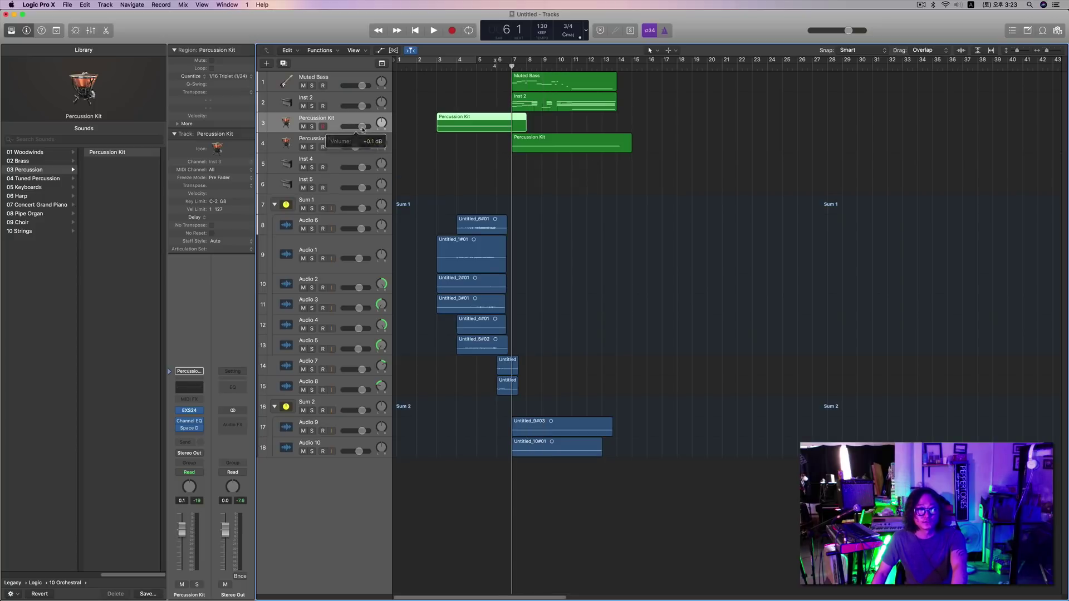
pyautogui.press('space')
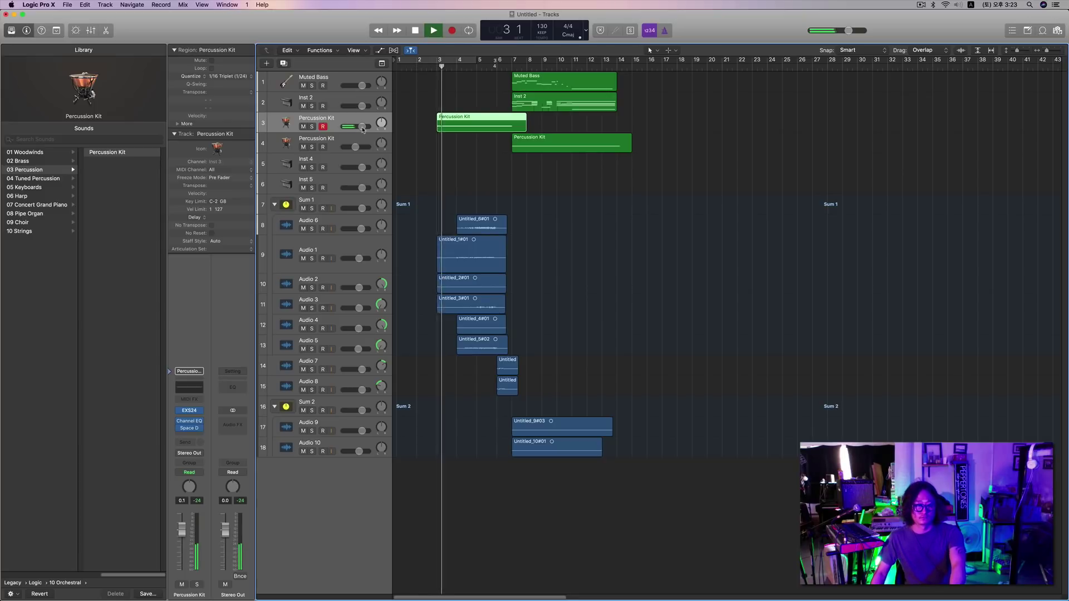
pyautogui.press('space')
# Raise the tam-tam note at bar 3 to velocity 97 with the Velocity tool in the Piano Roll, and play it back.
pyautogui.doubleClick(472, 126)
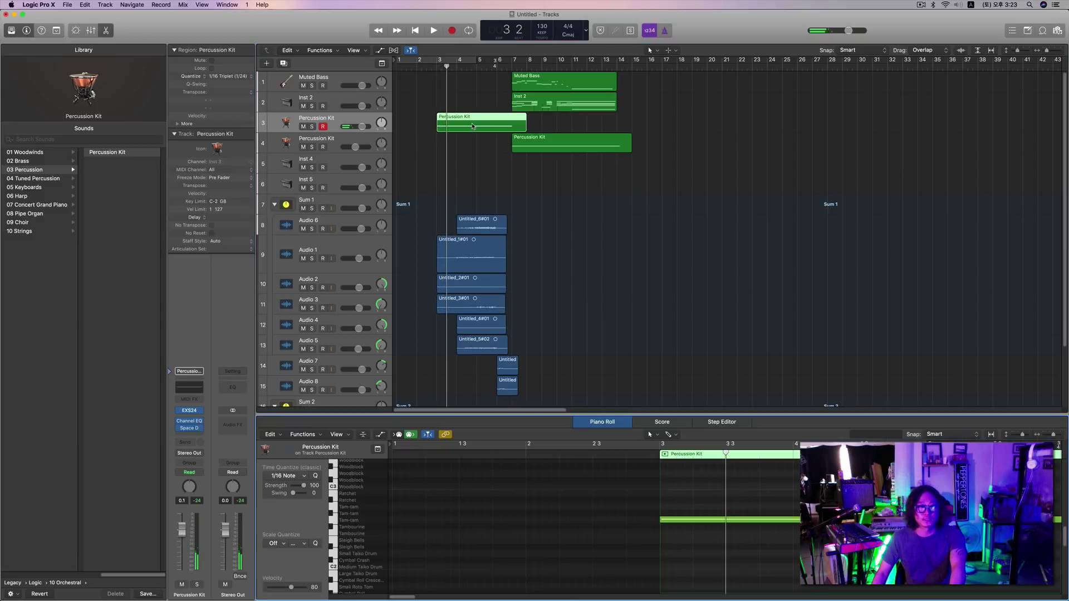
pyautogui.click(691, 521)
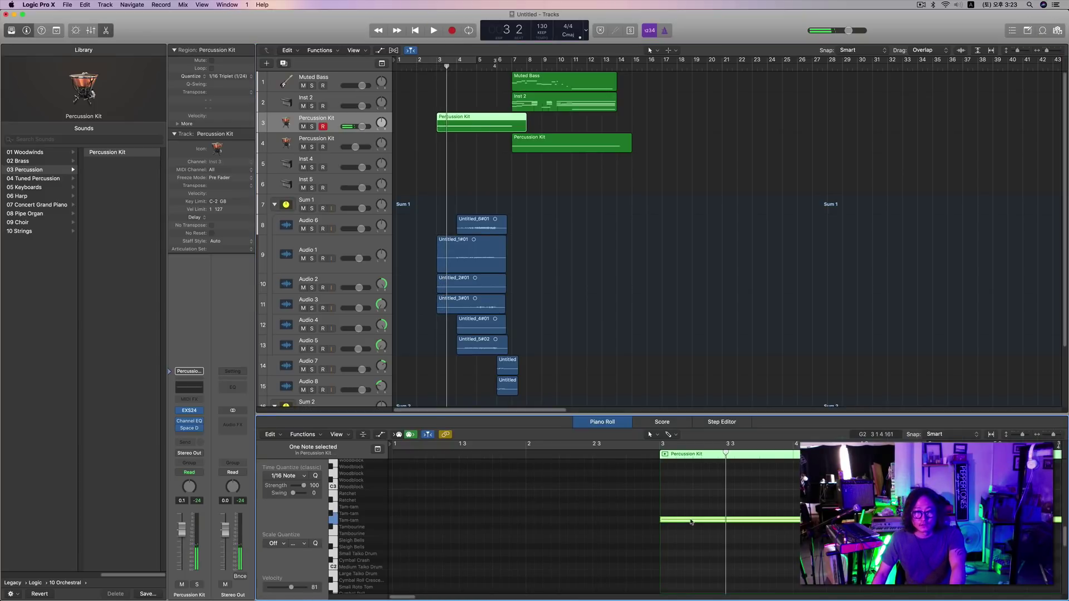
pyautogui.click(649, 434)
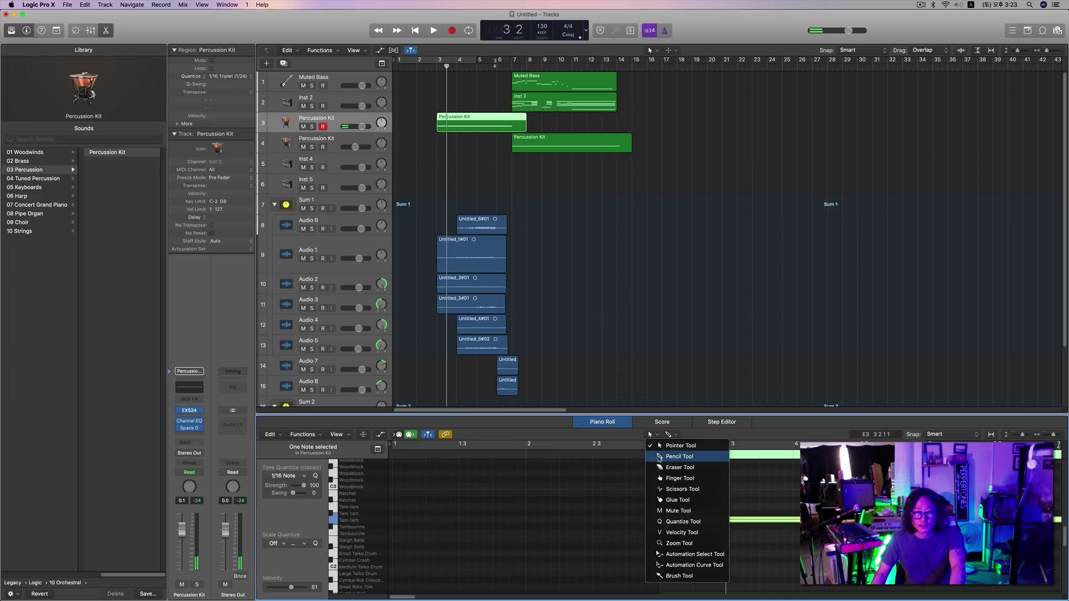
pyautogui.click(689, 527)
pyautogui.moveTo(689, 528); pyautogui.dragTo(694, 506)
pyautogui.press('space')
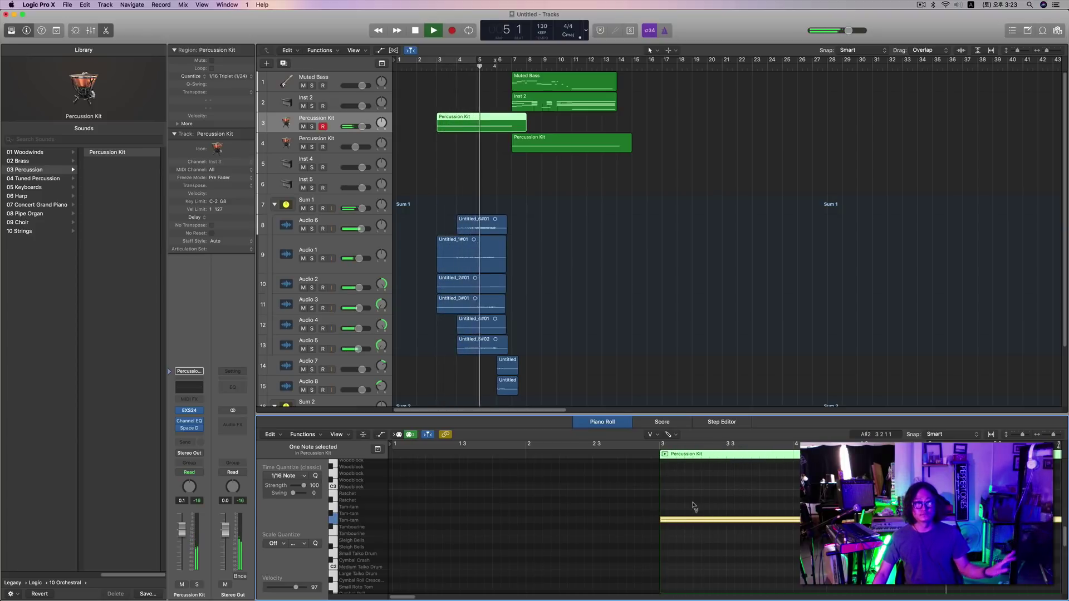
# Record a percussion part on the first Percussion Kit track from bar 8 to bar 14, starting playback at bar 7.
pyautogui.click(362, 130)
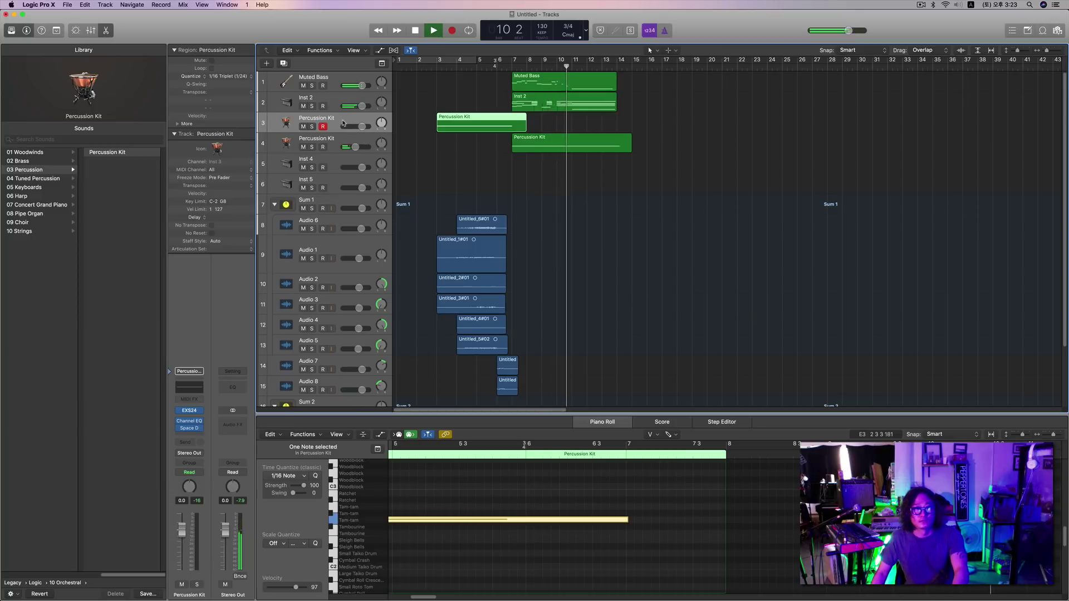
pyautogui.press('space')
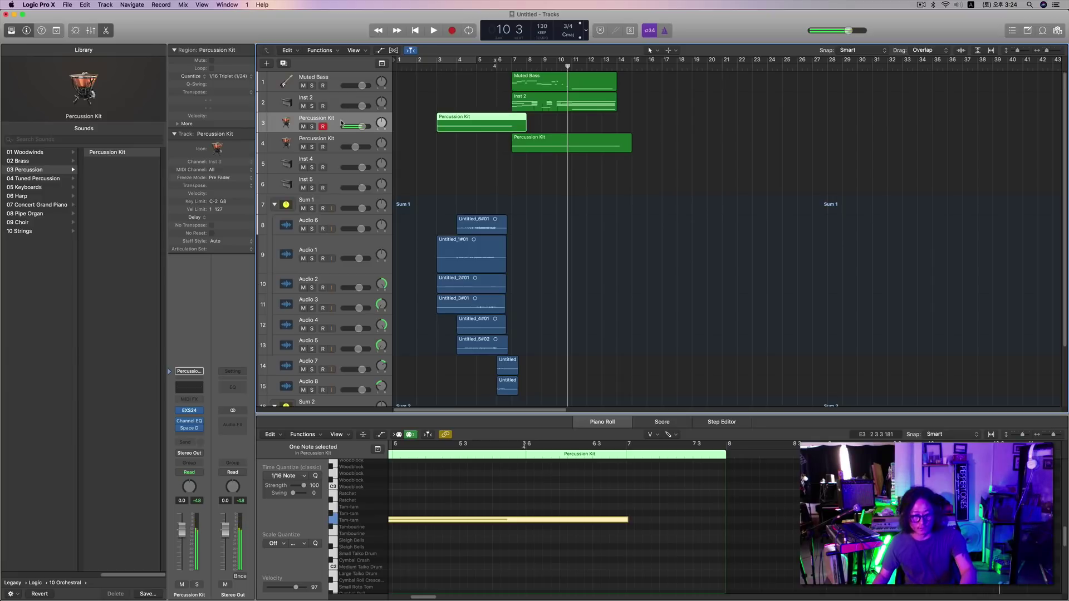
pyautogui.press(',')
pyautogui.press(',')
pyautogui.press(',')
pyautogui.press(',')
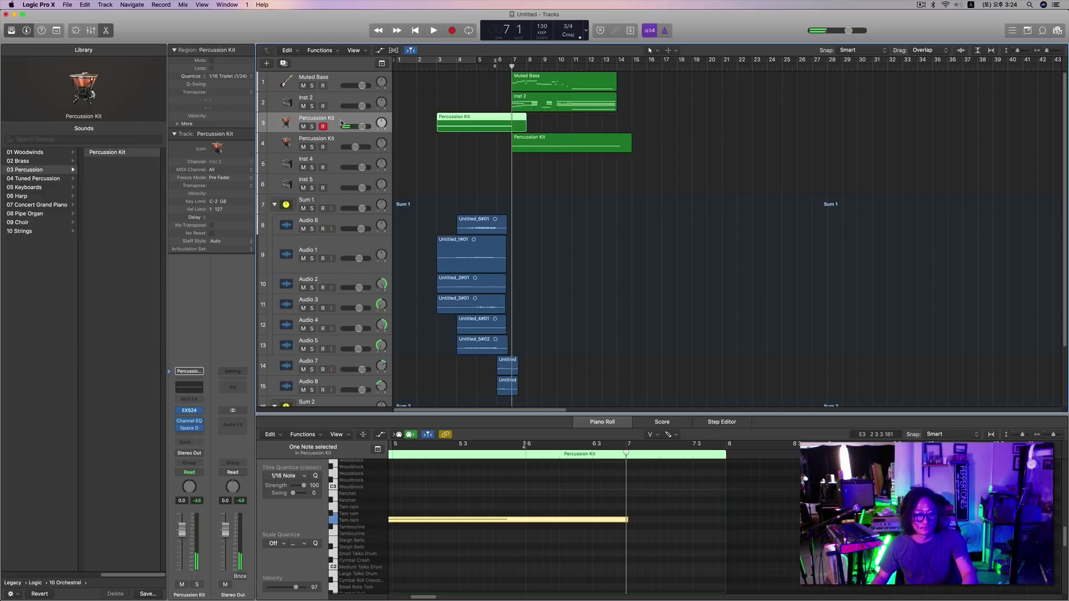
pyautogui.click(342, 123)
pyautogui.press('space')
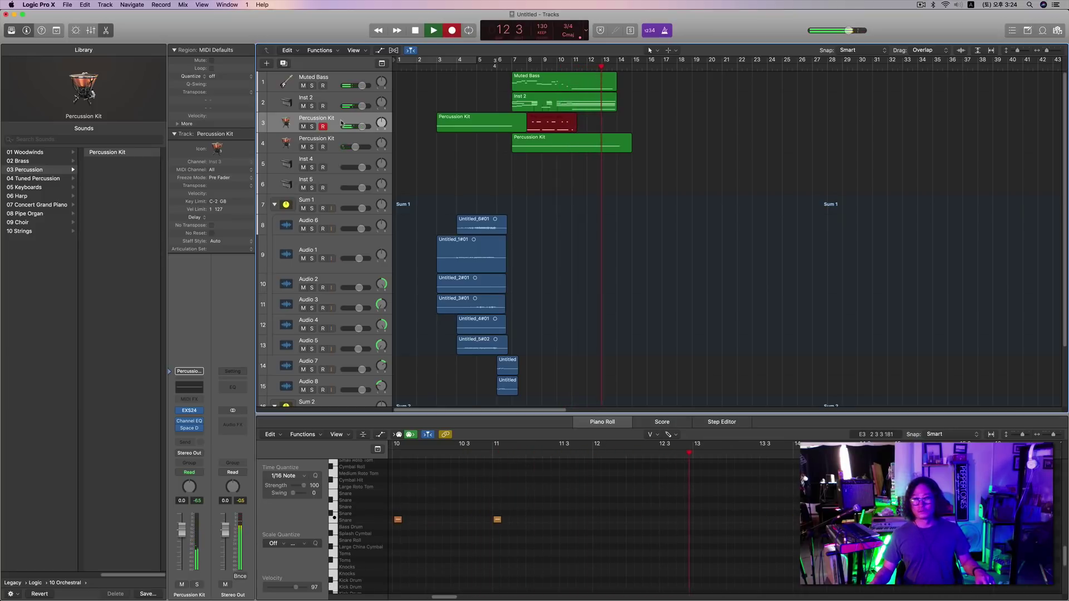
pyautogui.press('space')
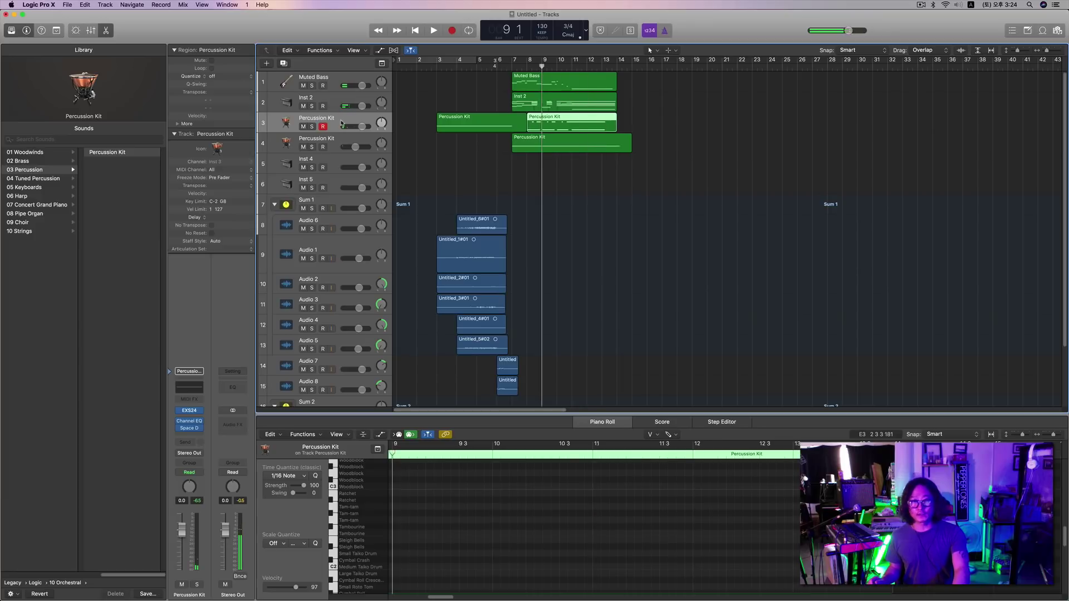
# Audition the newly recorded percussion part from bar 7 to bar 12.
pyautogui.press(',')
pyautogui.press(',')
pyautogui.press('space')
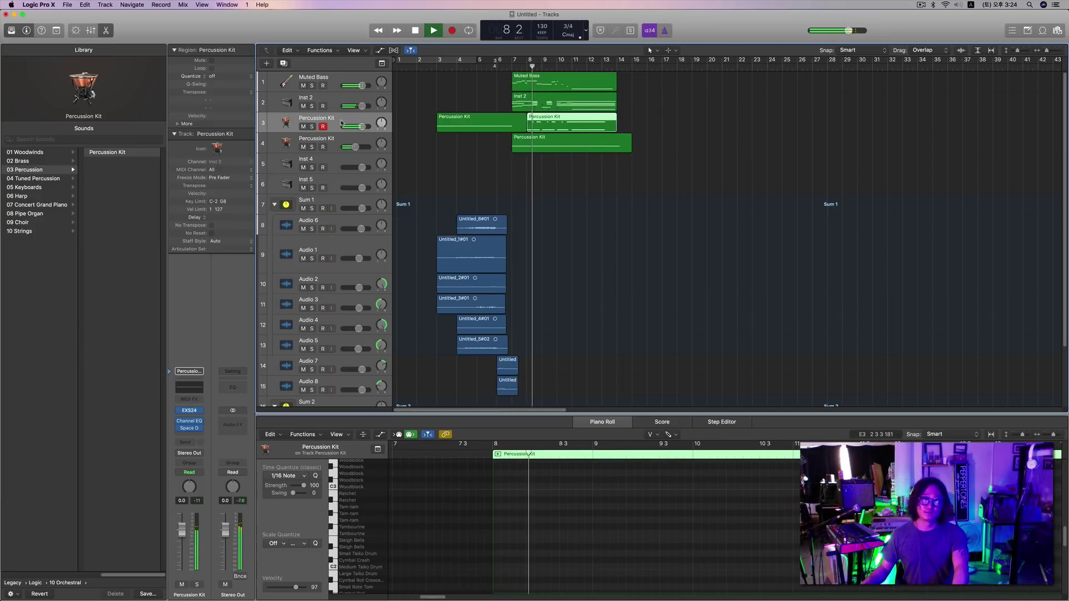
pyautogui.press('q')
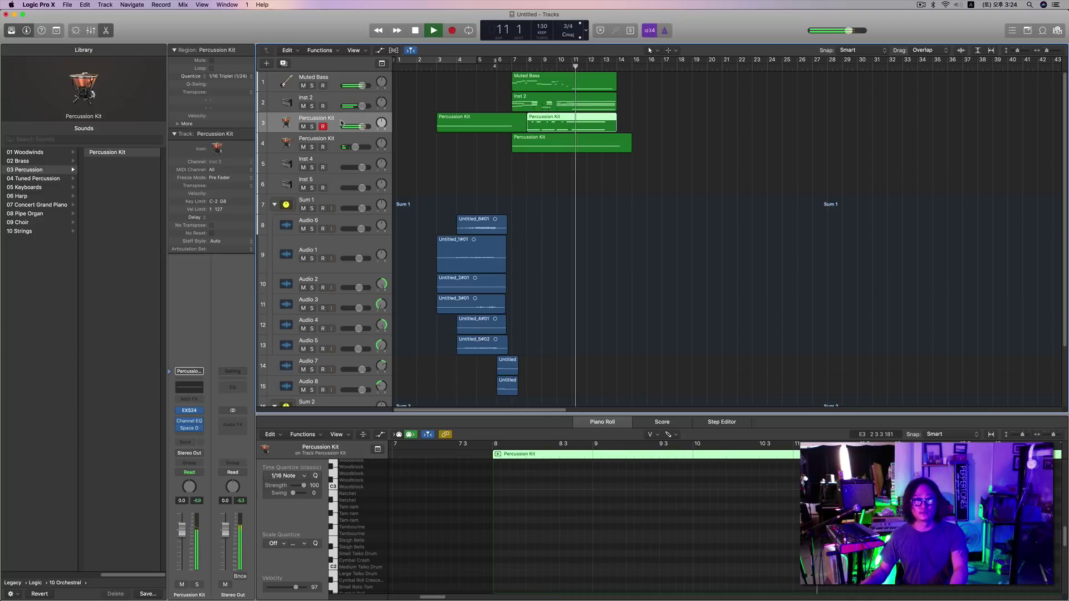
pyautogui.press('space')
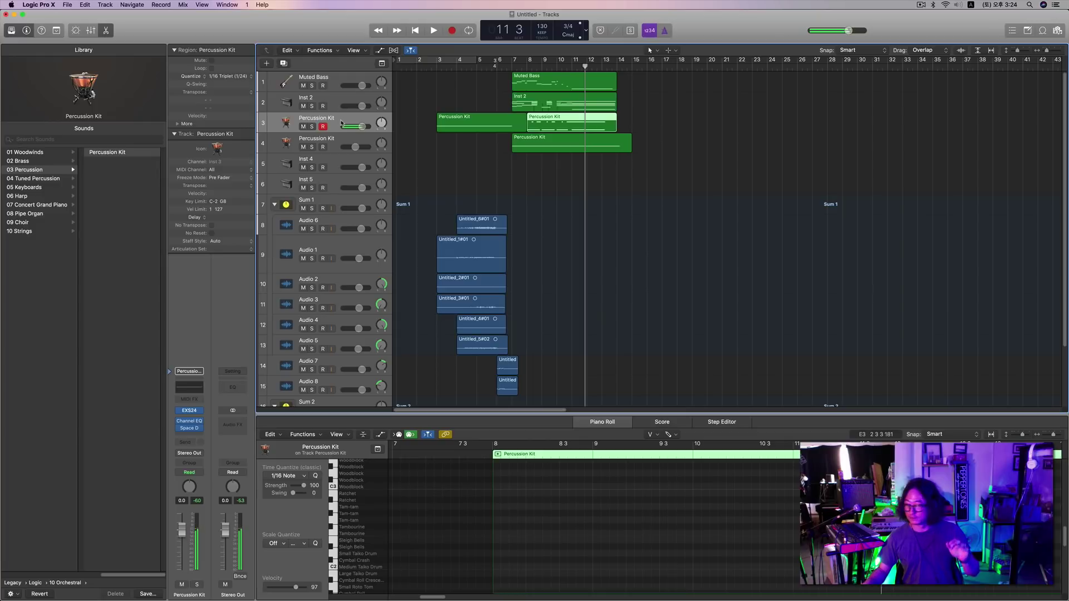
pyautogui.press('space')
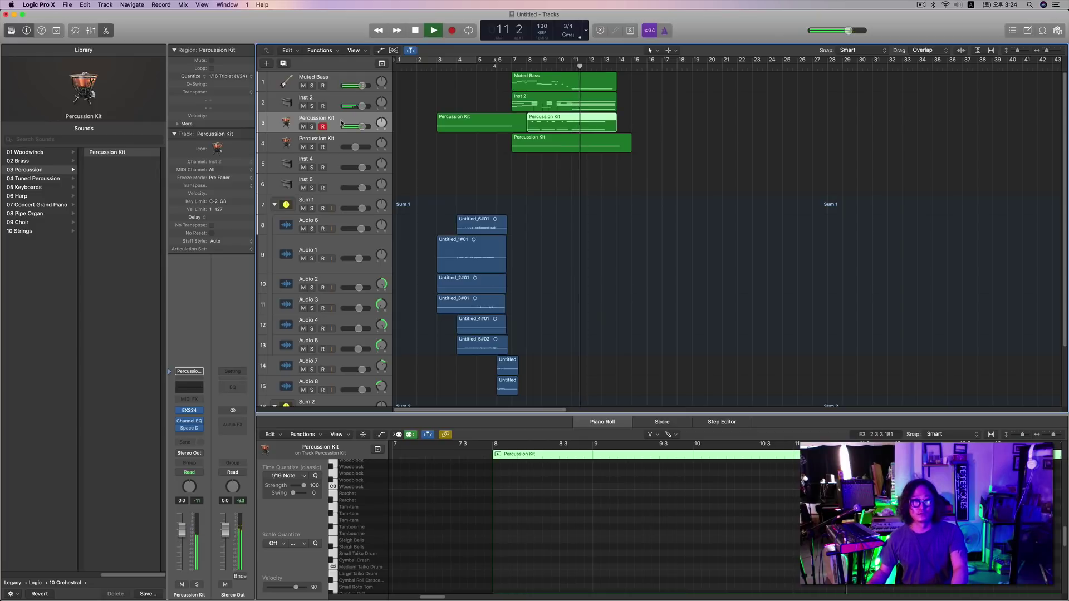
pyautogui.press('space')
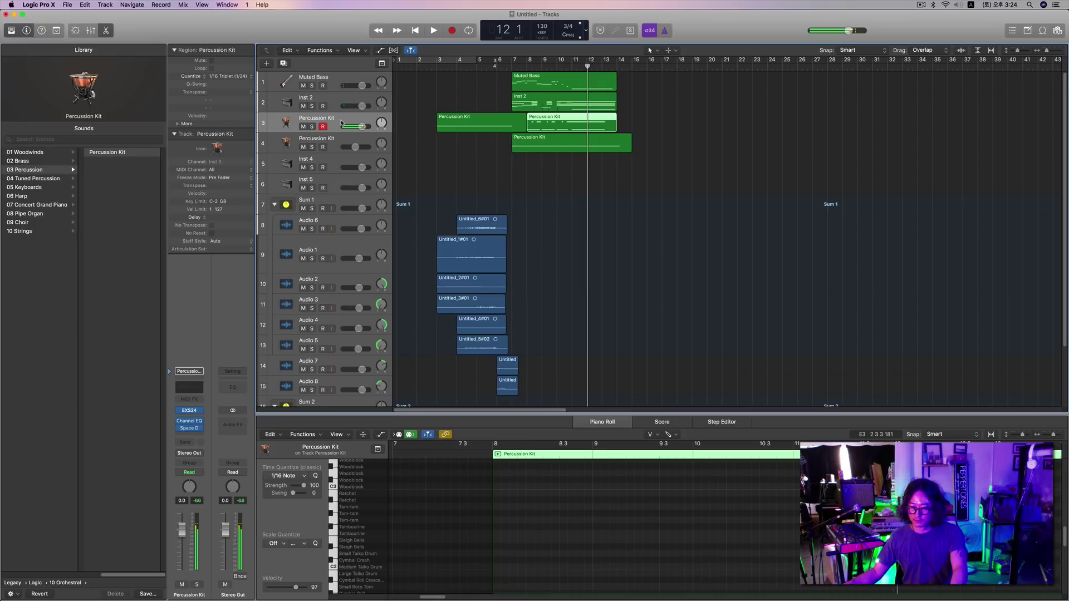
# Replay the percussion recording from bar 10 and again from bar 8.
pyautogui.press(',')
pyautogui.press(',')
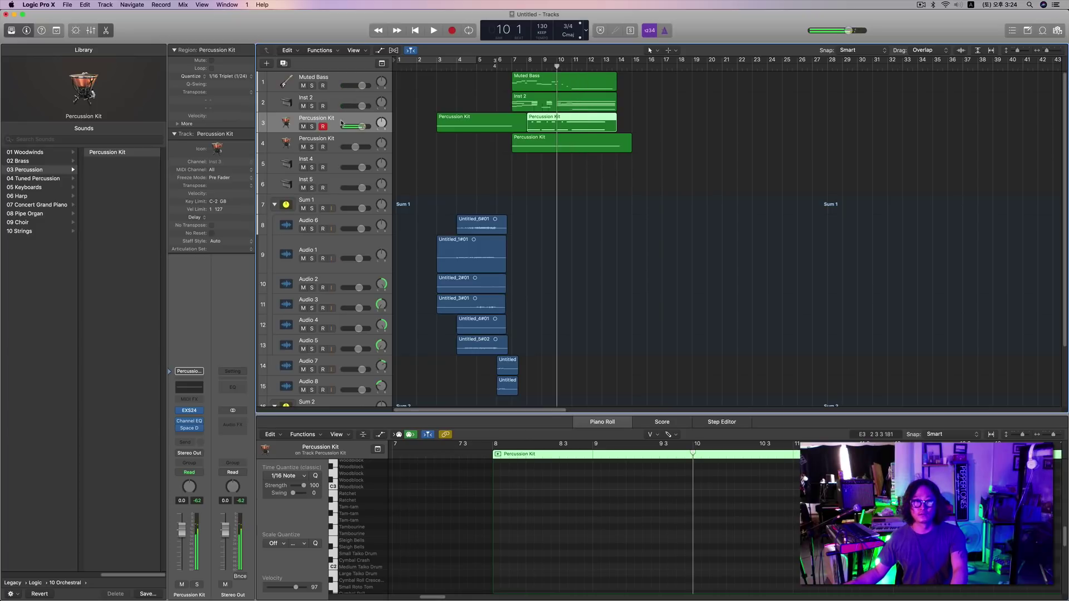
pyautogui.press('space')
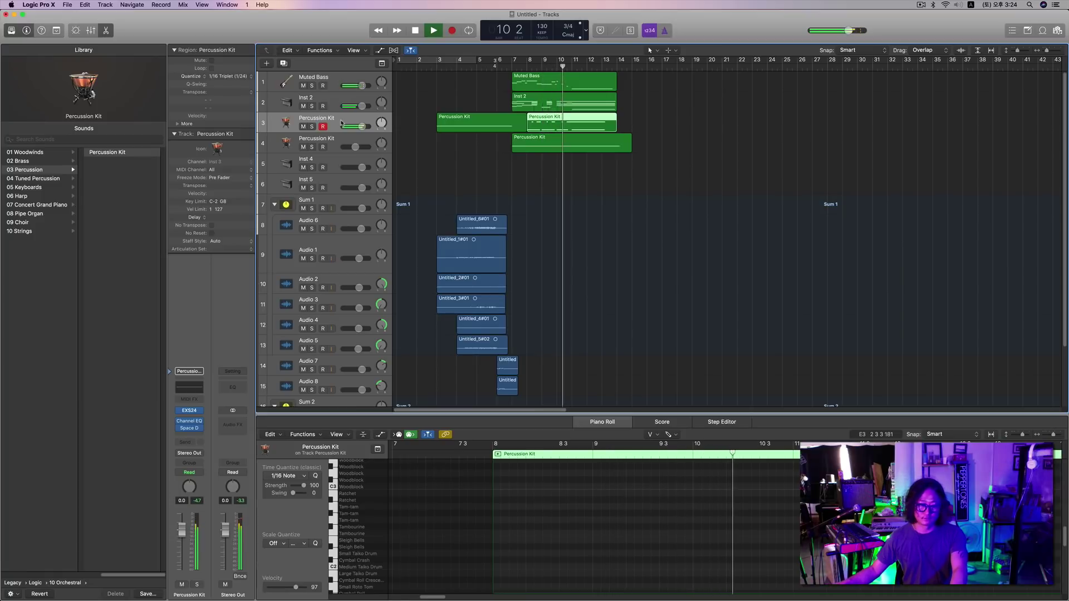
pyautogui.press('space')
pyautogui.press(',')
pyautogui.press(',')
pyautogui.press(',')
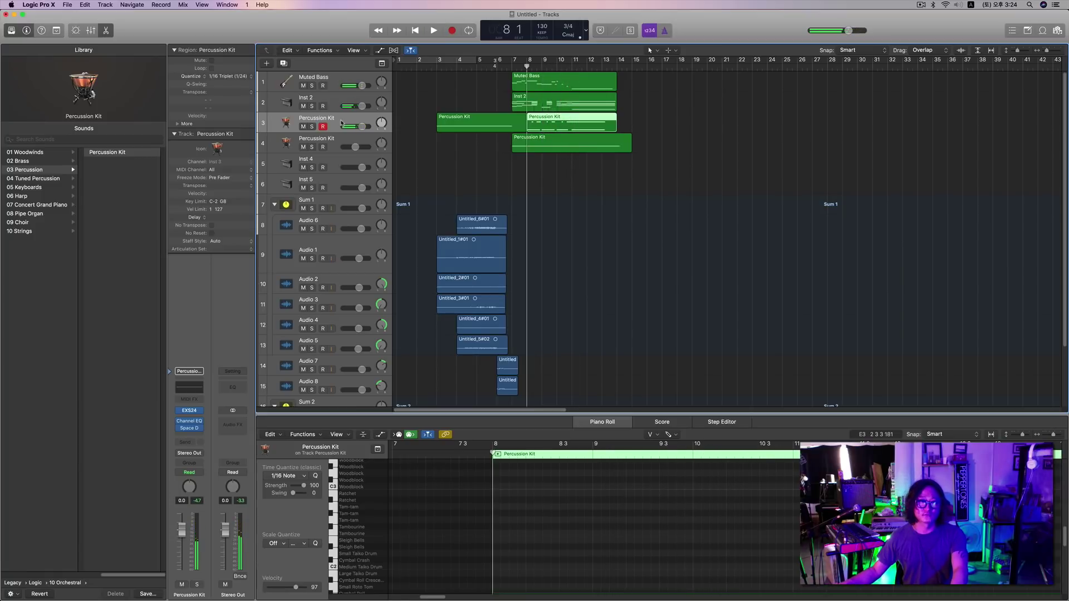
pyautogui.press('space')
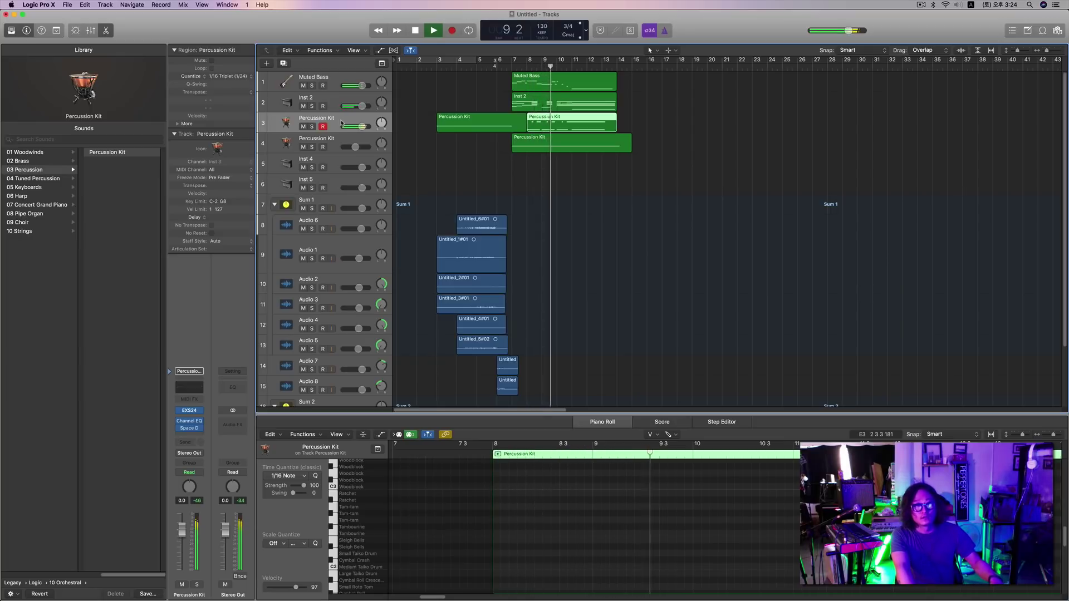
pyautogui.press('space')
pyautogui.press(',')
pyautogui.press(',')
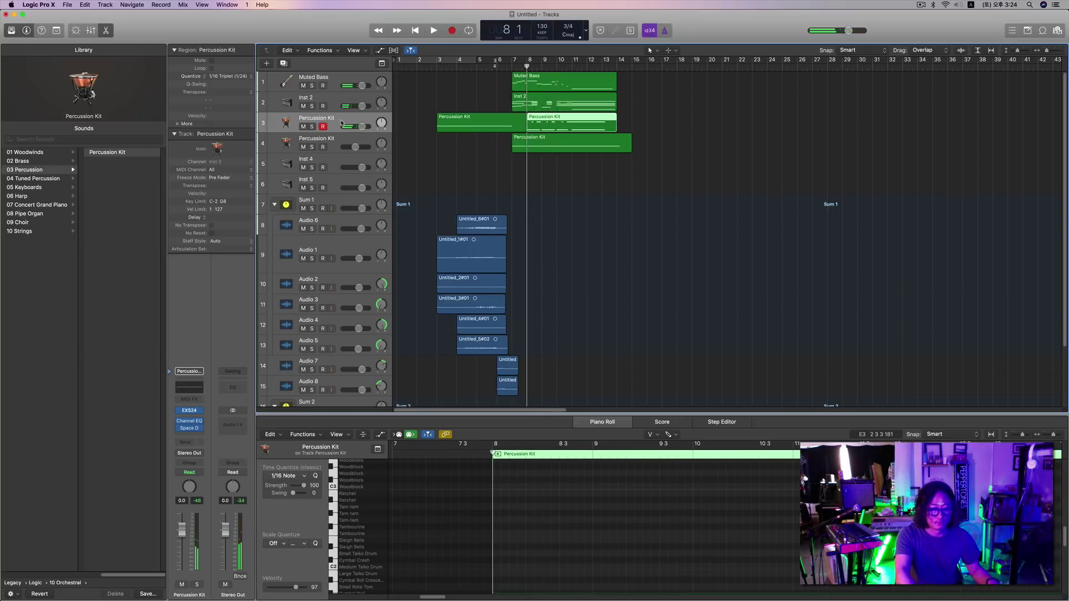
# Record a new snare take over the first Percussion Kit track's part from bar 8 to bar 11.
pyautogui.press('space')
pyautogui.click(342, 123)
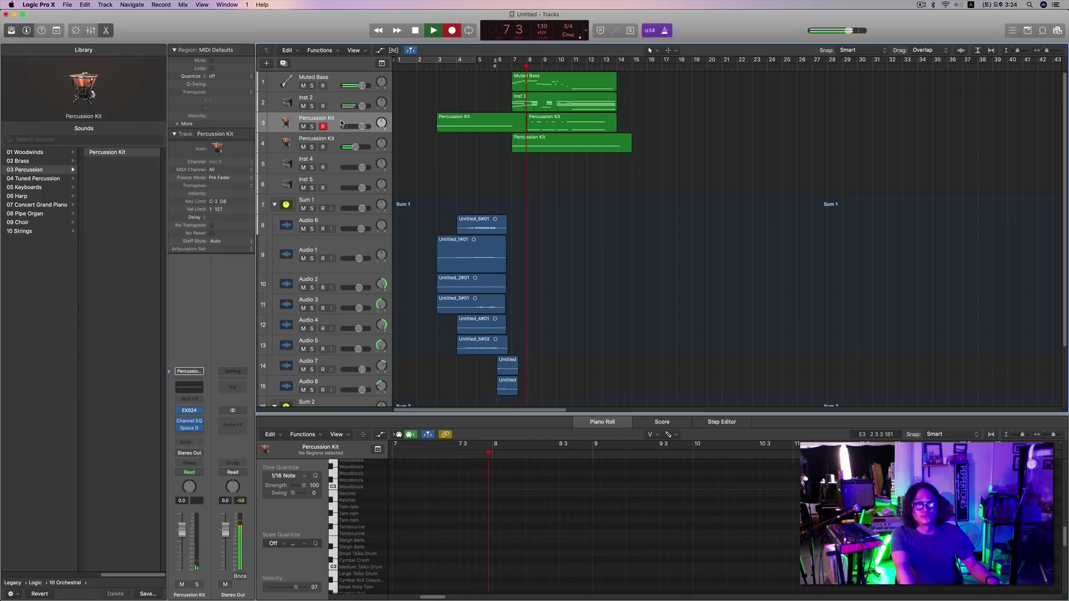
pyautogui.press('r')
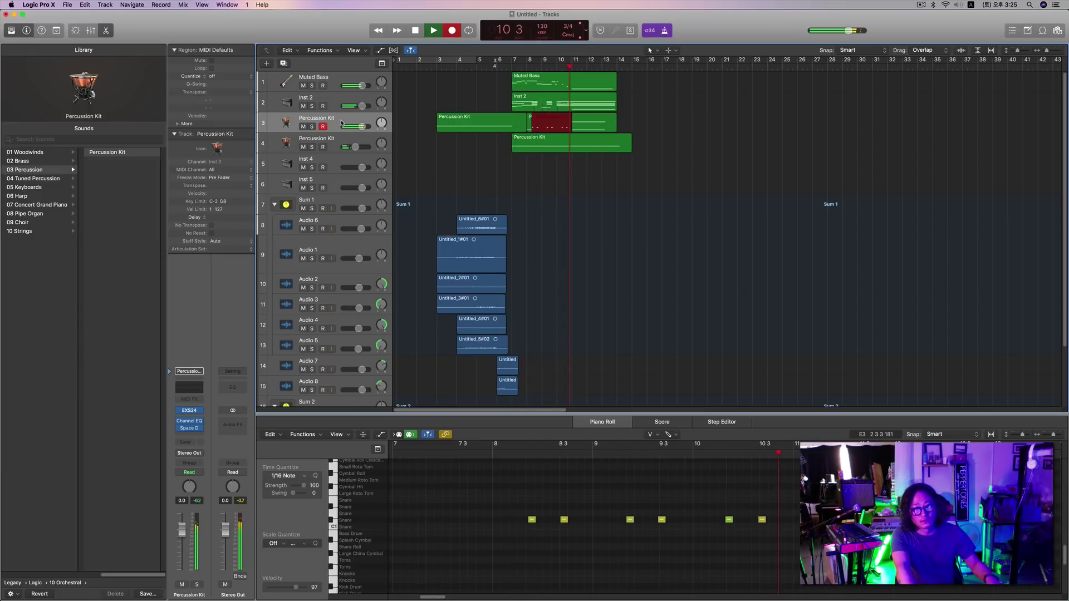
pyautogui.press('space')
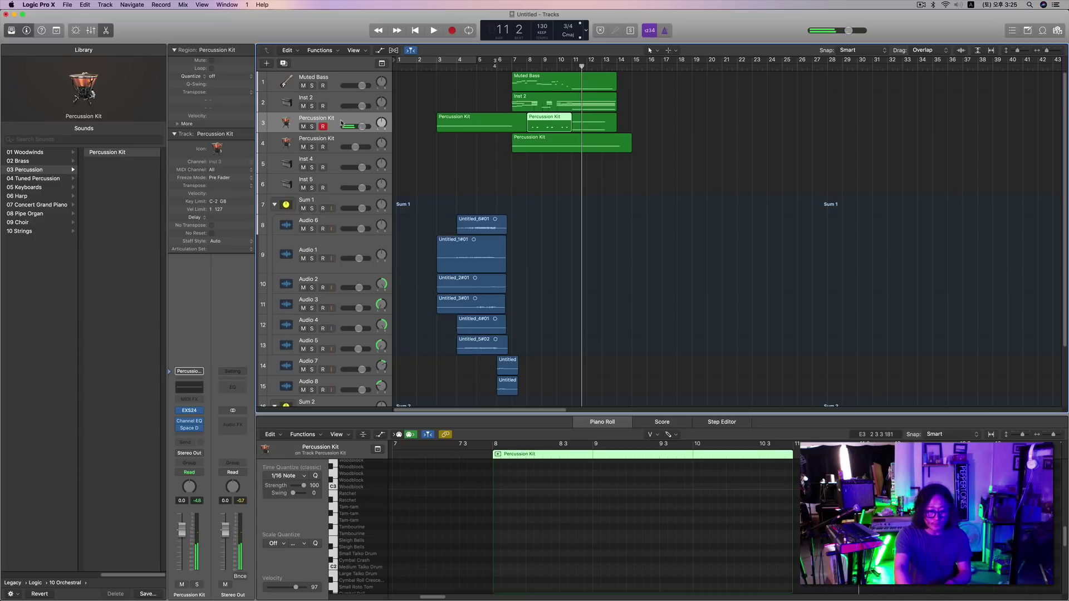
# Audition the new snare take with the bass and electric piano between bar 8 and bar 13.
pyautogui.hotkey('shift', 'space')
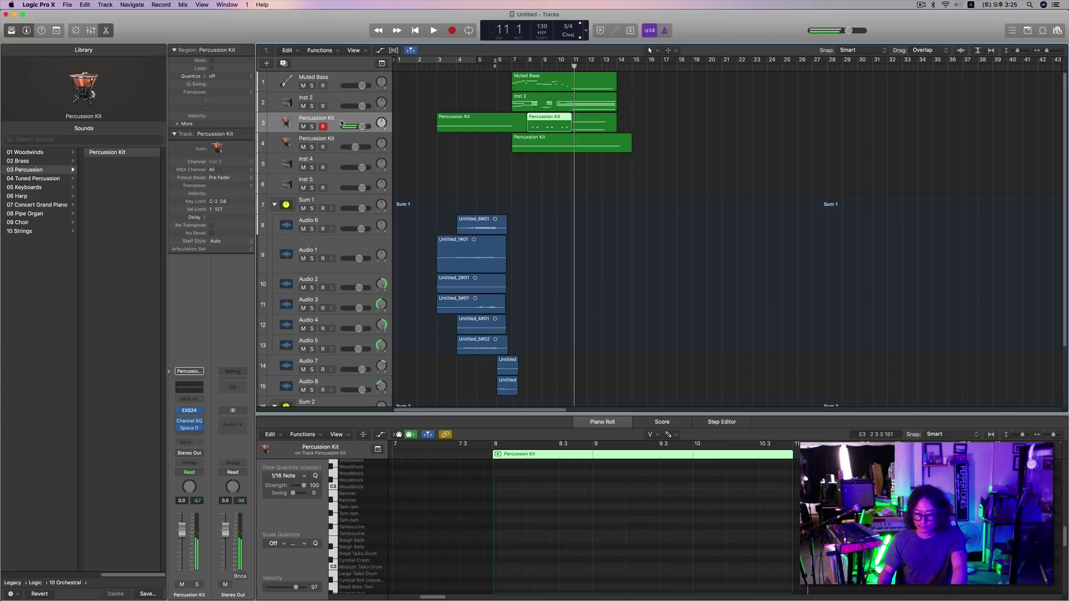
pyautogui.press('space')
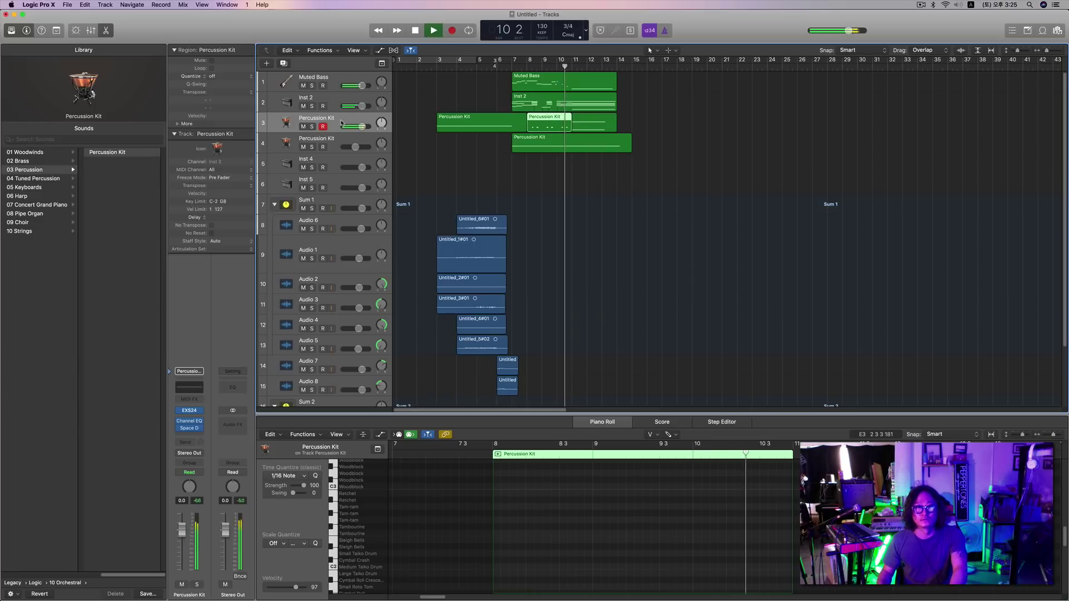
pyautogui.press('space')
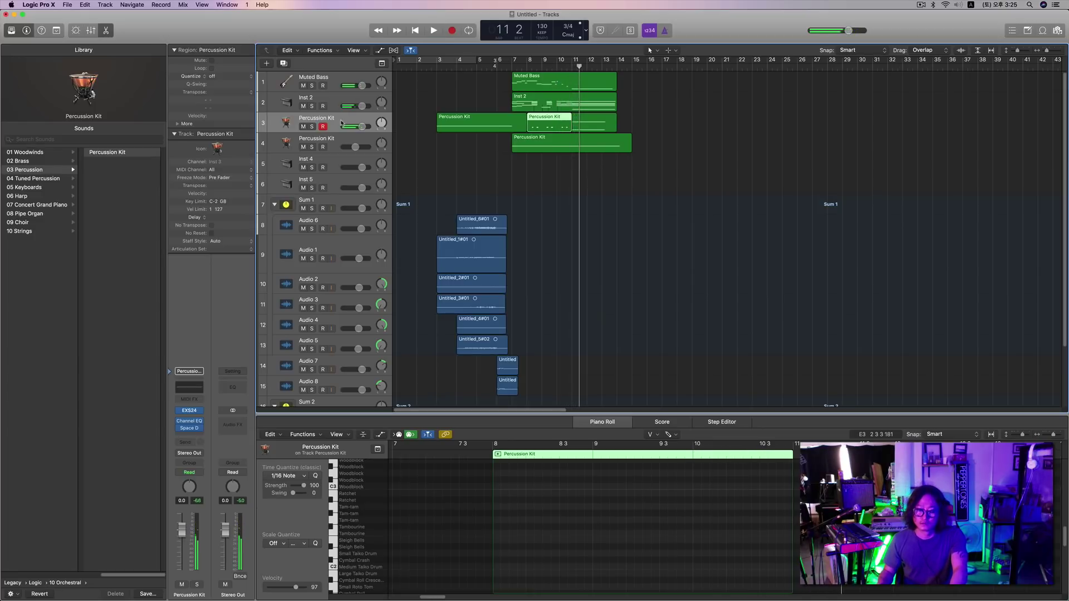
pyautogui.press('space')
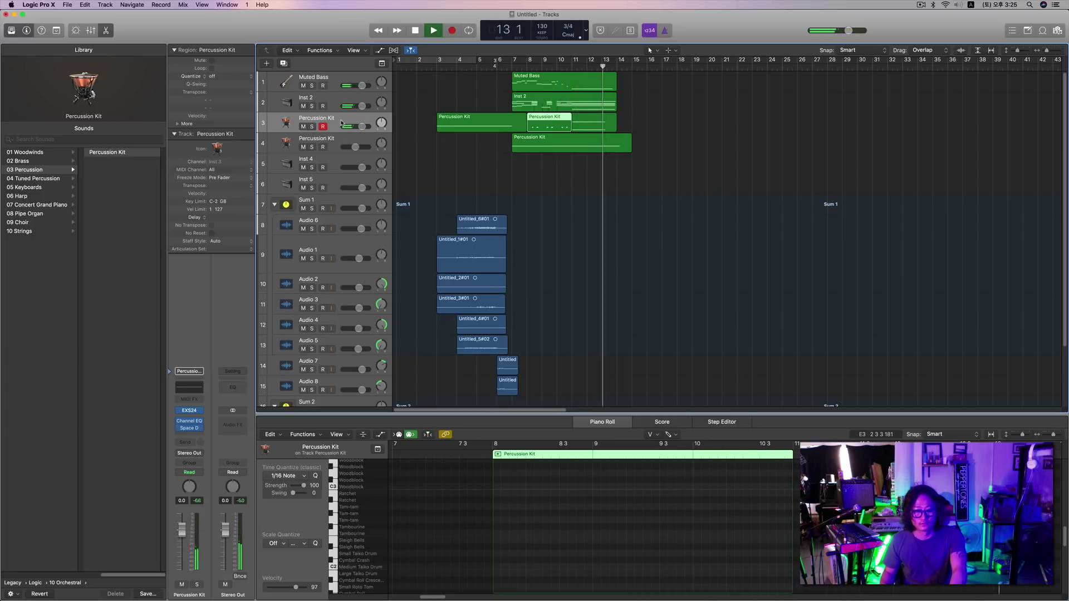
pyautogui.press('space')
pyautogui.press('space')
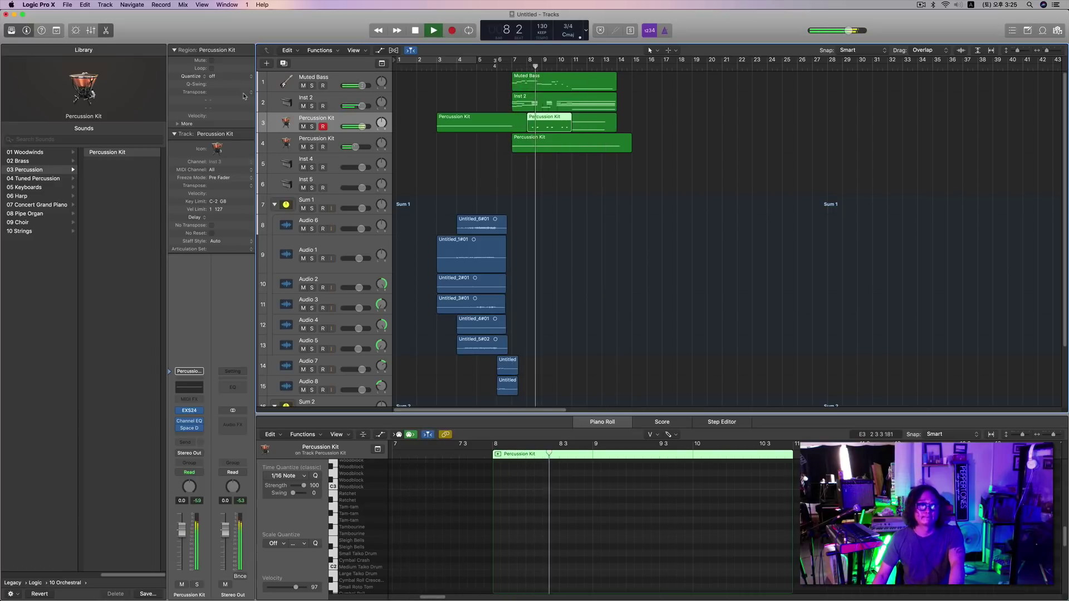
# Quantize the new snare region at bar 8 to 1/16 Note and play it through bar 11.
pyautogui.click(211, 77)
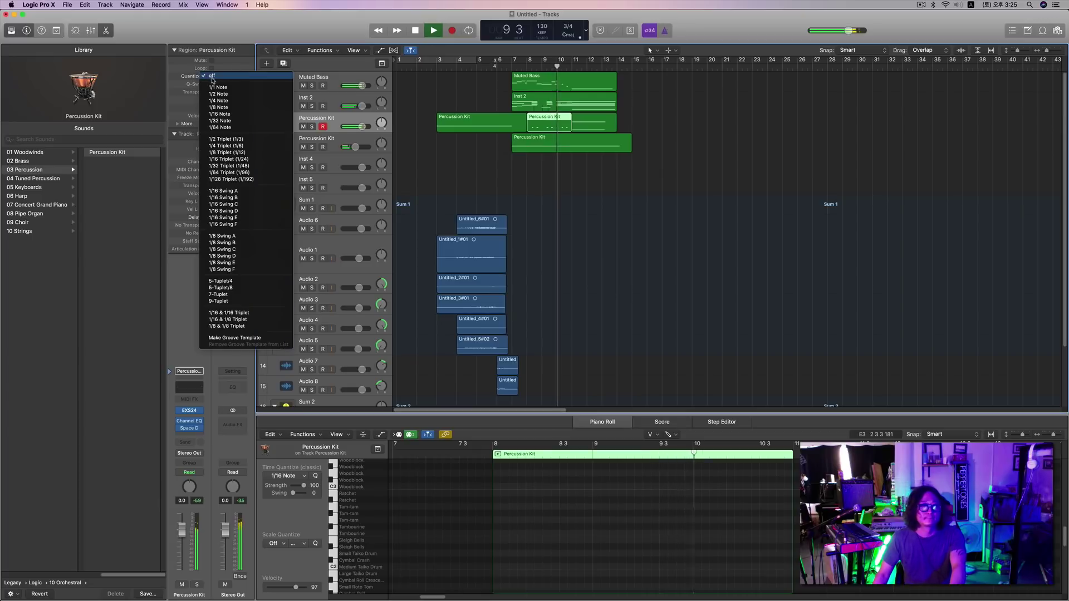
pyautogui.click(226, 114)
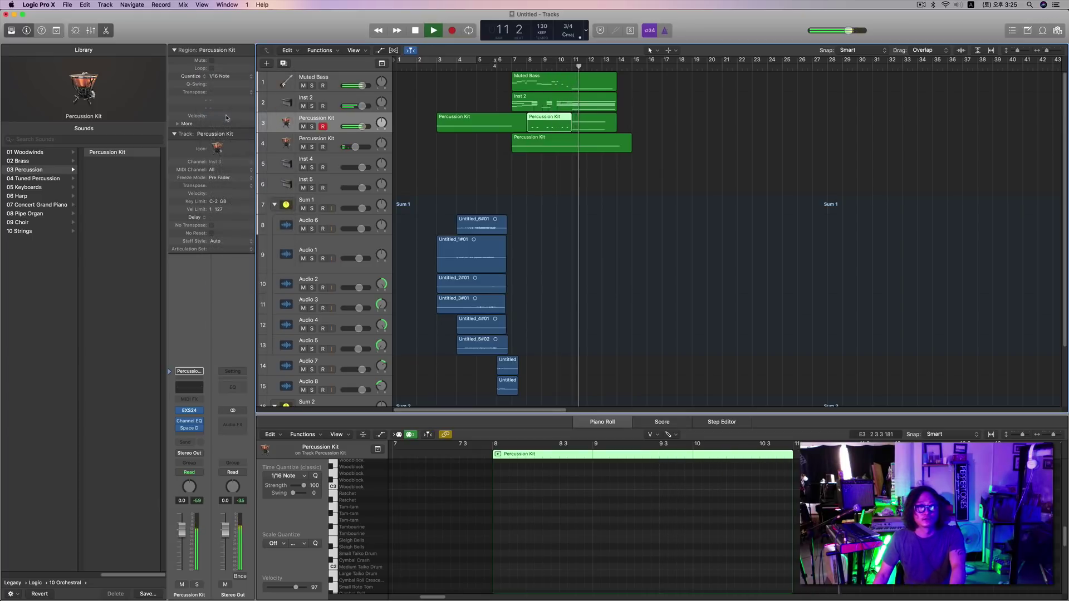
pyautogui.press('space')
pyautogui.press(',')
pyautogui.press(',')
pyautogui.press(',')
pyautogui.press(',')
pyautogui.press(',')
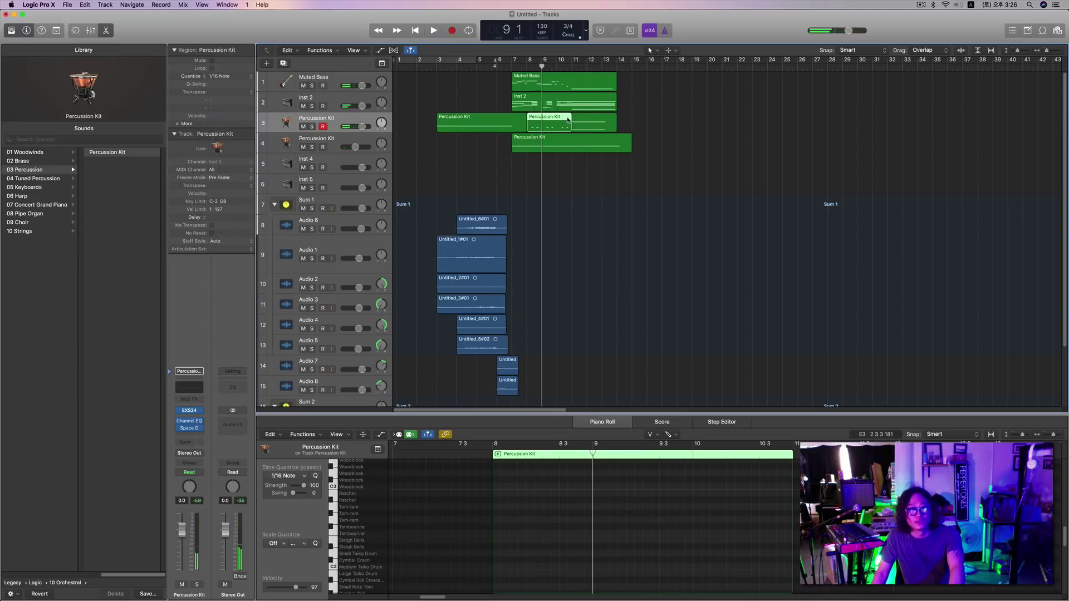
# Load the Steinway Grand Piano patch on the Inst 4 track.
pyautogui.click(312, 163)
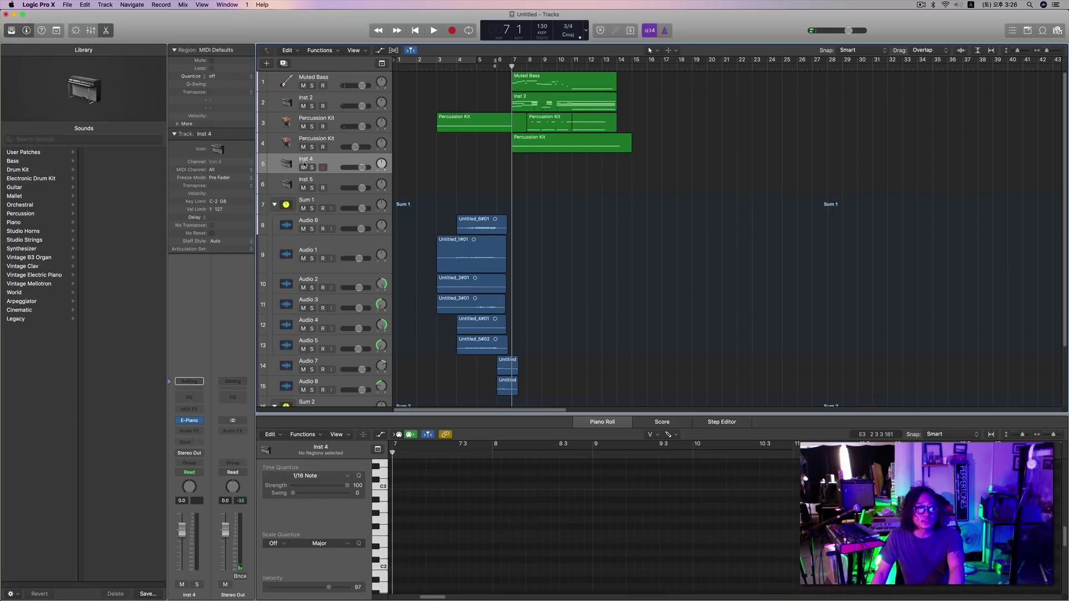
pyautogui.click(40, 222)
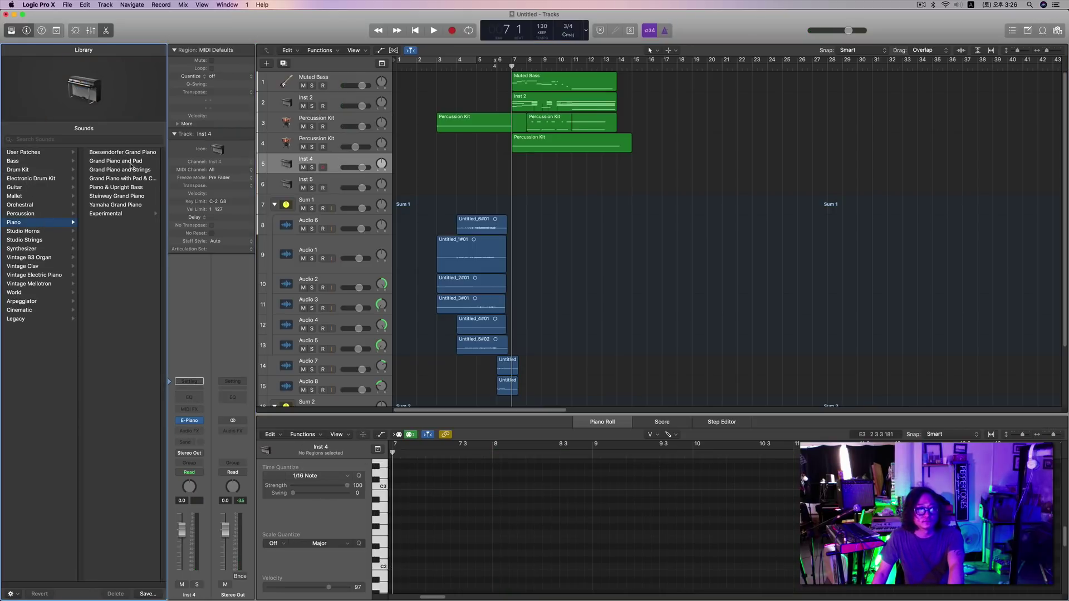
pyautogui.click(128, 197)
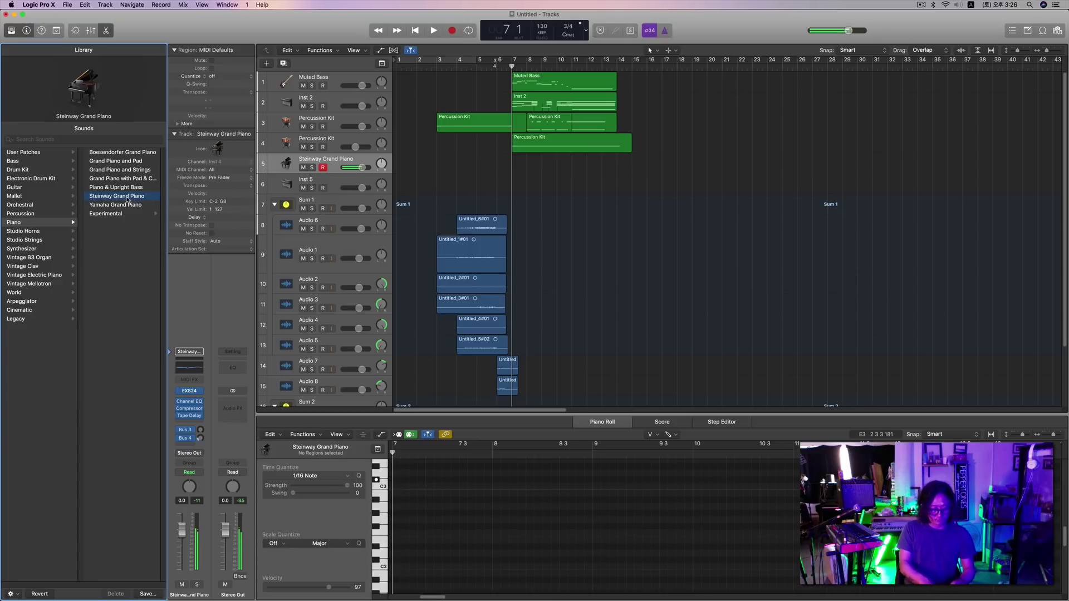
# Play the arrangement from bar 6 to try out the grand piano against it.
pyautogui.press(',')
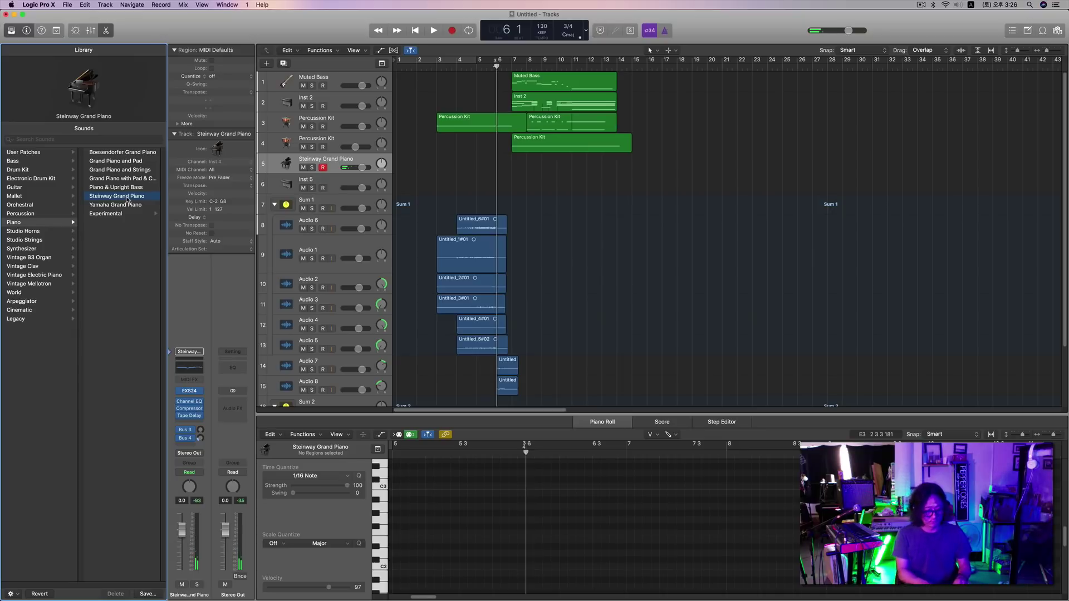
pyautogui.press('space')
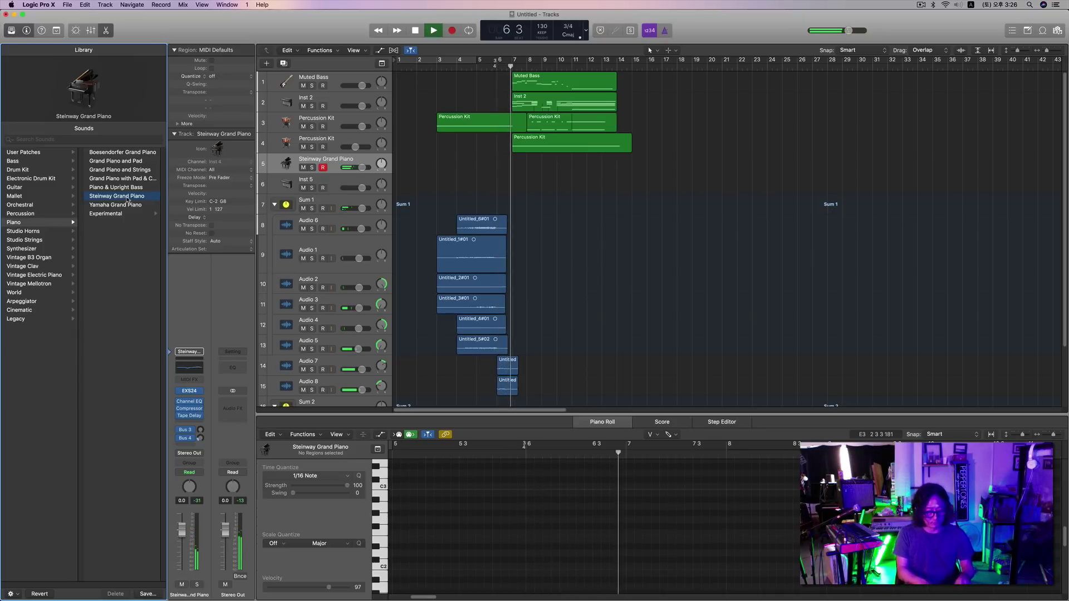
pyautogui.press('space')
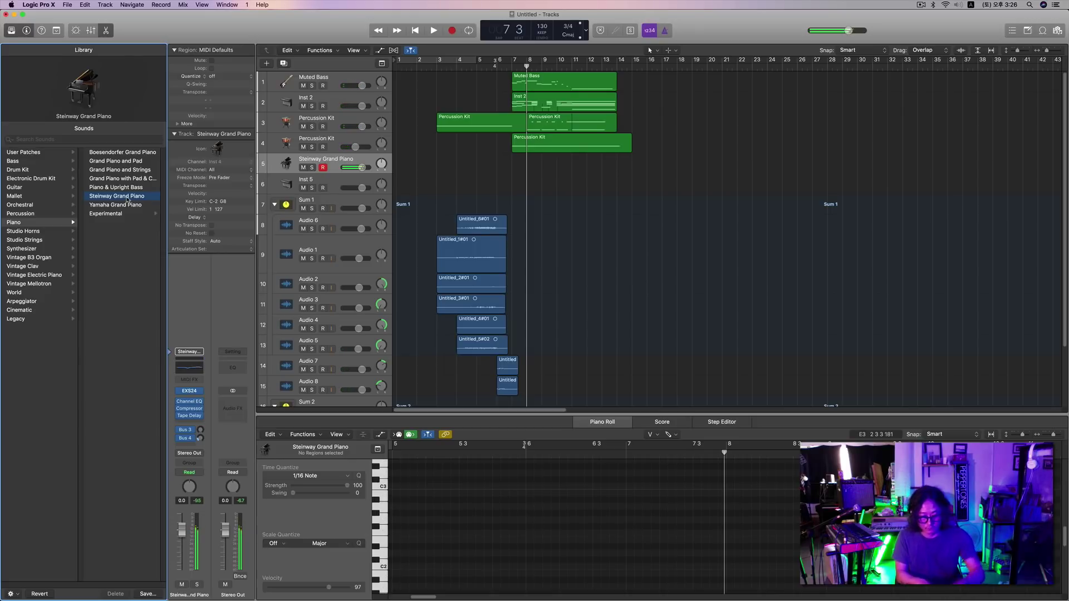
pyautogui.press(',')
pyautogui.press(',')
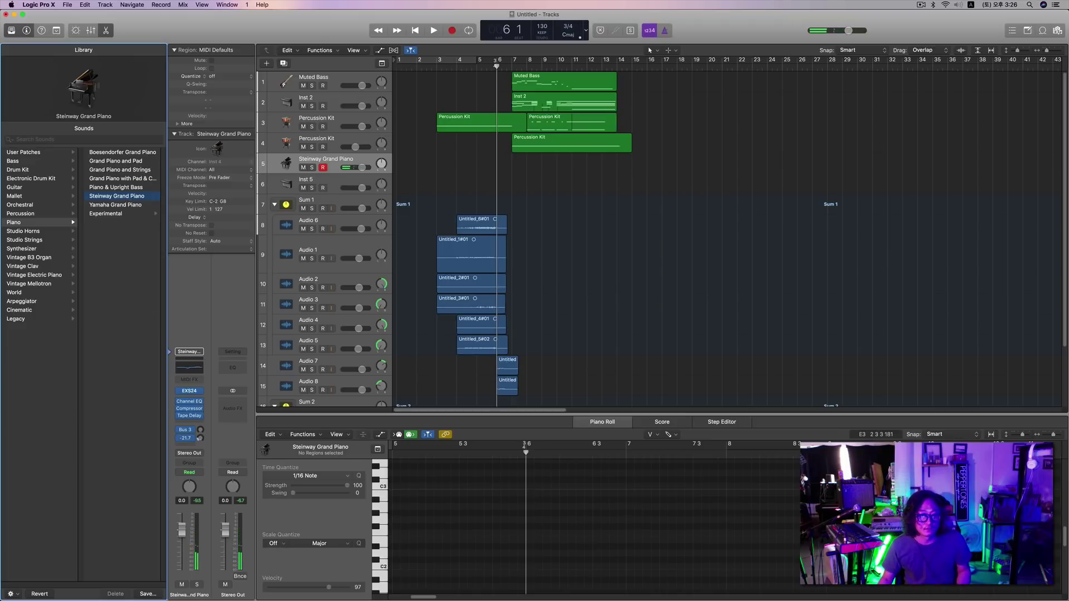
# Adjust the grand piano's Bus 4 send level and audition the arrangement from bar 6 to bar 11.
pyautogui.moveTo(201, 438); pyautogui.dragTo(202, 450)
pyautogui.press('space')
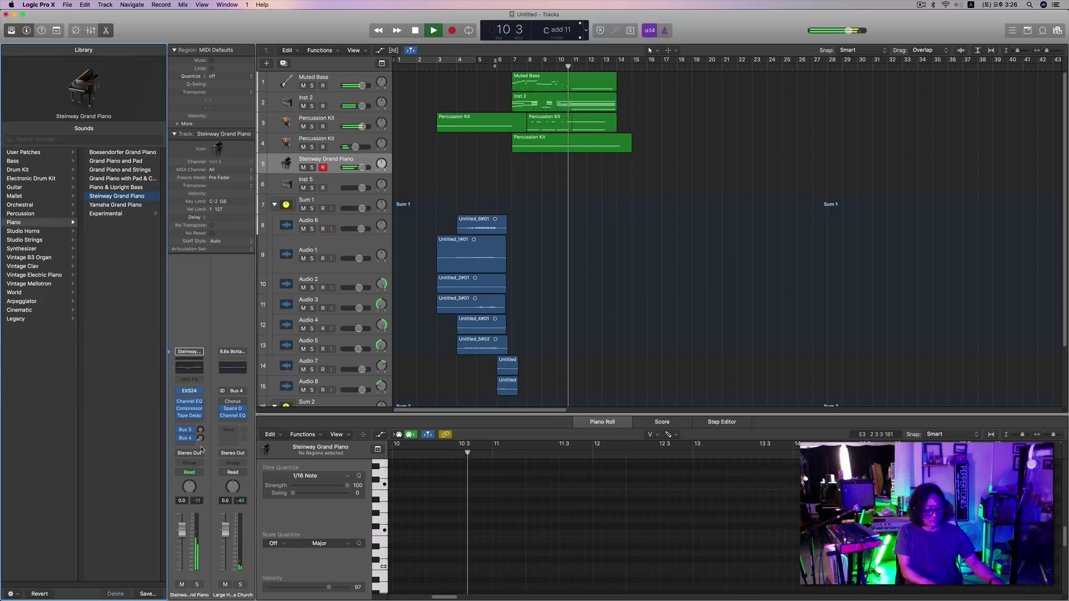
pyautogui.press('space')
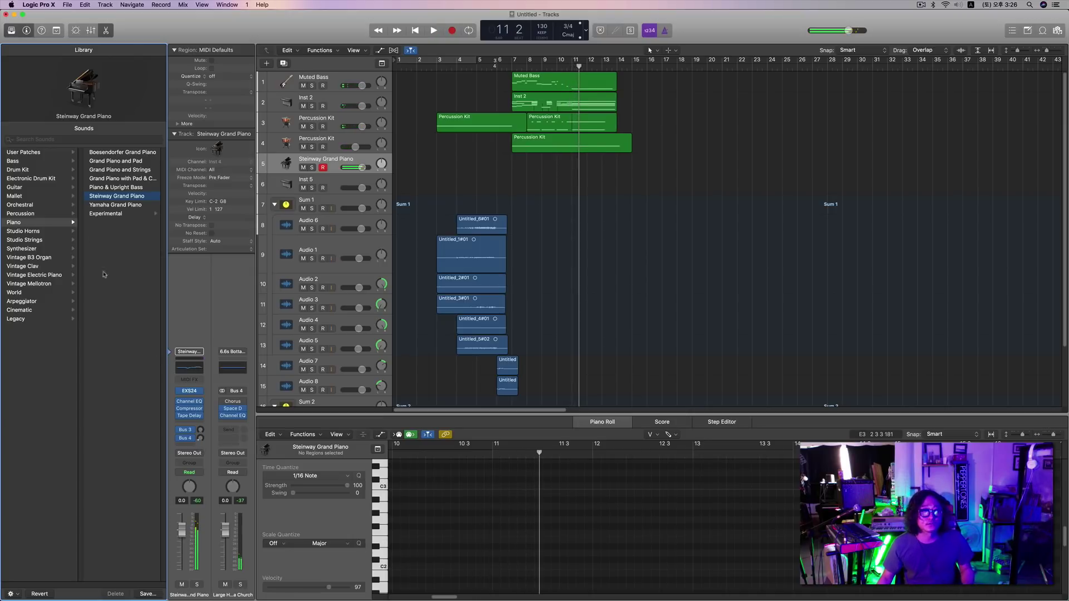
# Apply a low cut near 200 Hz and a high cut near 4 kHz in the grand piano's Channel EQ, and lower the track volume.
pyautogui.click(85, 93)
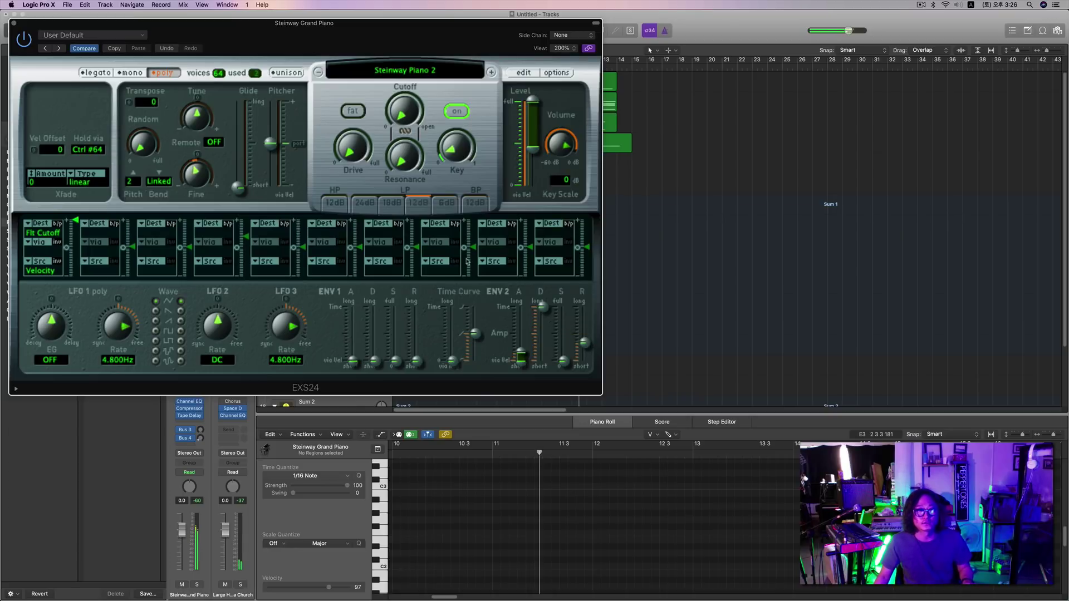
pyautogui.click(14, 24)
pyautogui.click(191, 369)
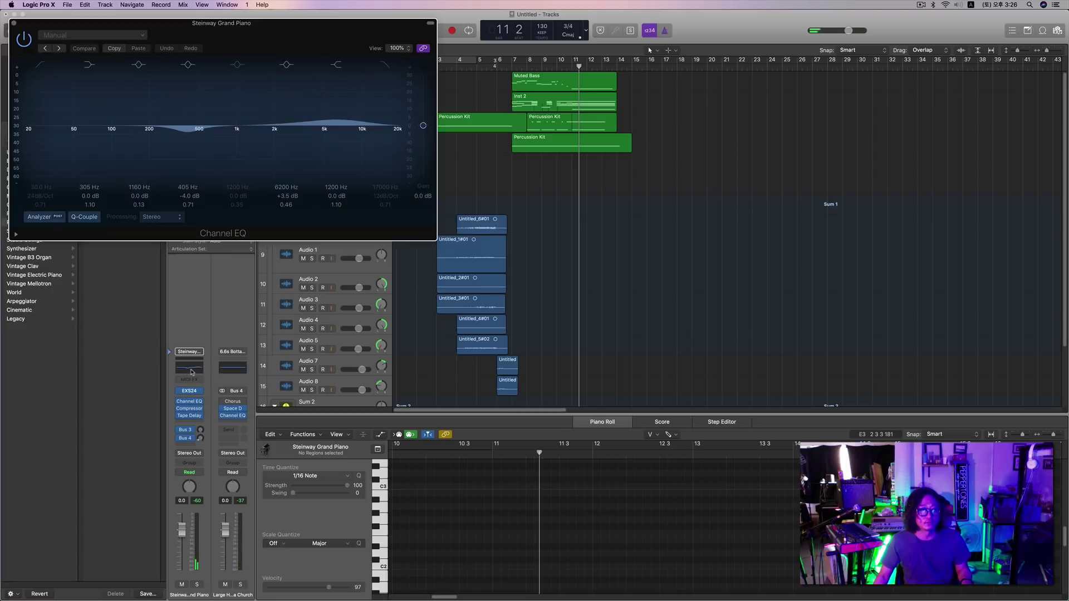
pyautogui.click(40, 69)
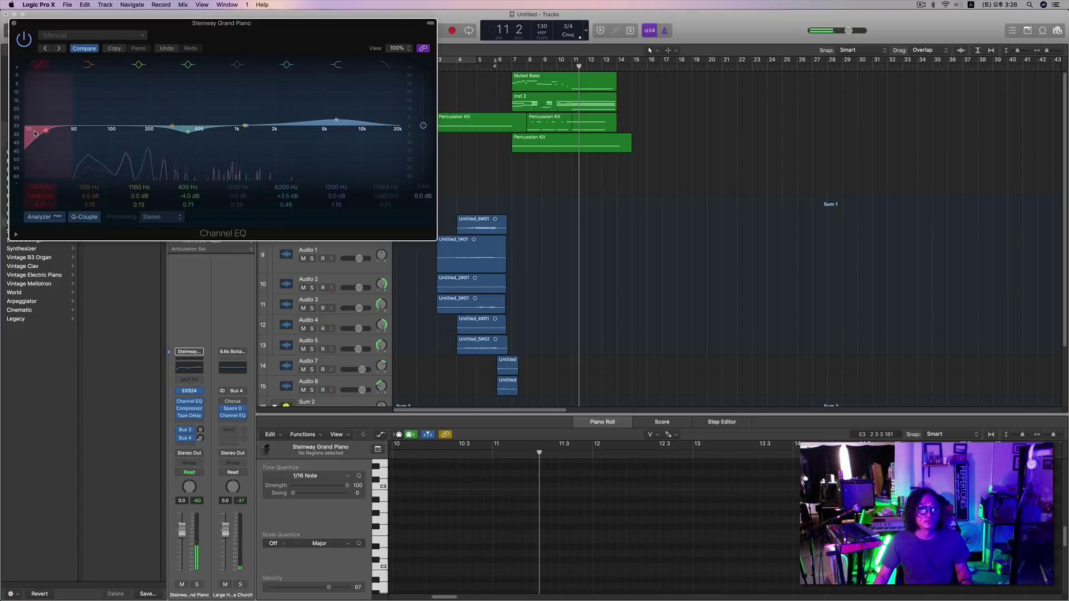
pyautogui.moveTo(49, 128); pyautogui.dragTo(112, 129)
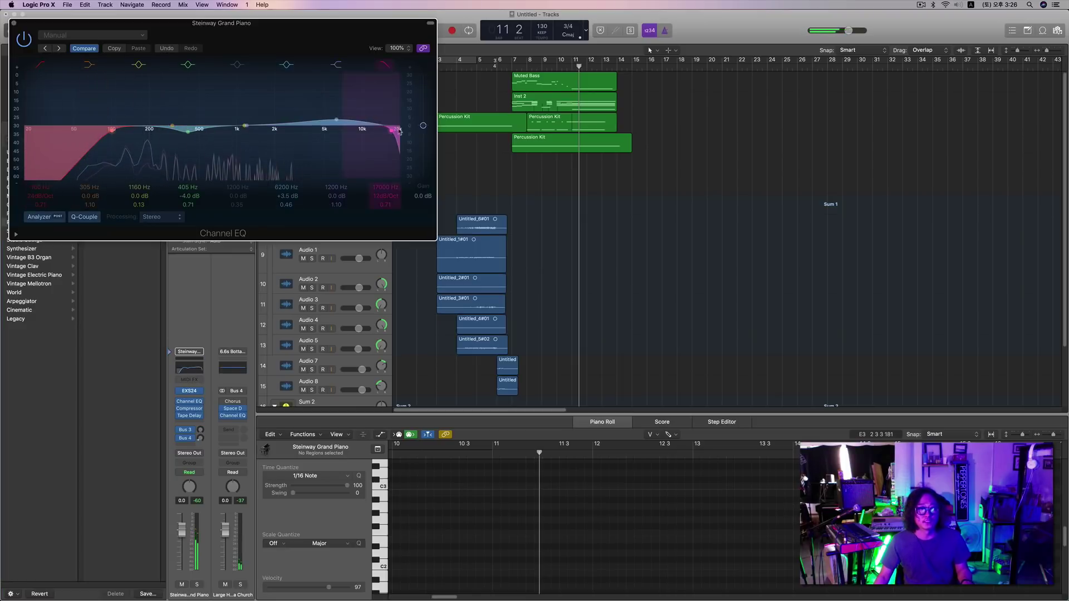
pyautogui.moveTo(398, 130); pyautogui.dragTo(314, 131)
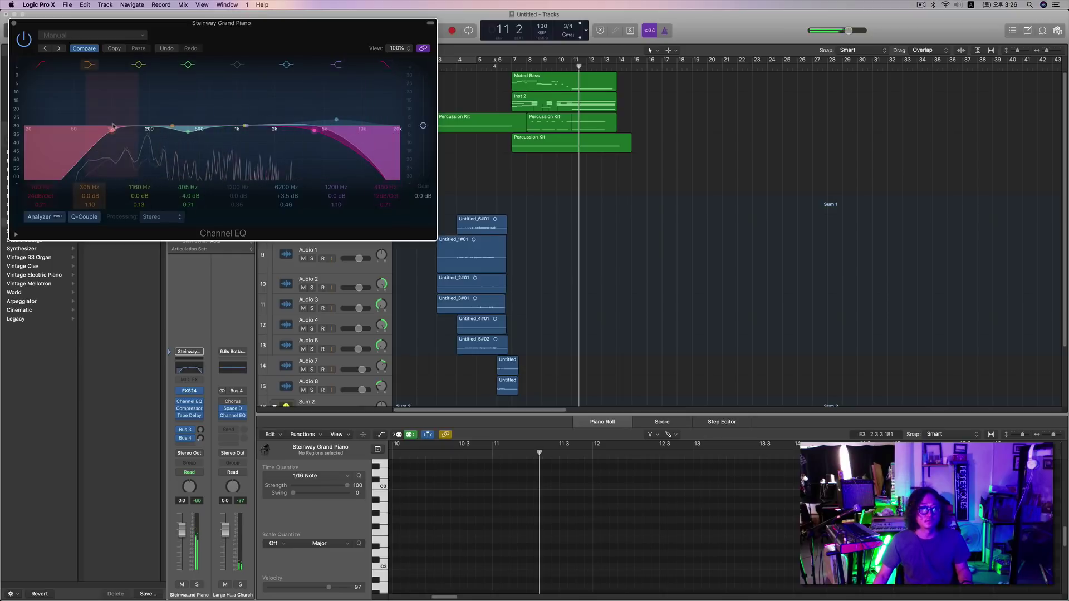
pyautogui.moveTo(110, 129); pyautogui.dragTo(151, 131)
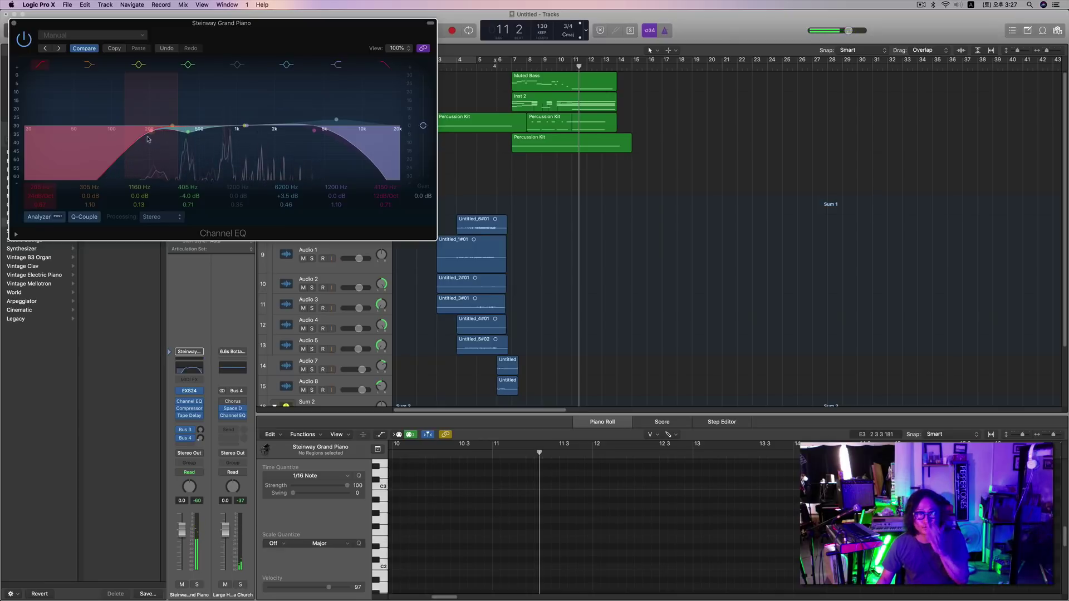
pyautogui.click(15, 25)
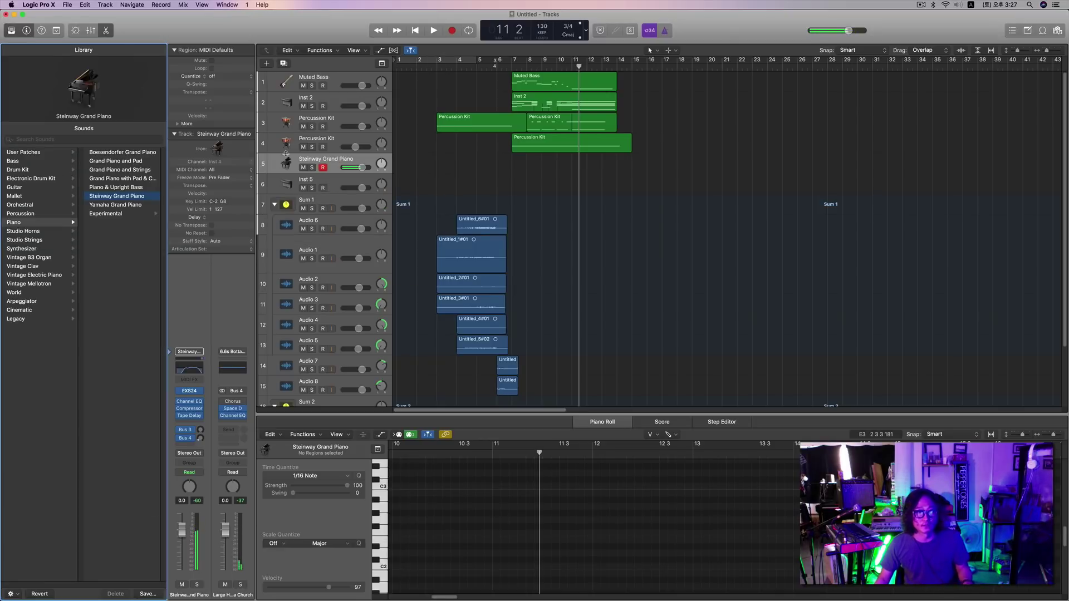
pyautogui.moveTo(359, 169); pyautogui.dragTo(350, 168)
# Try two grand piano takes from bar 7 against the arrangement and delete both.
pyautogui.press('space')
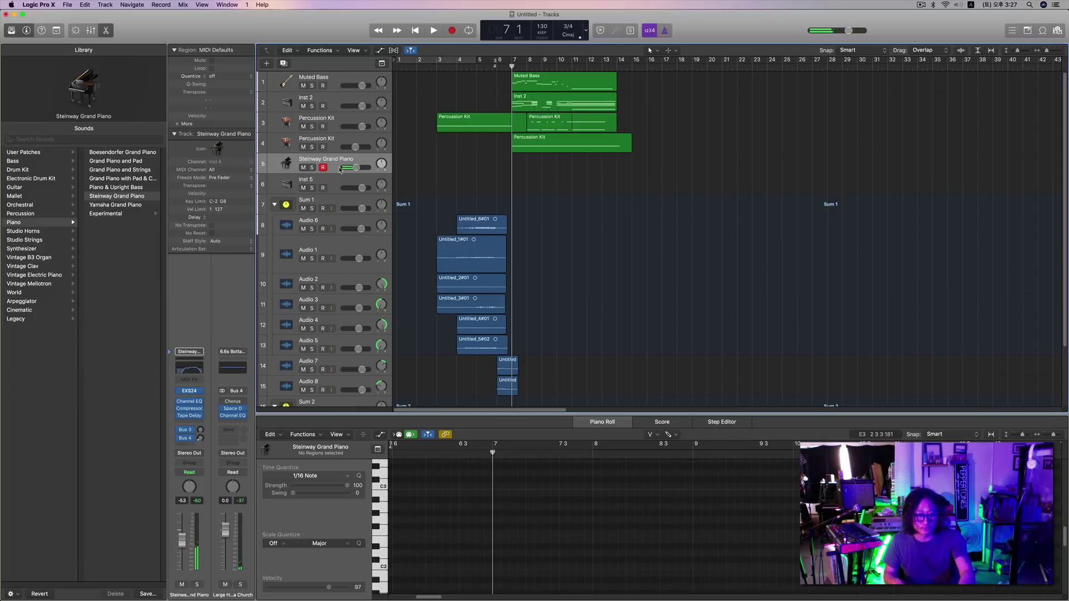
pyautogui.press('space')
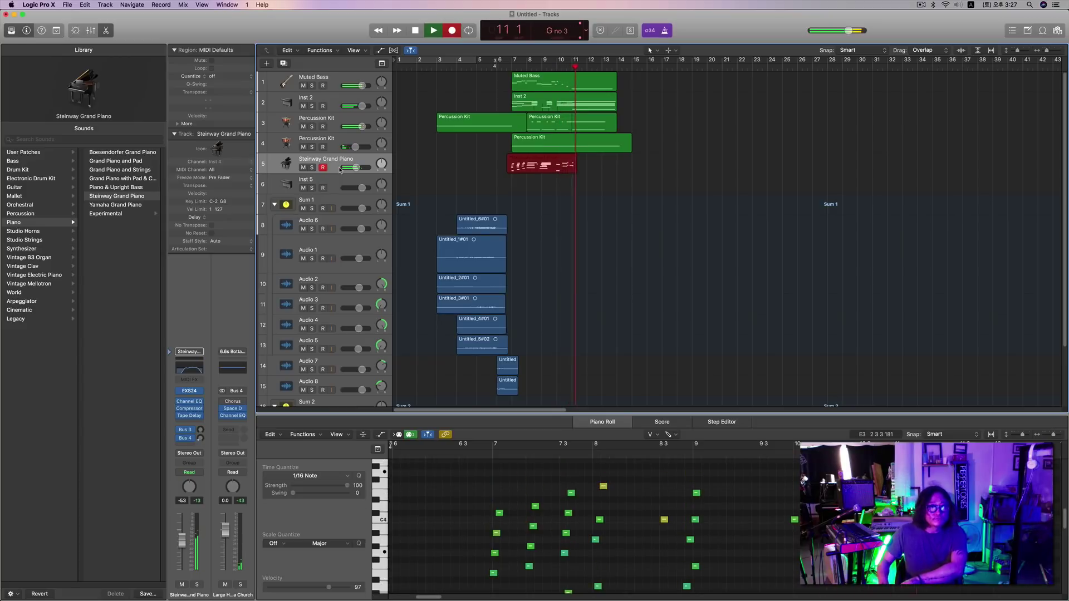
pyautogui.press('space')
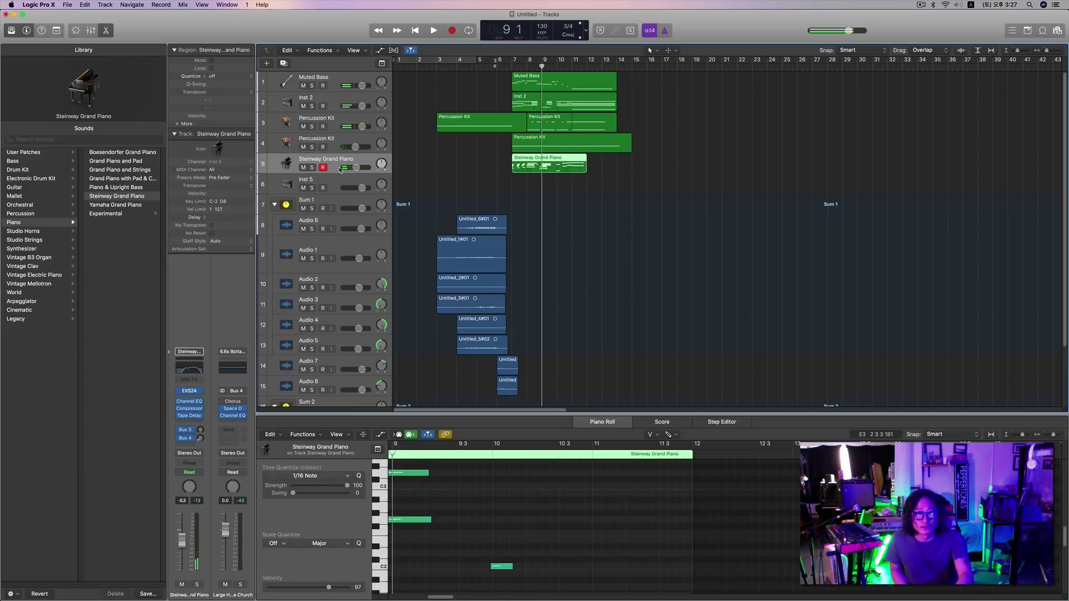
pyautogui.press('Delete')
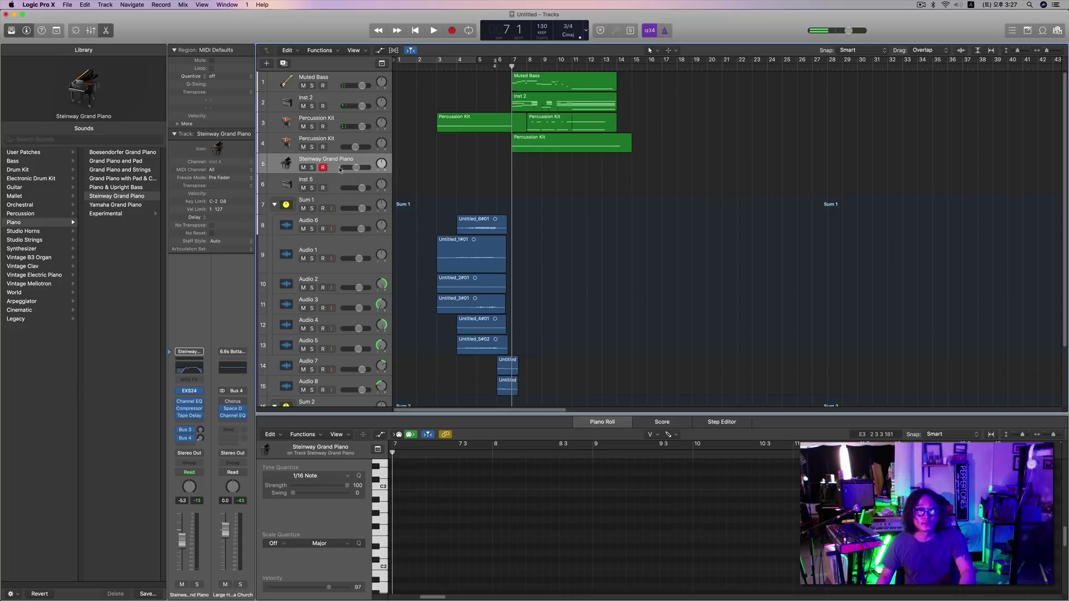
pyautogui.press('r')
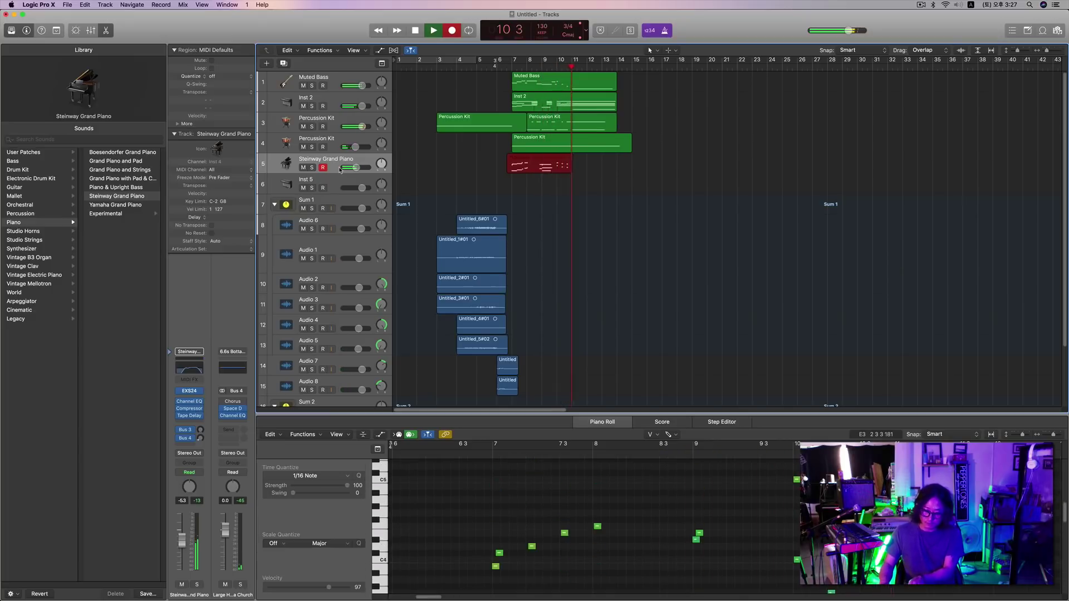
pyautogui.press('space')
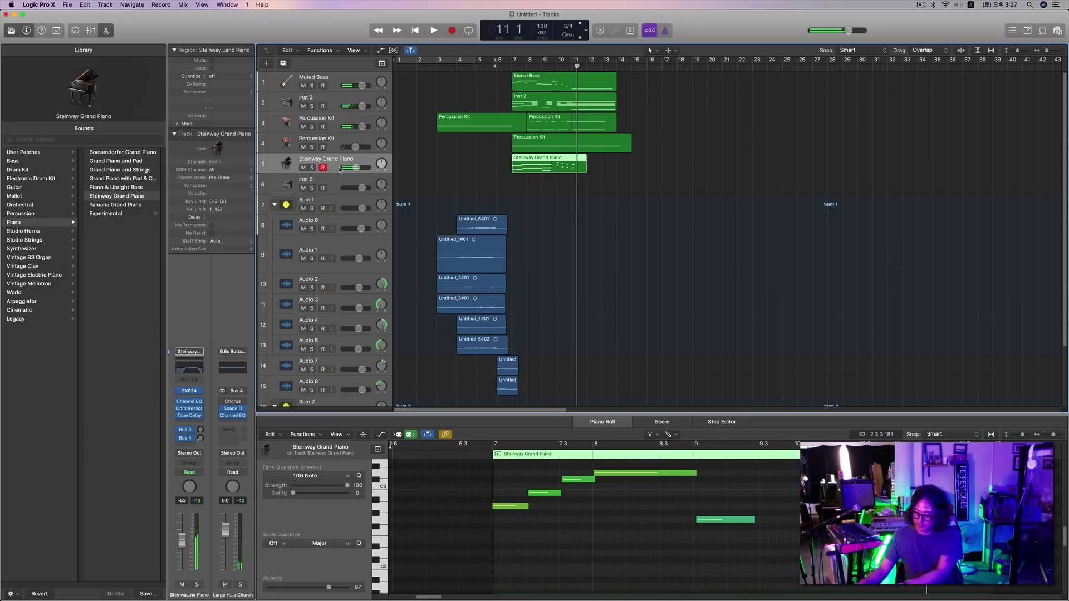
pyautogui.press('BackSpace')
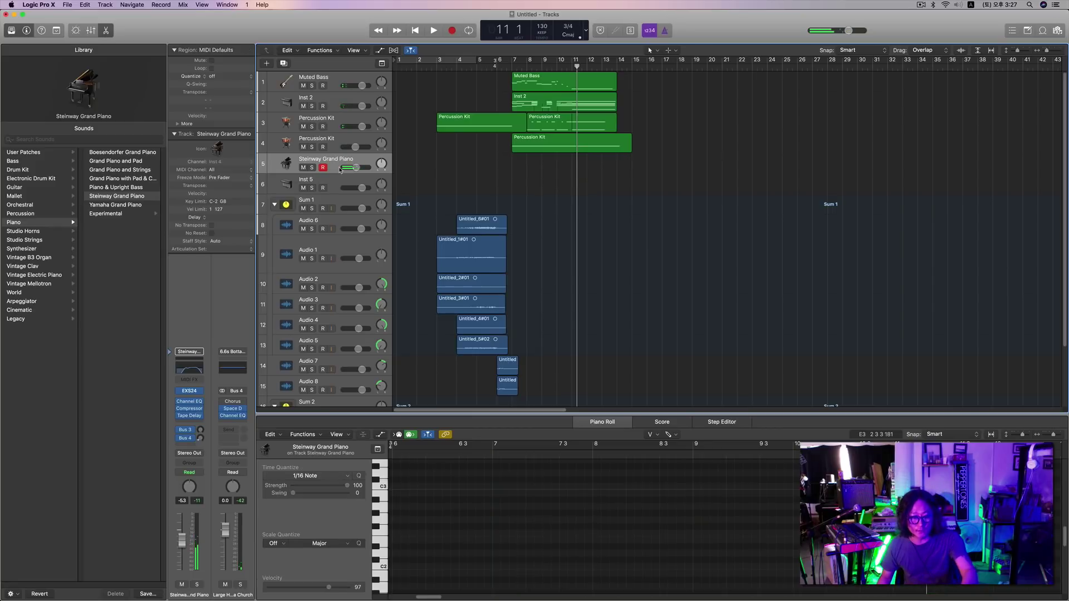
# Record a grand piano part on the Steinway Grand Piano track from bar 10 through bar 13.
pyautogui.press(',')
pyautogui.press(',')
pyautogui.press(',')
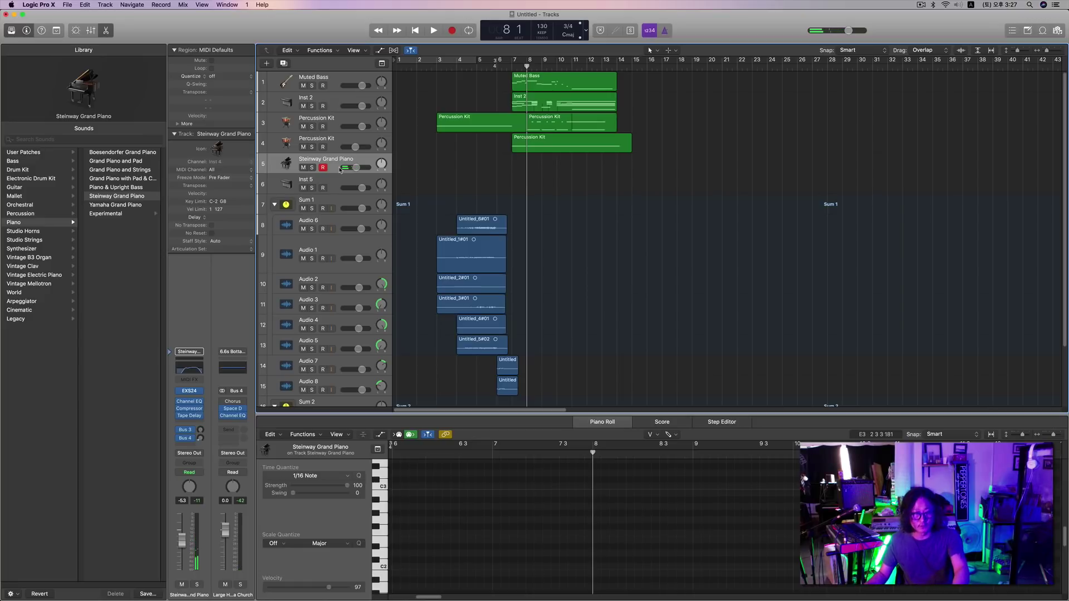
pyautogui.press('.')
pyautogui.press('.')
pyautogui.press('.')
pyautogui.press('space')
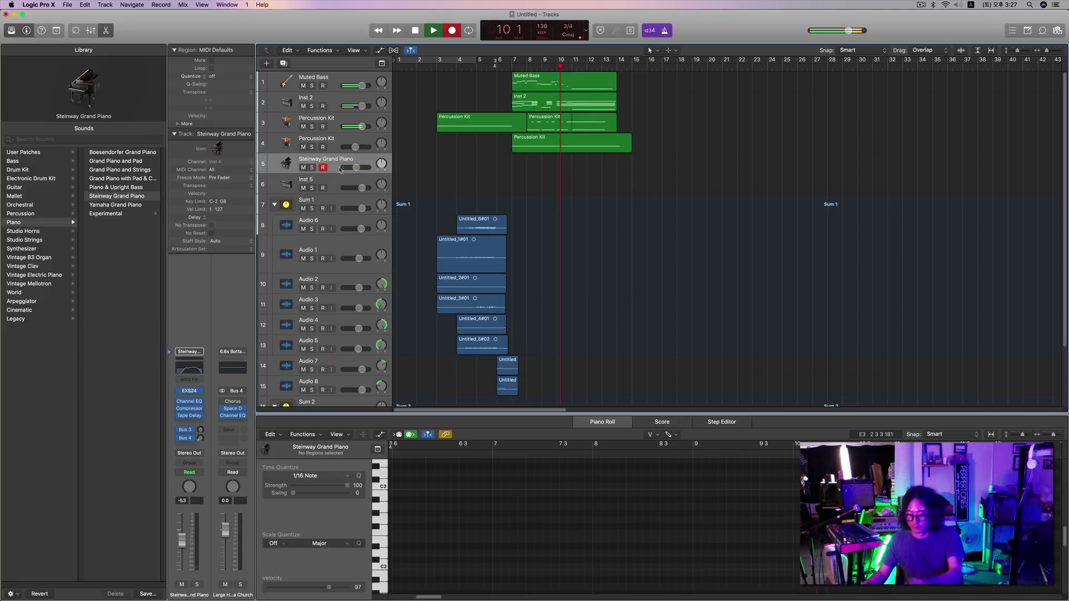
pyautogui.press('space')
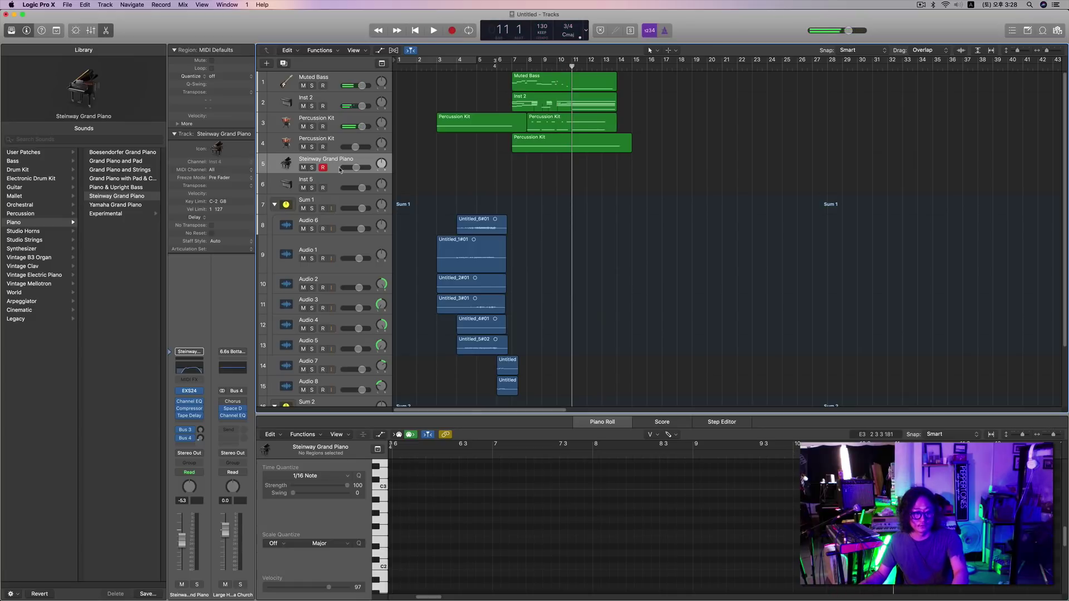
pyautogui.press(',')
pyautogui.press('space')
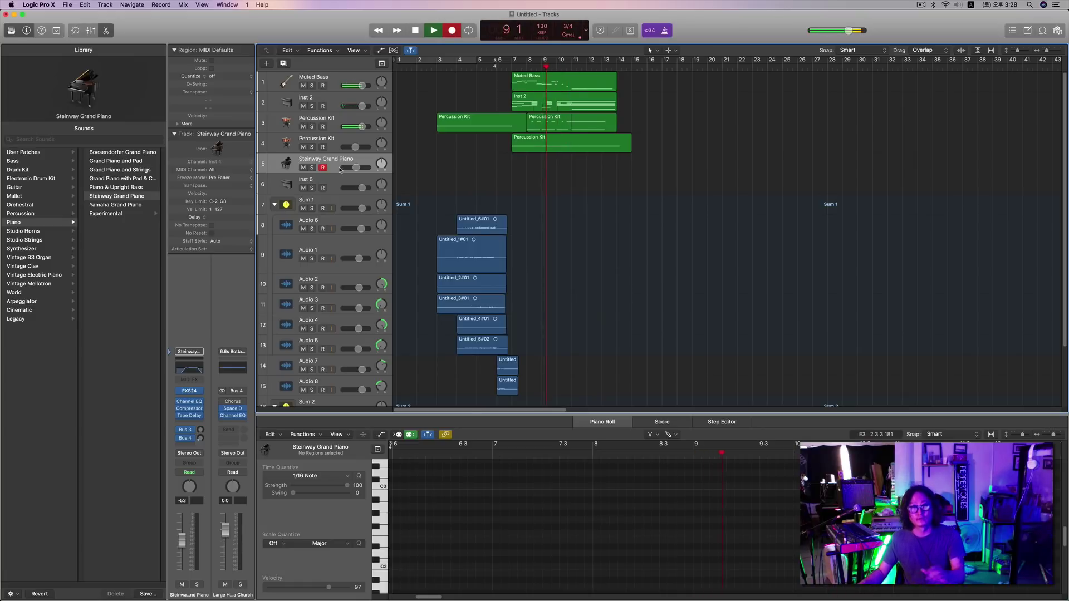
pyautogui.press('r')
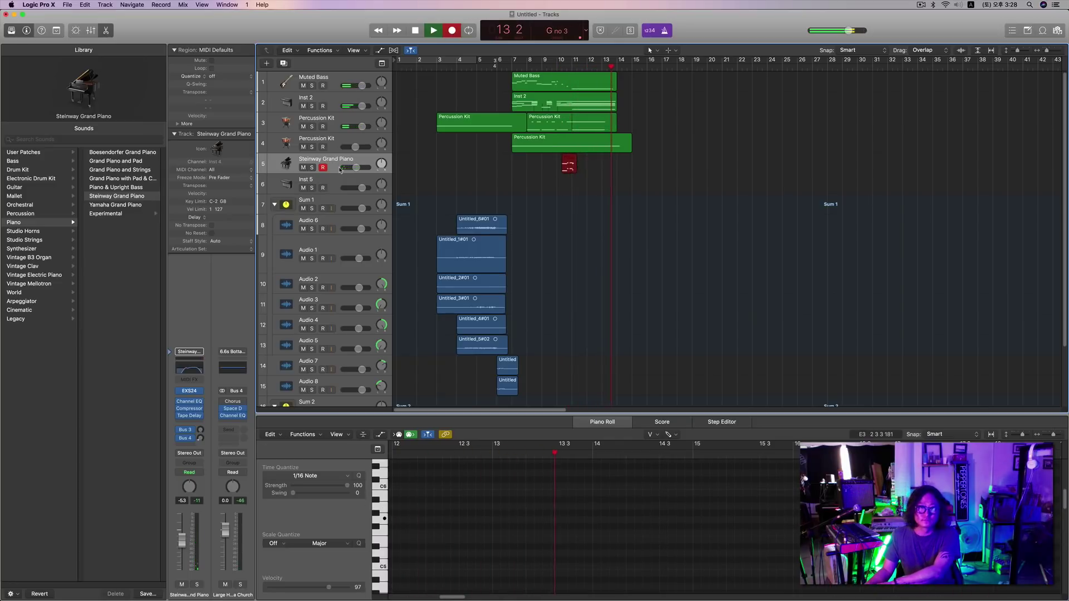
pyautogui.press('space')
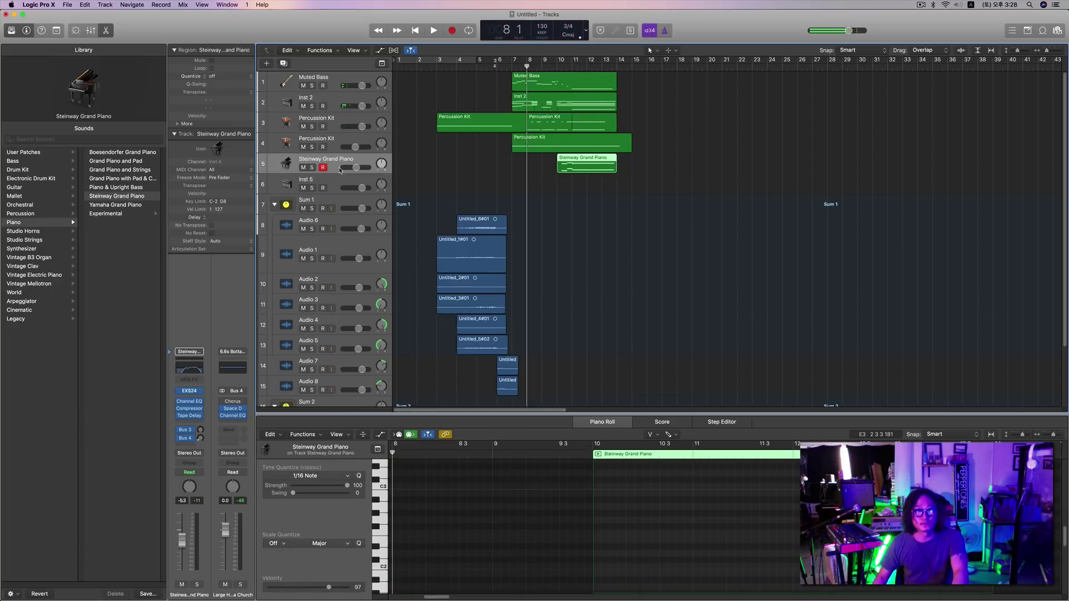
# Play the transition from bar 6 into bar 7 repeatedly to check how the Sum 1 audio leads into the 3/4 section.
pyautogui.press('space')
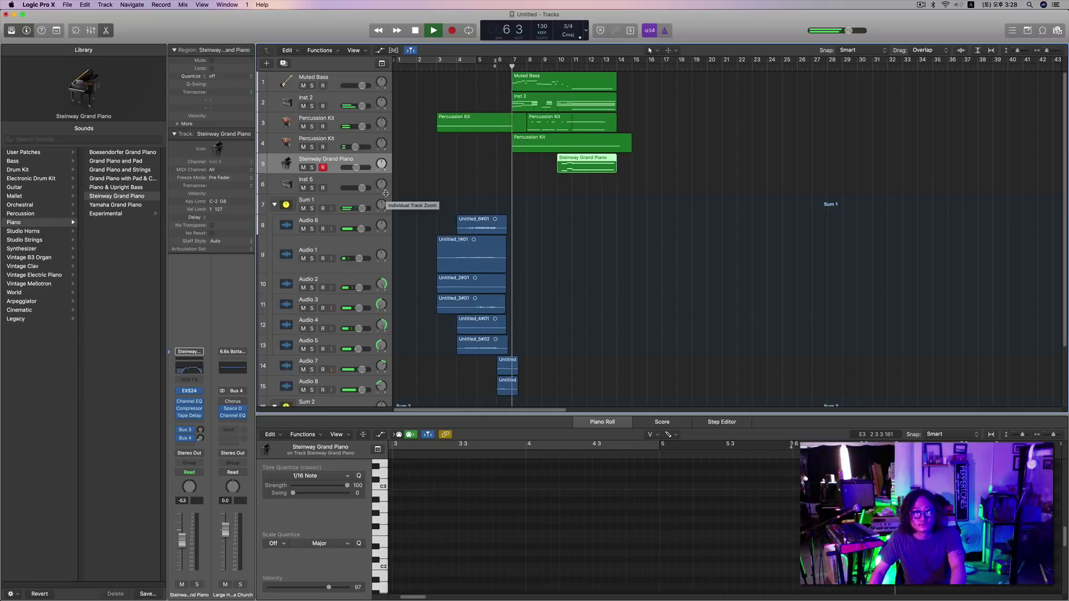
pyautogui.press('space')
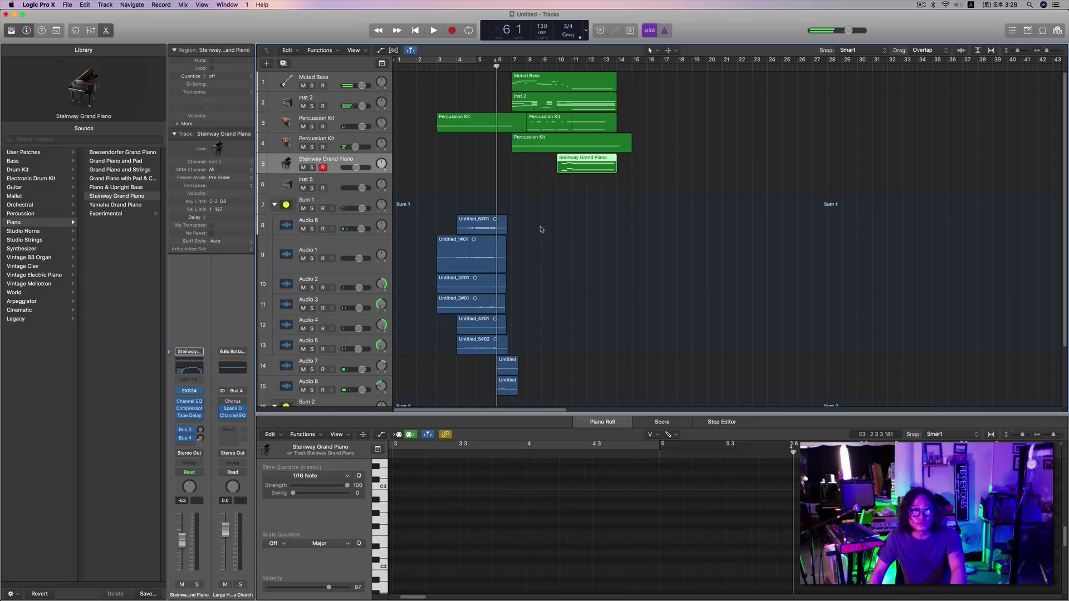
pyautogui.press('space')
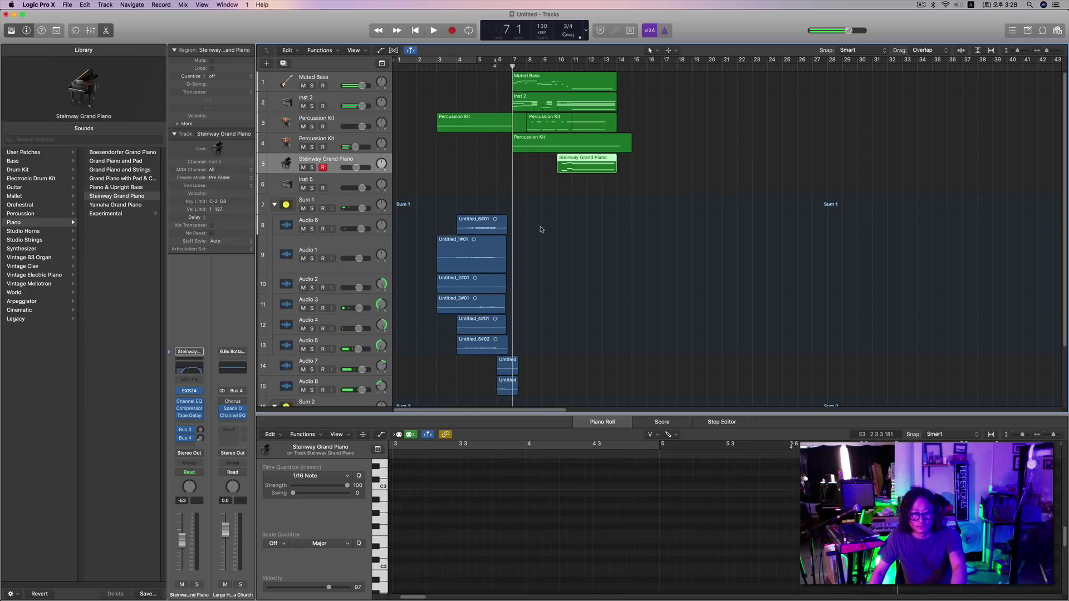
pyautogui.press('space')
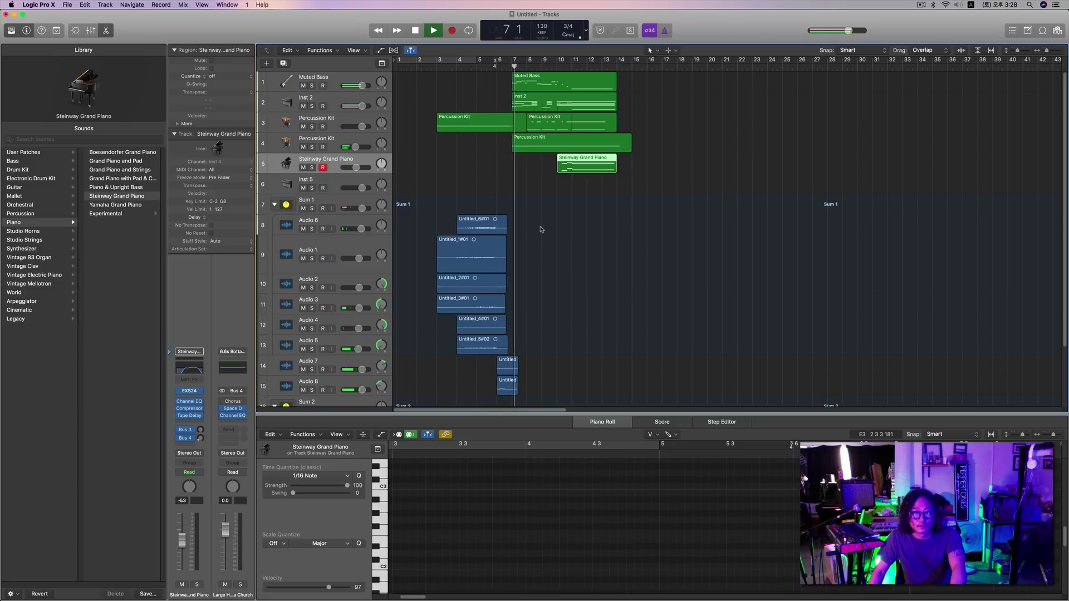
pyautogui.press('space')
pyautogui.press('space')
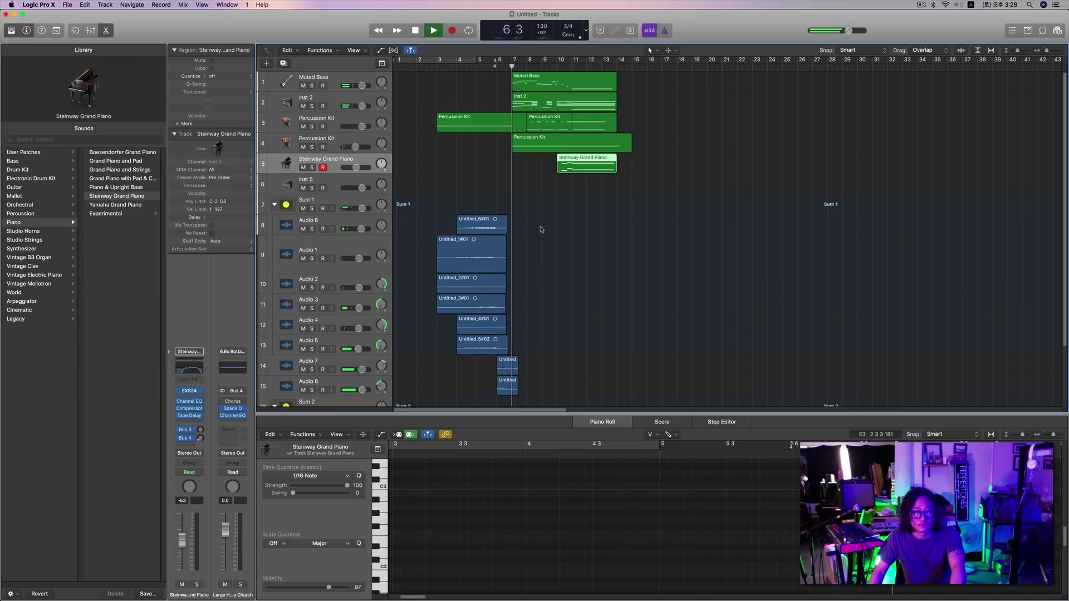
pyautogui.press(',')
pyautogui.press(',')
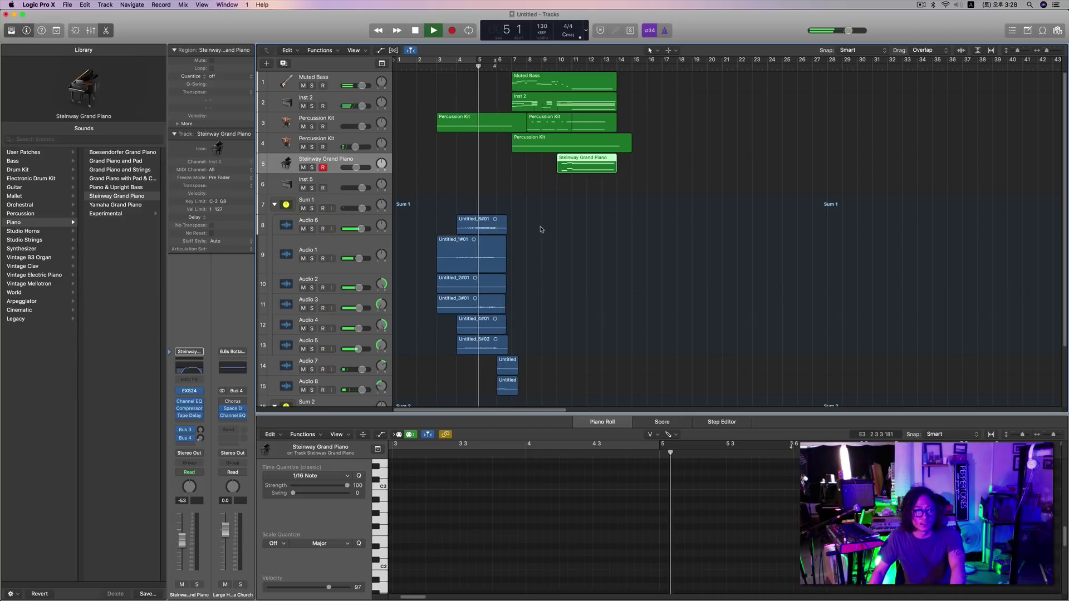
# Move all eight Sum 1 audio regions together about one beat later and audition the transition into bar 7.
pyautogui.scroll(-3, 567, 236)
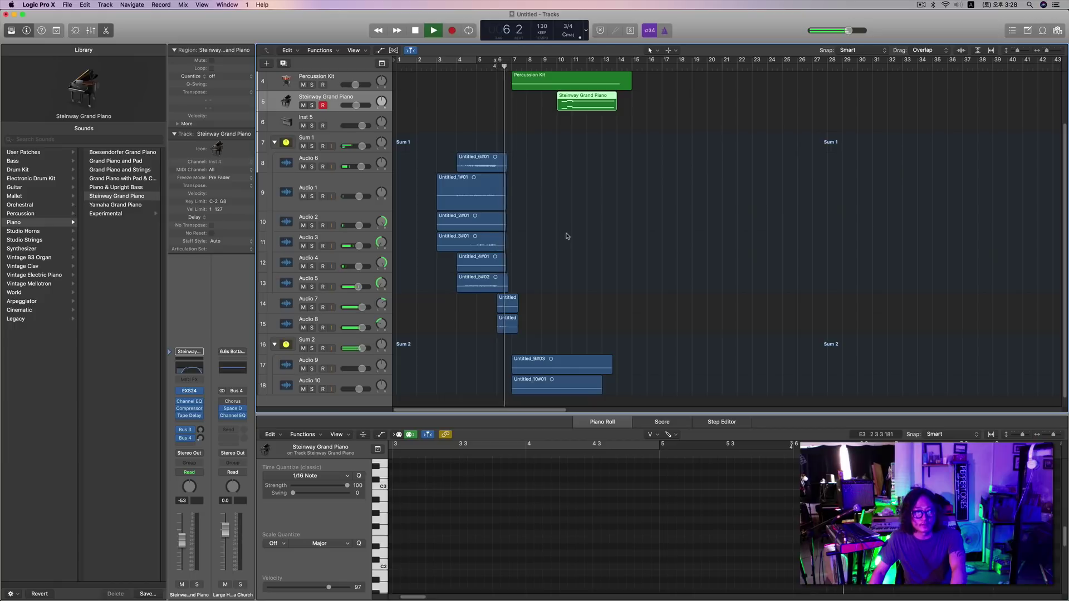
pyautogui.scroll(1, 567, 236)
pyautogui.scroll(2, 567, 235)
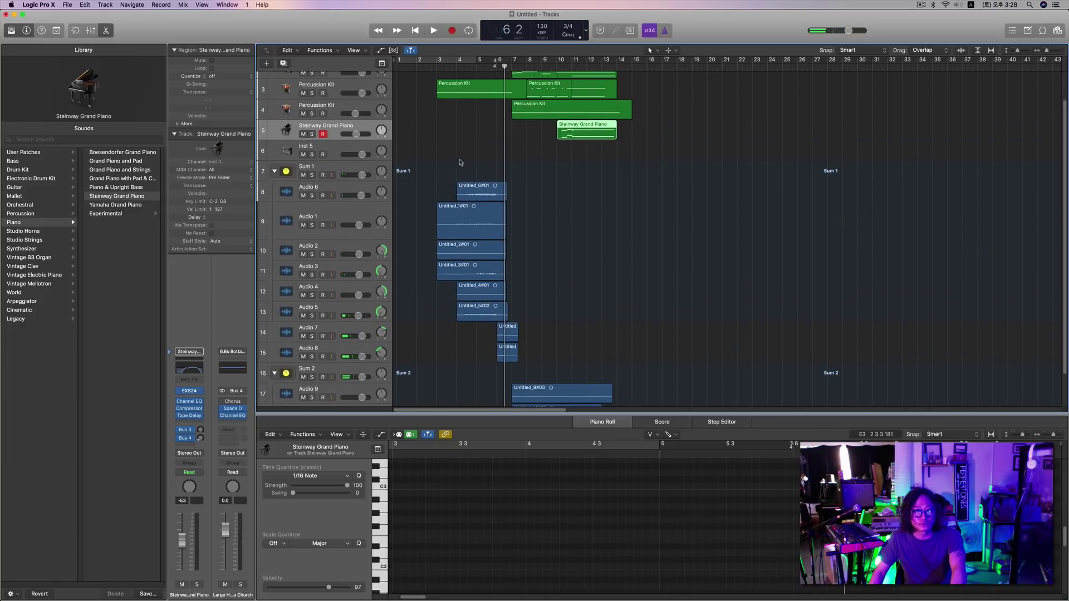
pyautogui.moveTo(469, 170); pyautogui.dragTo(517, 351)
pyautogui.press(',')
pyautogui.press(',')
pyautogui.press('space')
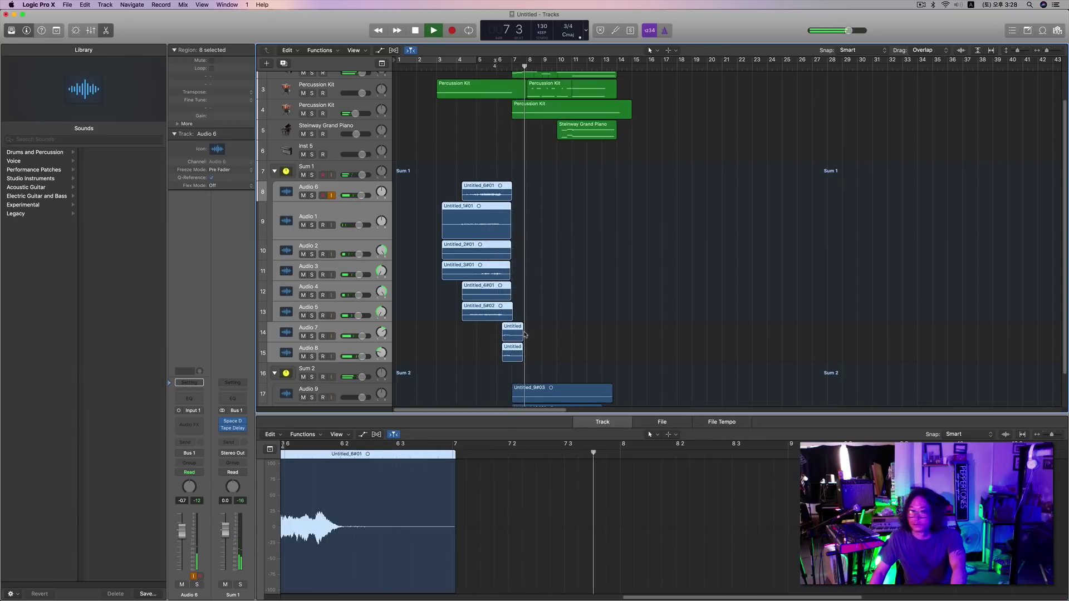
# Shift the eight selected Sum 1 regions one more beat later and play the arrangement from bar 6.
pyautogui.press('space')
pyautogui.moveTo(513, 328); pyautogui.dragTo(516, 328)
pyautogui.press('space')
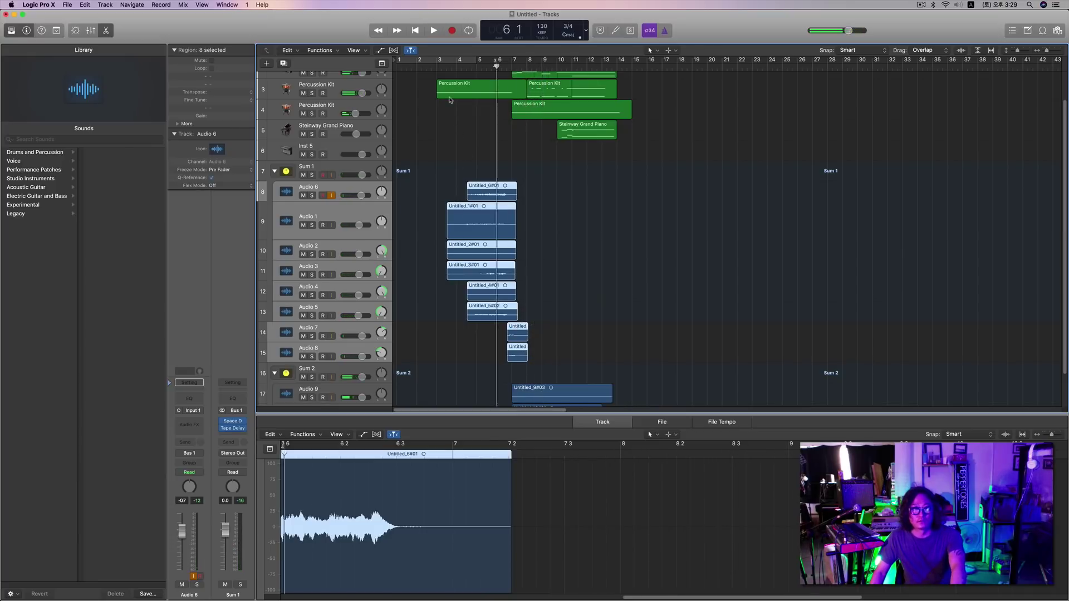
pyautogui.hotkey('shift', 'space')
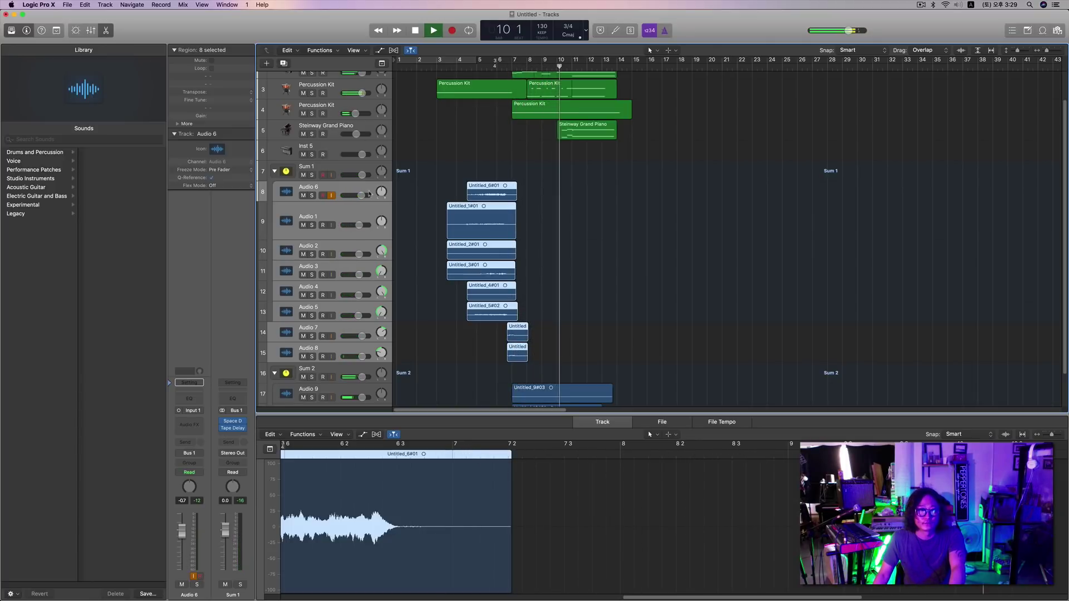
# Raise the Sum 1 stack's volume to 1.7 dB and audition the transition around bar 7.
pyautogui.moveTo(362, 175); pyautogui.dragTo(370, 175)
pyautogui.press('space')
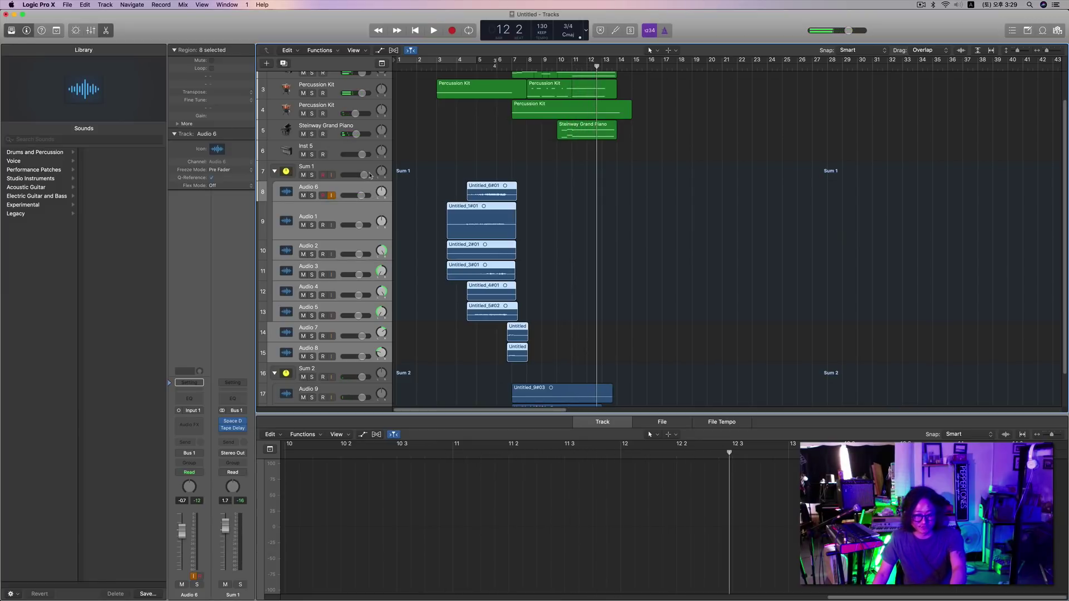
pyautogui.press('space')
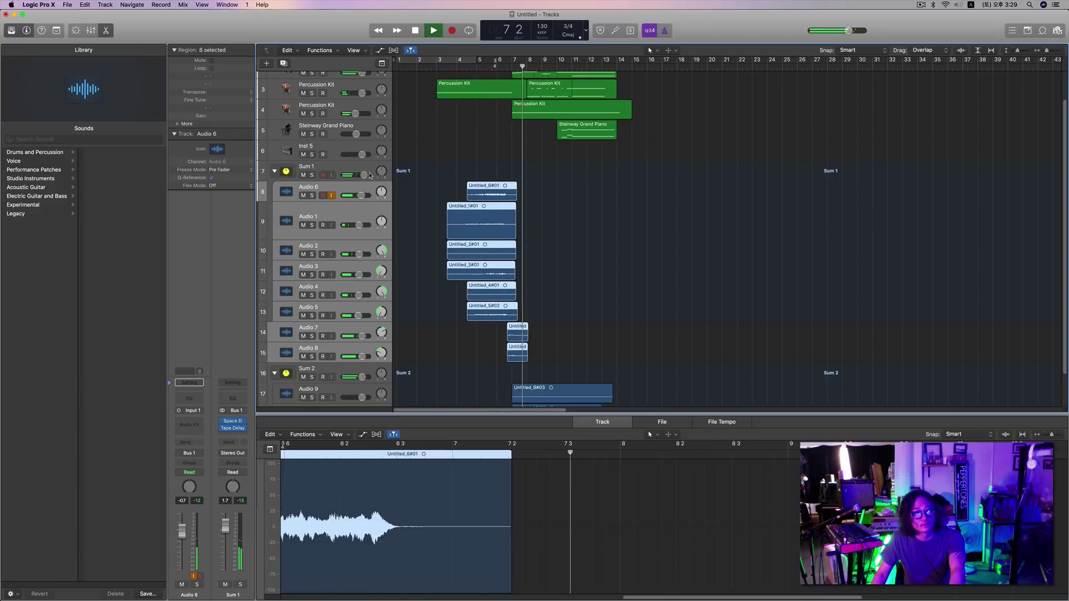
# Move the eight selected Sum 1 regions back one beat earlier and play the arrangement through bar 11.
pyautogui.press('space')
pyautogui.moveTo(497, 188); pyautogui.dragTo(491, 187)
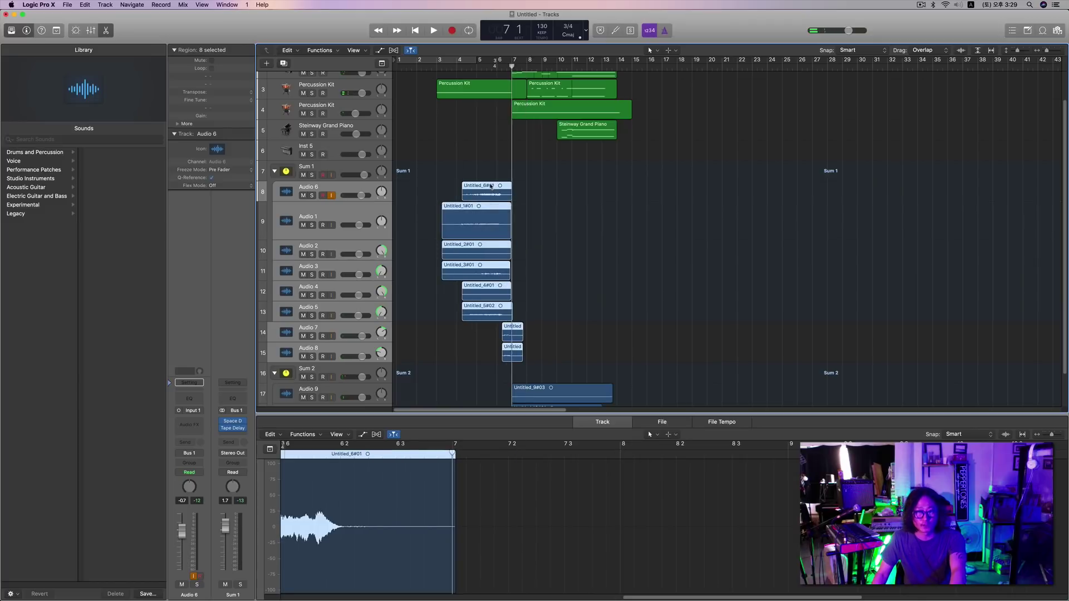
pyautogui.hotkey('shift', 'space')
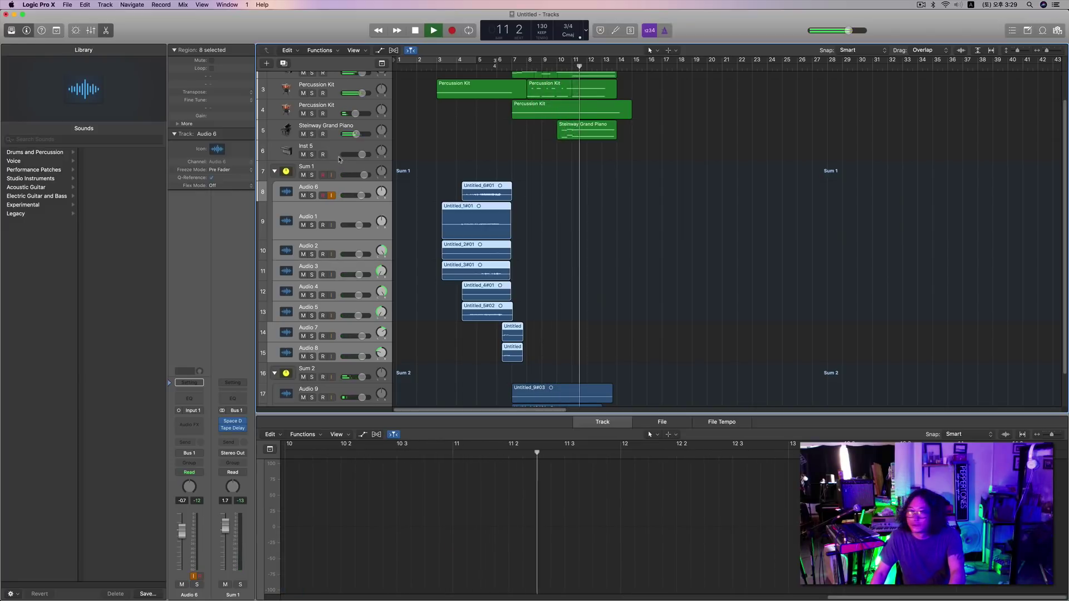
# Stop playback and load the Romance Strings patch from the orchestral strings sounds onto the Inst 5 track.
pyautogui.press('space')
pyautogui.click(330, 151)
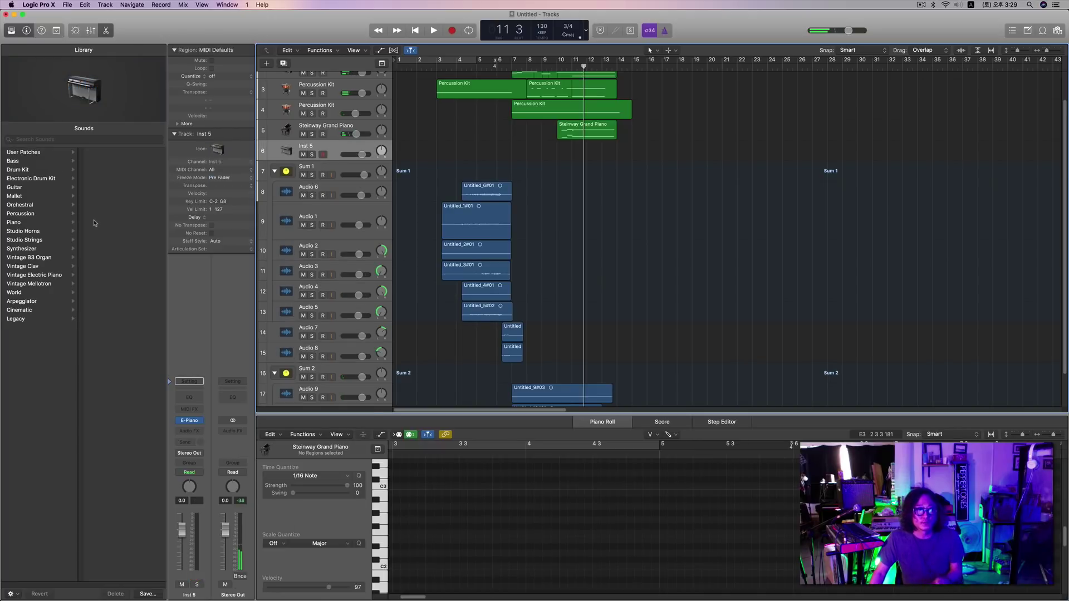
pyautogui.click(35, 206)
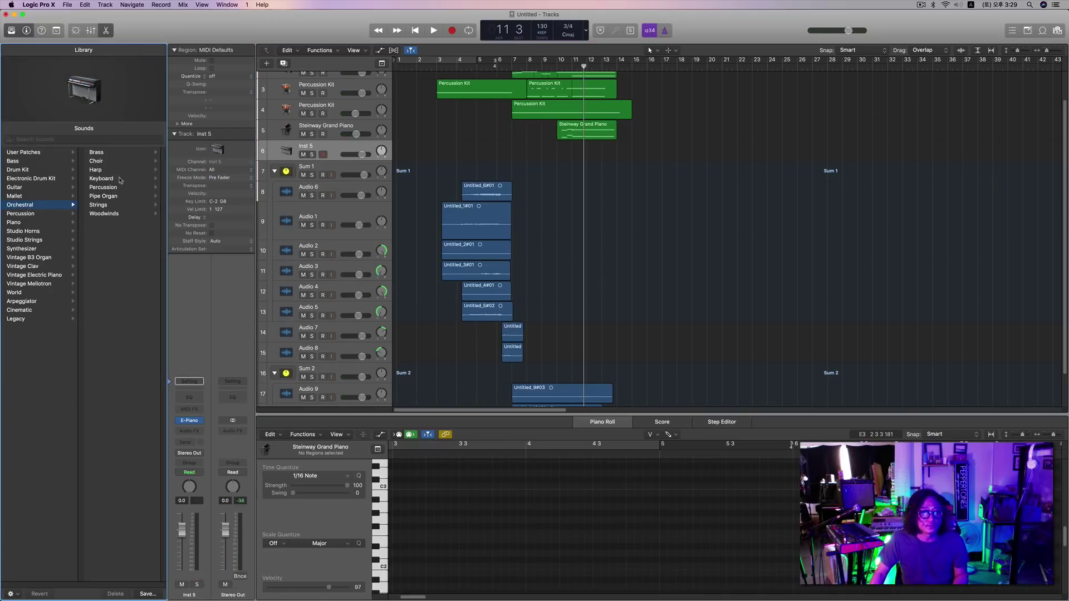
pyautogui.click(112, 208)
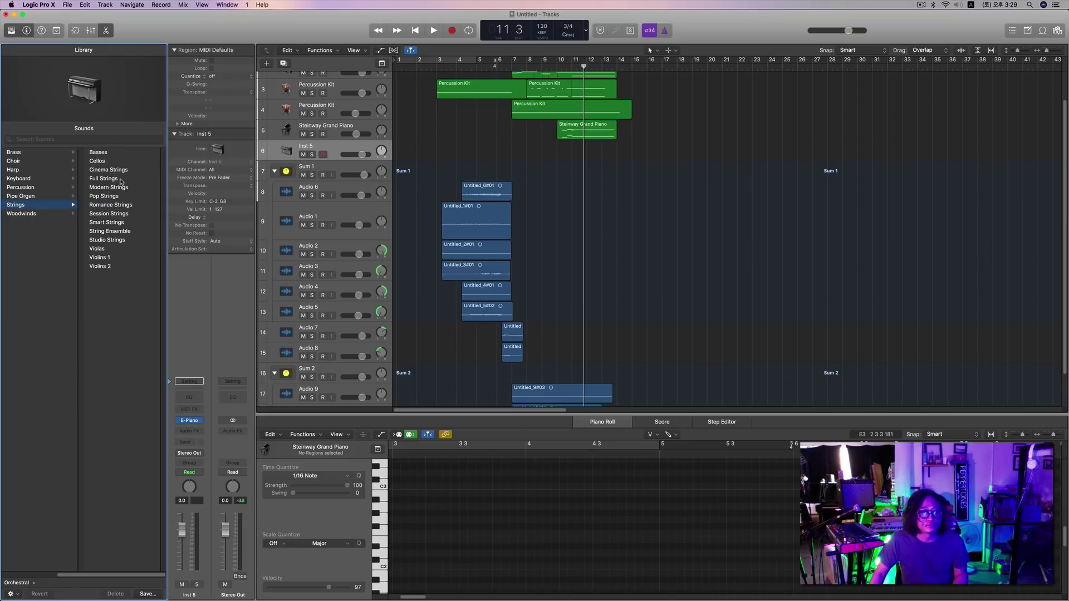
pyautogui.click(123, 205)
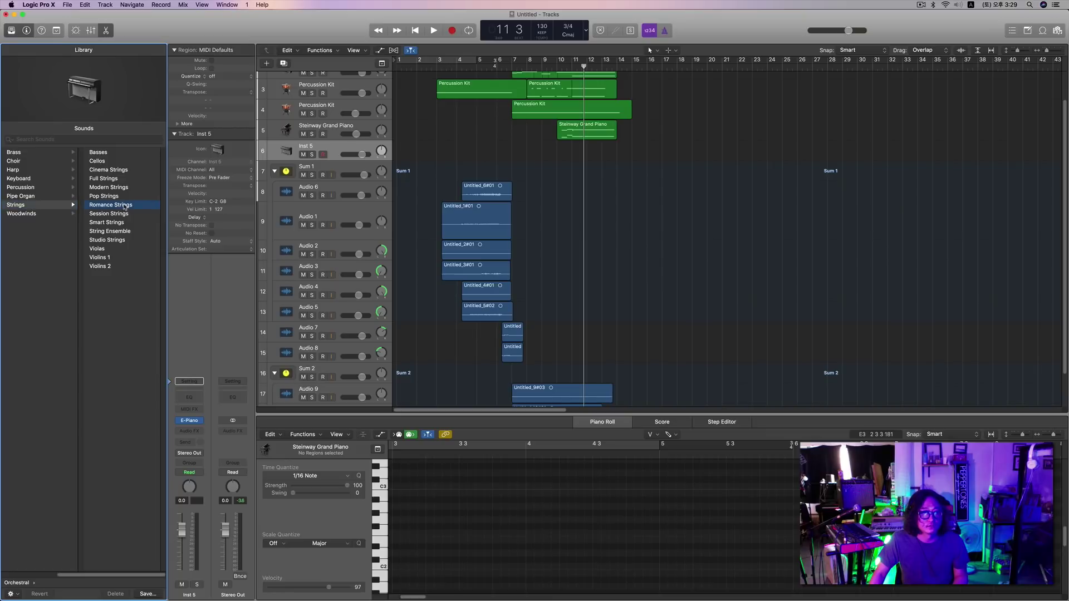
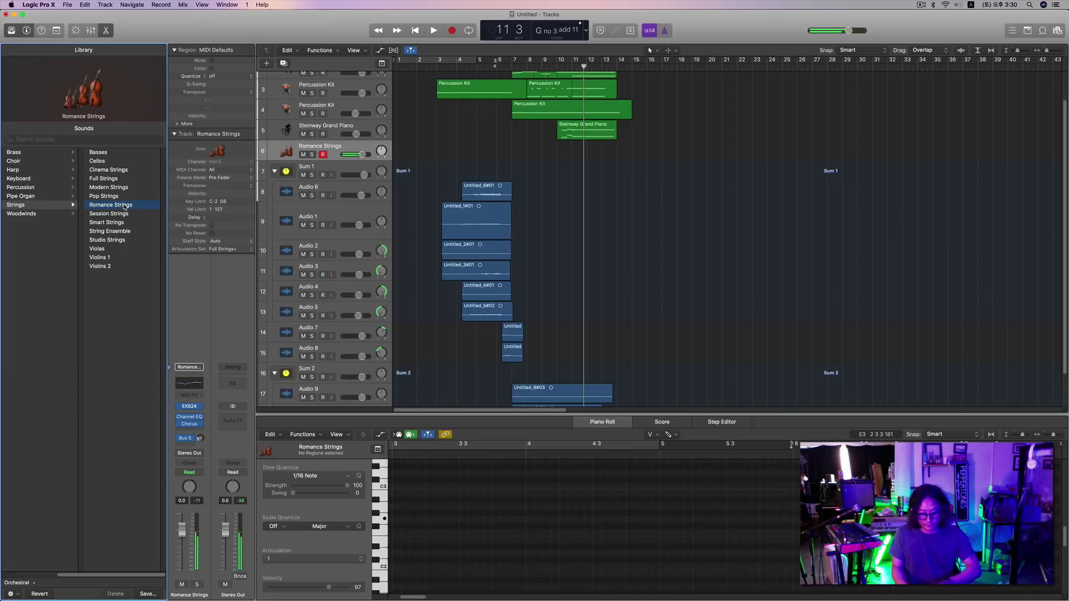
# Play the arrangement from bar 6 to rehearse a string part, and return the playhead to bar 8.
pyautogui.press(',')
pyautogui.press(',')
pyautogui.press(',')
pyautogui.press(',')
pyautogui.press(',')
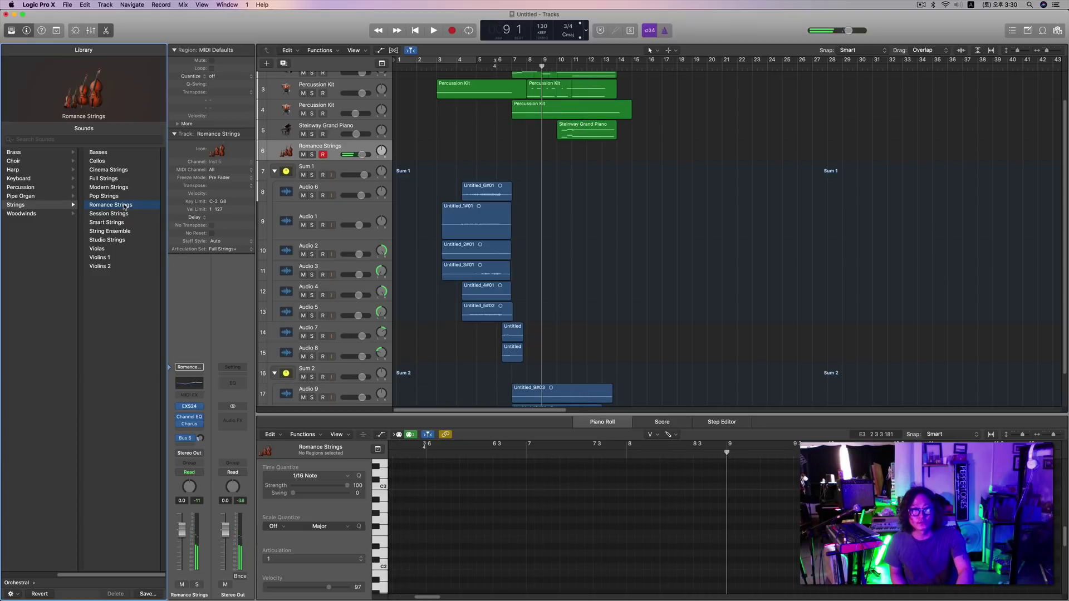
pyautogui.press('space')
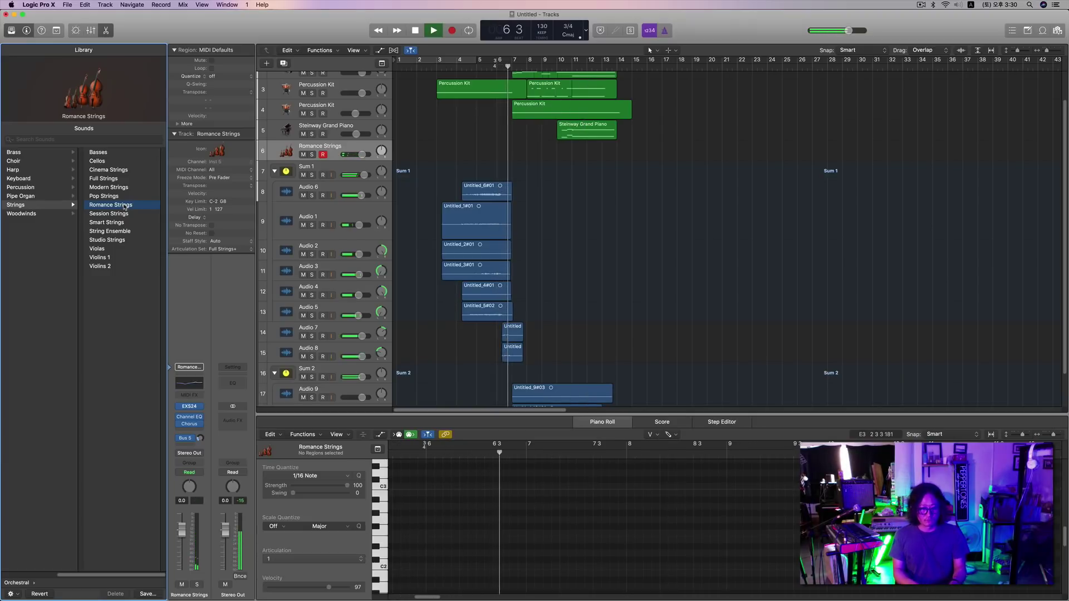
pyautogui.press(',')
pyautogui.press(',')
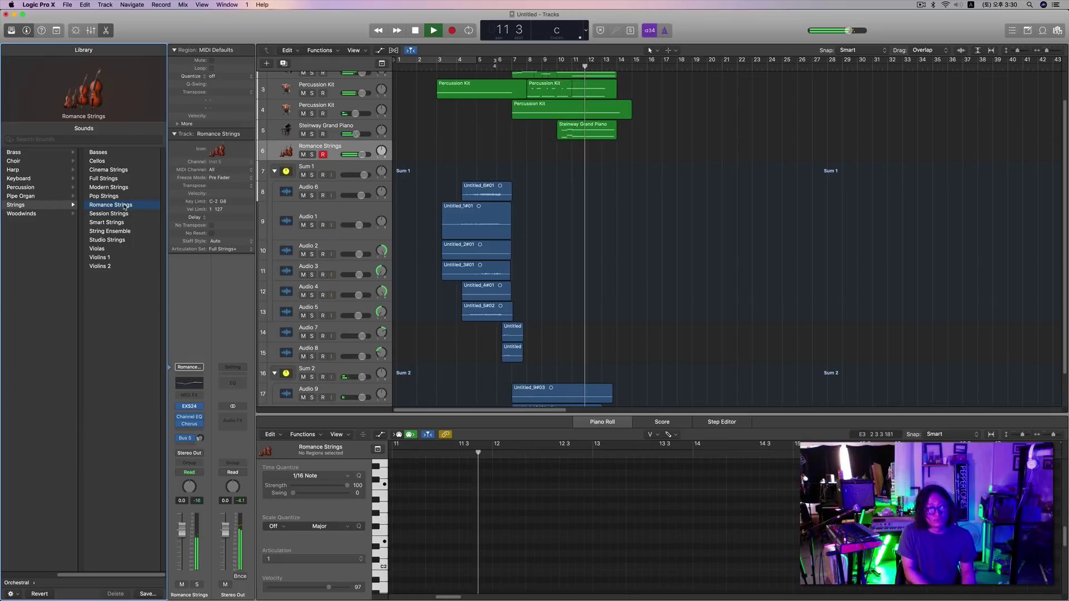
pyautogui.press('space')
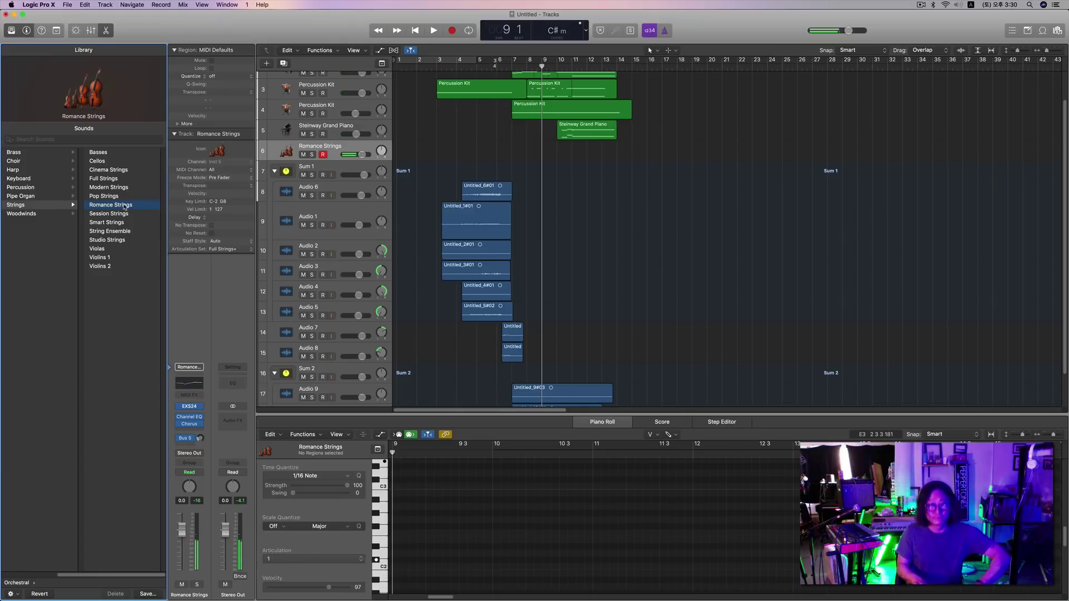
pyautogui.press(',')
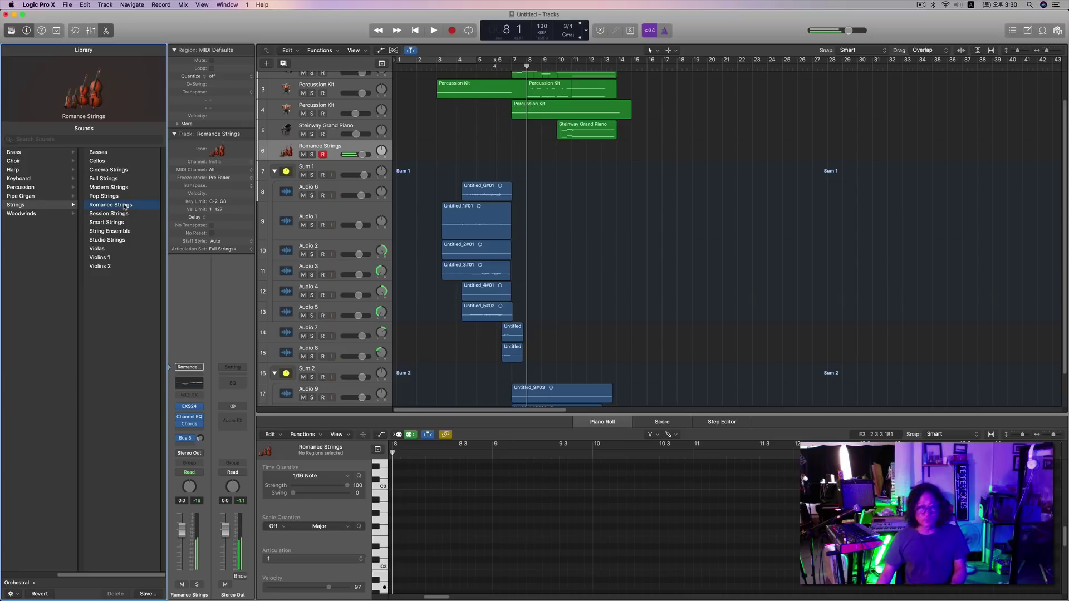
# Lengthen the amp envelope release and turn on the filter in the Romance Strings EXS24 sampler.
pyautogui.press('v')
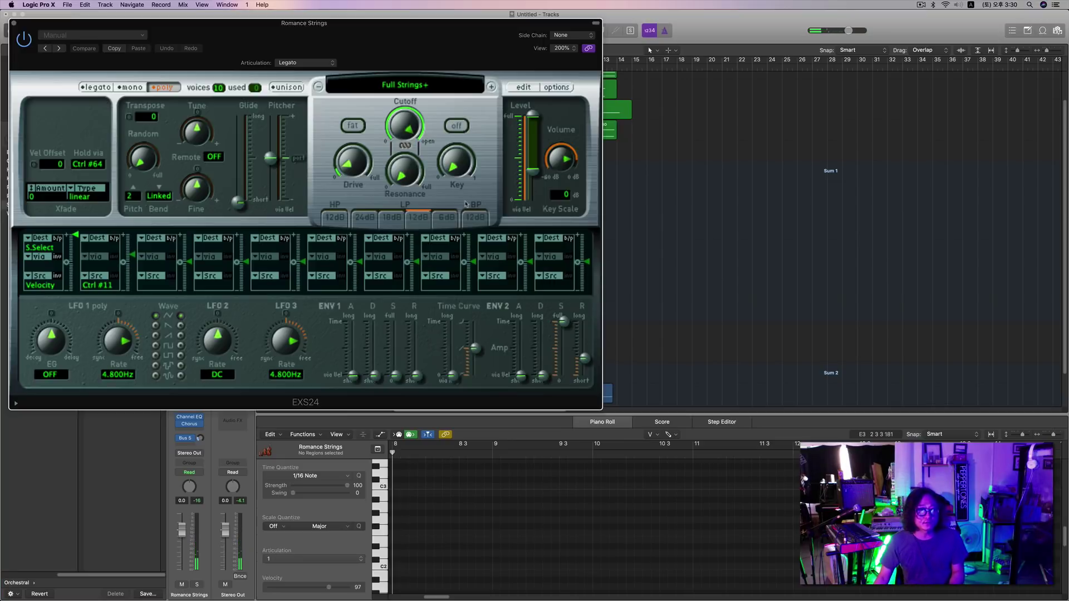
pyautogui.moveTo(585, 363); pyautogui.dragTo(586, 360)
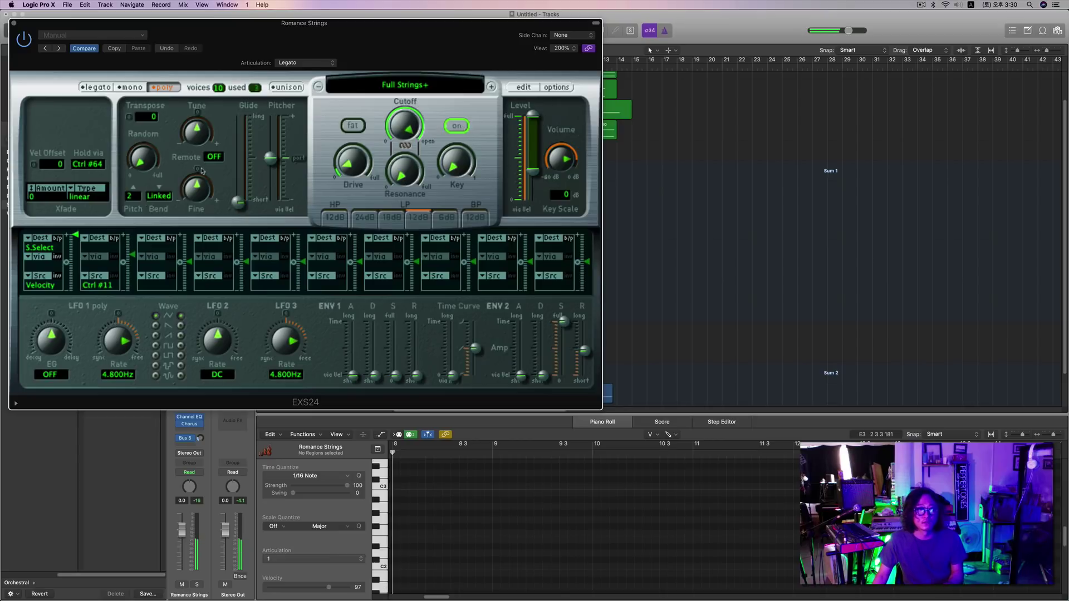
pyautogui.click(14, 24)
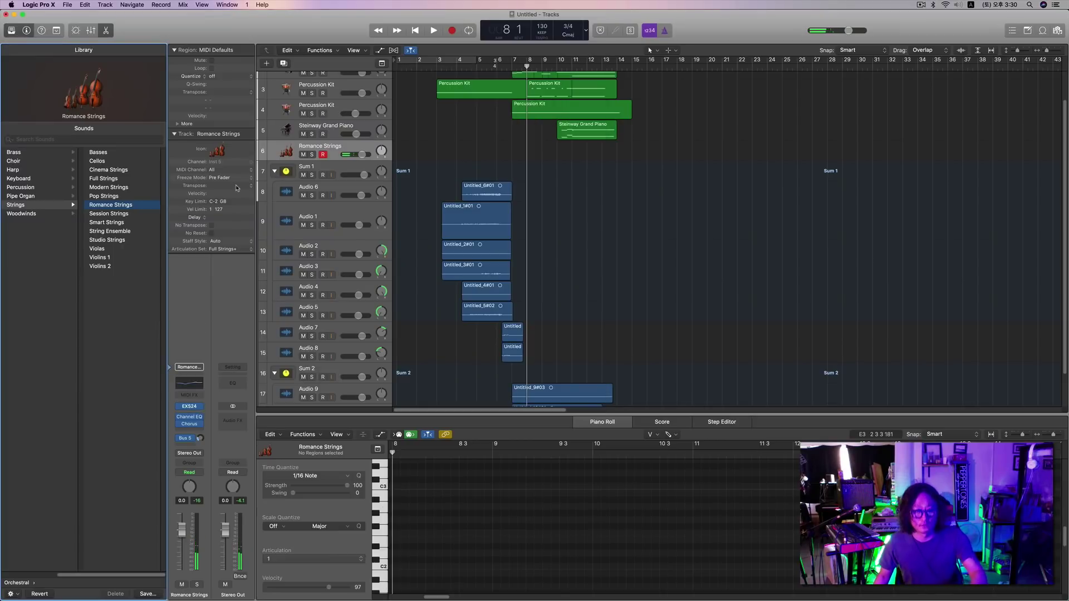
# Record a Romance Strings part from bar 7 through bar 13 and quantize it to 1/16 notes.
pyautogui.press(',')
pyautogui.press(',')
pyautogui.press('space')
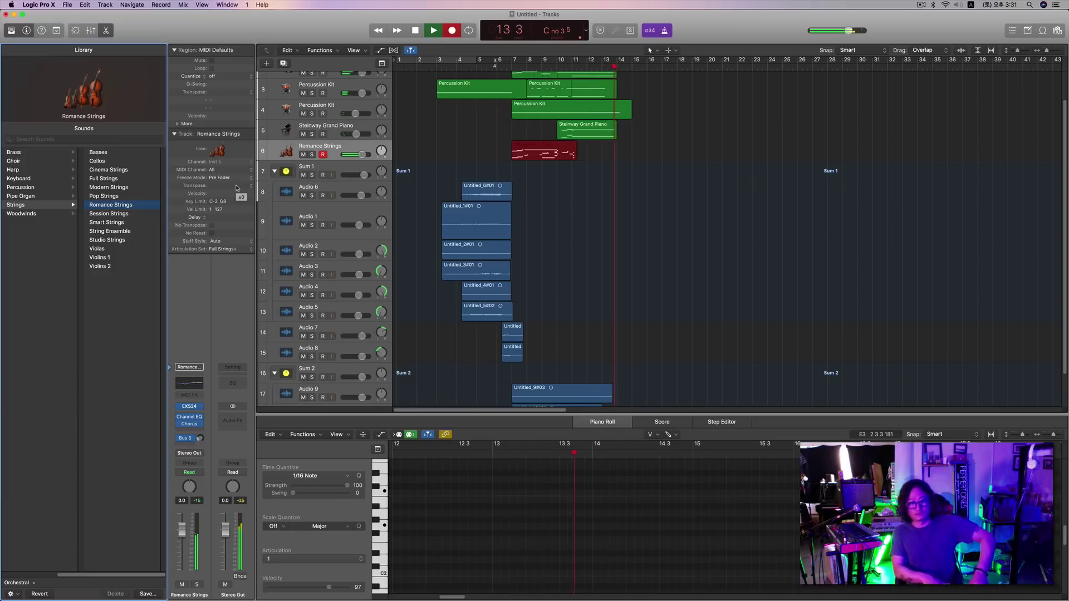
pyautogui.press('space')
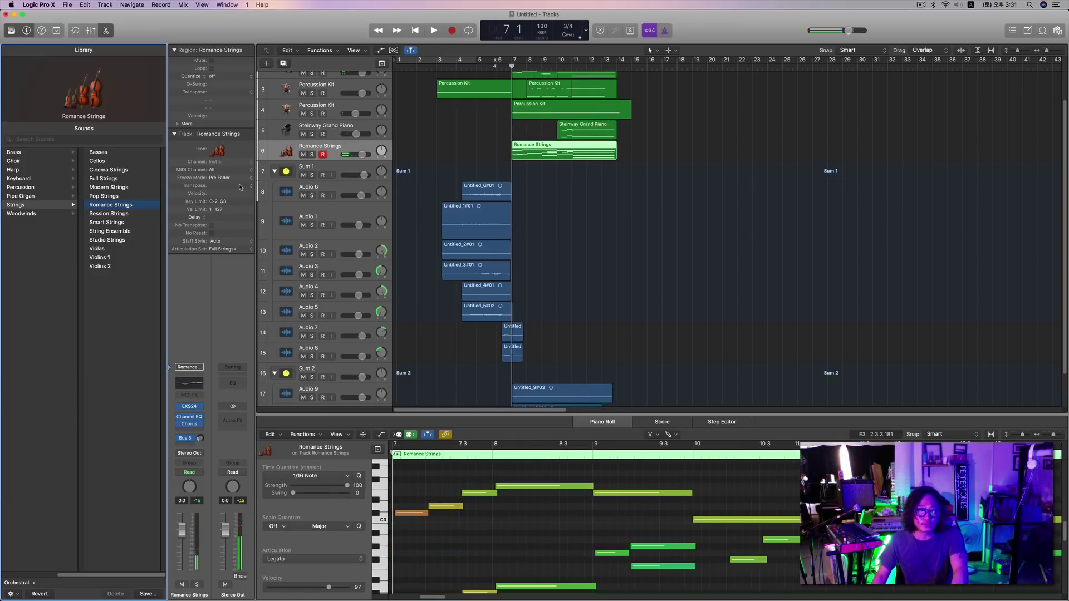
pyautogui.press('q')
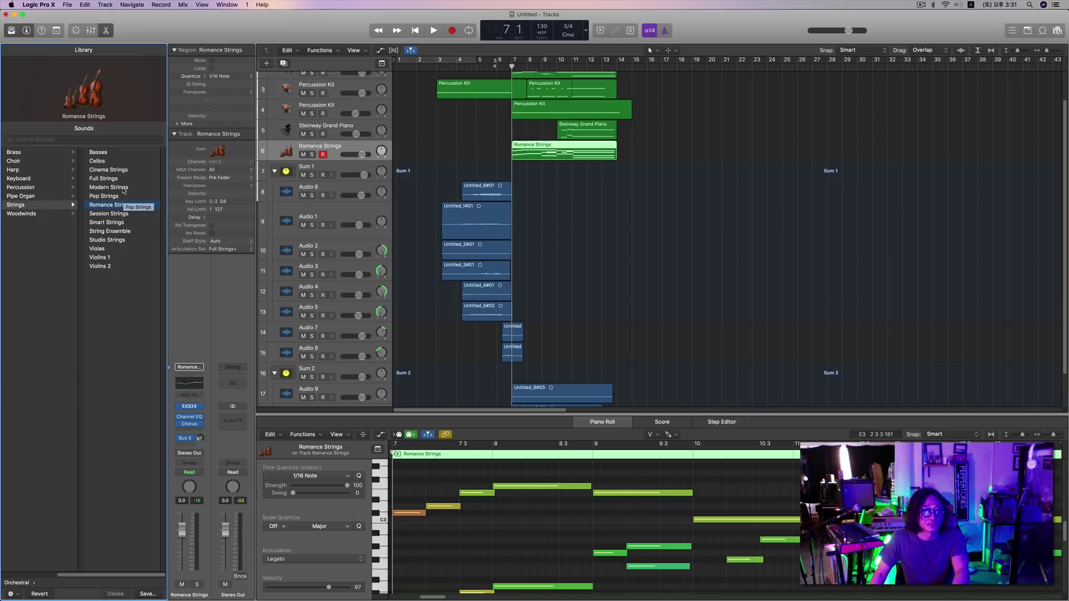
# Switch the strings track to the Cinema Strings patch, lengthen its amp release and turn on its filter during playback.
pyautogui.press('Up')
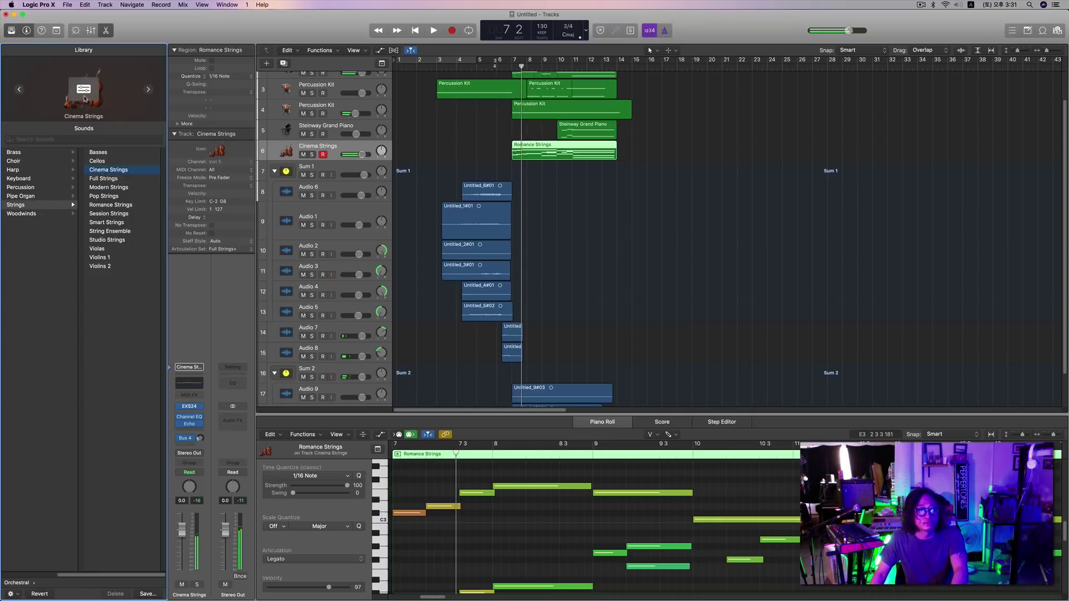
pyautogui.press('v')
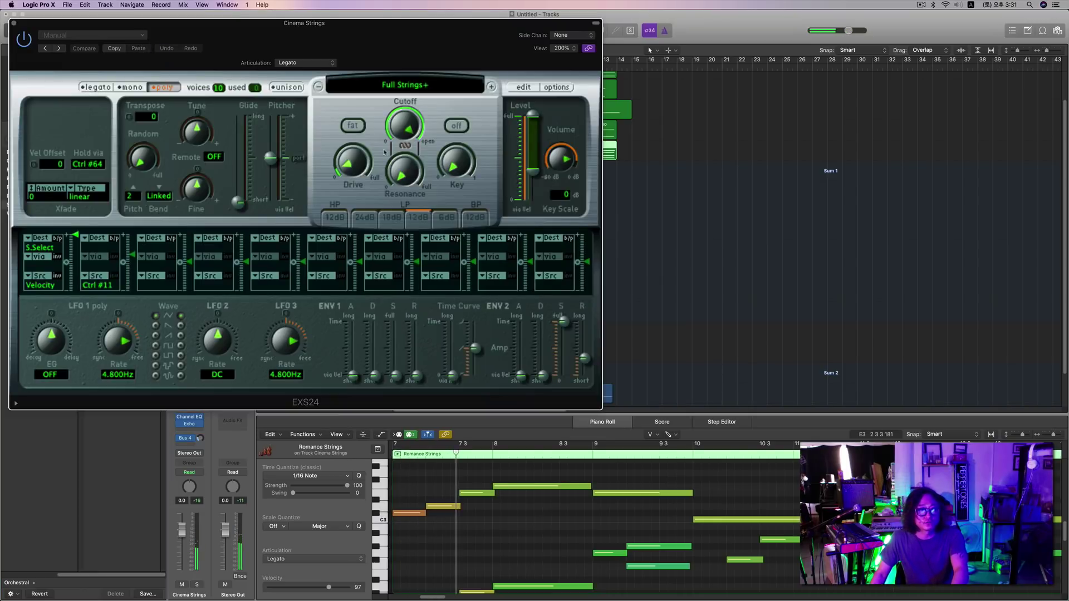
pyautogui.click(589, 364)
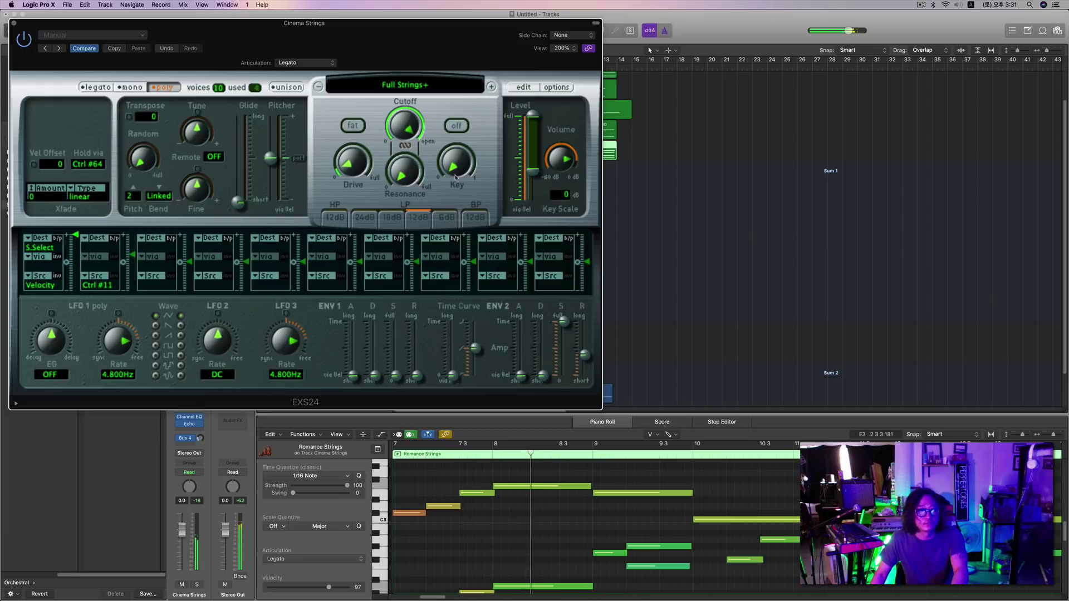
pyautogui.click(456, 126)
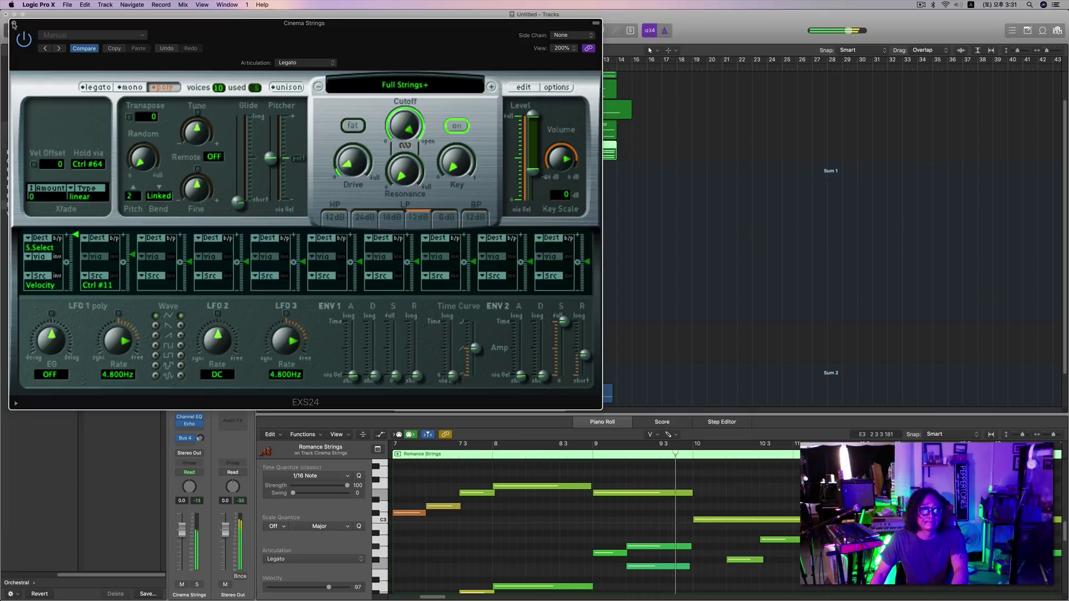
pyautogui.press('v')
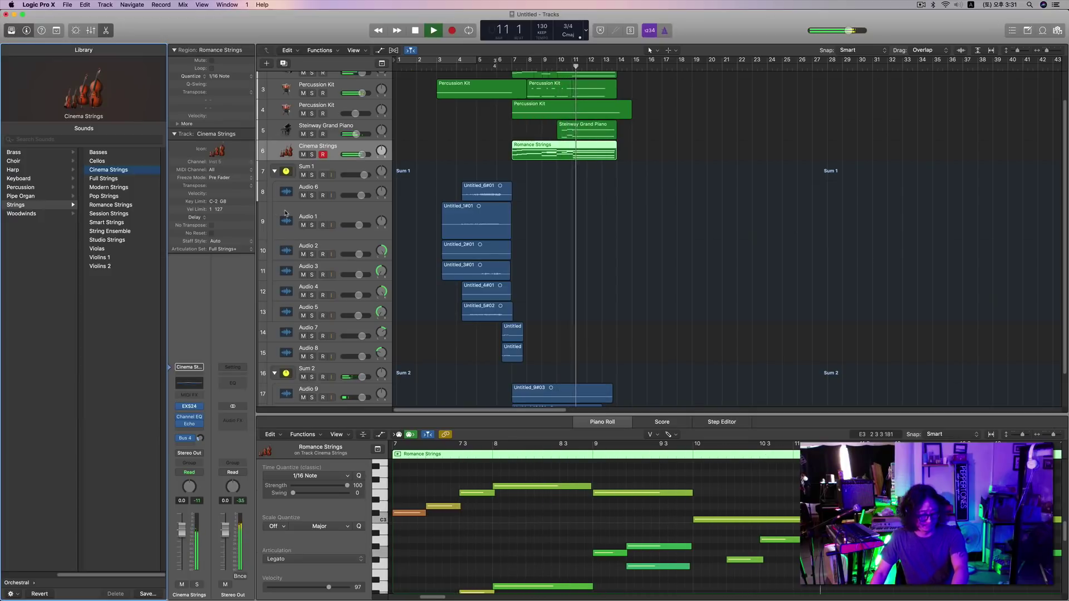
pyautogui.press('space')
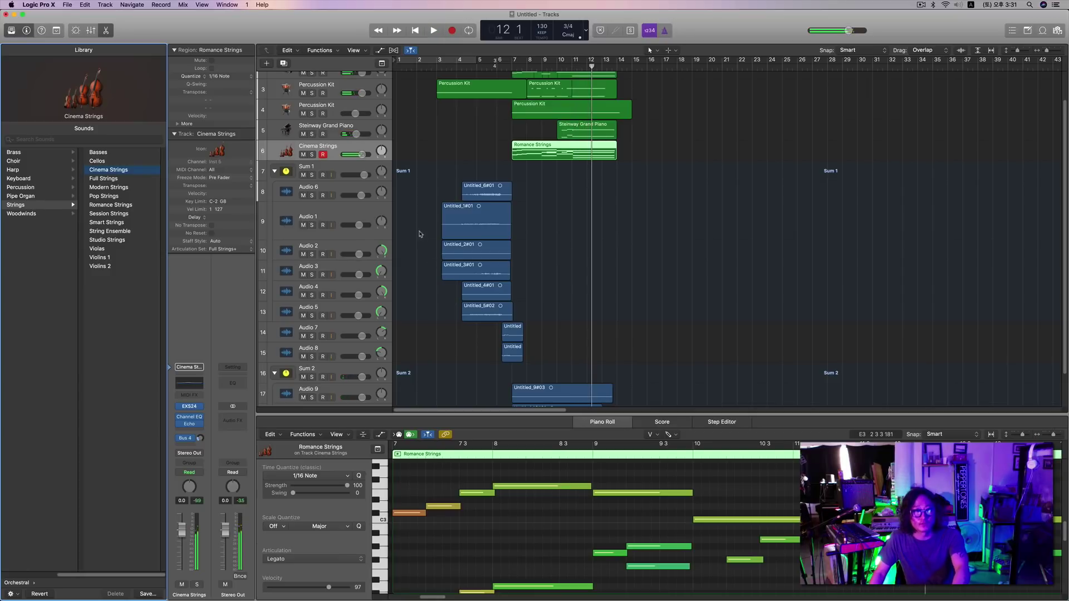
# Lower the Cinema Strings track volume to -6.0 dB while playing the section from bar 7.
pyautogui.click(361, 155)
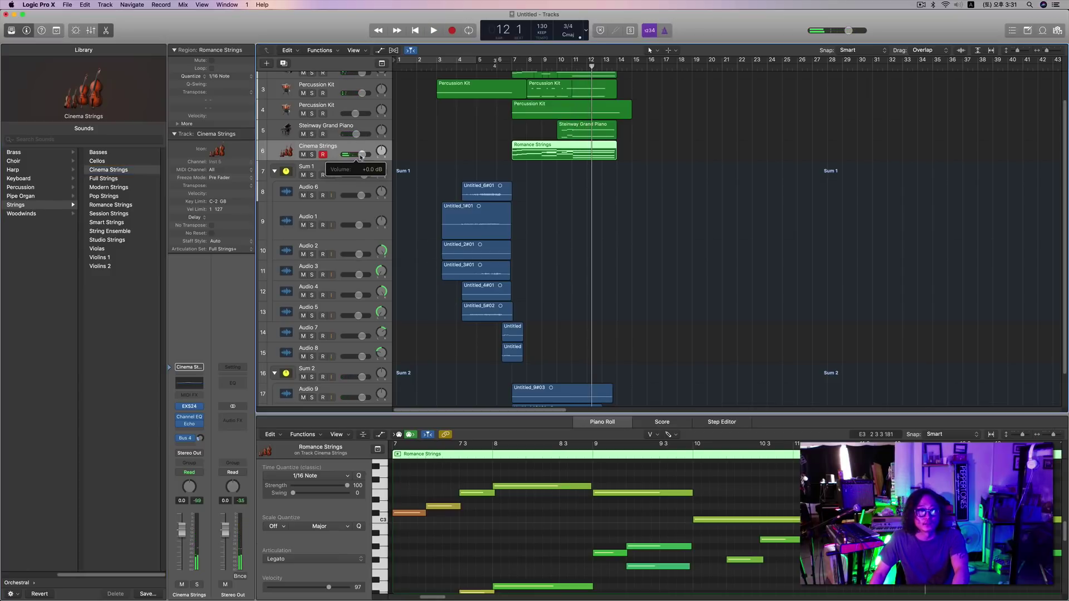
pyautogui.press(',')
pyautogui.press(',')
pyautogui.press(',')
pyautogui.press(',')
pyautogui.press(',')
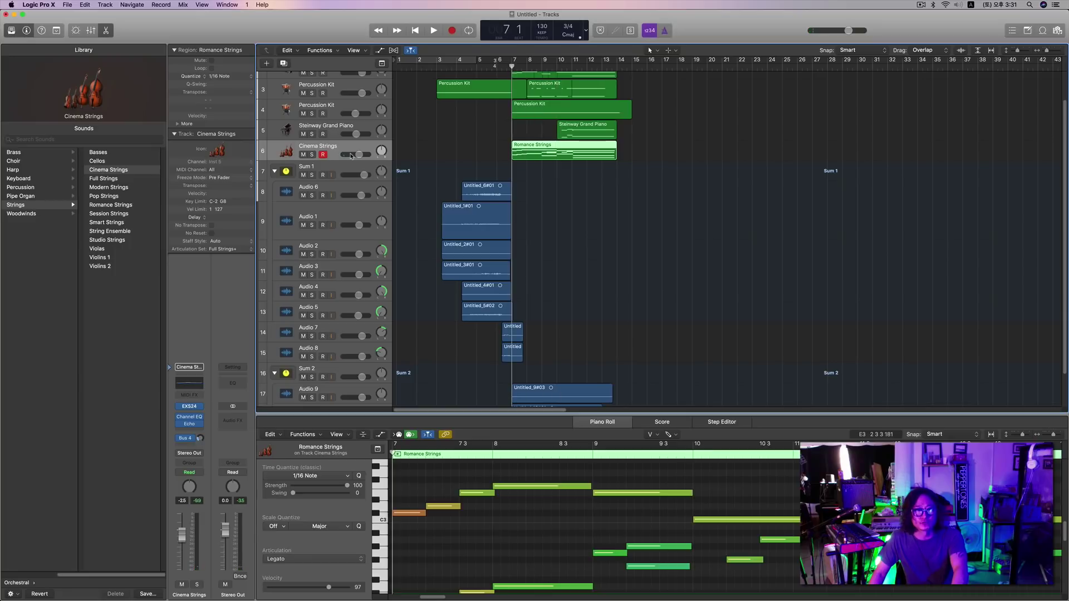
pyautogui.press('space')
pyautogui.moveTo(353, 157); pyautogui.dragTo(351, 157)
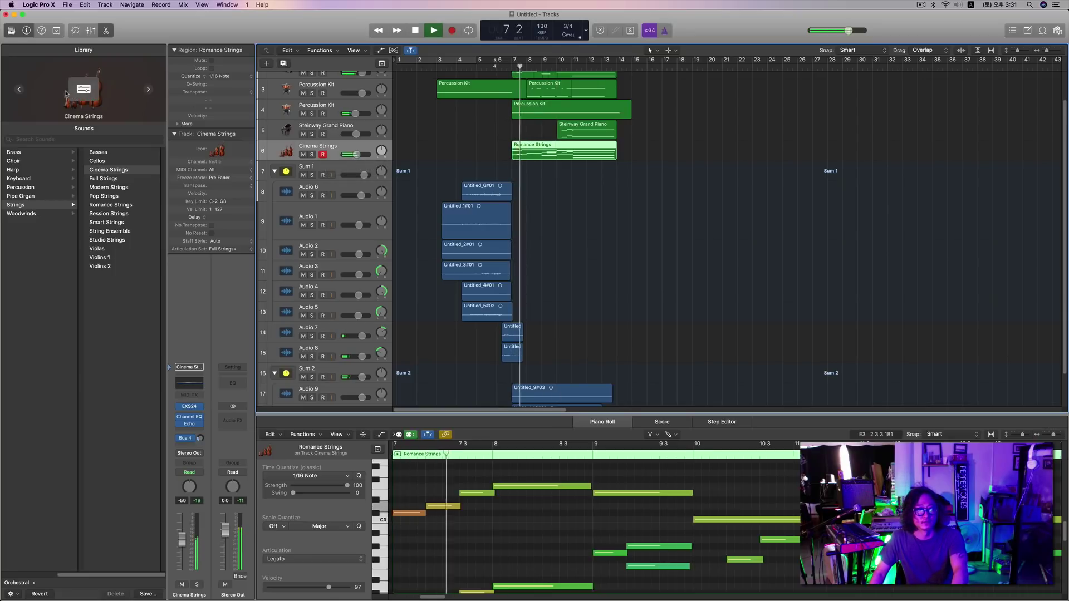
# Lower the filter cutoff and enable the fat option in the Cinema Strings EXS24 sampler.
pyautogui.click(85, 92)
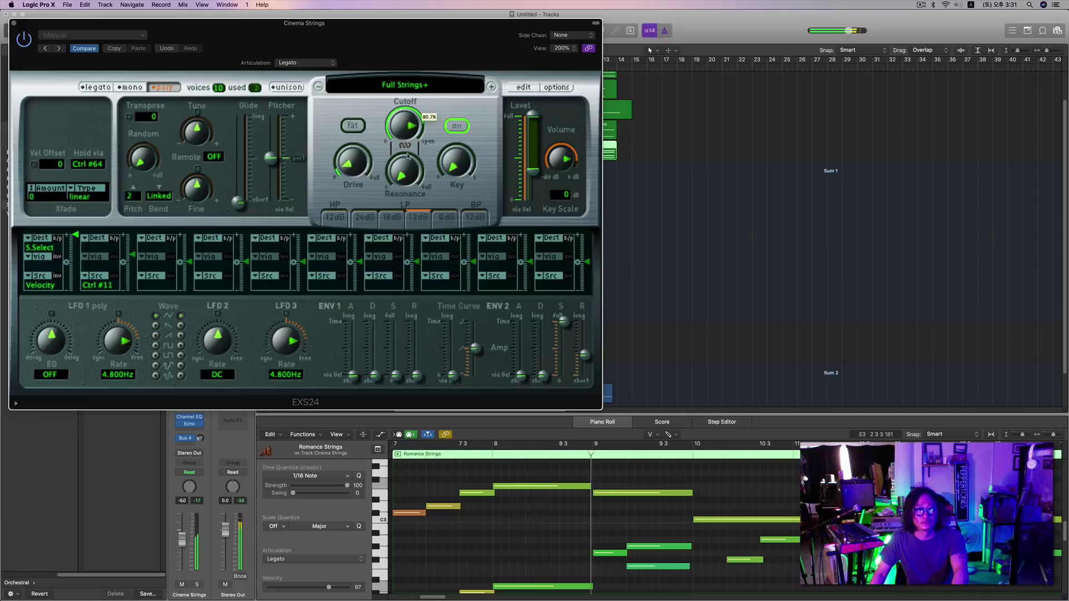
pyautogui.click(353, 125)
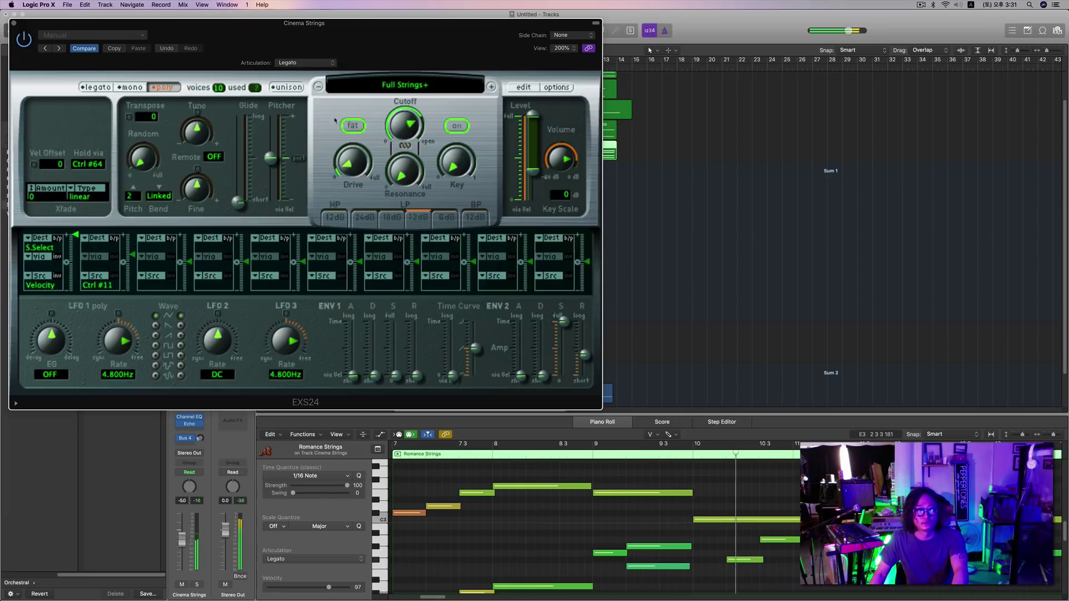
pyautogui.click(14, 23)
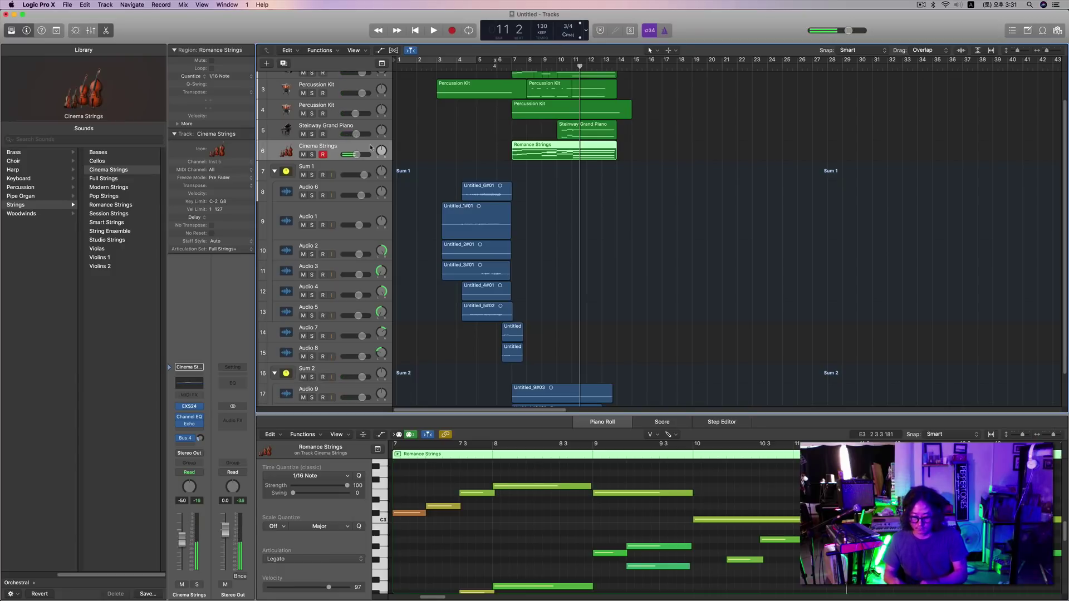
# Audition the recorded string part in the arrangement and delete its region from the Cinema Strings track.
pyautogui.press(',')
pyautogui.press(',')
pyautogui.press(',')
pyautogui.press(',')
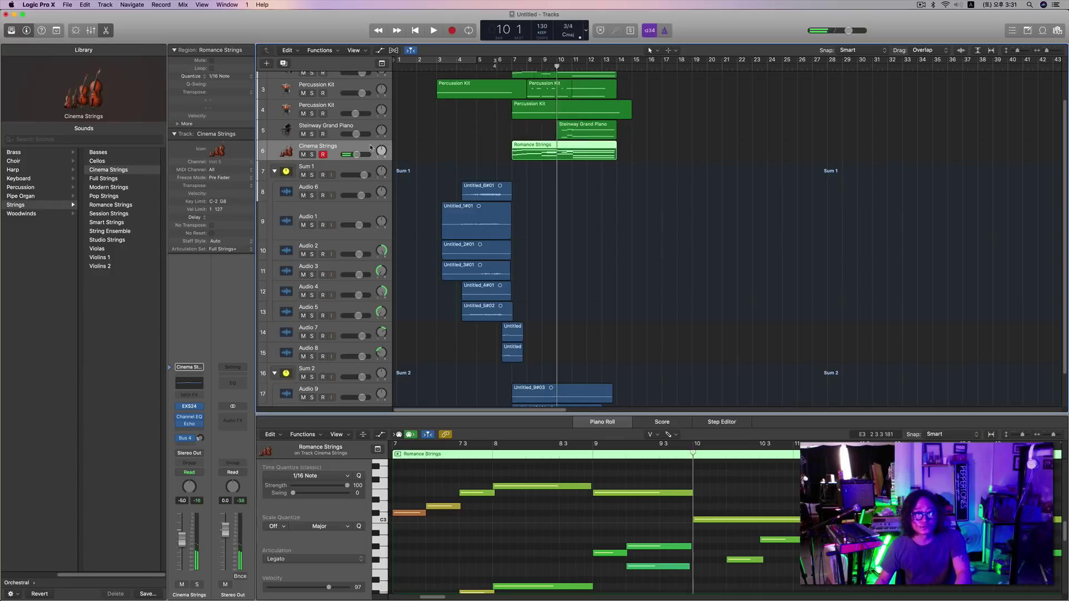
pyautogui.press('space')
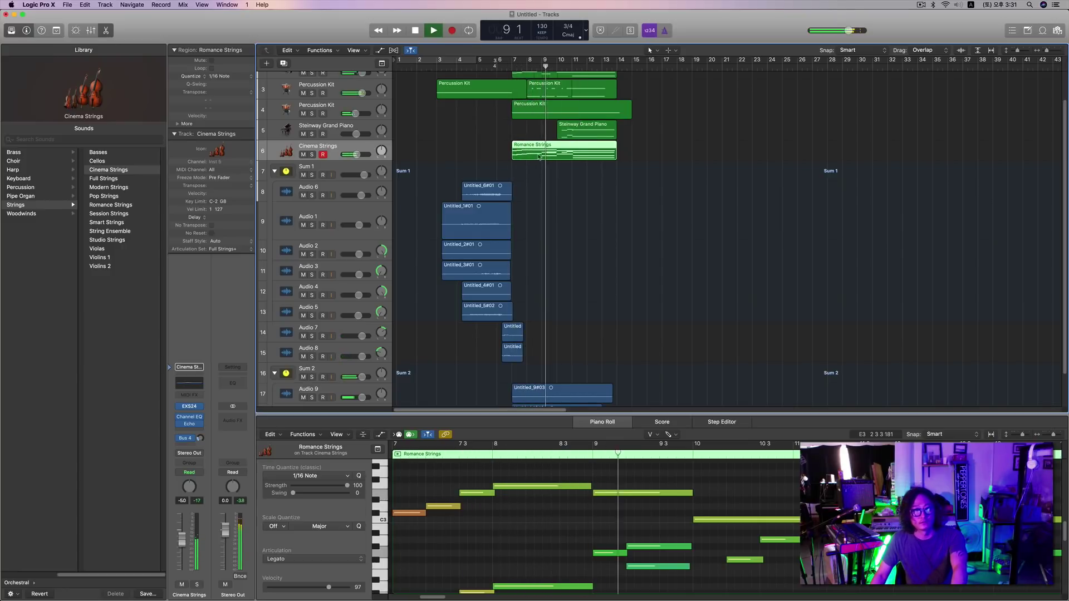
pyautogui.press('space')
pyautogui.moveTo(543, 149); pyautogui.dragTo(543, 150)
pyautogui.press('Delete')
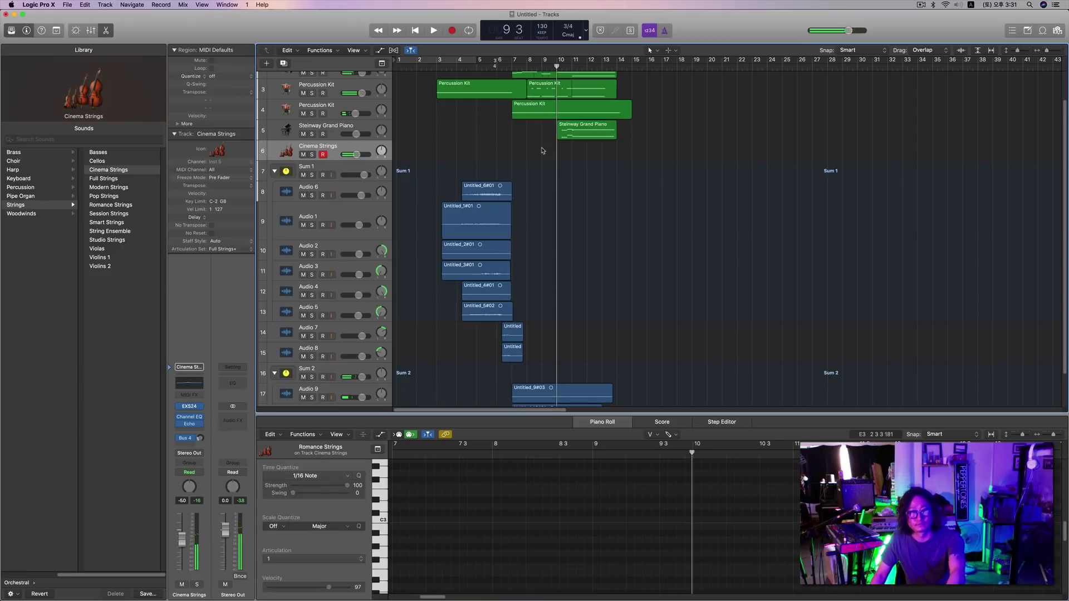
# Record a new Cinema Strings part from bar 7 through bar 13, quantize it to 1/16 notes and play it back.
pyautogui.press('space')
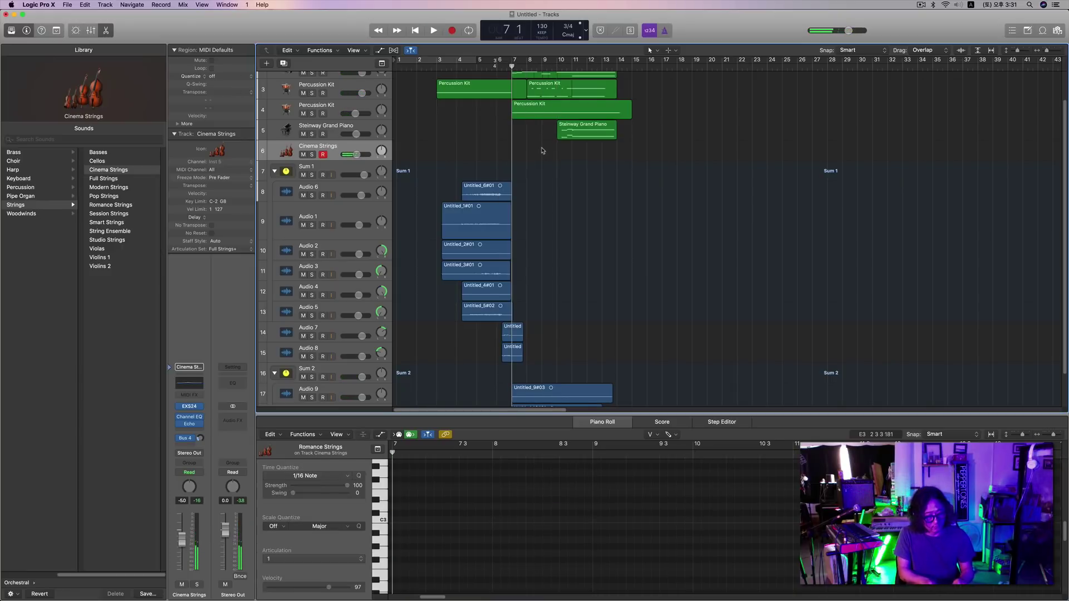
pyautogui.press('r')
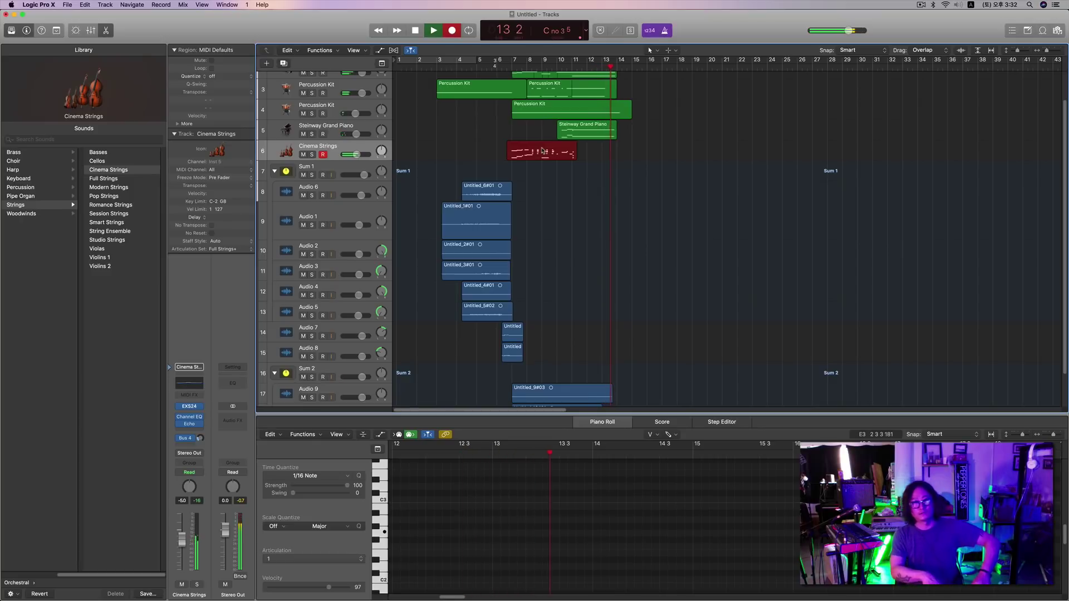
pyautogui.press('space')
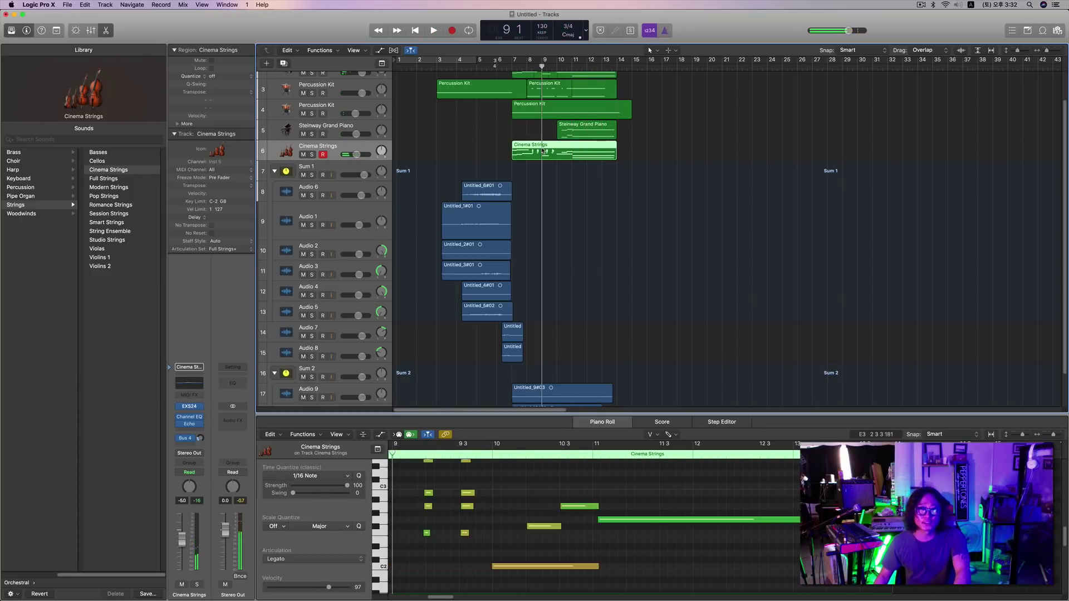
pyautogui.press('q')
pyautogui.press('space')
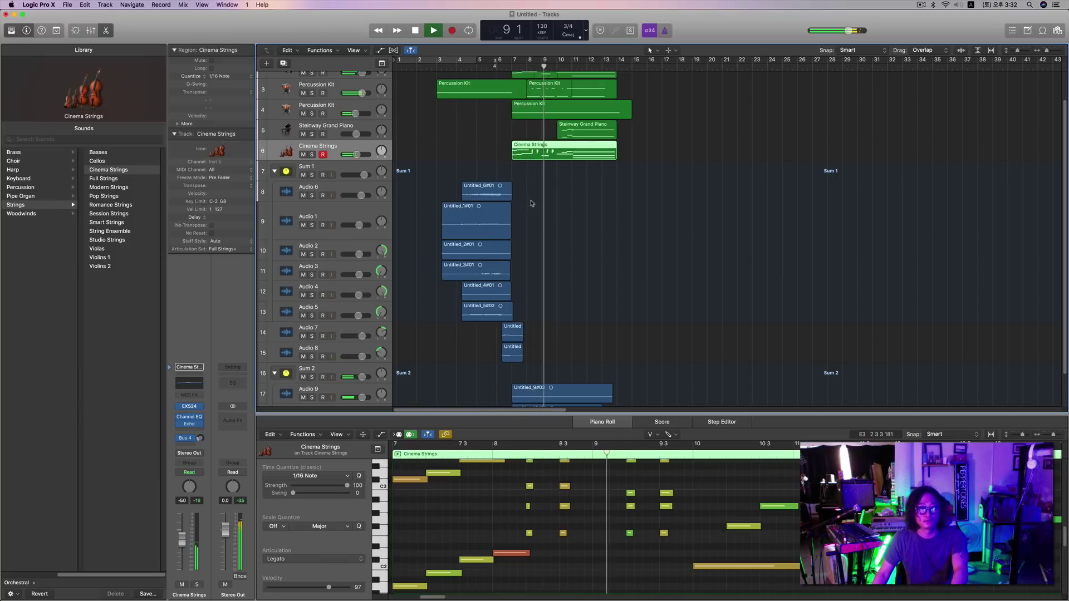
# Audition the Cinema Strings part around bar 8, switch to the Pointer tool and lengthen the short chord notes at bar 8 beat 2.
pyautogui.press('space')
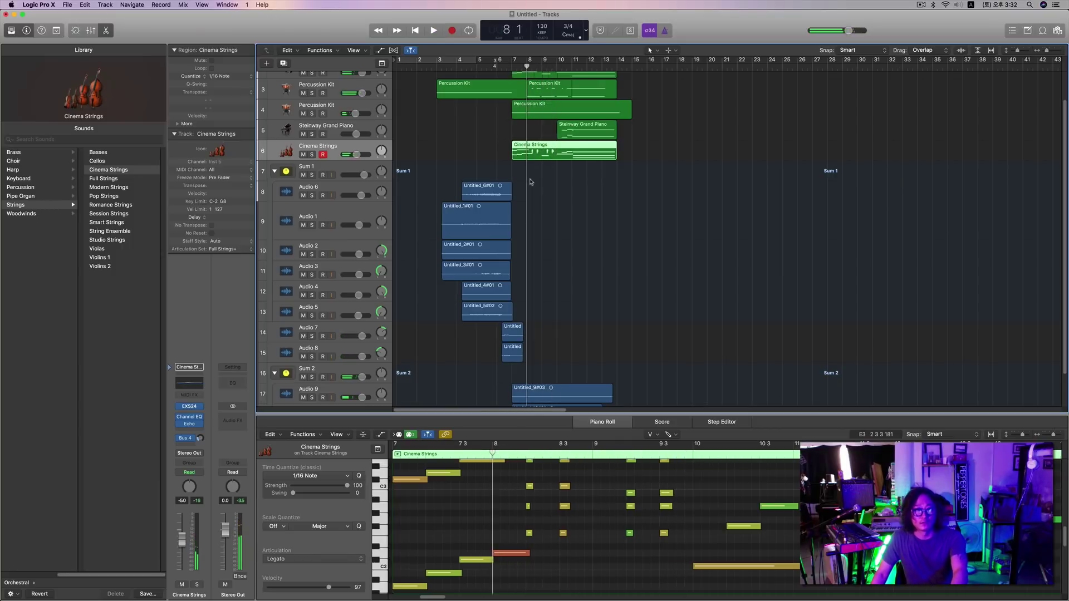
pyautogui.press('space')
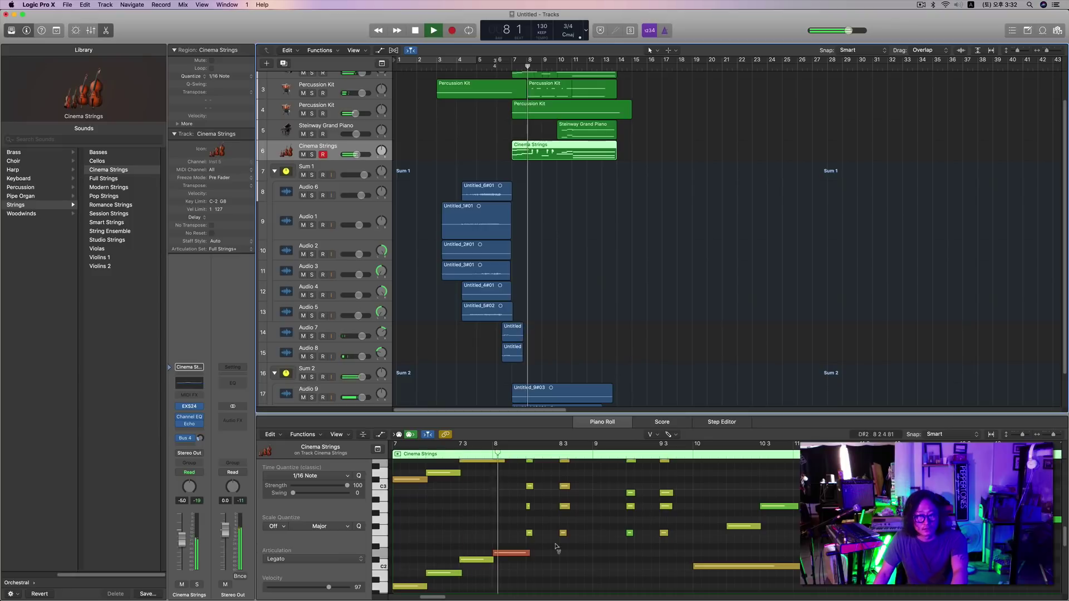
pyautogui.press('space')
pyautogui.scroll(2, 546, 525)
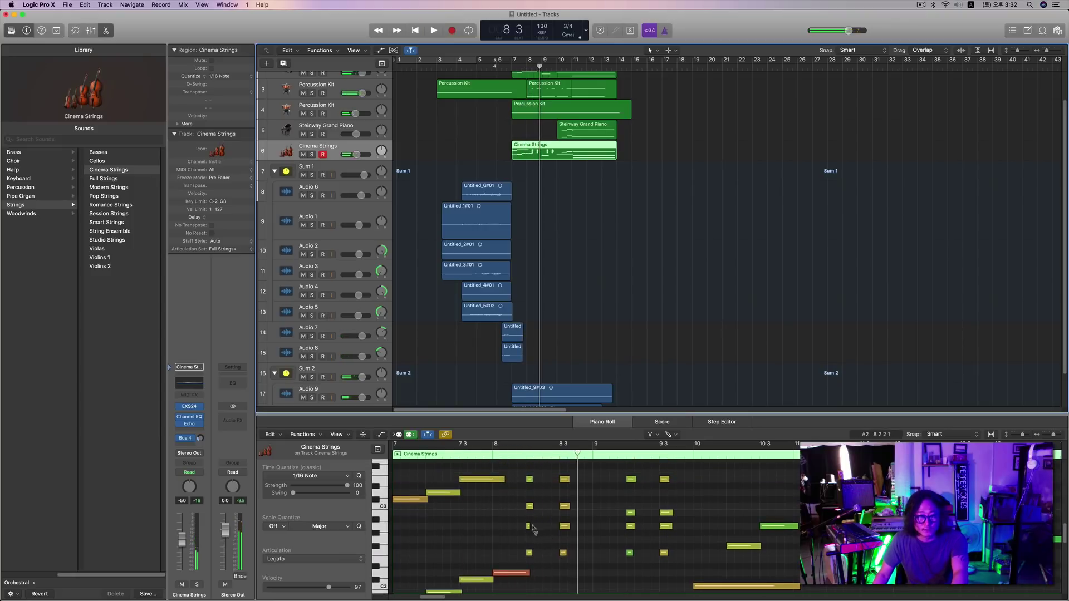
pyautogui.click(649, 430)
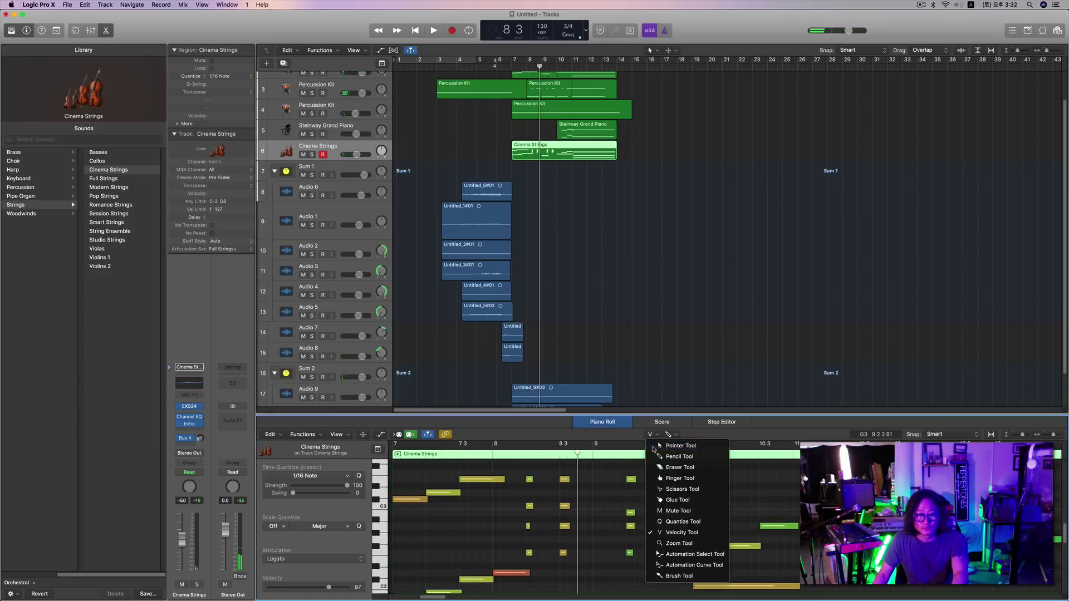
pyautogui.click(529, 538)
pyautogui.click(529, 527)
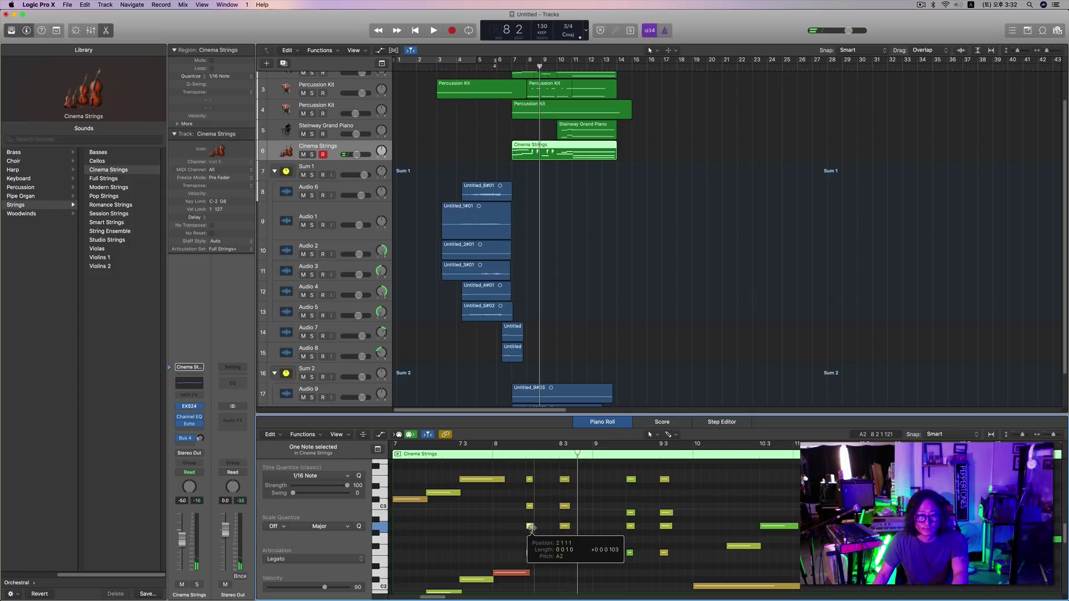
pyautogui.moveTo(533, 494); pyautogui.dragTo(539, 553)
# Even out the note lengths of the string chords at bar 8 beat 3 and bar 9 beat 2, and play them back.
pyautogui.click(569, 473)
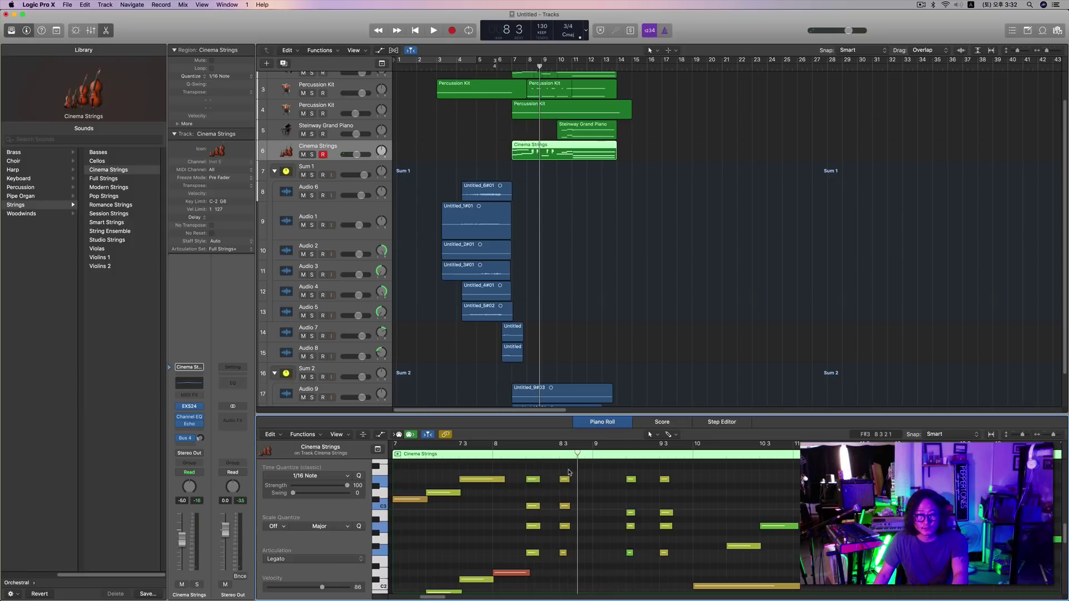
pyautogui.moveTo(569, 472); pyautogui.dragTo(569, 553)
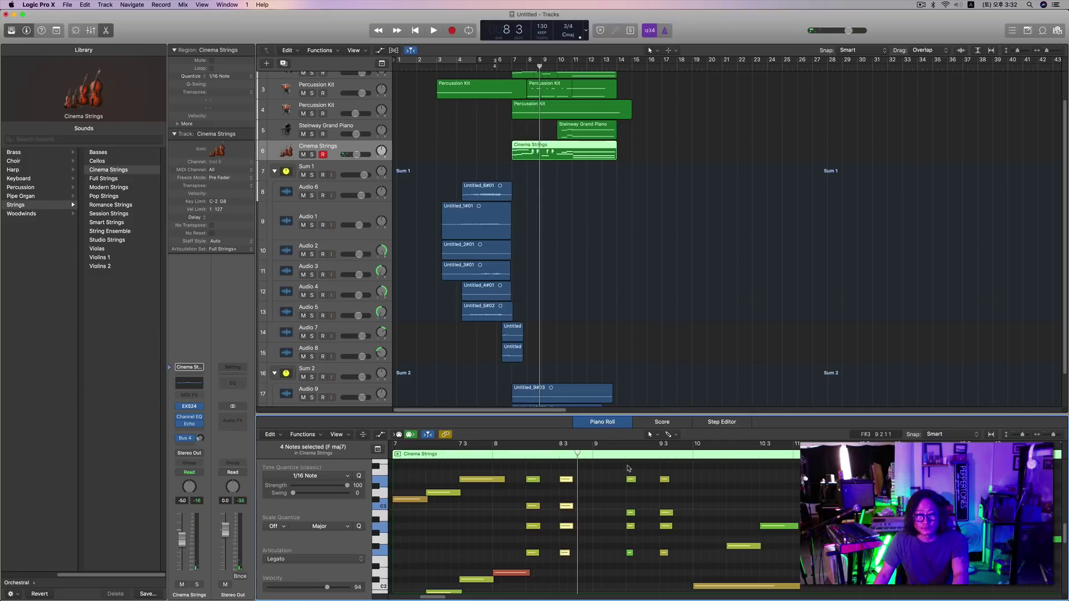
pyautogui.moveTo(629, 469); pyautogui.dragTo(637, 553)
pyautogui.press('space')
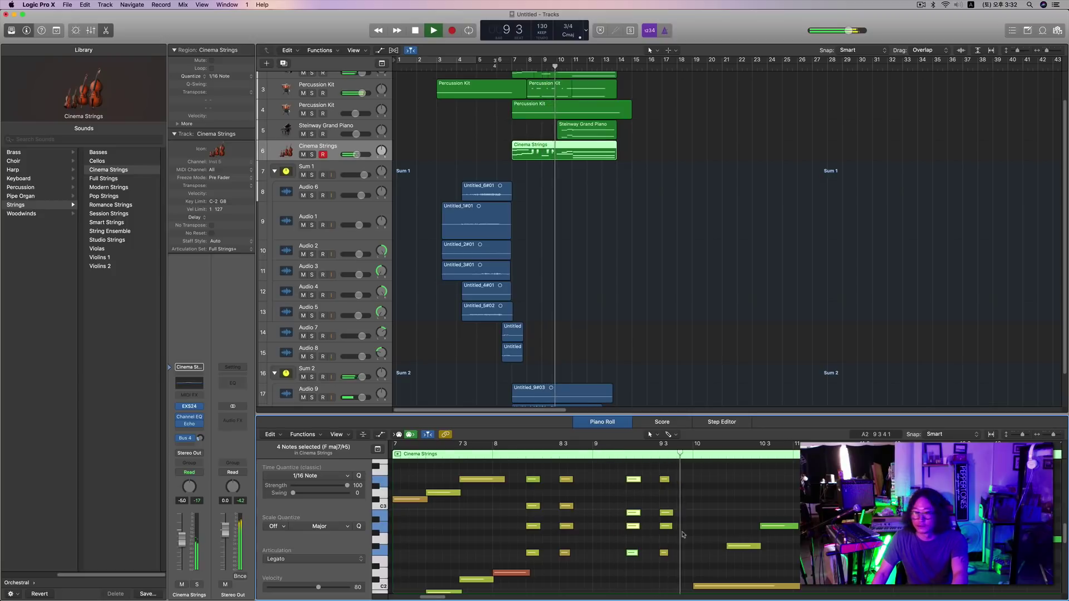
pyautogui.scroll(-5, 682, 538)
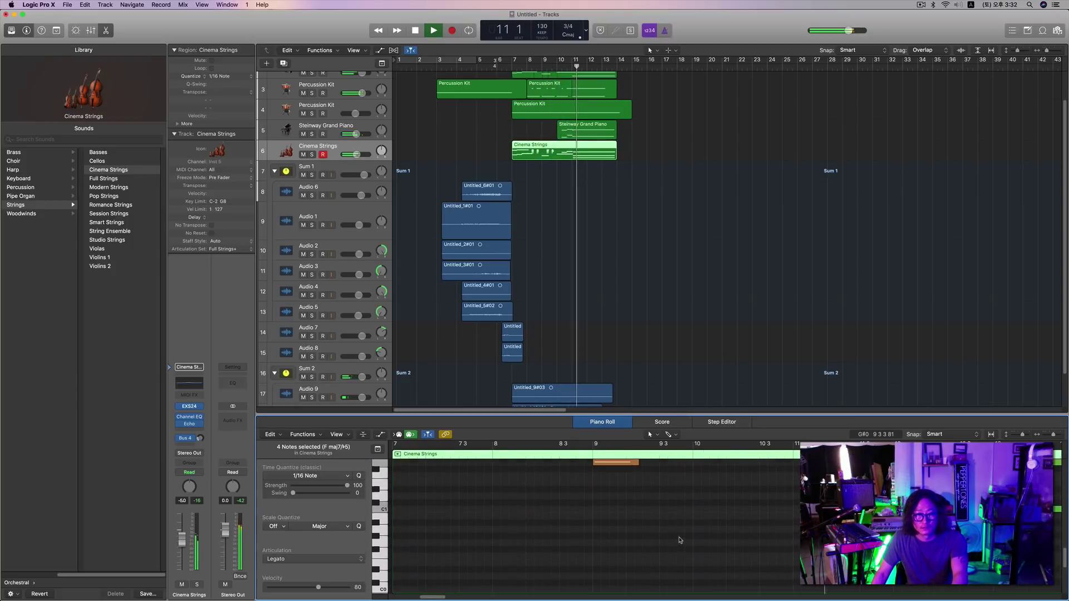
pyautogui.scroll(5, 680, 541)
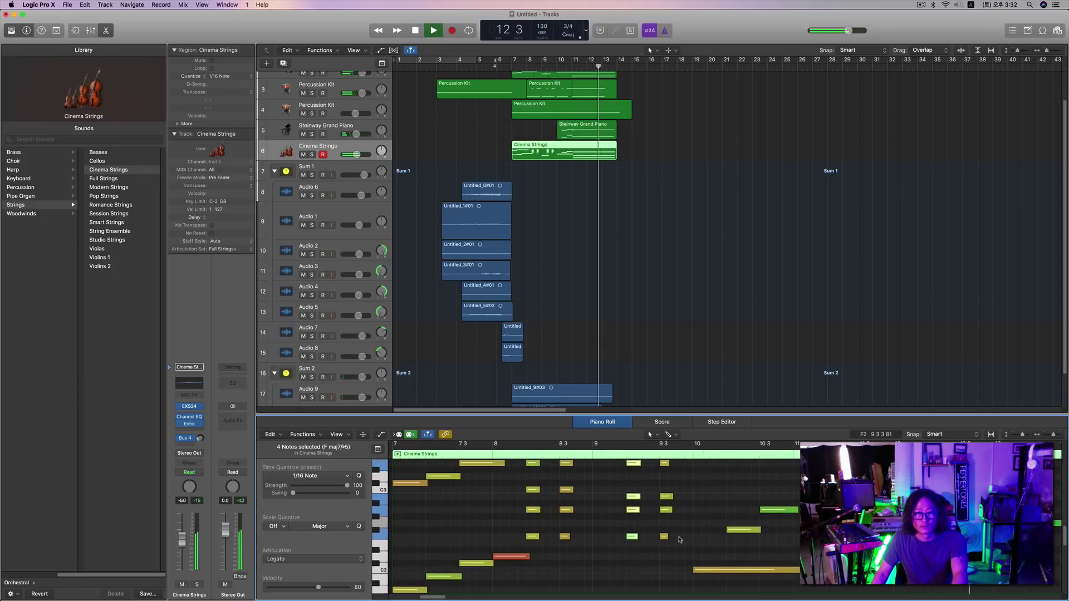
pyautogui.press('space')
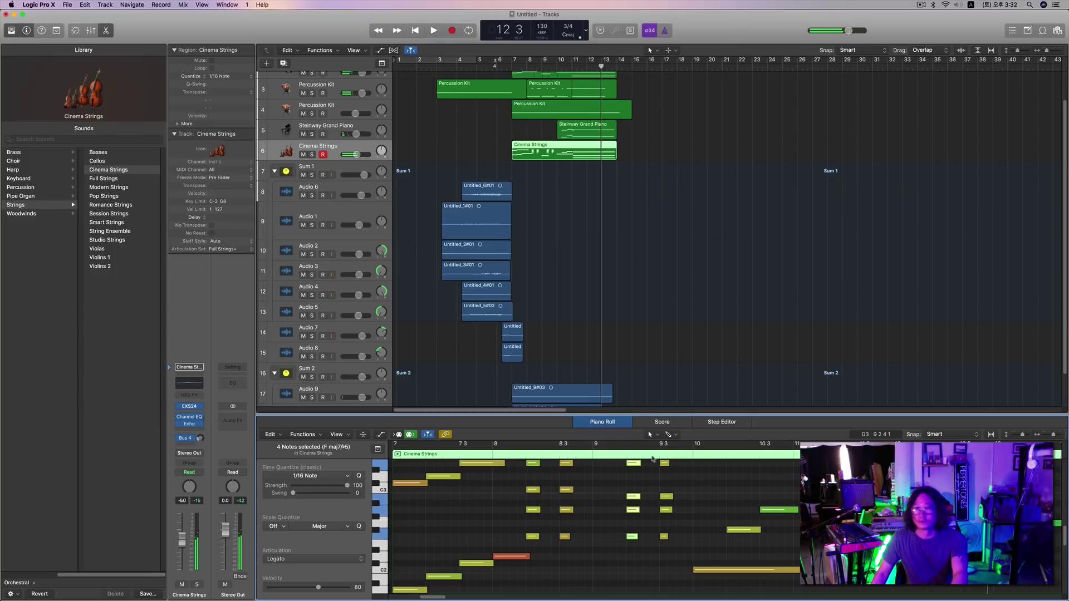
# Add a volume automation fade-out on the Cinema Strings track from -5.0 dB near bar 12 beat 3 to -∞ dB at bar 14, and audition it.
pyautogui.click(380, 50)
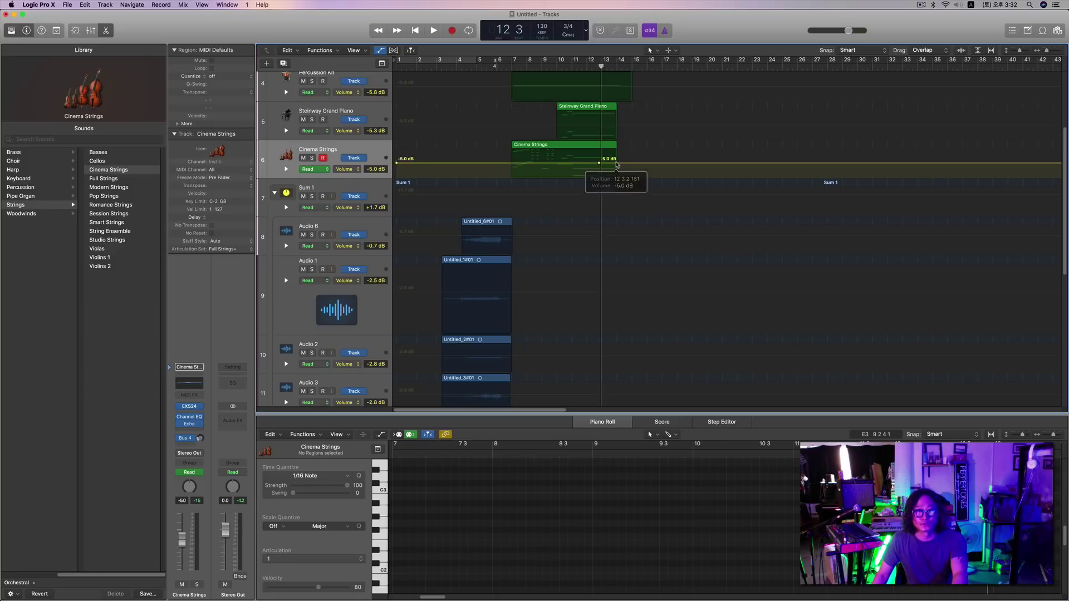
pyautogui.moveTo(617, 165); pyautogui.dragTo(618, 177)
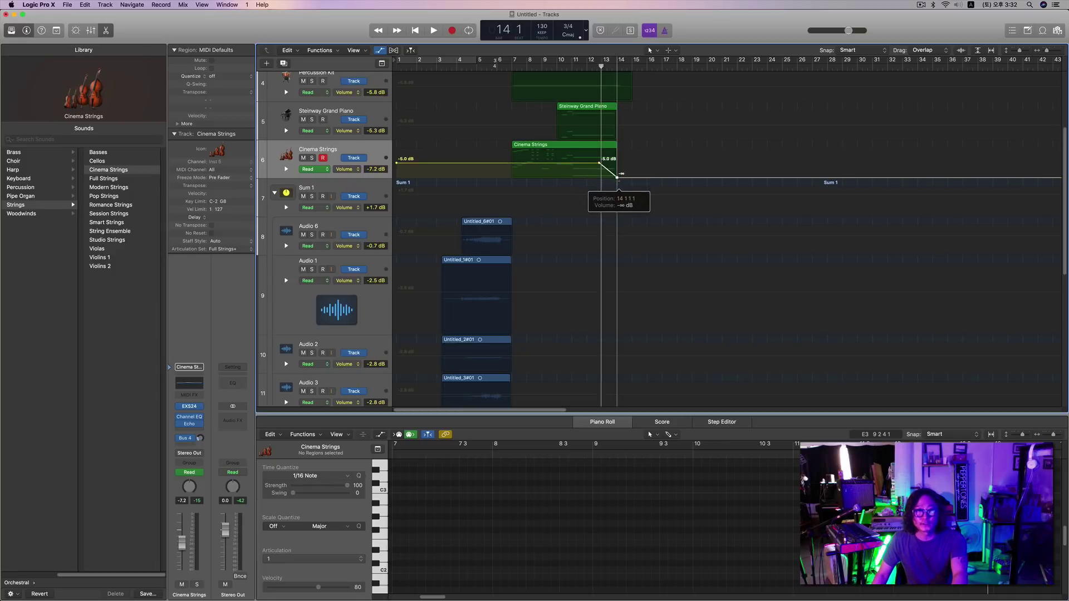
pyautogui.press('space')
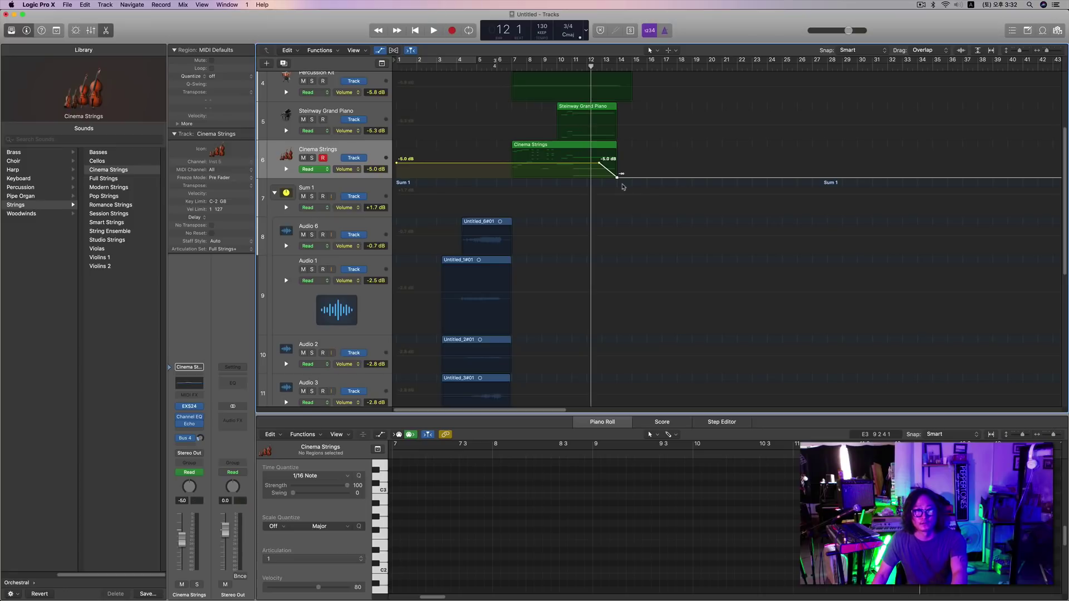
pyautogui.press('space')
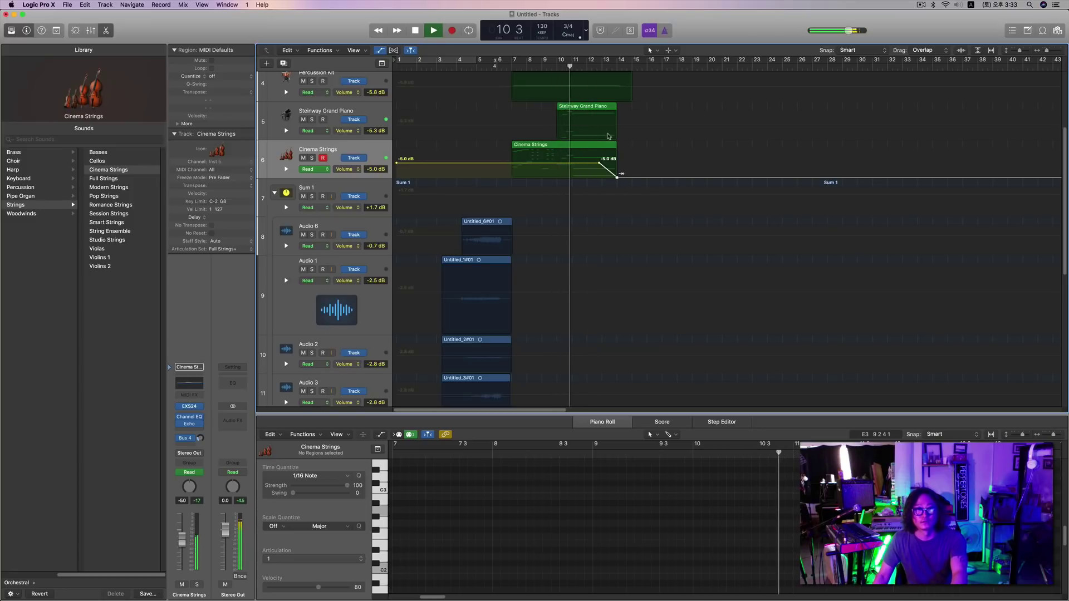
pyautogui.scroll(2, 610, 132)
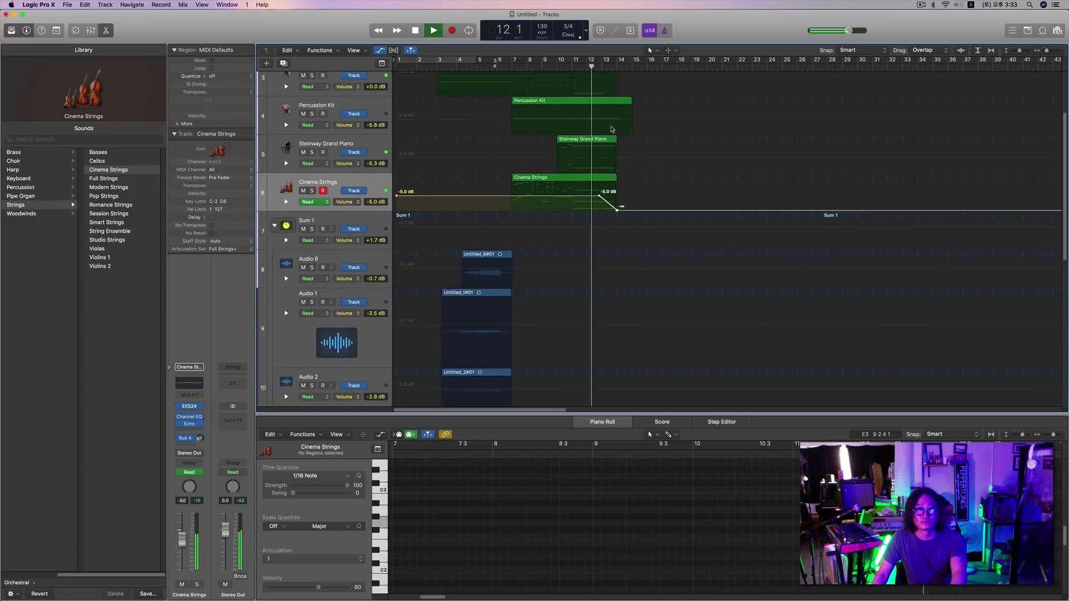
pyautogui.scroll(2, 606, 178)
pyautogui.press('space')
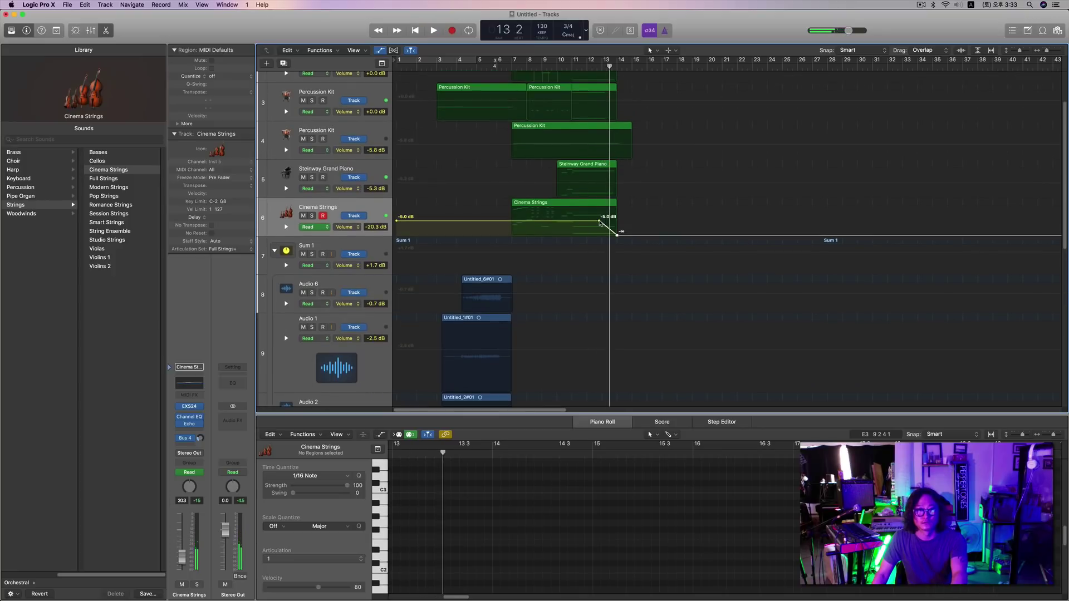
# Move the Cinema Strings fade-out earlier, starting near bar 11 beat 3 and ending near bar 13 beat 3, checking it by playback.
pyautogui.moveTo(600, 221); pyautogui.dragTo(583, 222)
pyautogui.press(',')
pyautogui.press(',')
pyautogui.press('space')
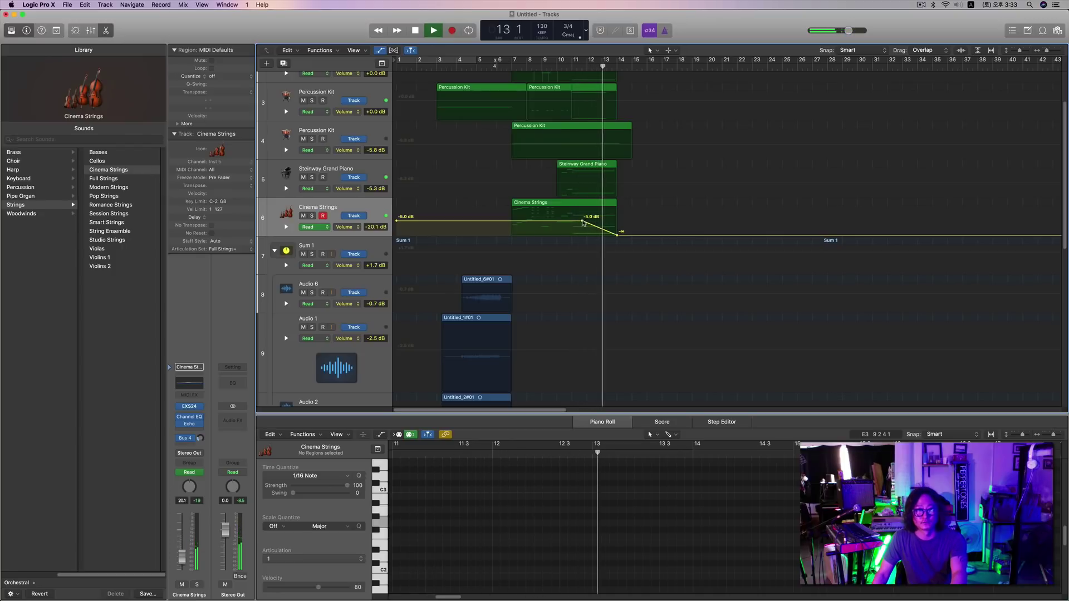
pyautogui.press('space')
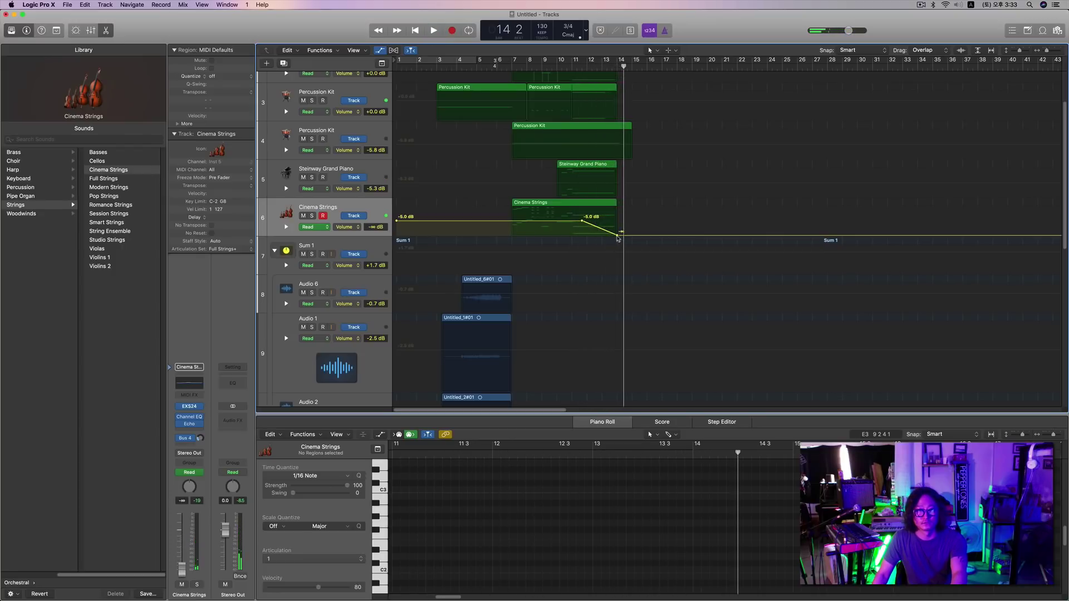
pyautogui.moveTo(618, 238); pyautogui.dragTo(613, 236)
pyautogui.press(',')
pyautogui.press(',')
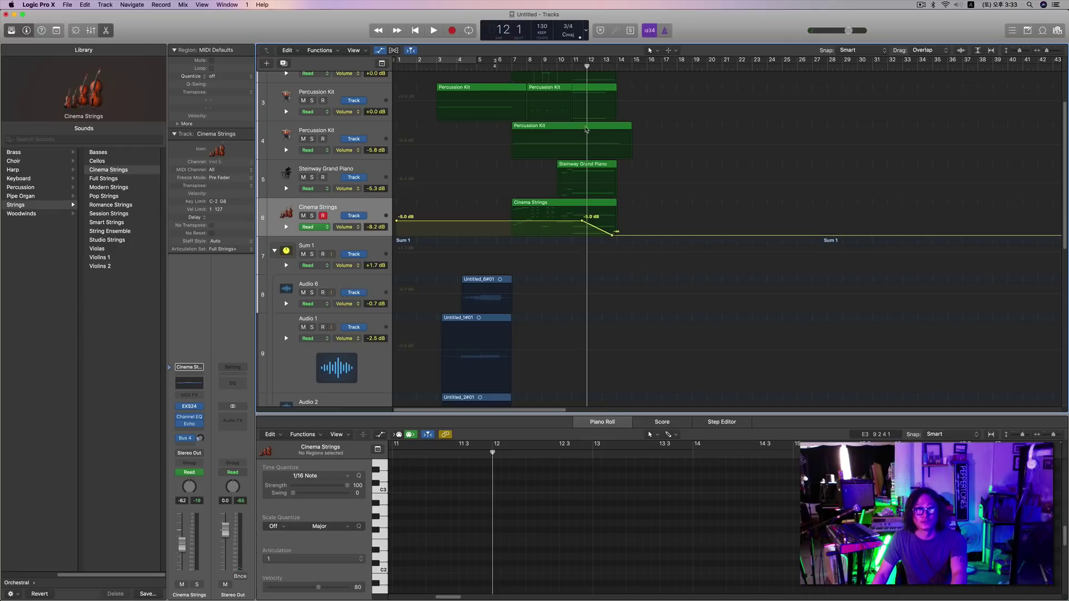
# Draw volume automation fade-outs on the Muted Bass and Inst 2 tracks from +0.0 dB at bar 11 beat 3 to -∞ dB in bar 13.
pyautogui.scroll(3, 590, 117)
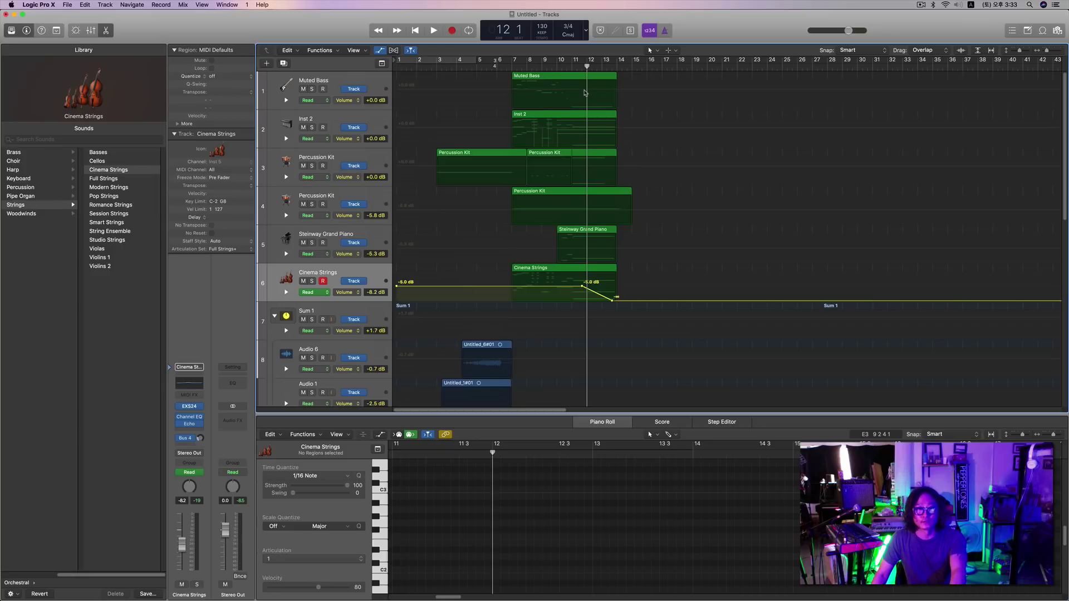
pyautogui.click(585, 93)
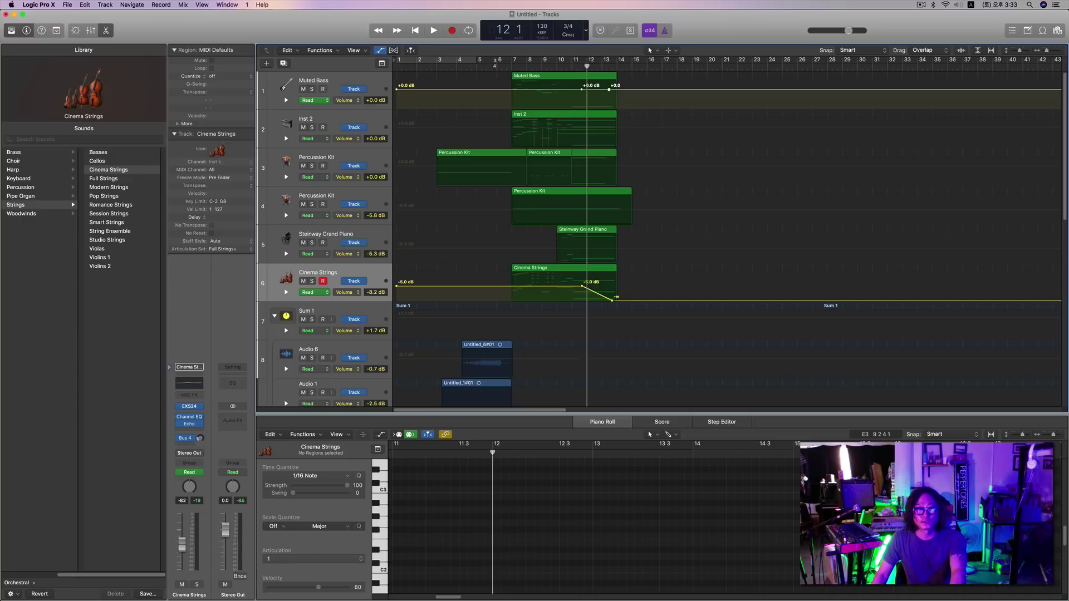
pyautogui.moveTo(609, 89); pyautogui.dragTo(609, 108)
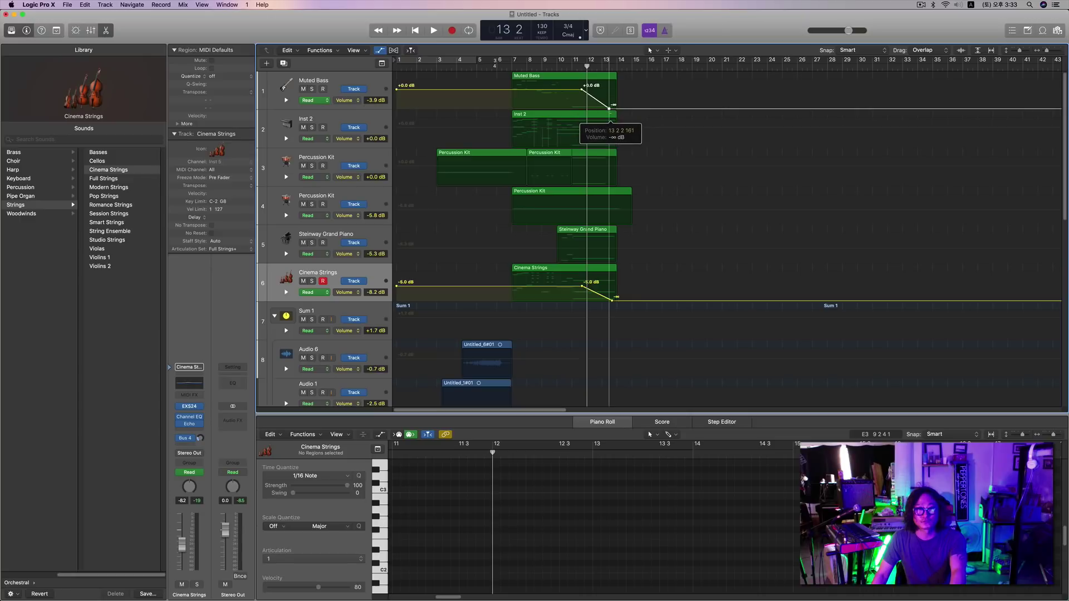
pyautogui.click(582, 132)
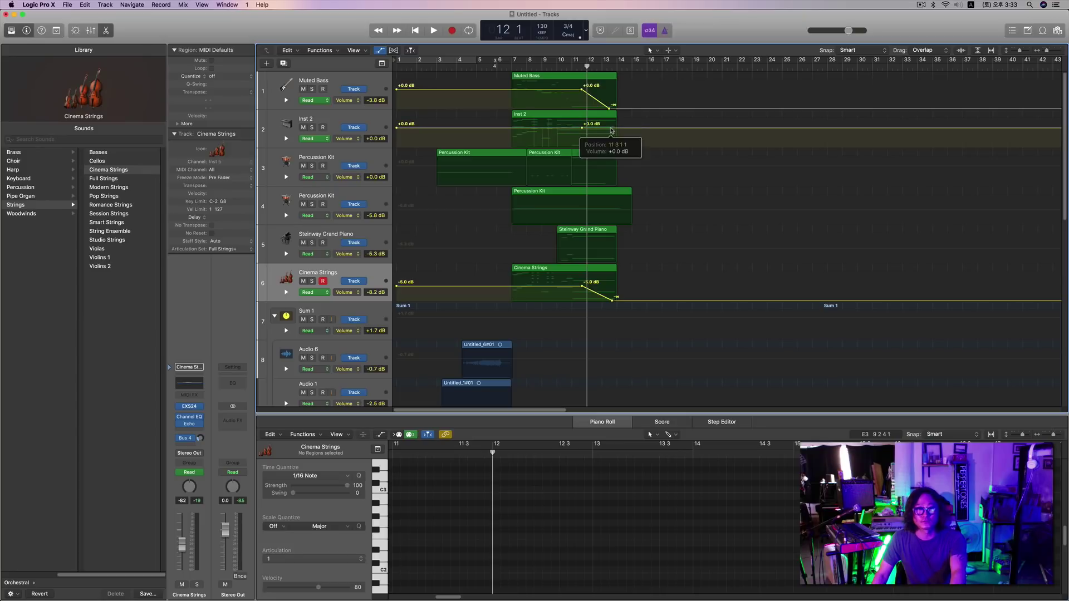
pyautogui.moveTo(612, 128); pyautogui.dragTo(598, 174)
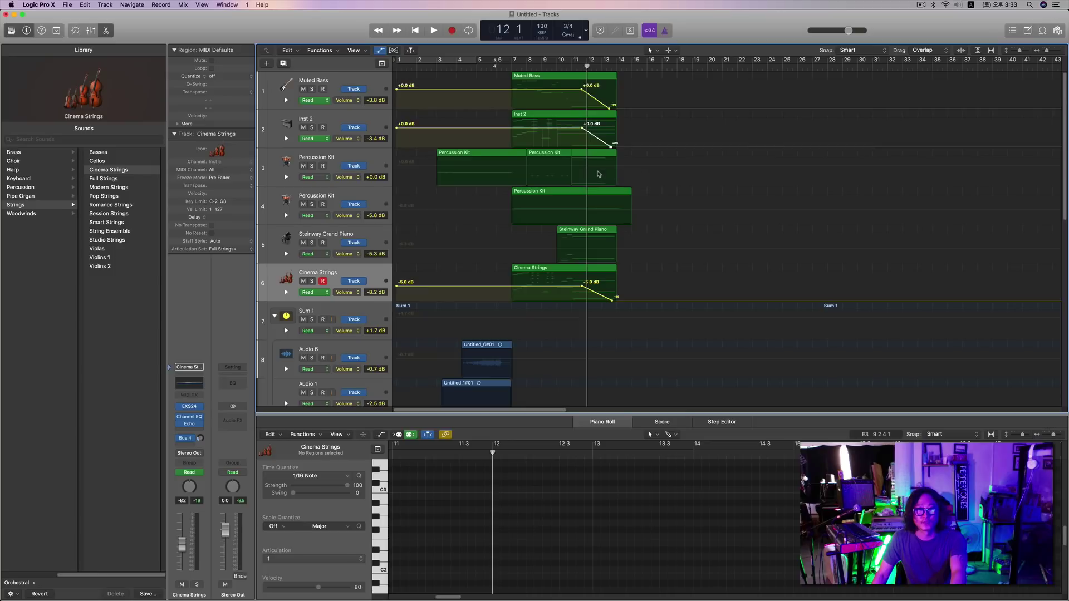
# Draw a volume automation fade-out on the Steinway Grand Piano track from -5.3 dB at bar 12 to -∞ dB at bar 14, and audition the ending.
pyautogui.click(588, 251)
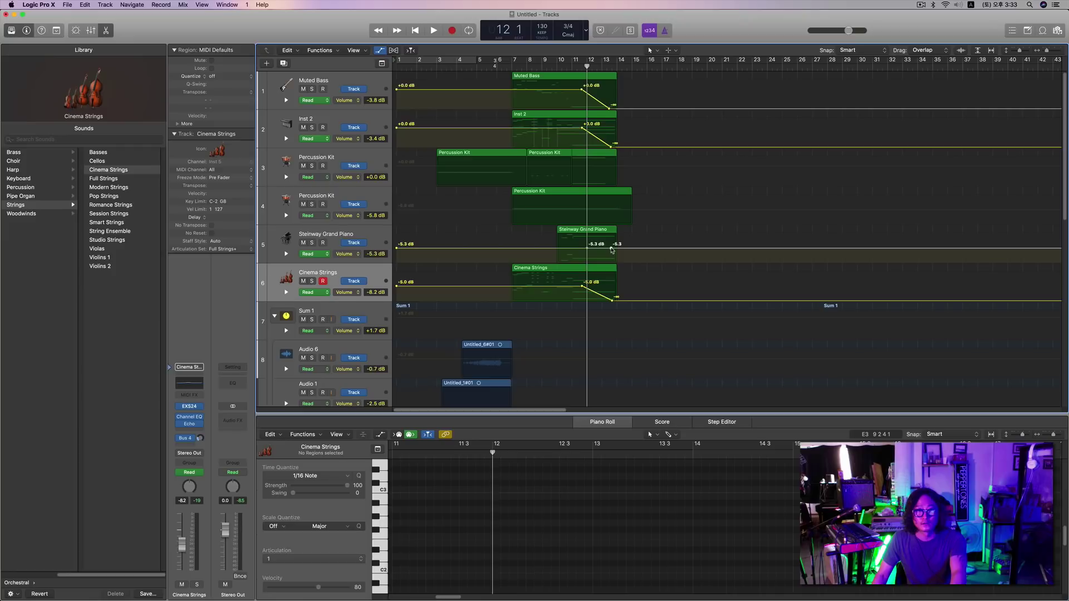
pyautogui.moveTo(611, 251); pyautogui.dragTo(588, 249)
pyautogui.press(',')
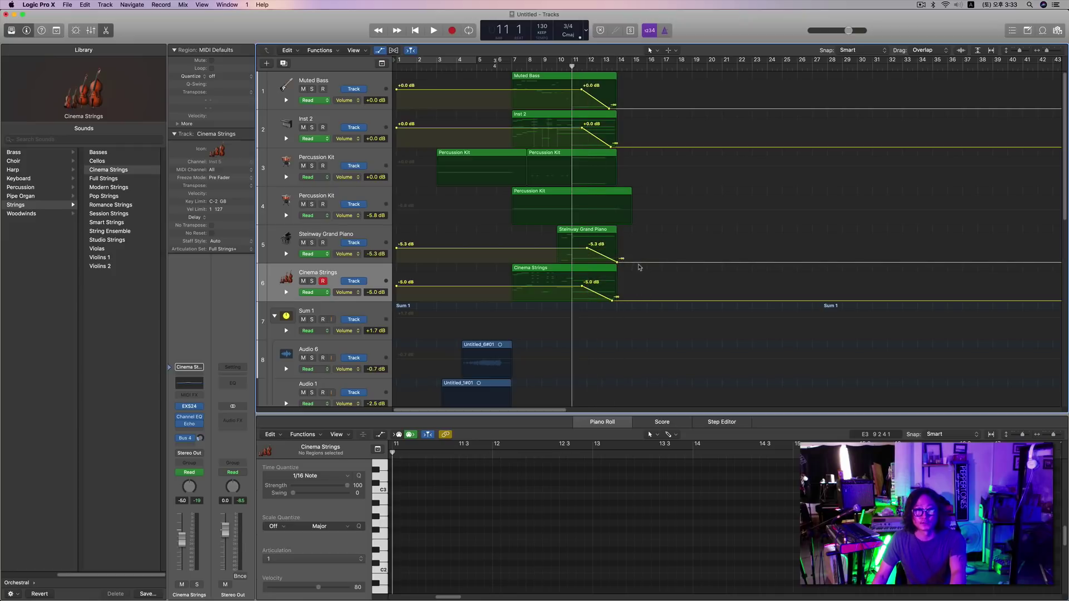
pyautogui.press('space')
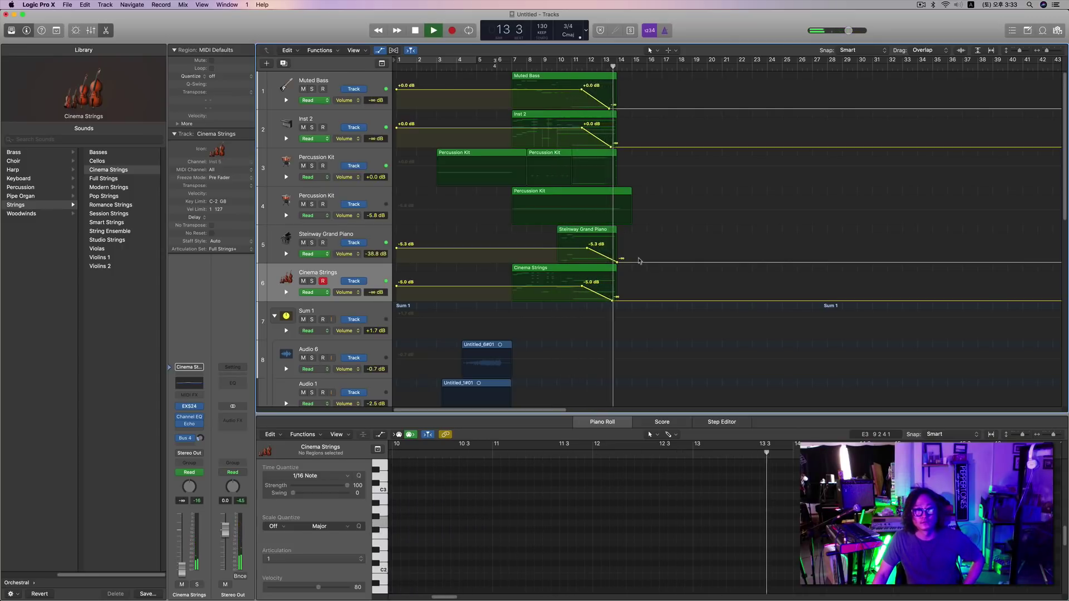
pyautogui.press('space')
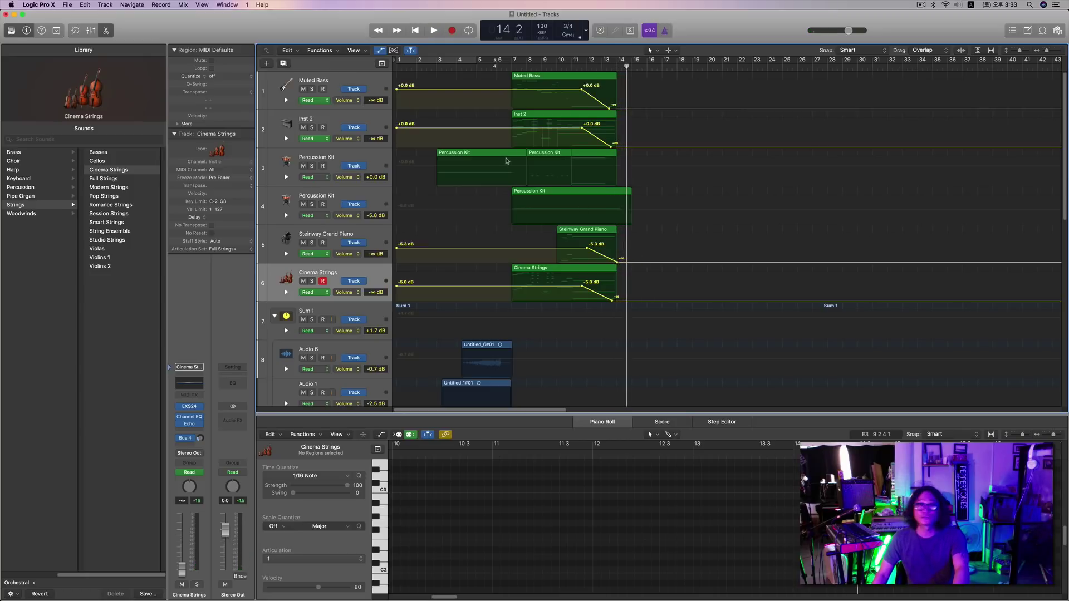
# Hide the automation lanes, play the arrangement from bar 2 to bar 7 and raise the Audio 6 track volume to +0.7 dB.
pyautogui.click(379, 51)
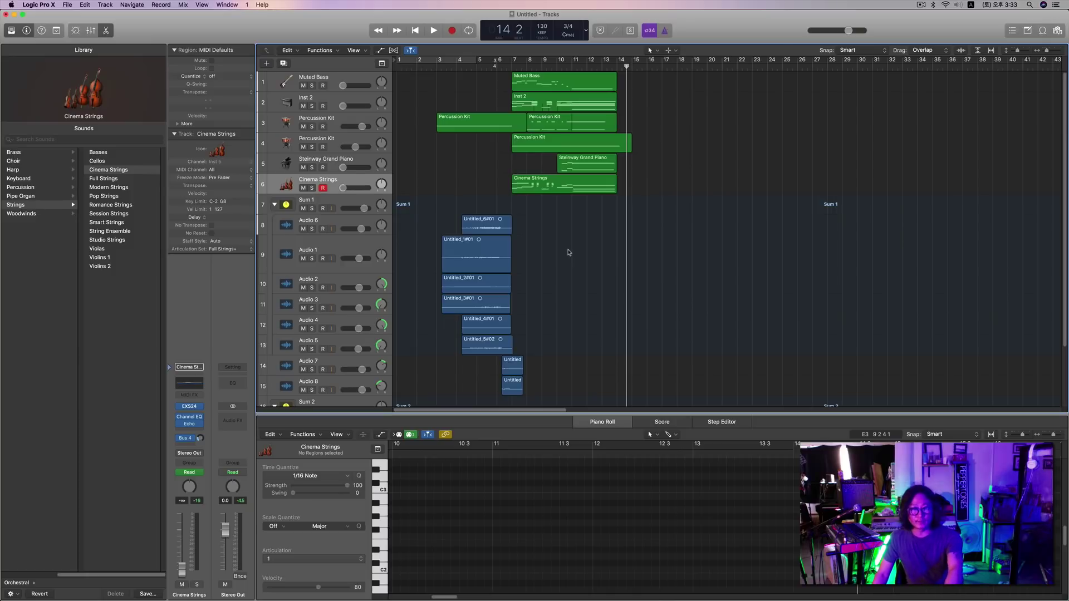
pyautogui.press('Return')
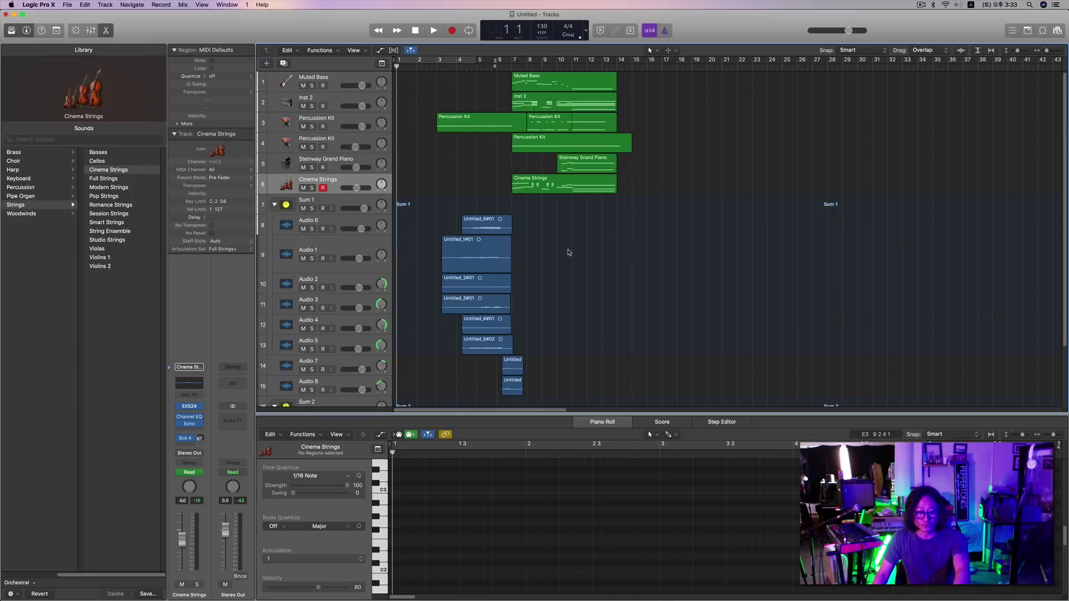
pyautogui.press('.')
pyautogui.press(',')
pyautogui.press('.')
pyautogui.press('.')
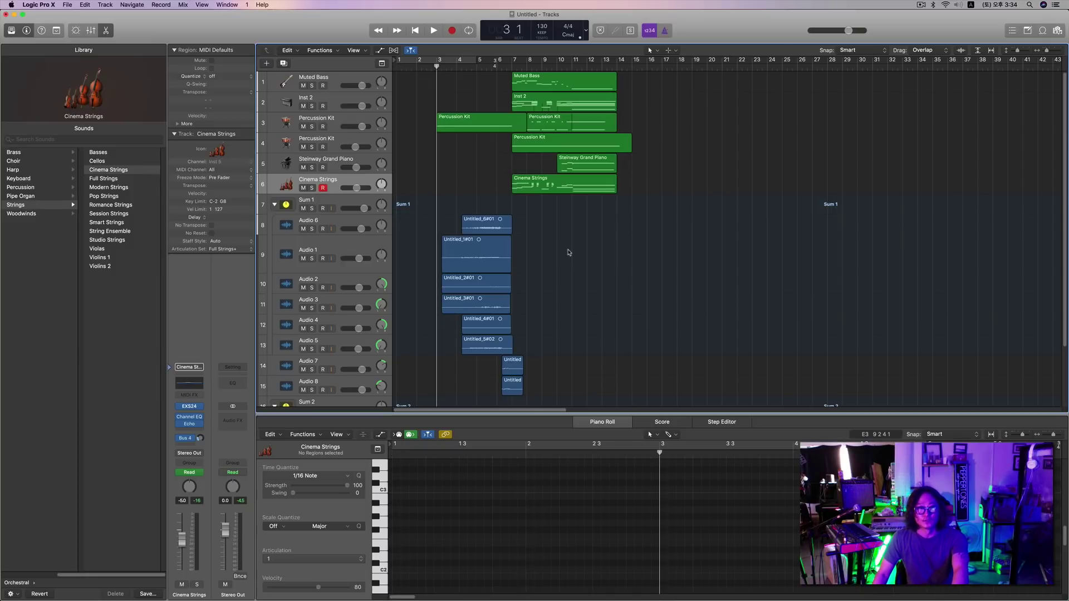
pyautogui.press(',')
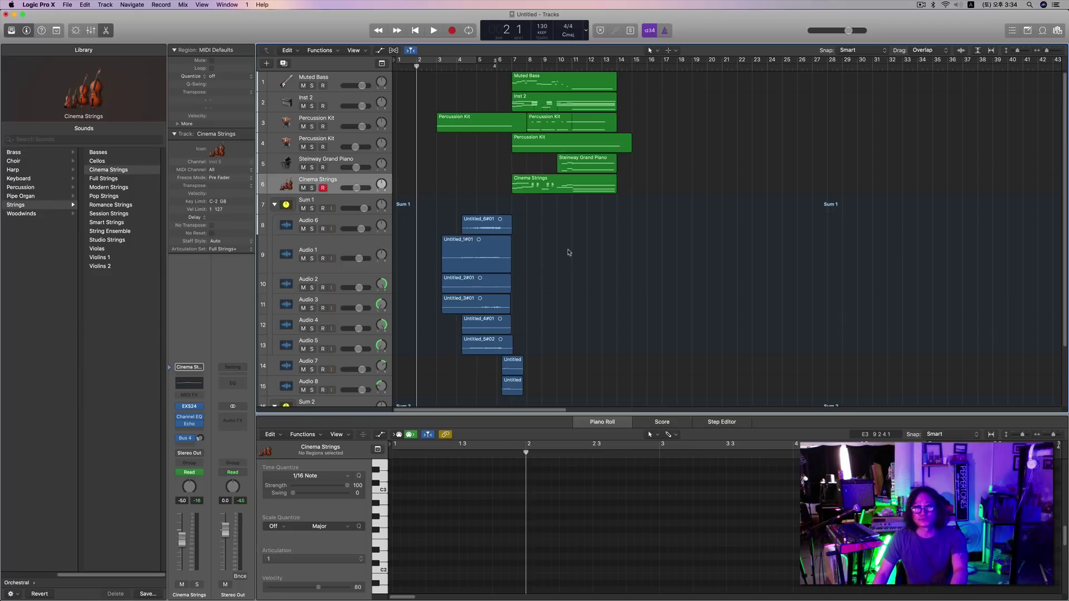
pyautogui.press('space')
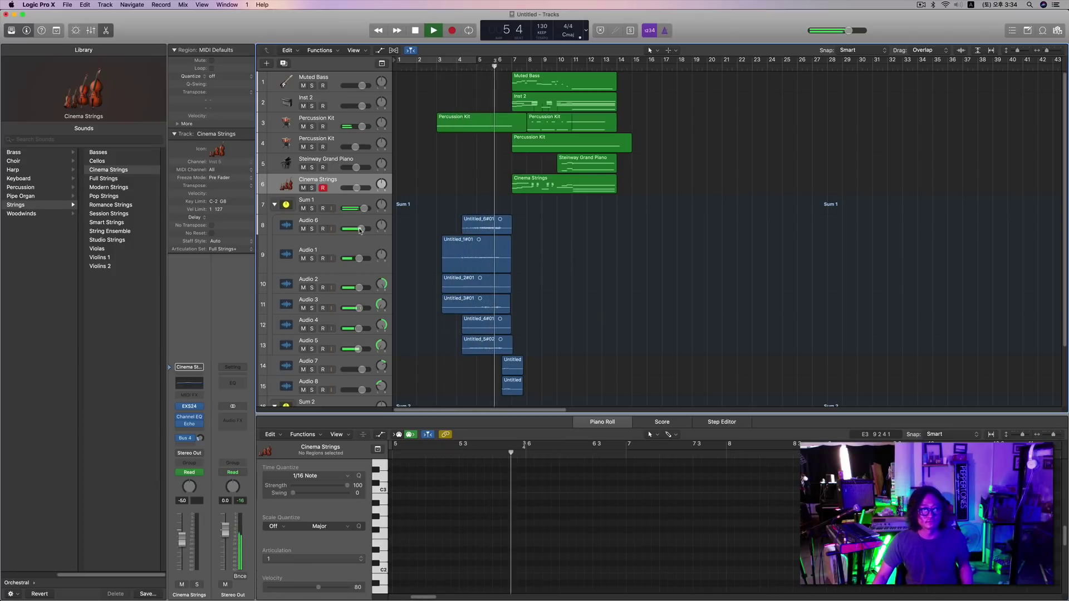
pyautogui.press('space')
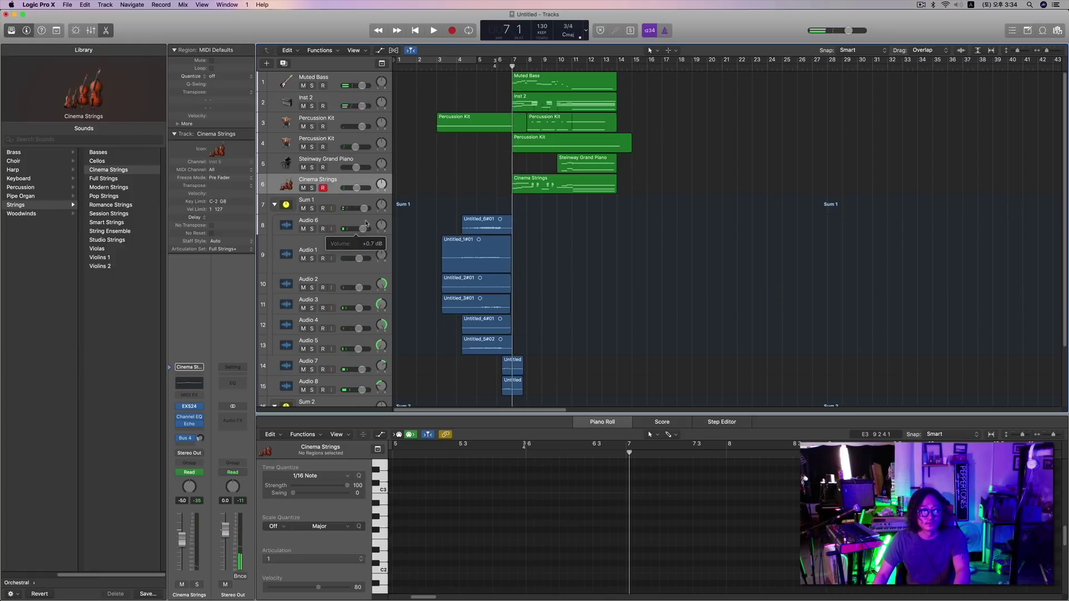
# Select the Sum 1 track and audition the arrangement from bar 7 through the fade-out in bar 13.
pyautogui.click(360, 203)
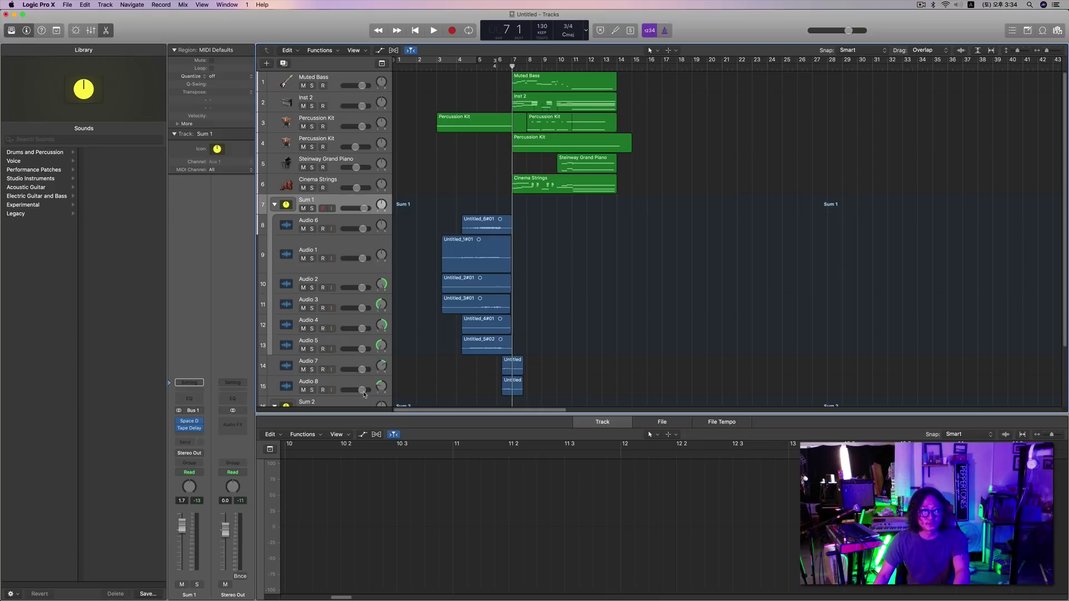
pyautogui.press('space')
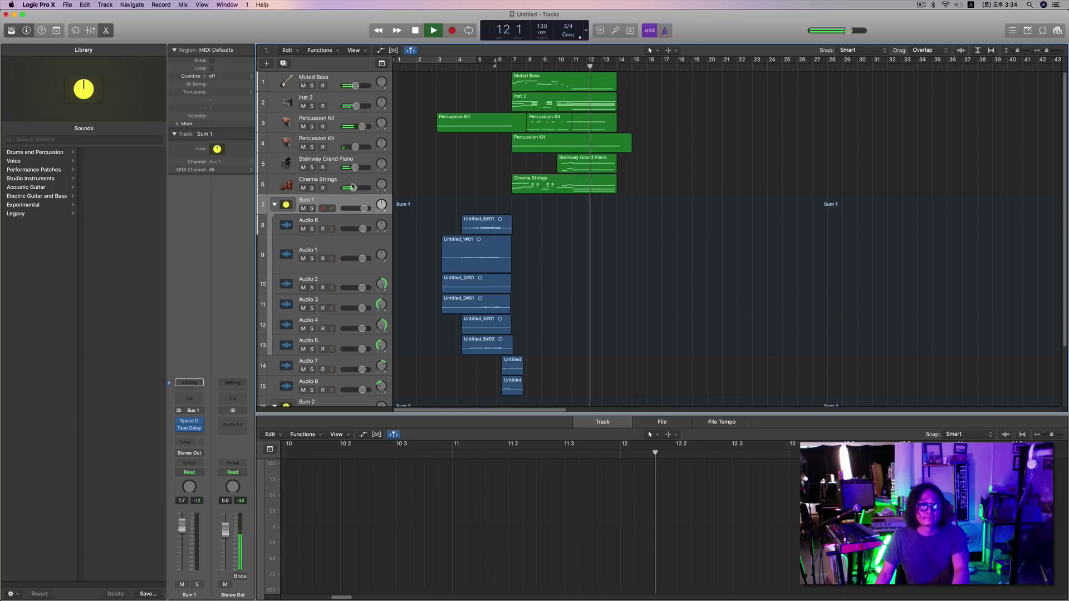
pyautogui.moveTo(357, 188); pyautogui.dragTo(348, 188)
pyautogui.press('space')
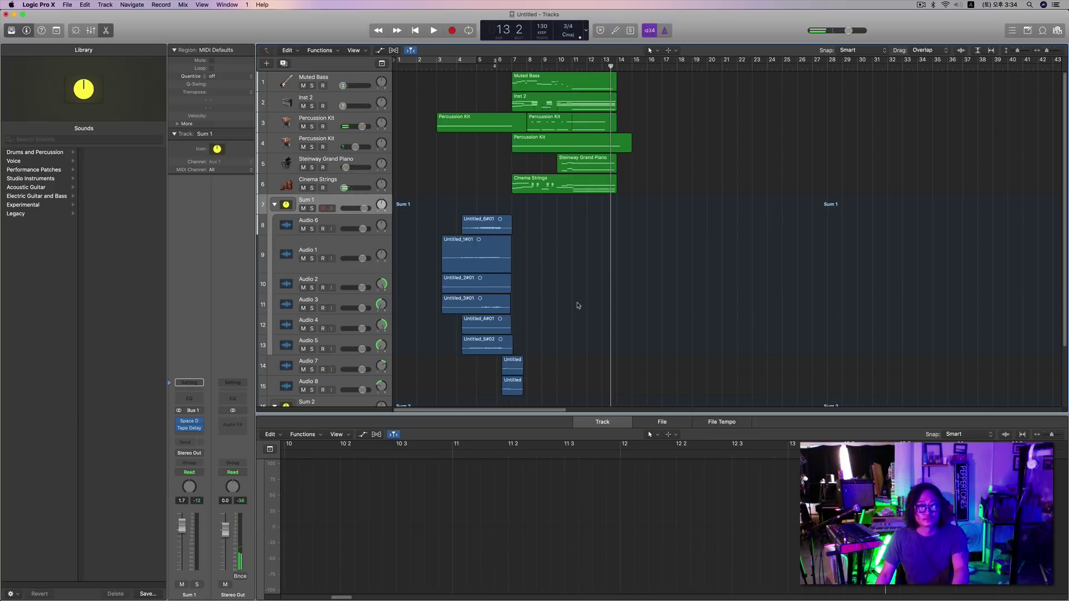
# Set the Audio 10 track volume to +0.4 dB and move the playhead back to bar 7.
pyautogui.scroll(-3, 579, 303)
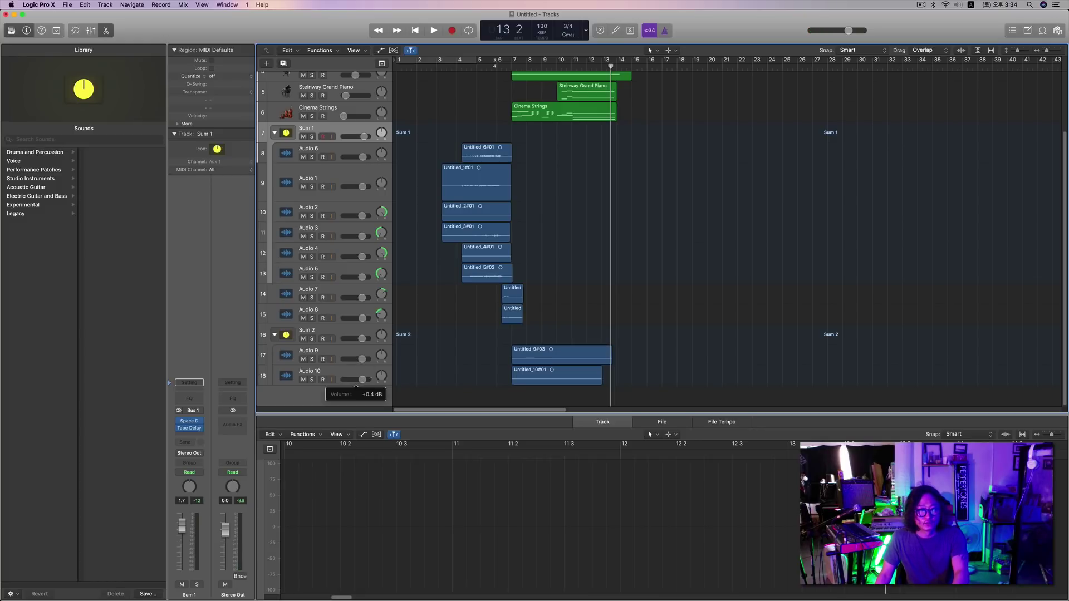
pyautogui.press(',')
pyautogui.press(',')
pyautogui.press(',')
pyautogui.press(',')
pyautogui.press(',')
pyautogui.press(',')
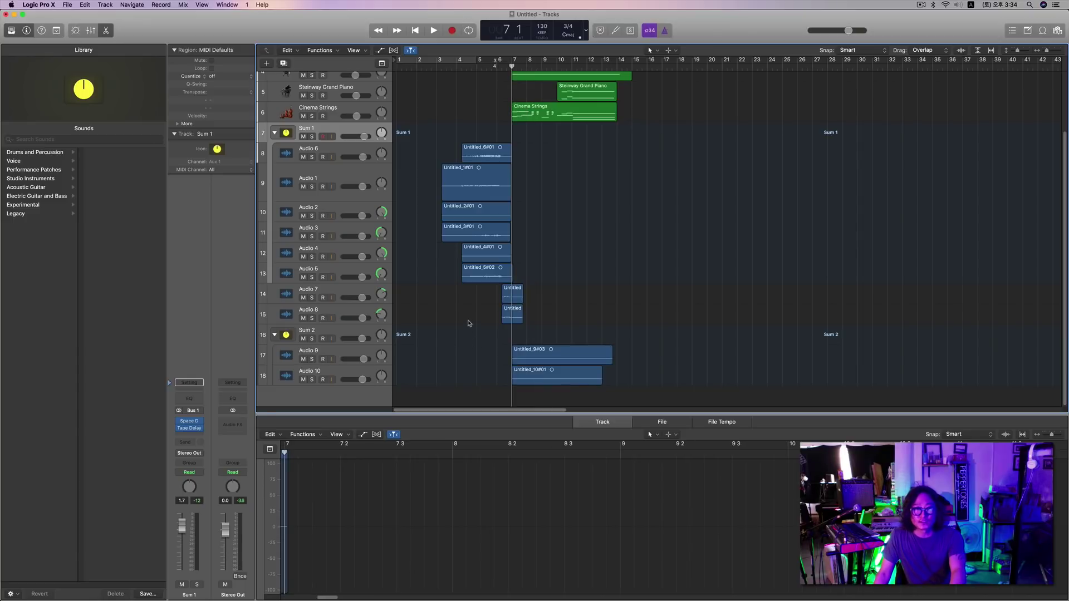
# Pan the Audio 9 and Audio 10 tracks to opposite sides while playing from bar 7 to bar 11.
pyautogui.press('space')
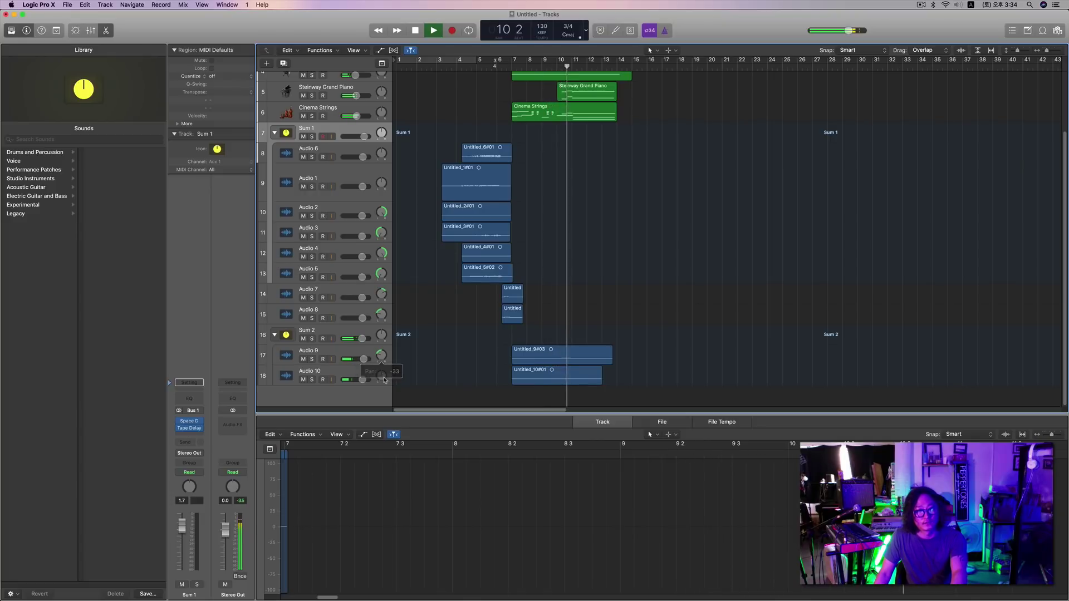
pyautogui.moveTo(381, 377)
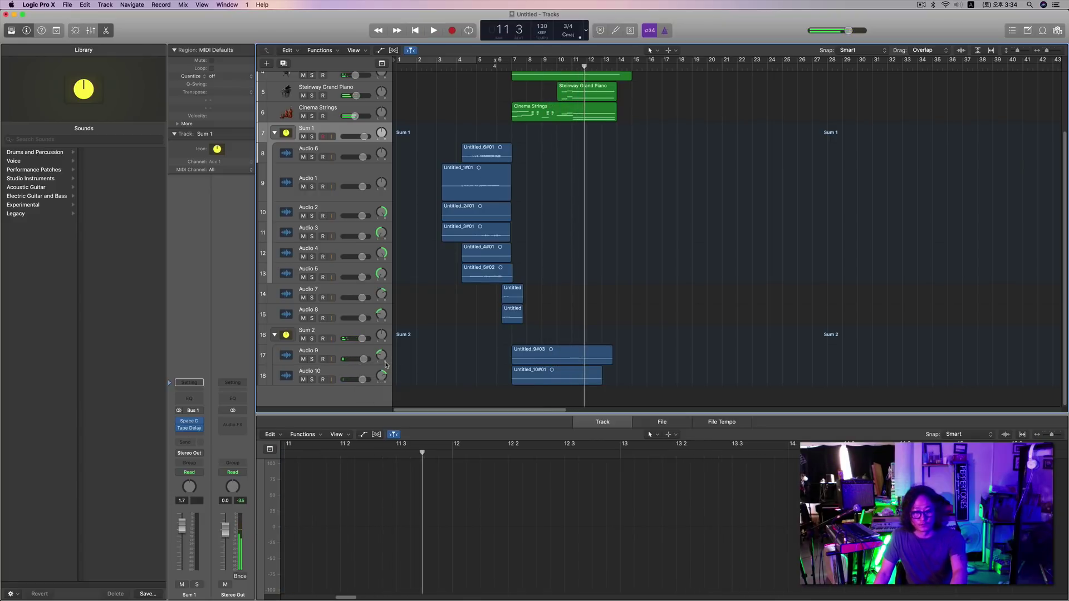
pyautogui.press('space')
# Play the whole arrangement from bar 1 through the faded ending to bar 15.
pyautogui.press('Return')
pyautogui.scroll(3, 580, 321)
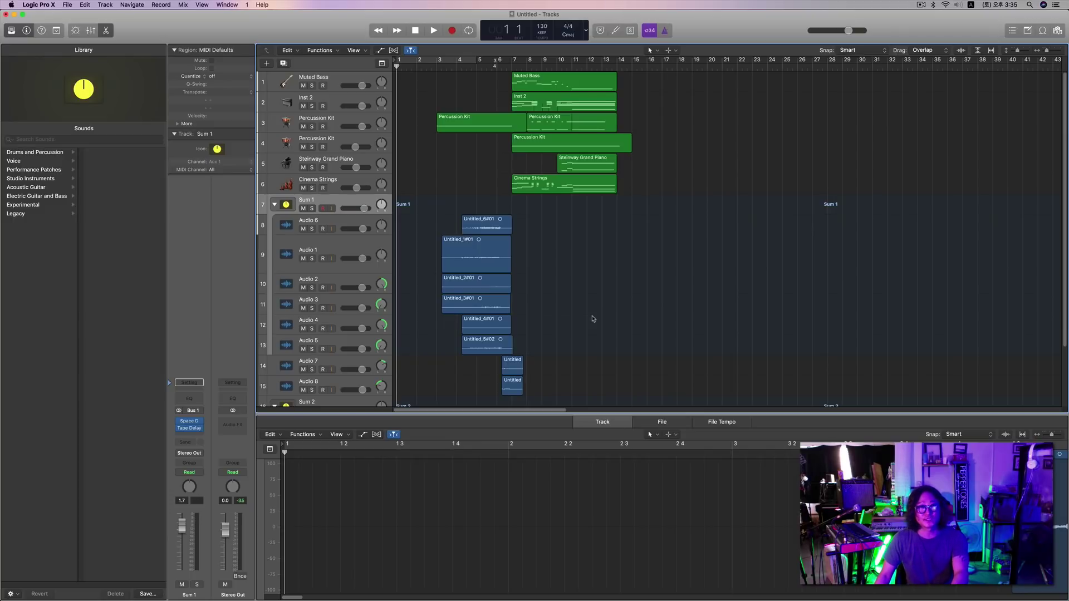
pyautogui.press('space')
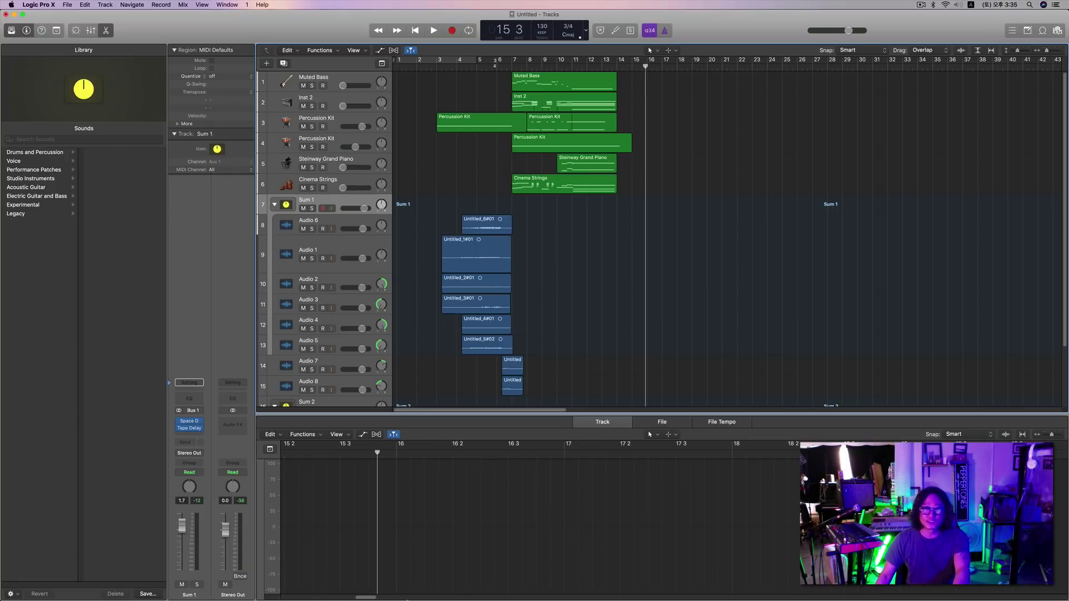
pyautogui.moveTo(411, 585)
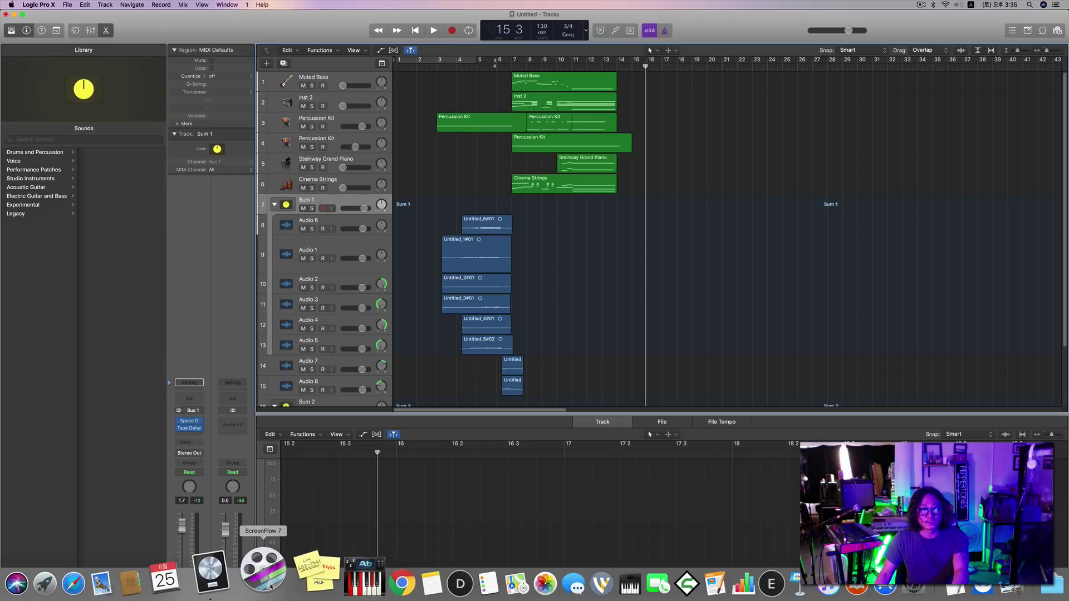
pyautogui.click(271, 587)
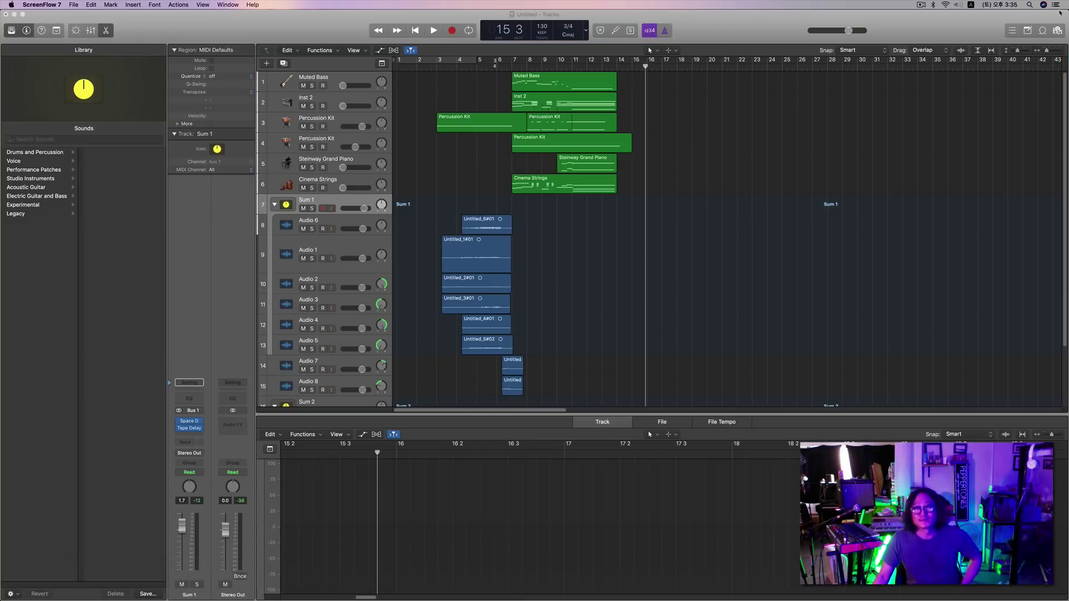
pyautogui.click(920, 5)
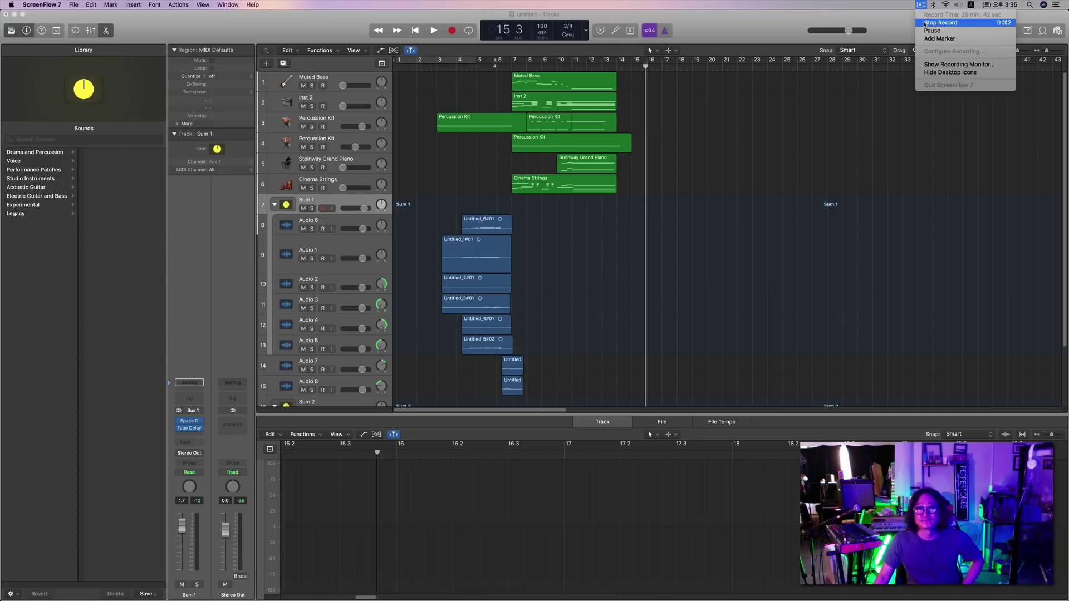